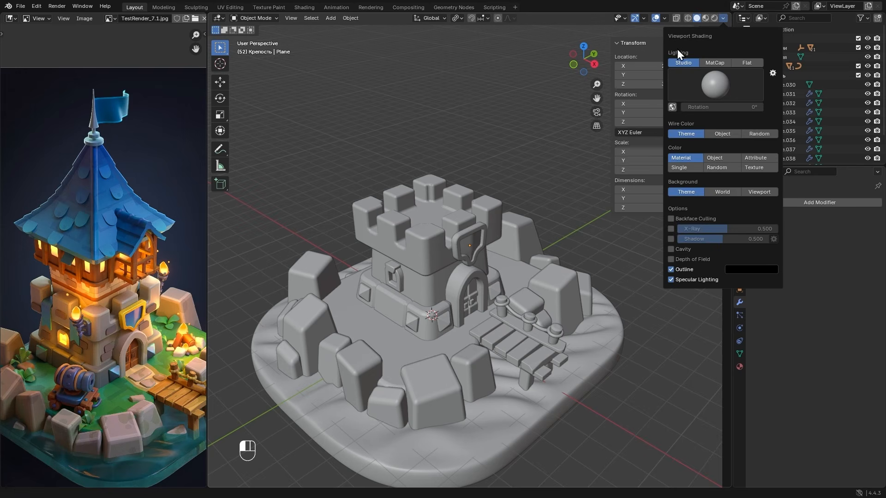
- Try out different Studio light presets for the solid viewport shading
left_click(728, 87)
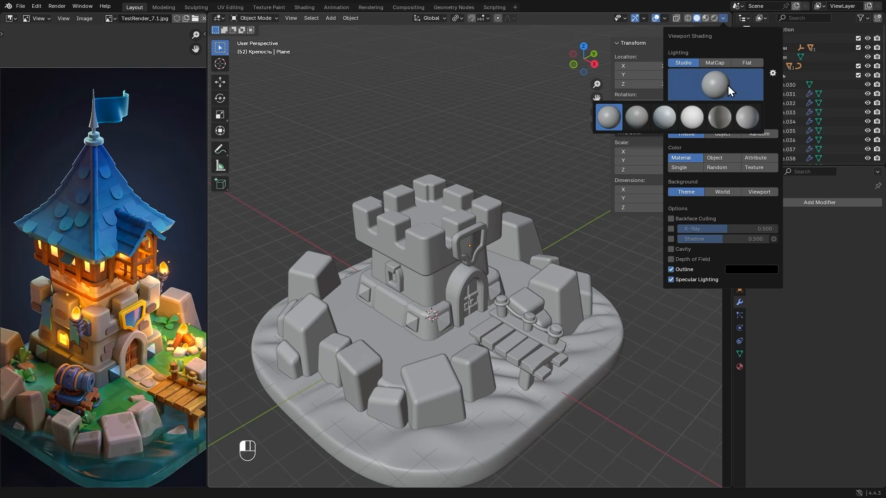
left_click(636, 117)
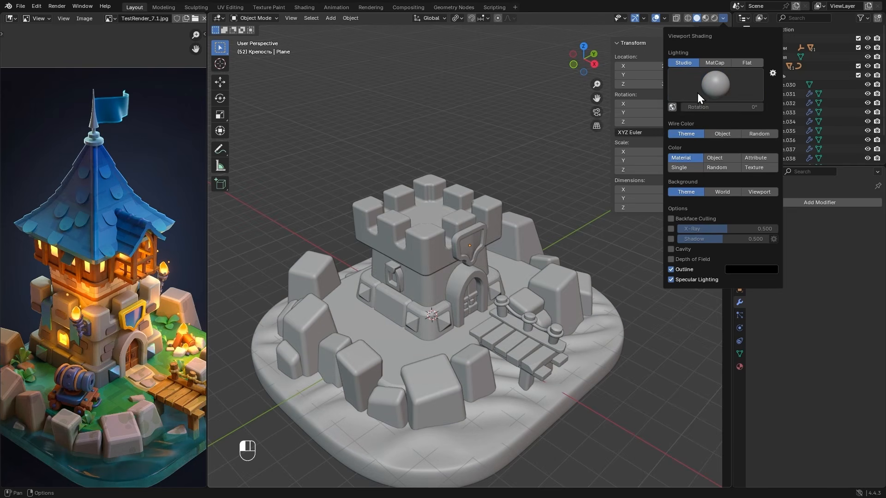
left_click(712, 85)
left_click(680, 115)
left_click(714, 87)
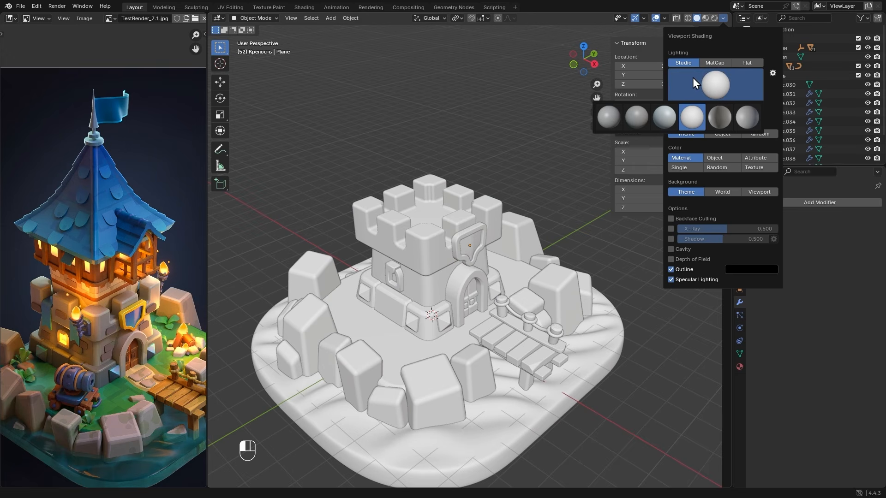
- Switch the viewport lighting to MatCap and choose the plain light-grey sphere that comes first in the set
left_click(718, 63)
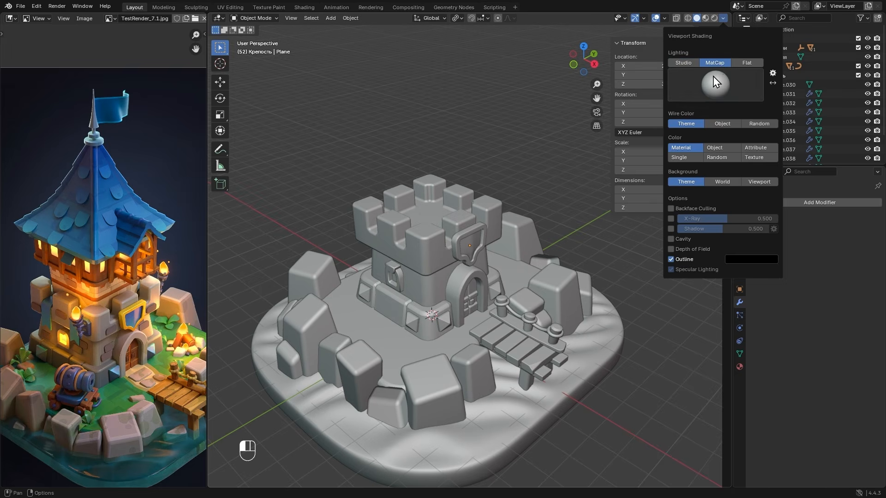
left_click(713, 79)
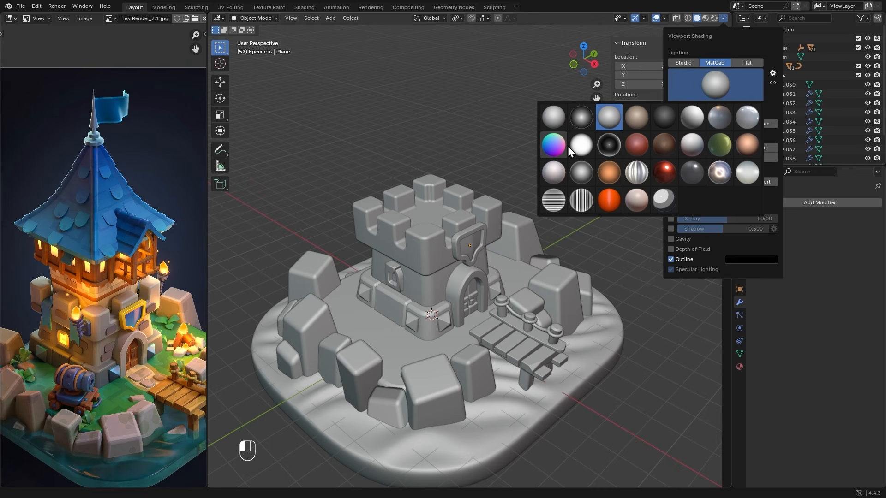
left_click(556, 121)
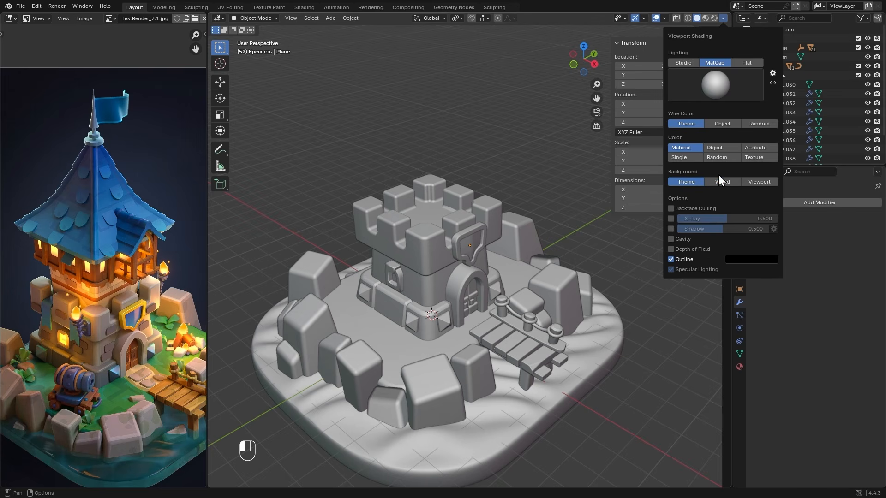
- Give the viewport its own background colour, a dark grey #2D2D2D
left_click(759, 182)
left_click(754, 191)
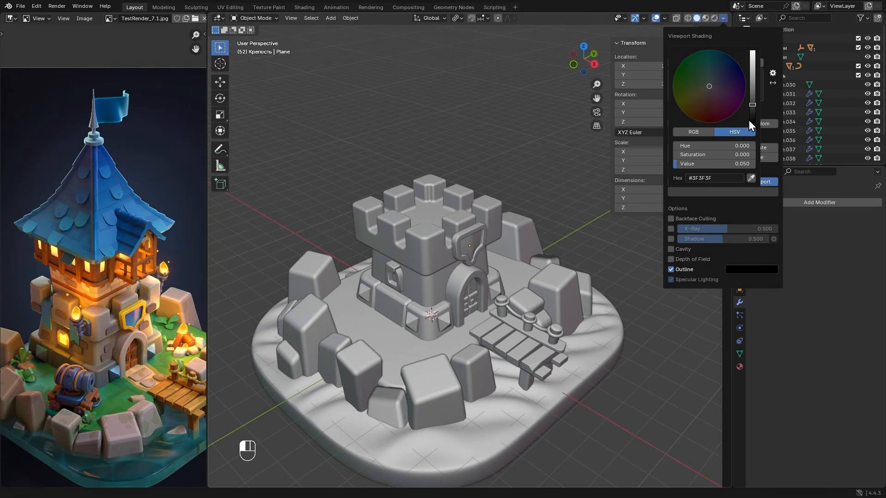
mouse_move(716, 84)
left_mouse_down()
mouse_move(675, 84)
mouse_move(711, 89)
left_mouse_up()
left_click_drag(711, 155, 692, 155)
left_click_drag(752, 115, 753, 110)
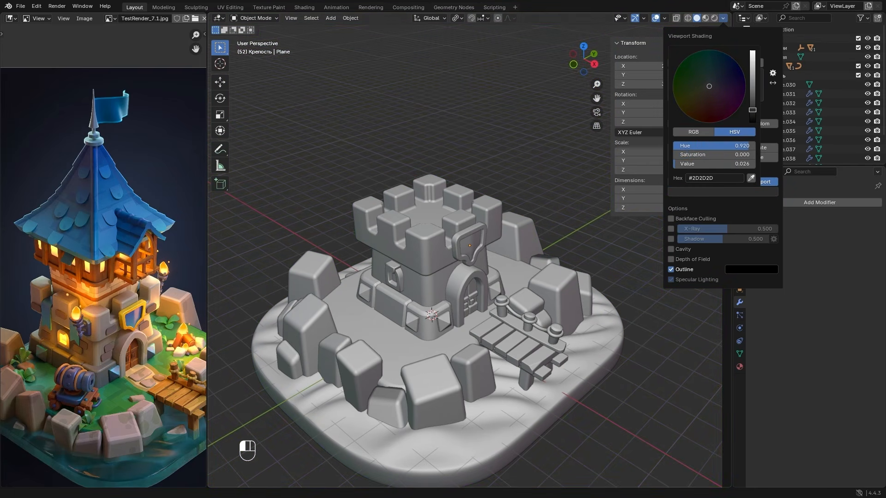
- Enable cavity shading in the viewport with its type set to Both
left_click(683, 249)
left_click(754, 249)
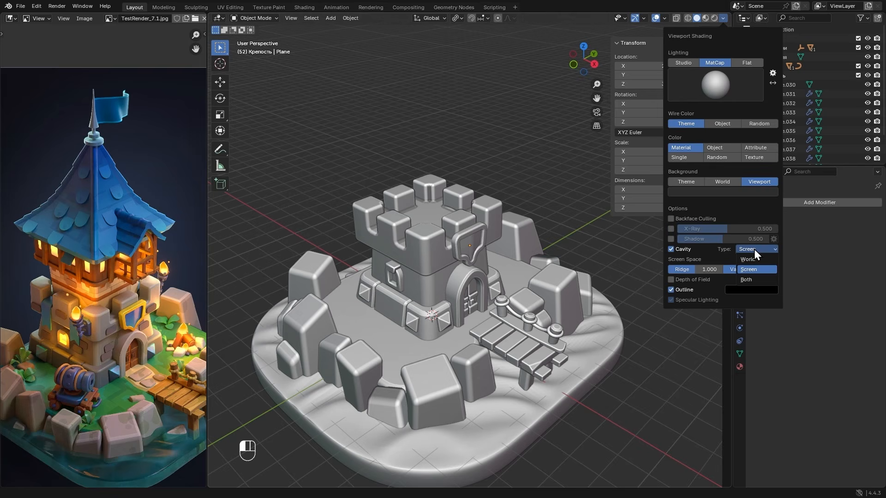
left_click(747, 279)
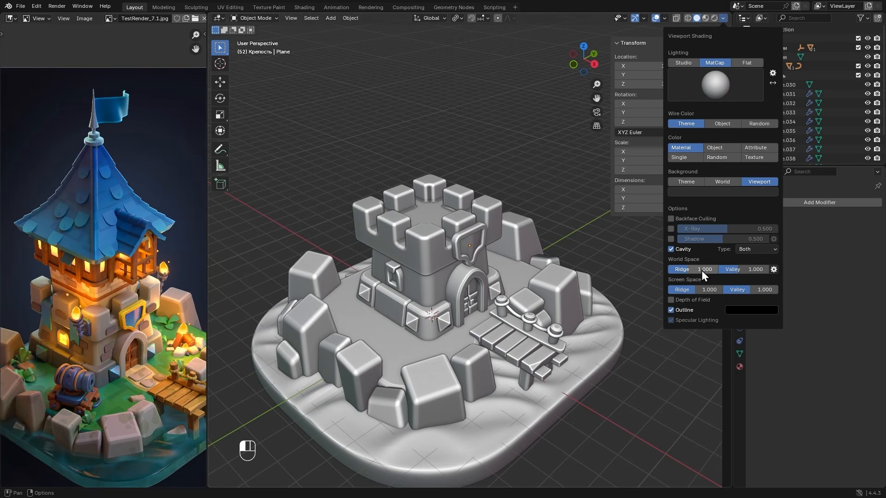
- Soften the cavity to about 0.159 ridge and 0.341 valley in world space, and 0.333 ridge and 0.267 valley in screen space
left_click_drag(701, 271, 681, 290)
left_click_drag(685, 270, 729, 271)
left_click_drag(744, 290, 726, 270)
left_click_drag(692, 270, 689, 270)
left_click_drag(686, 290, 683, 290)
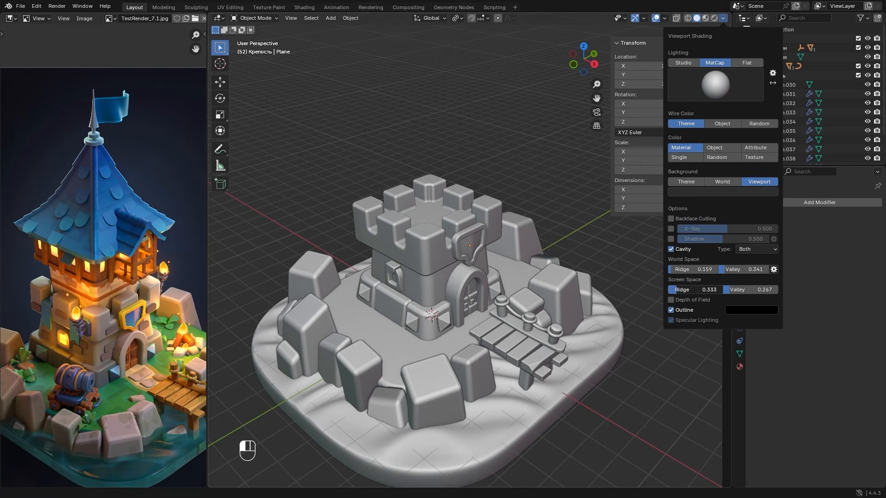
- Recalculate the normals of the small rock at the island's front edge and the small one behind the large rock near the pier
mouse_move(621, 292)
middle_mouse_down("alt")
mouse_move(453, 271)
mouse_move(544, 283)
mouse_move(619, 277)
mouse_move(483, 273)
mouse_move(464, 254)
mouse_move(624, 259)
mouse_move(524, 281)
mouse_move(456, 311)
middle_mouse_up("alt")
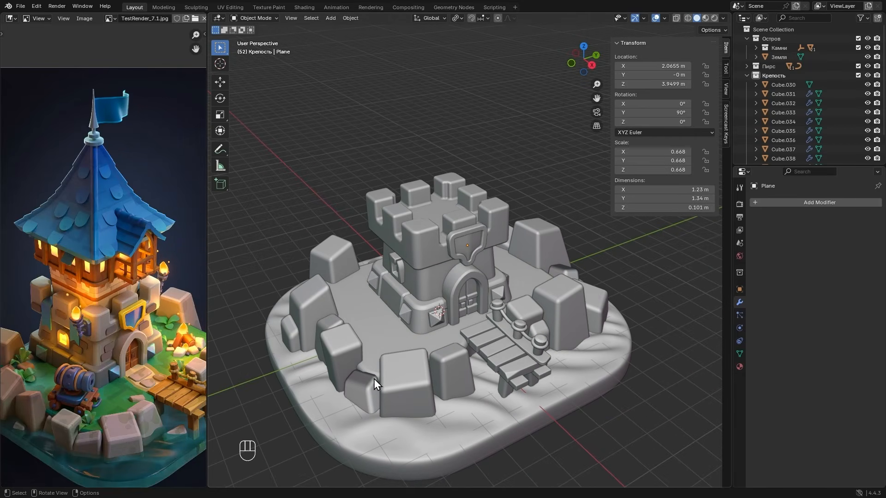
left_click(357, 394)
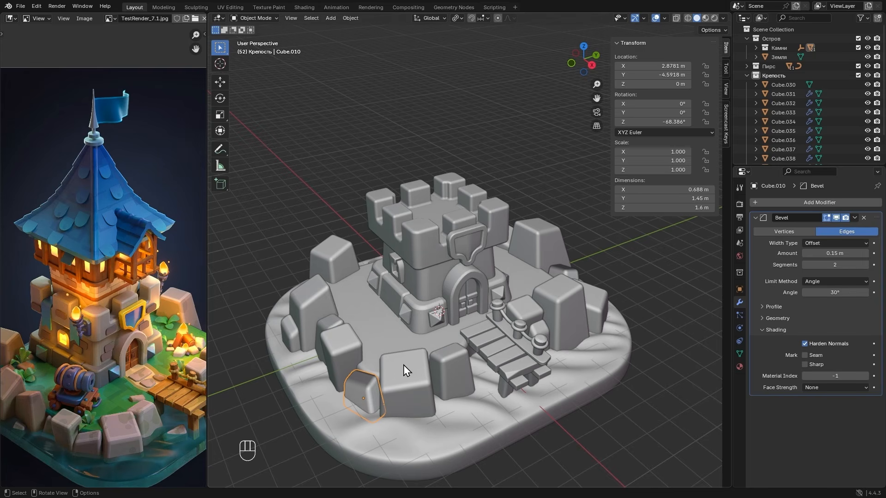
middle_click_drag(462, 316, 539, 314, "alt")
left_click(582, 362, "shift")
key("Tab")
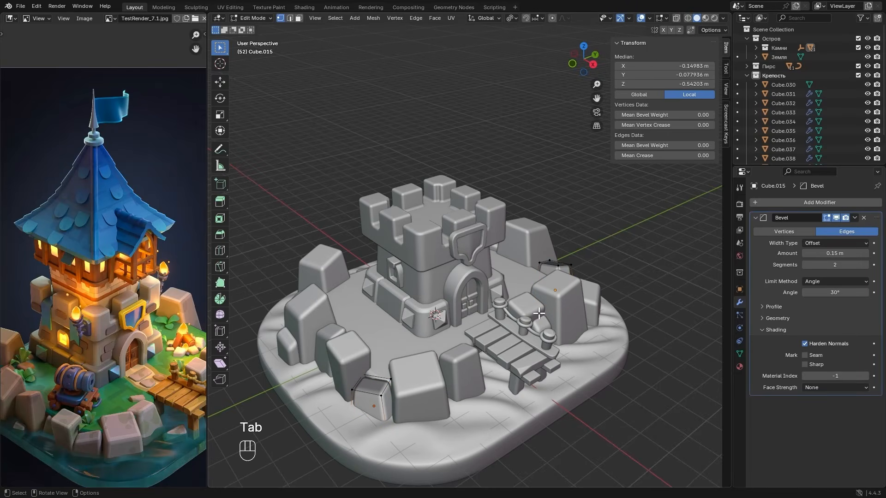
key("a")
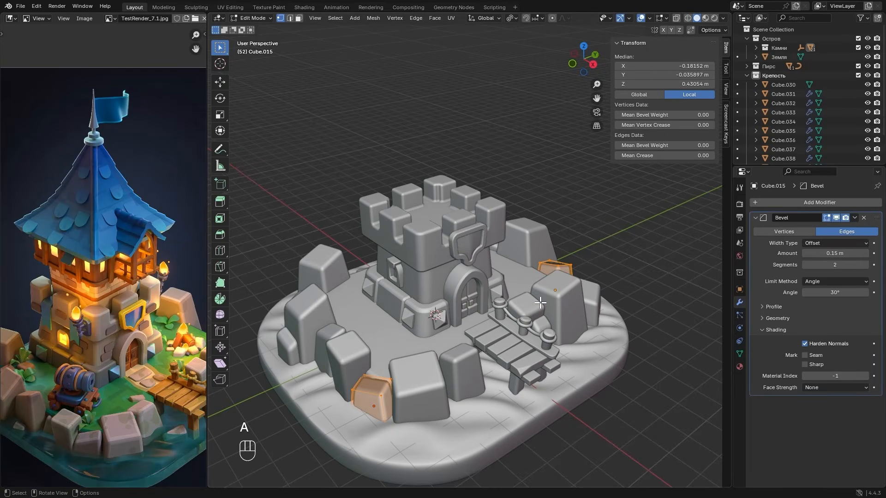
key("shift+n")
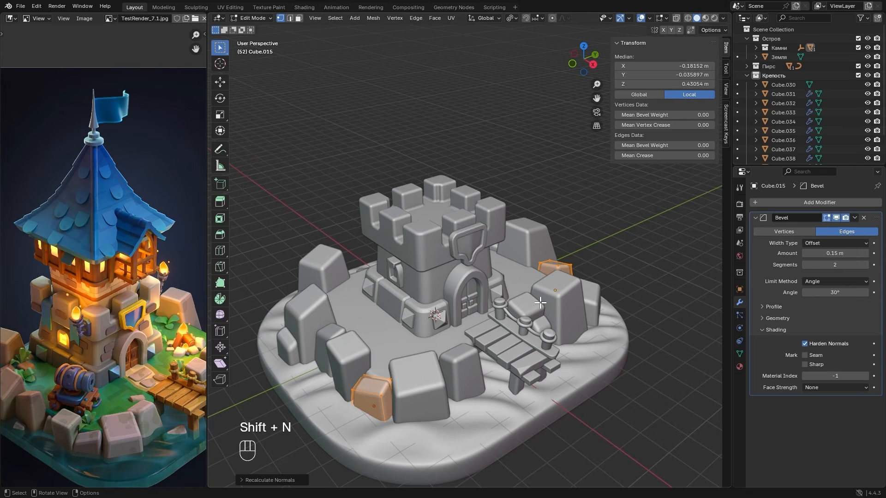
key("Tab")
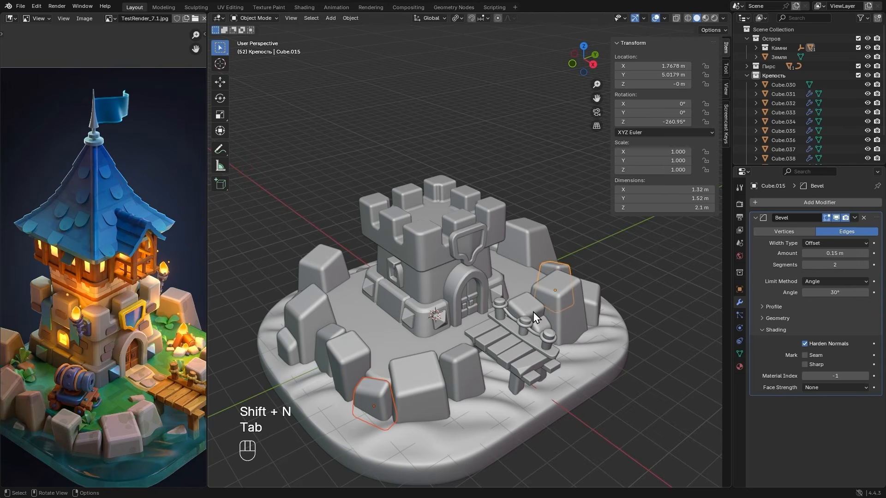
middle_click_drag(533, 312, 560, 314)
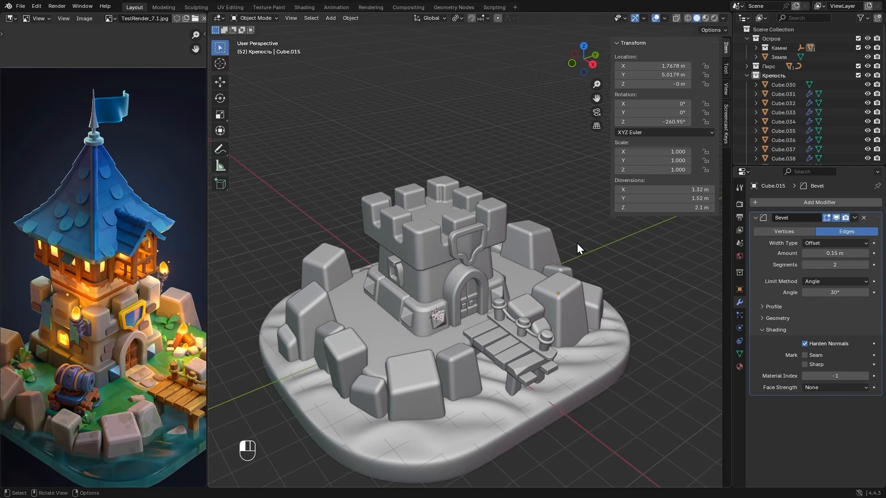
- Create a new collection inside the Крепость collection and name it Башня
left_click(785, 76)
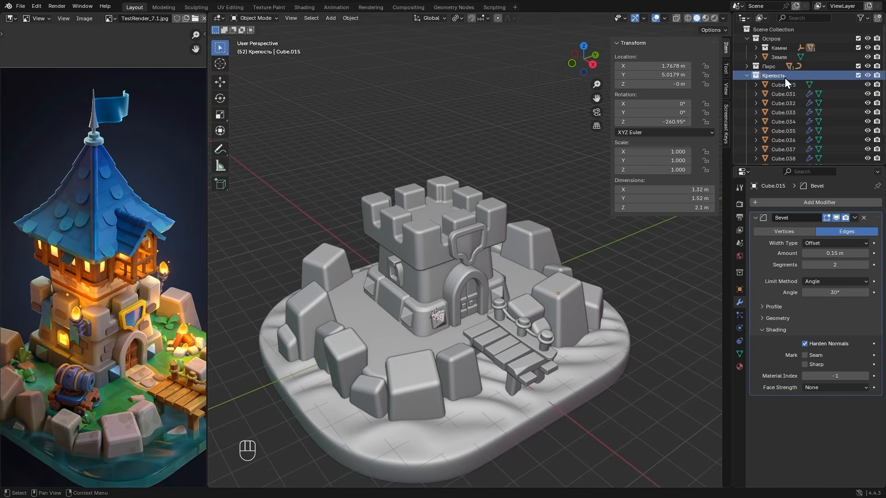
left_click(877, 18)
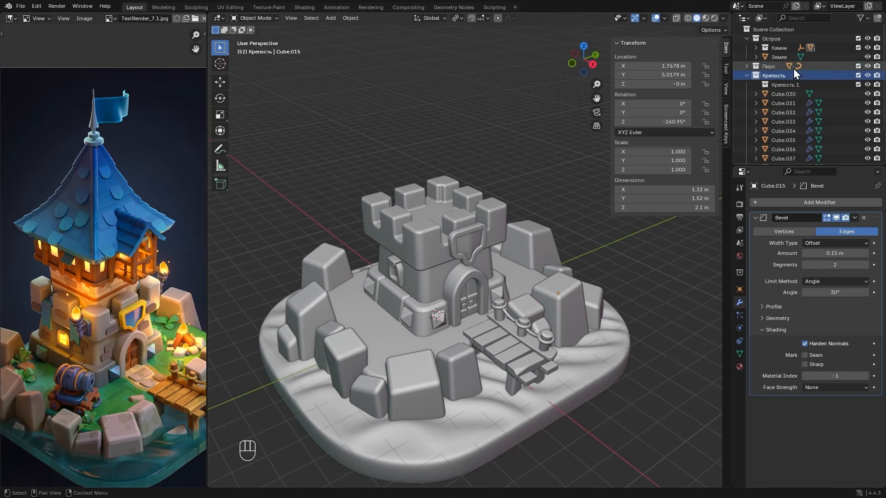
double_click(776, 87)
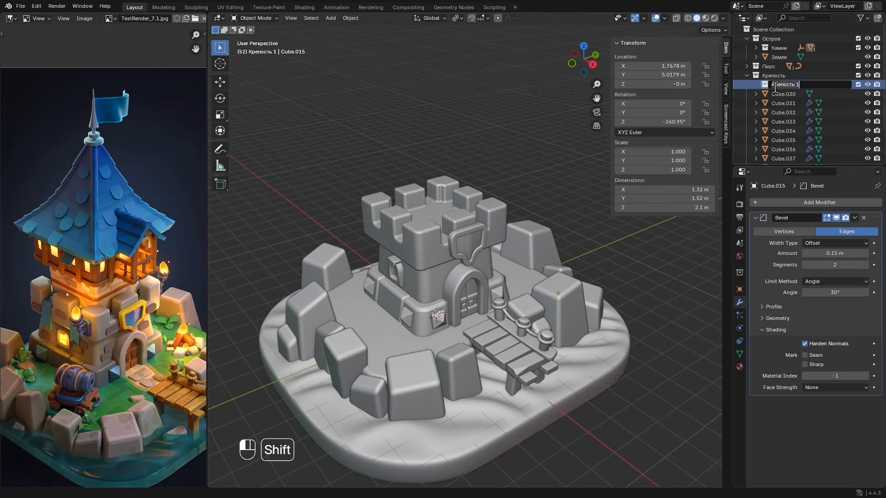
type("Башня")
key("Return")
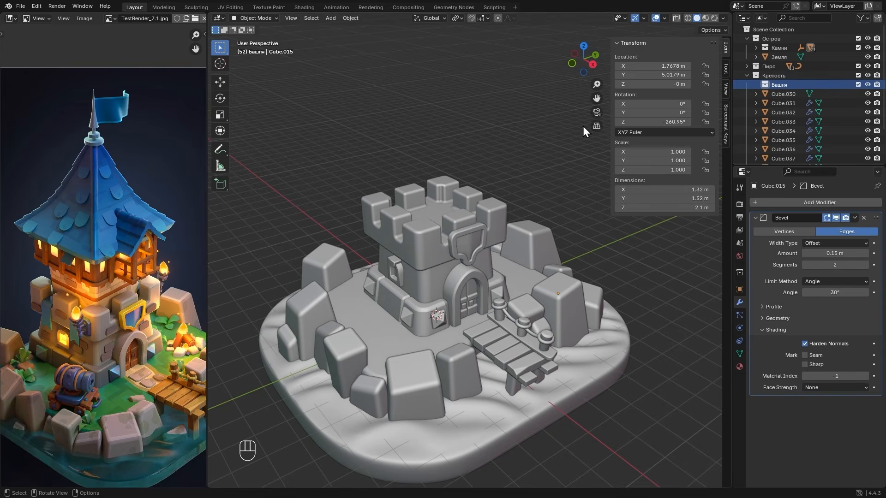
- Add a cube to the Башня collection and raise it 5 m along Z above the fortress
key("shift+a")
mouse_move(446, 173)
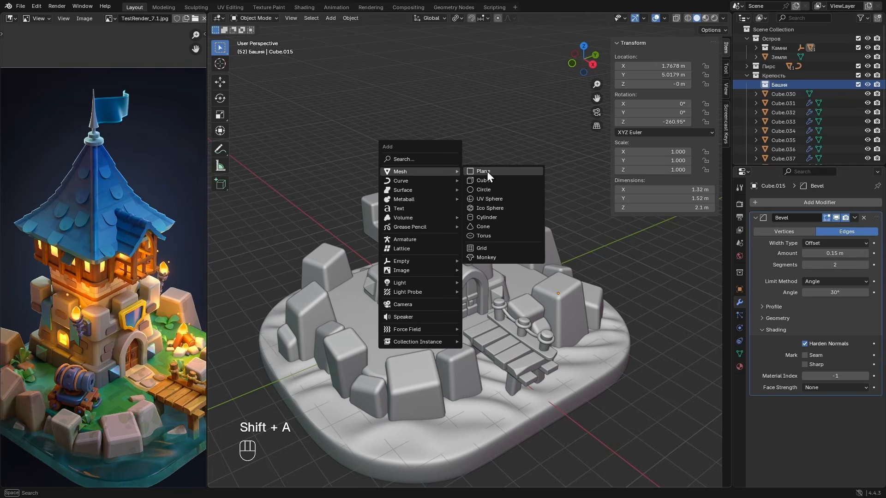
left_click(494, 182)
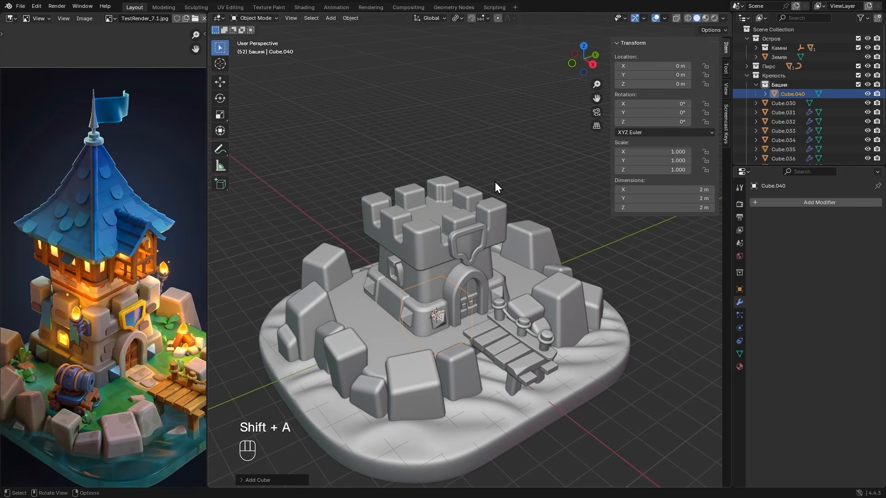
left_click(571, 63)
key("g")
key("z")
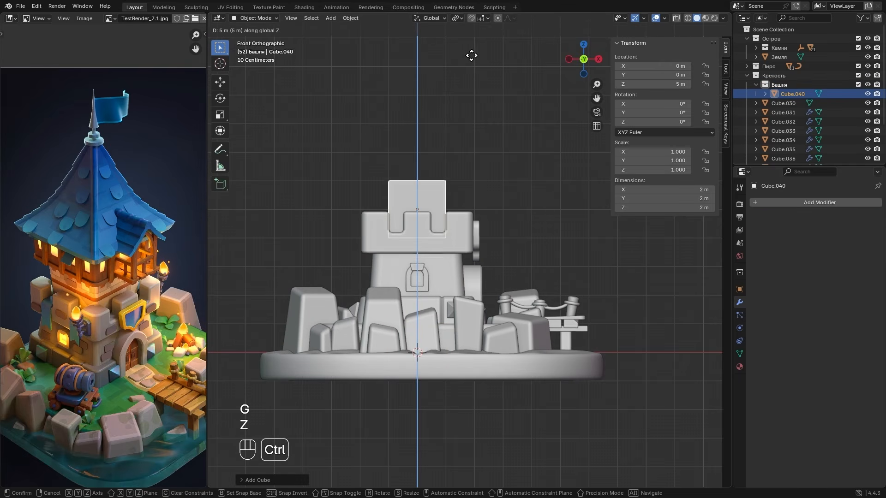
left_click(470, 54)
- Raise the cube's top vertices 2 m along Z to make a tall tower block
key("Tab")
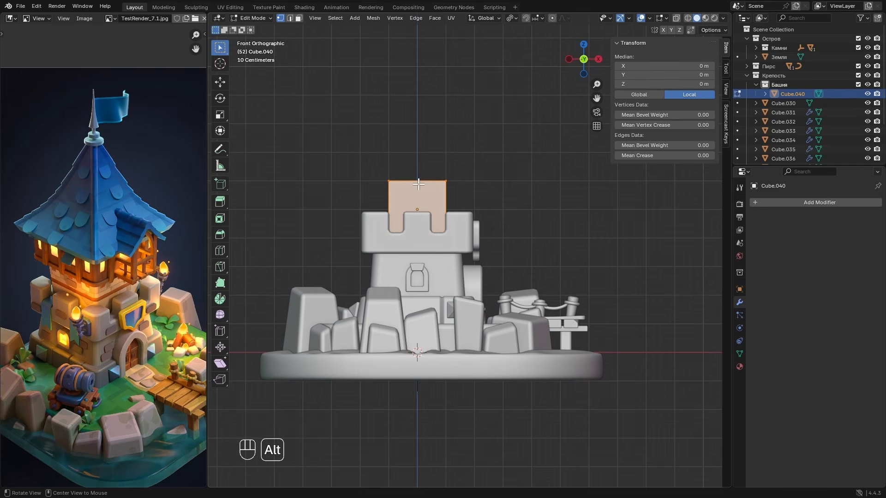
key("alt+z")
left_click_drag(340, 165, 491, 189)
key("g")
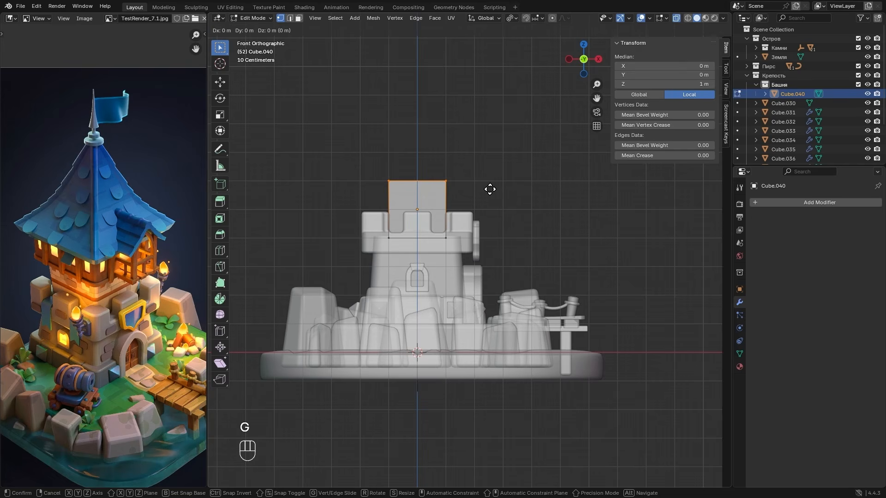
key("z")
left_click(486, 131)
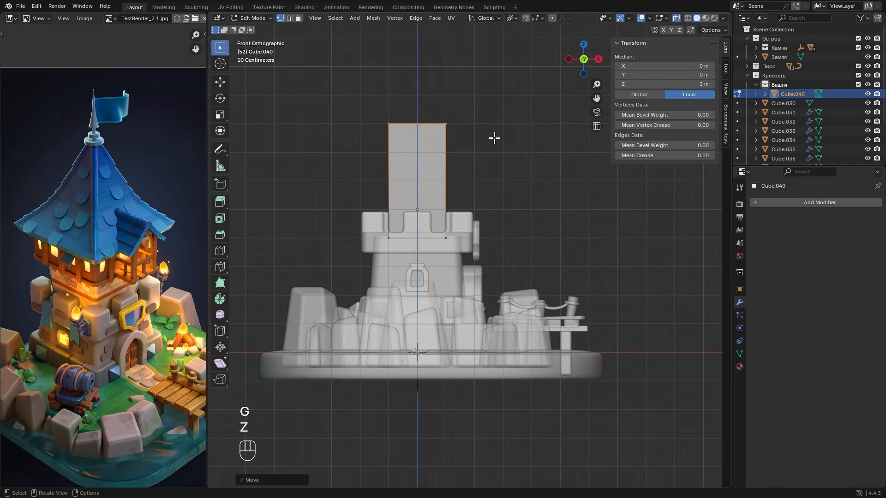
left_click_drag(494, 139, 494, 369, "alt")
key("alt+z")
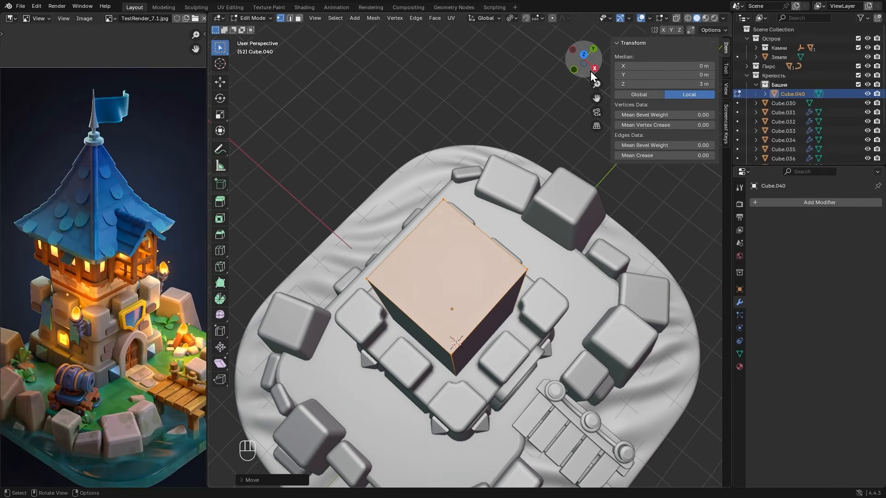
- Scale the whole tower block up in X and Y only, so its sides slightly overlap the inner edges of the battlements
left_click(582, 55)
key("a")
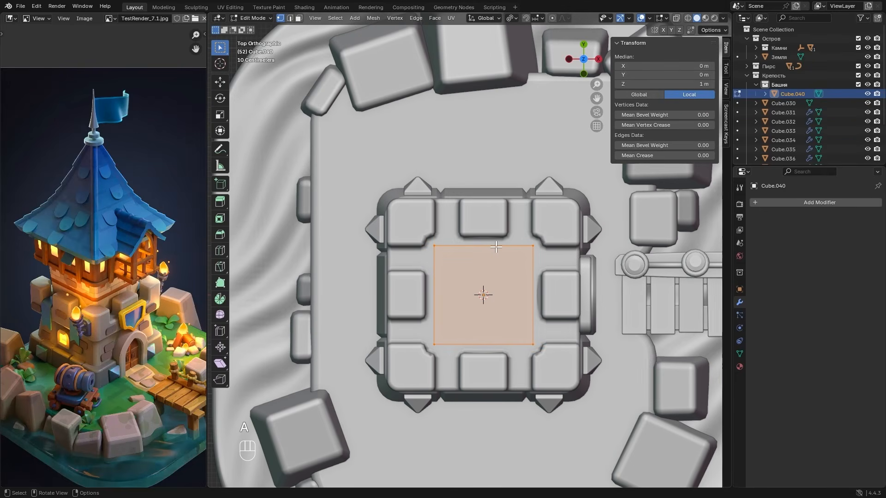
key("s")
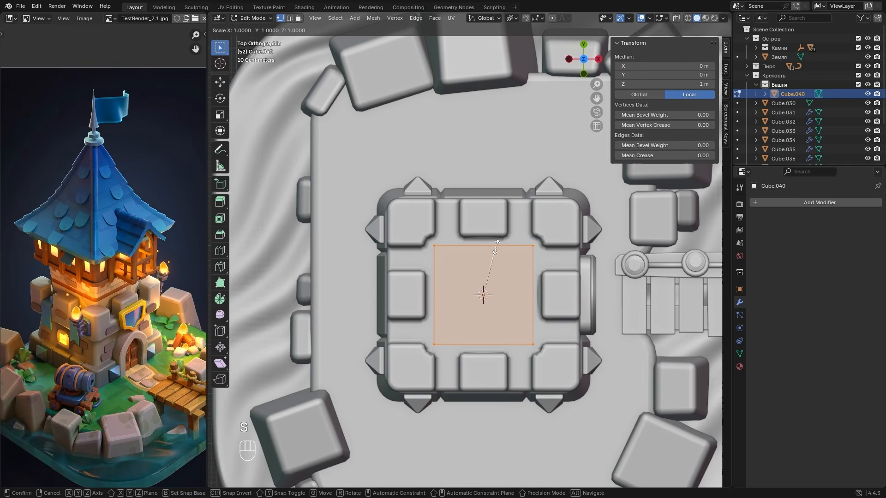
key("shift+z")
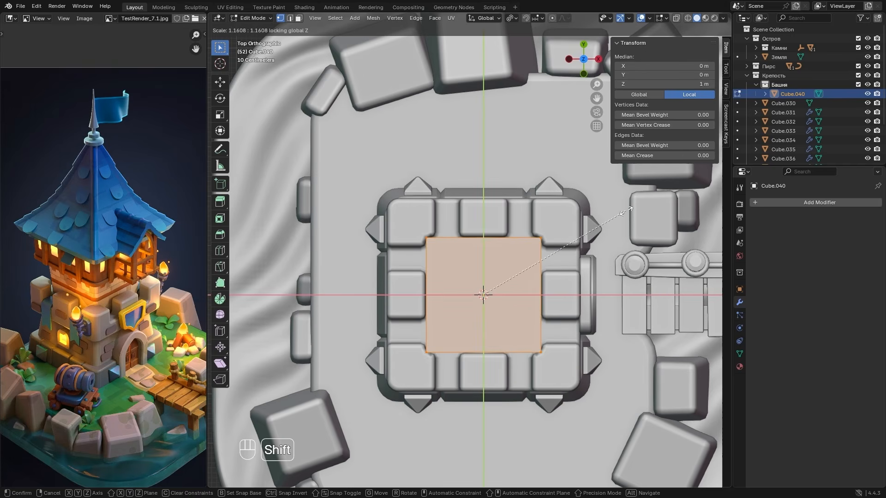
left_click(656, 206)
key("alt+z")
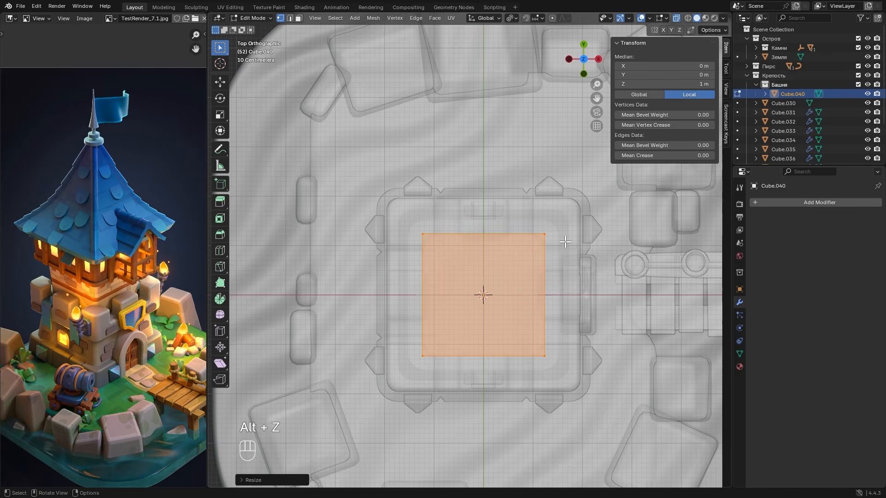
key("alt+z")
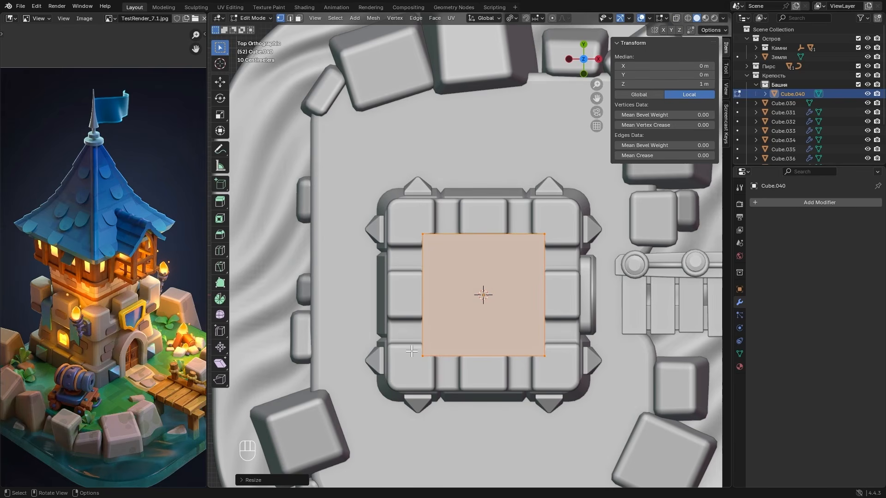
- Bevel the tower block's four vertical corner edges with 4 segments and an offset of about 0.27 m
left_click(584, 74)
key("2")
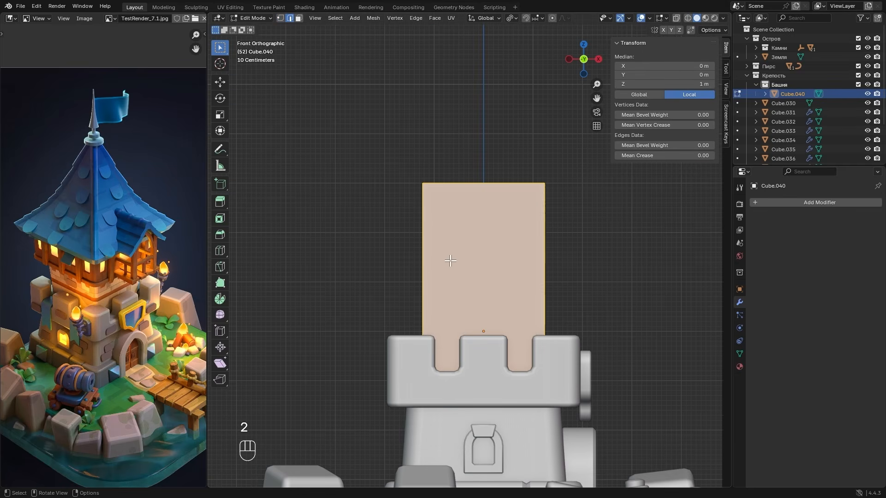
key("alt")
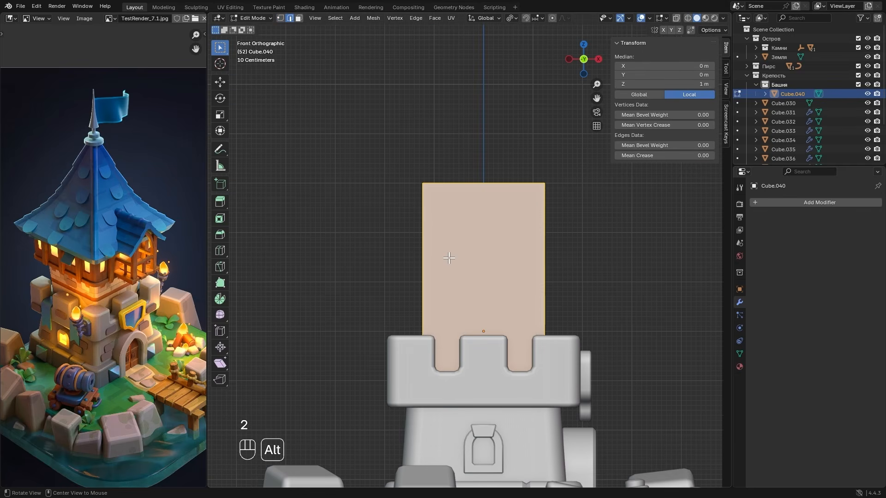
key("alt+z")
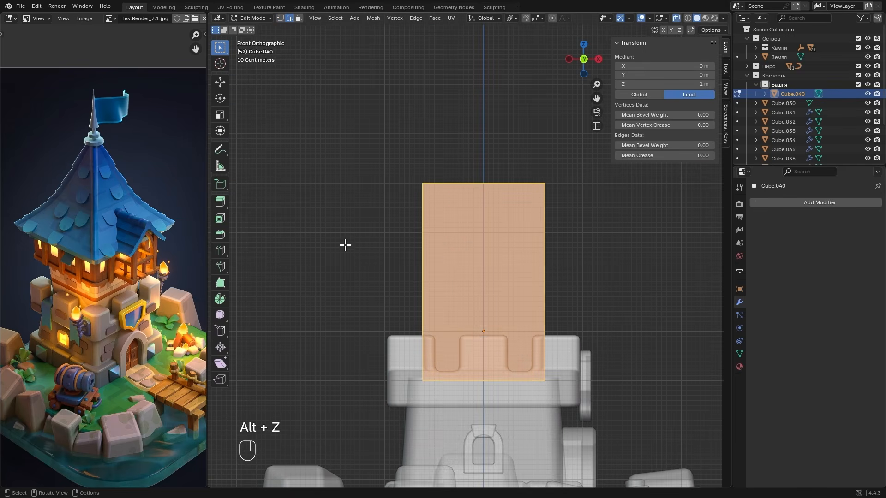
left_click_drag(346, 245, 608, 311)
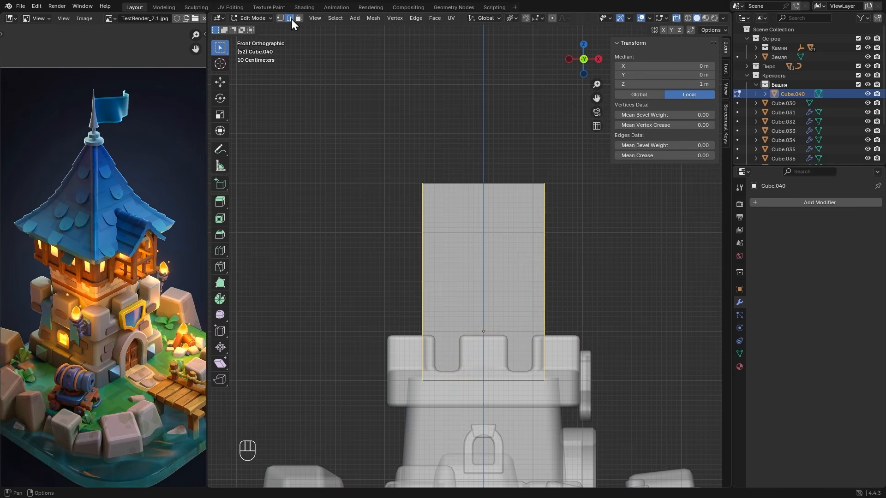
left_click_drag(324, 92, 486, 273, "alt")
key("alt+z")
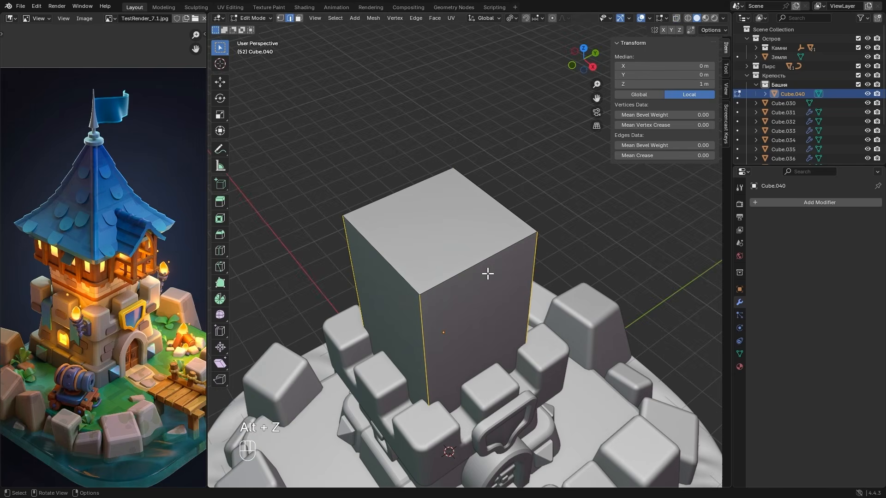
key("ctrl+b")
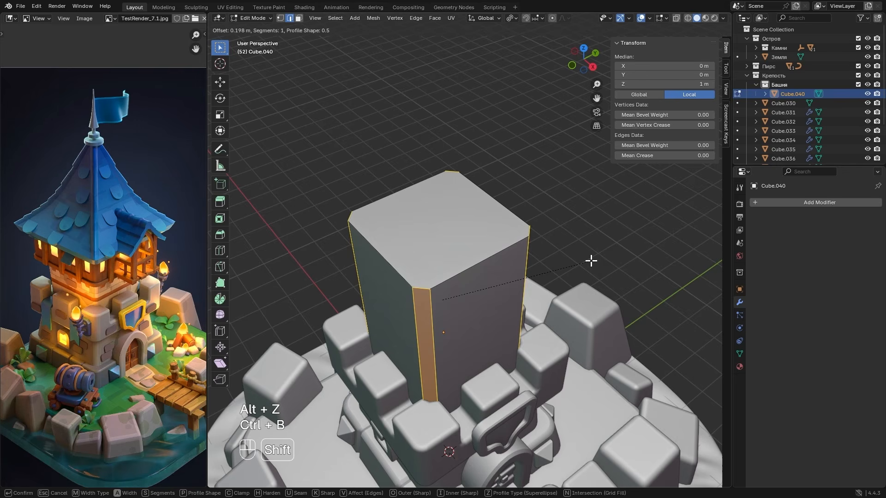
scroll(591, 260, "up", 3)
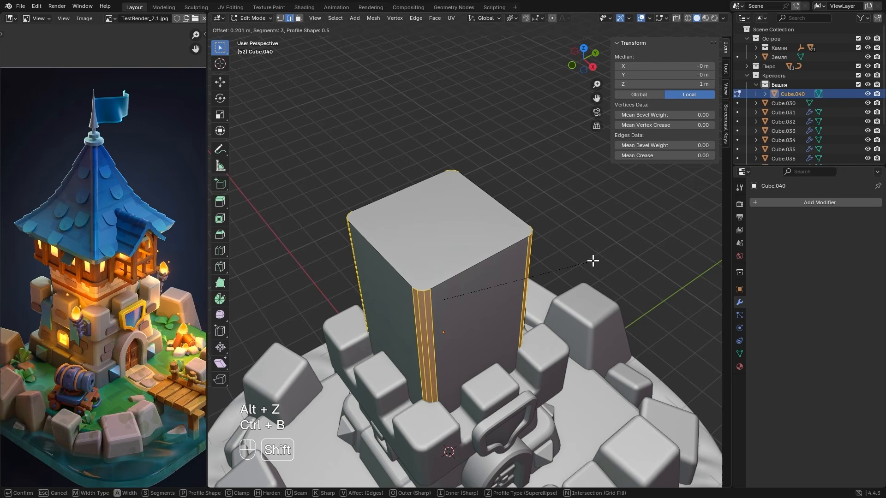
left_click(626, 257)
- Slightly reduce the width of the corner bevel on the tower block
left_click(252, 480)
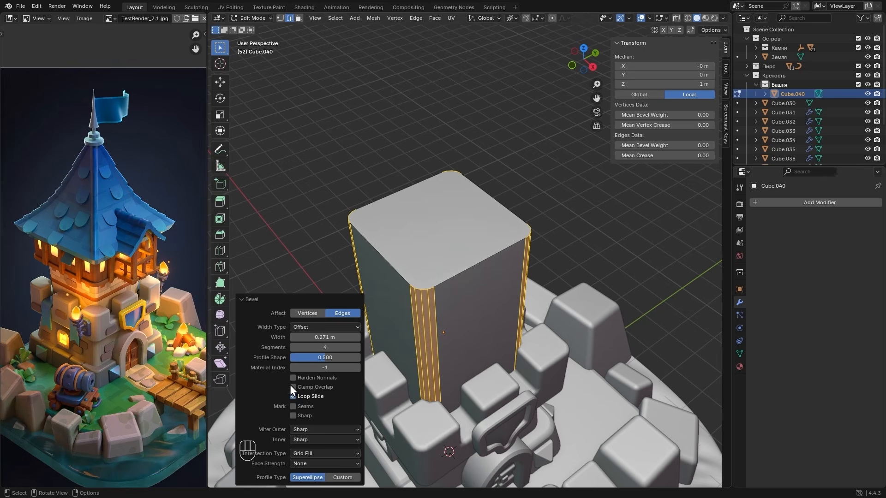
left_click(315, 337)
left_click_drag(320, 336, 302, 344)
key("BackSpace")
key("Return")
left_click(260, 301)
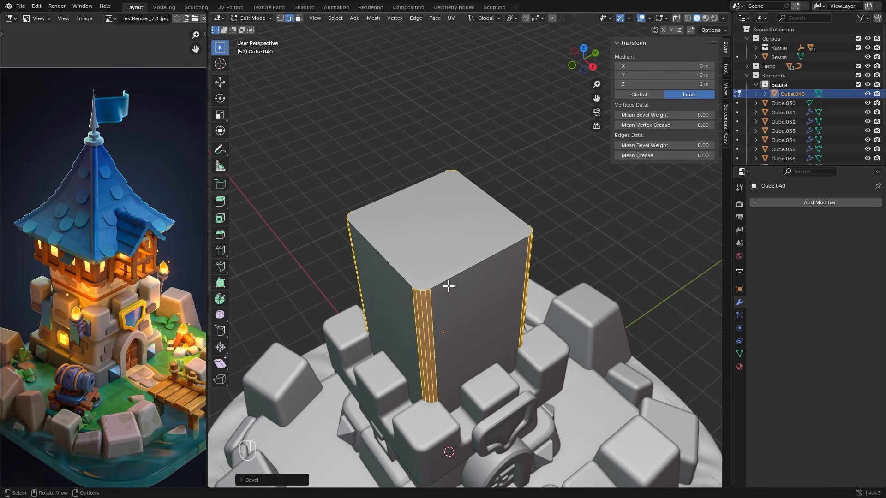
- Apply Shade Auto Smooth to the tower block
key("Tab")
right_click(438, 267)
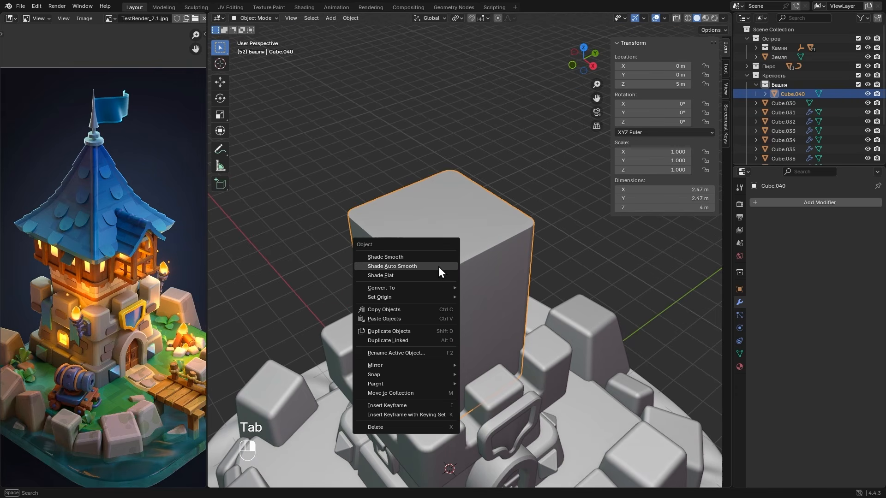
left_click(369, 266)
middle_click_drag(380, 267, 461, 253)
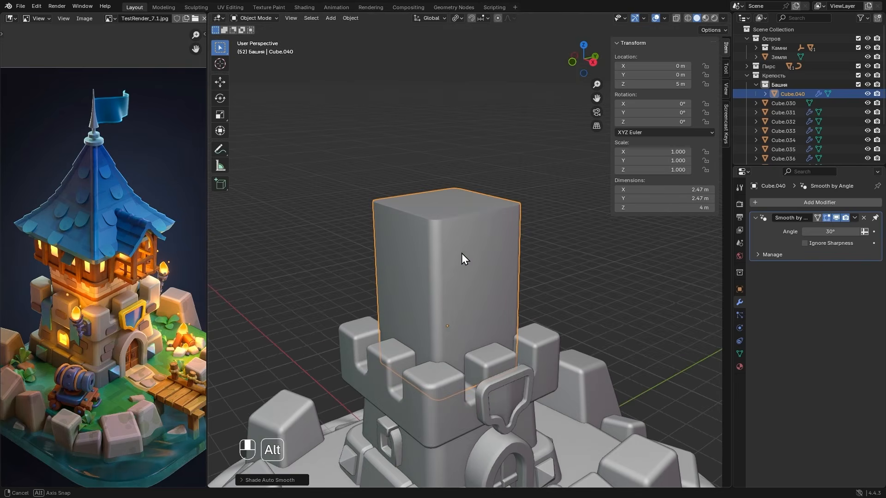
- Add a horizontal edge loop around the tower just above the battlements and bevel it into a narrow band with about 0.11 m offset
scroll(49, 269, "up", 2)
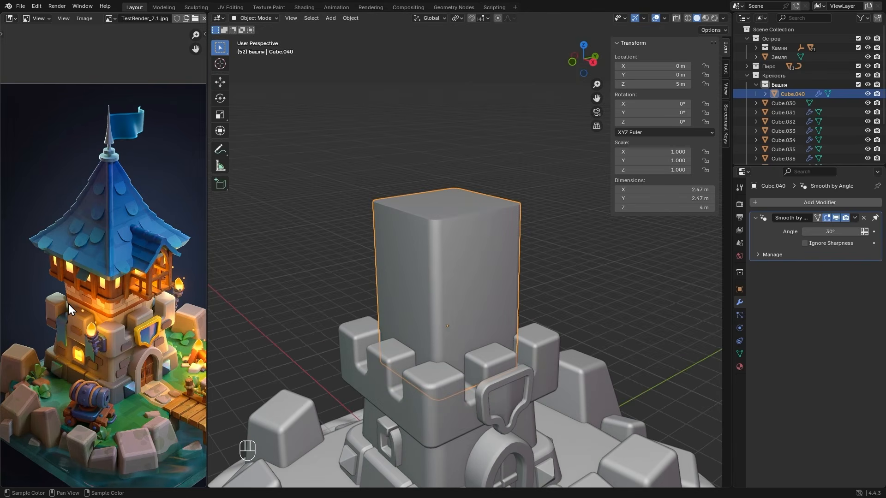
scroll(61, 248, "up", 1)
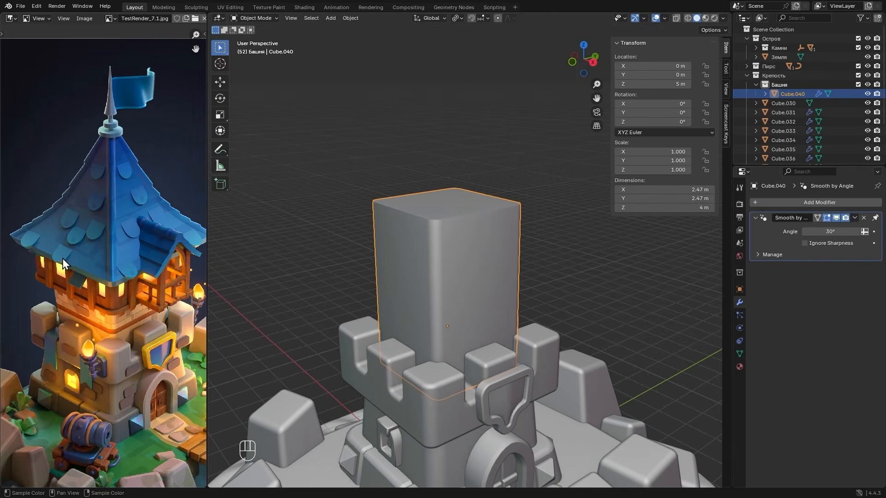
middle_click_drag(180, 252, 163, 268)
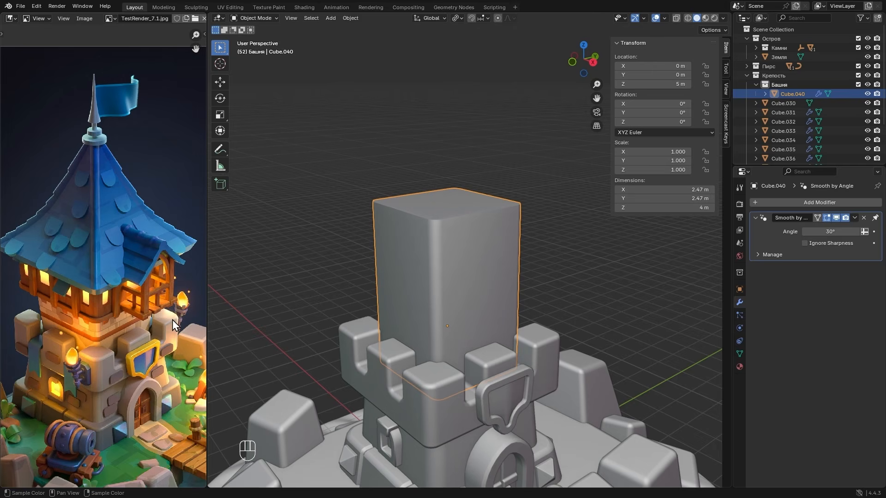
key("Tab")
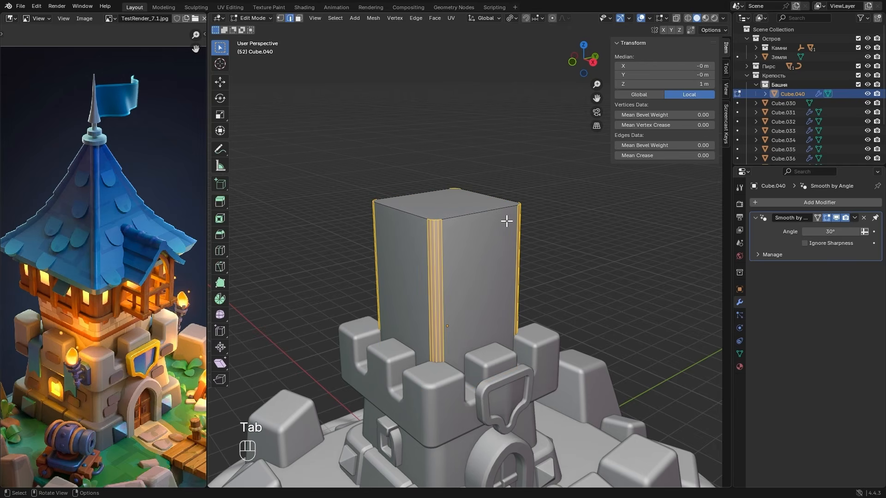
key("ctrl+r")
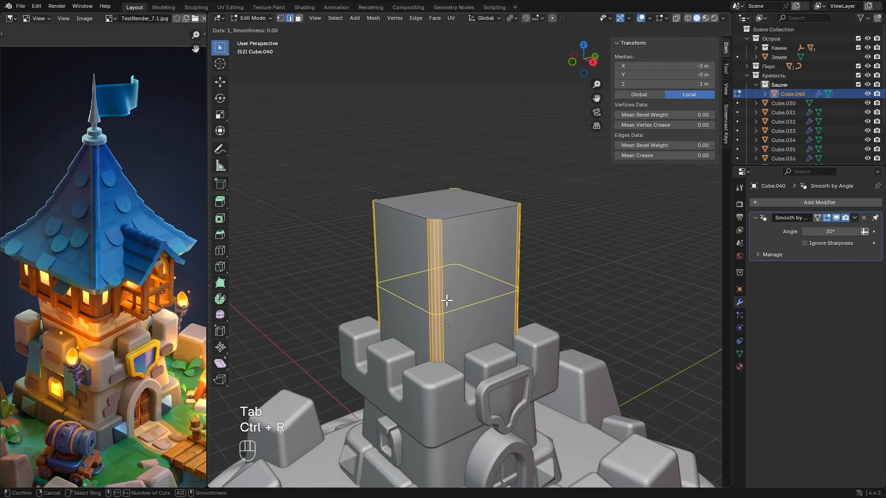
left_click(447, 300)
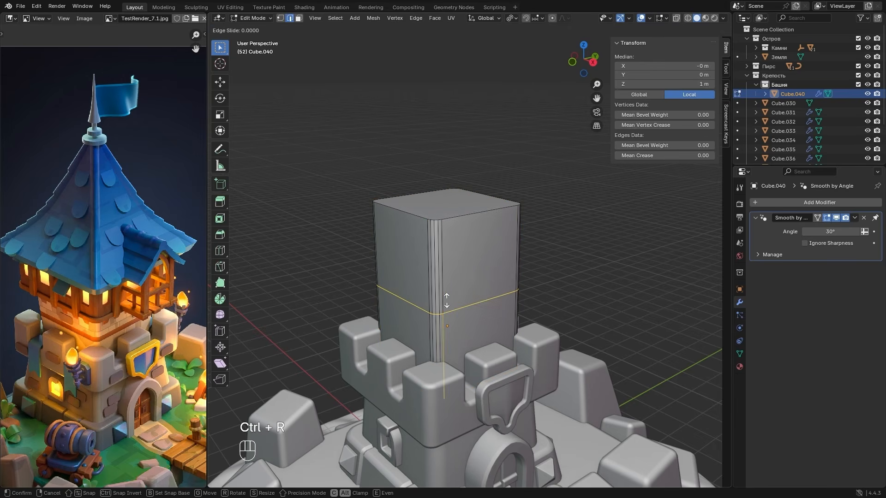
left_click(447, 325)
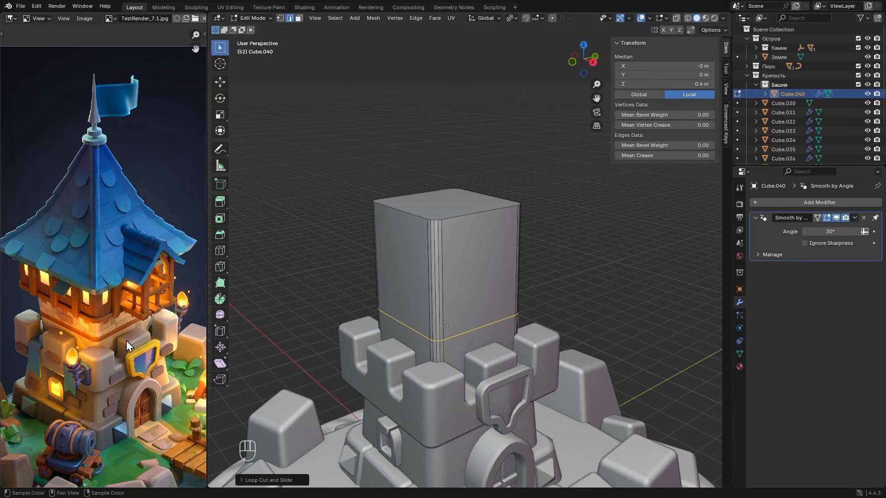
key("ctrl+b")
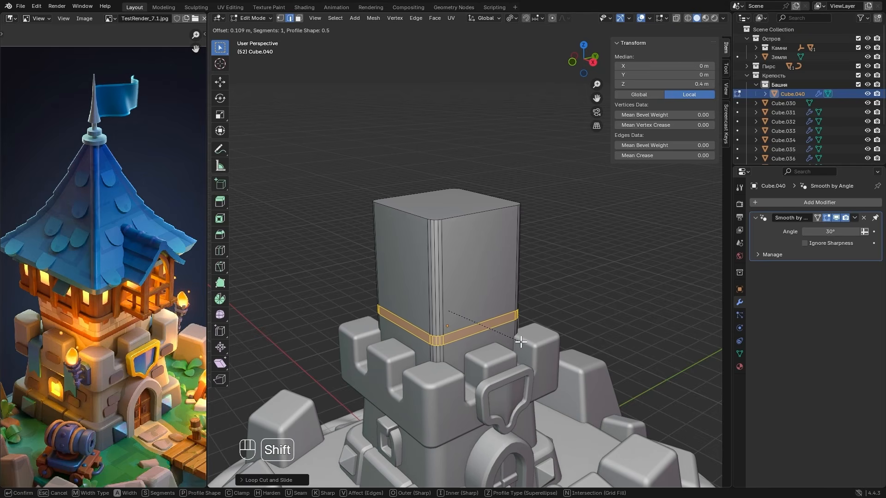
left_click(521, 341)
- Extrude the band around the tower and scale it outward in X and Y only by about 1.03
left_click(584, 46)
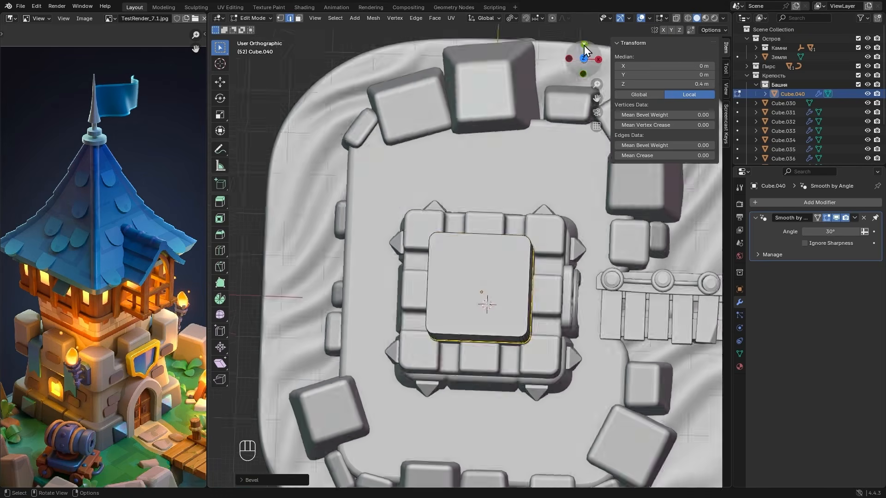
key("e")
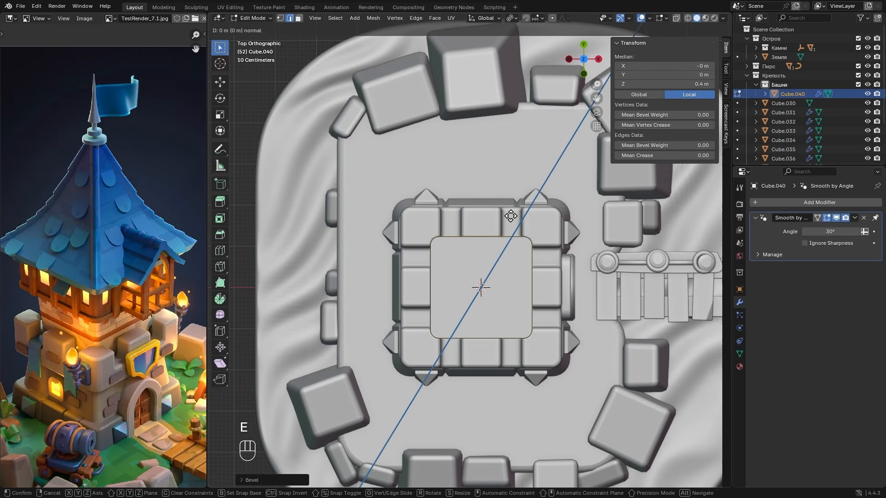
key("s")
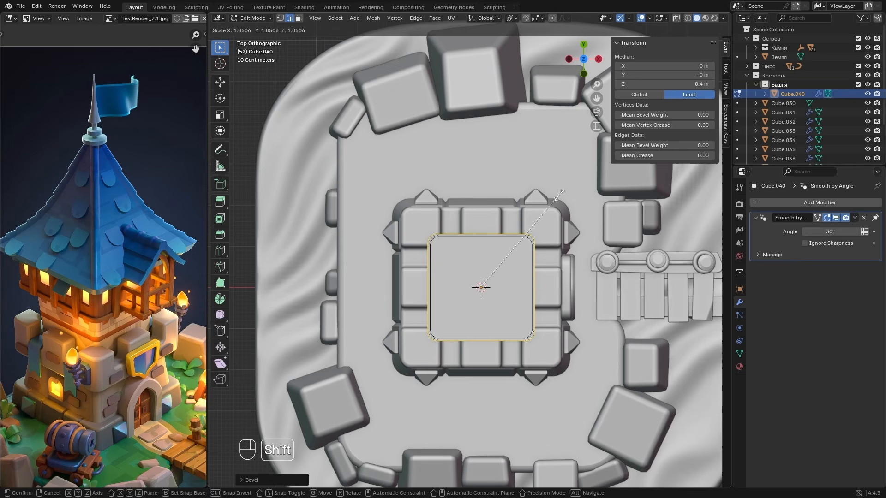
key("shift+z")
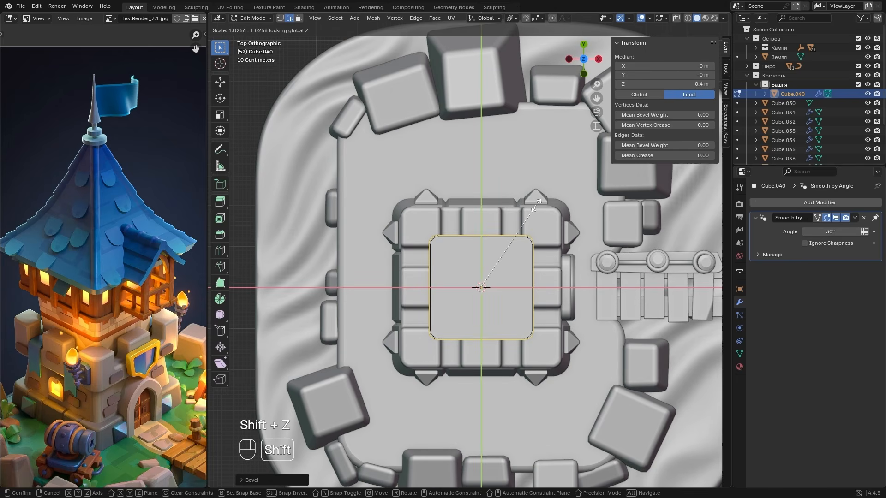
right_click(535, 203)
- Scale the band's protruding outer faces to about 0.69 along Z, giving the ledge sloped edges
left_click(584, 74)
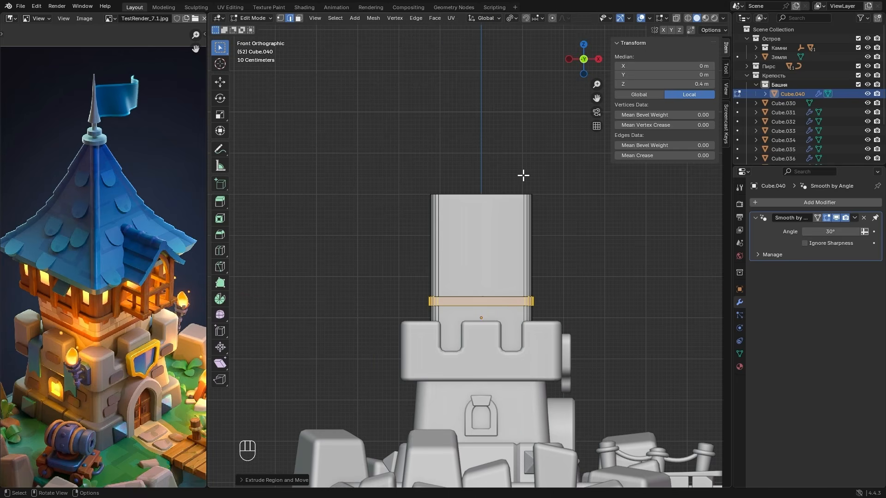
scroll(521, 294, "up", 3)
key("s")
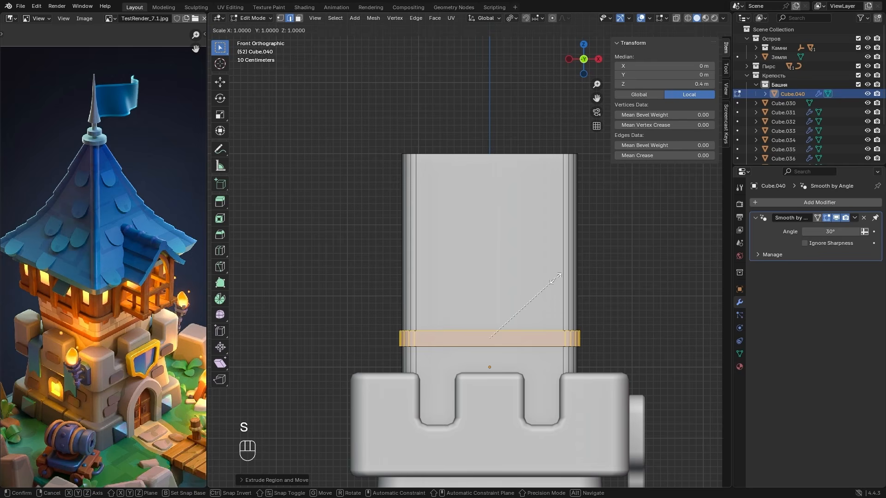
key("z")
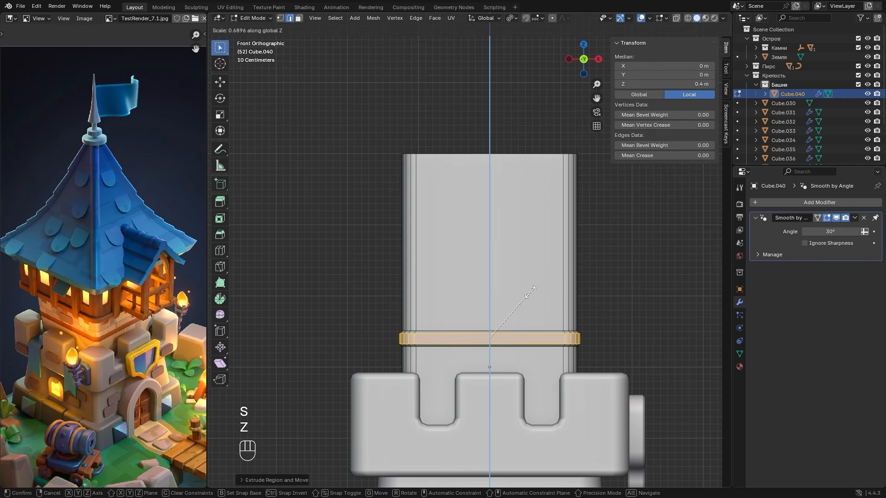
left_click(531, 292)
key("Tab")
left_click_drag(544, 292, 563, 275, "alt")
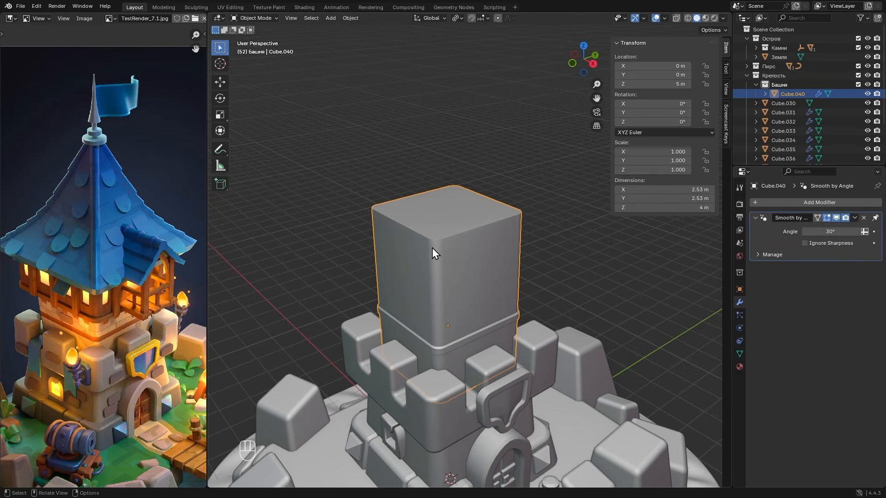
- Add a new cube and raise it about 7.82 m along Z to the top of the tower
key("shift+a")
mouse_move(418, 204)
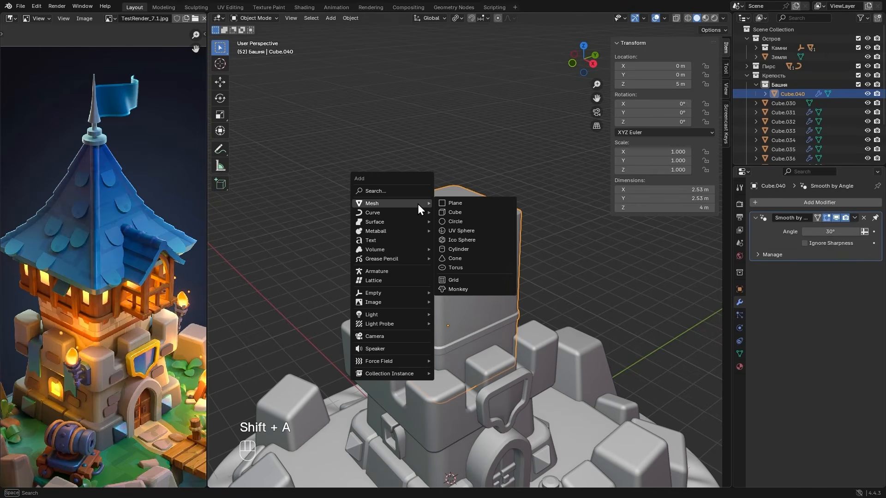
left_click(455, 214)
key("g")
key("z")
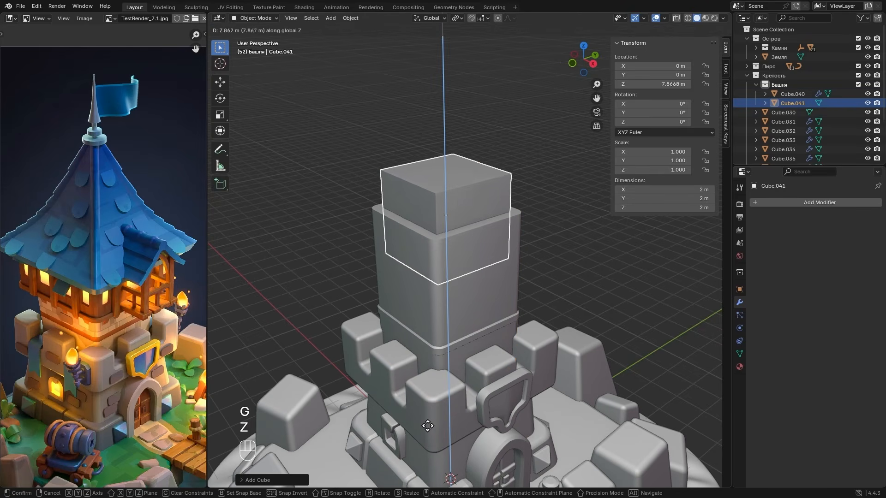
left_click(428, 426)
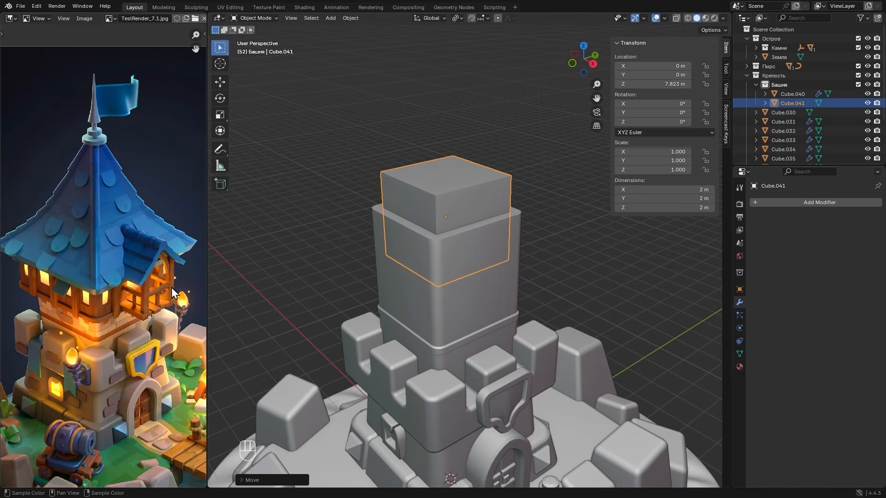
- Scale the new cube up about 1.72 times in X and Y and lower it to about 7.33 m in Z
key("s")
key("shift+z")
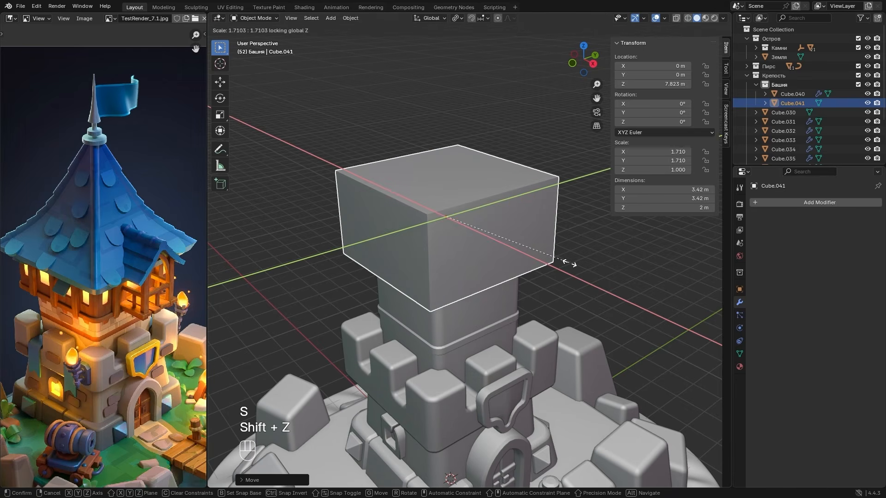
left_click(570, 269)
key("g")
key("z")
left_click(565, 283)
- Rescale the upper cube in width and height to a flatter block about 3 × 3 × 1.47 m
key("s")
key("shift+z")
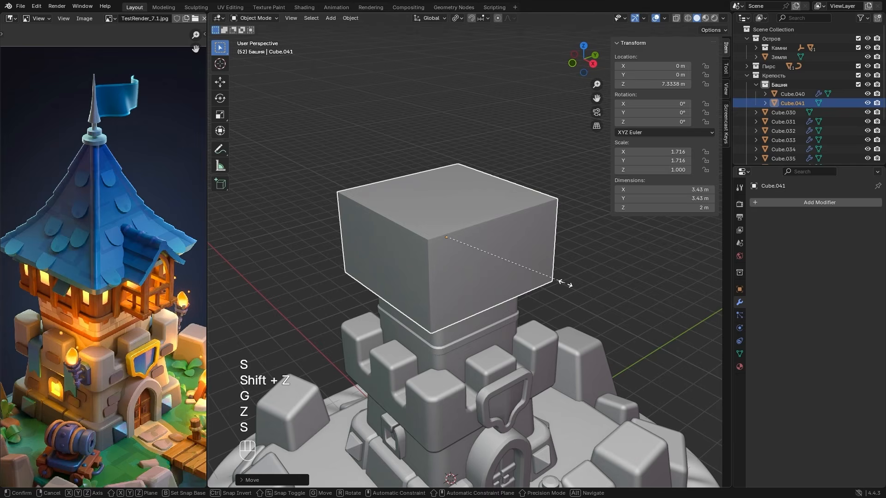
left_click(532, 274)
key("s")
key("z")
left_click(515, 268)
key("s")
key("shift+z")
left_click(519, 279)
mouse_move(519, 279)
middle_mouse_down("alt")
mouse_move(469, 237)
mouse_move(524, 268)
mouse_move(517, 278)
middle_mouse_up("alt")
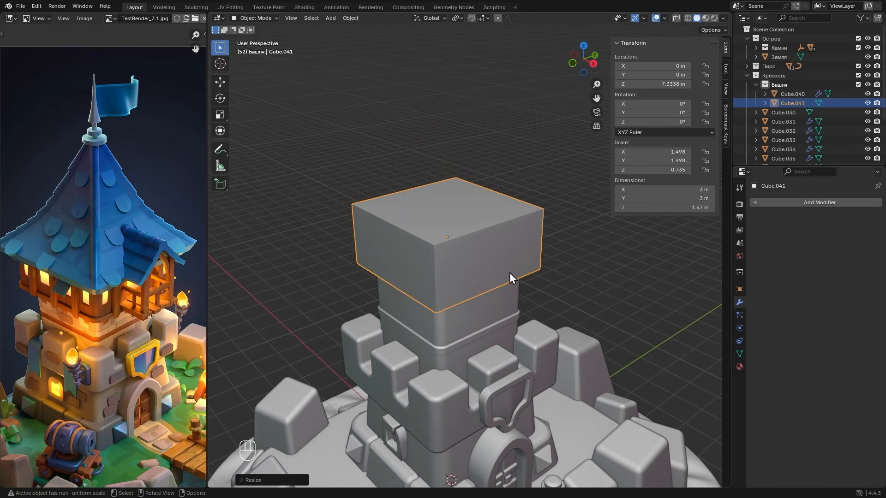
- Apply the upper block's scale and lower it slightly along Z to about 7.295 m
key("ctrl+a")
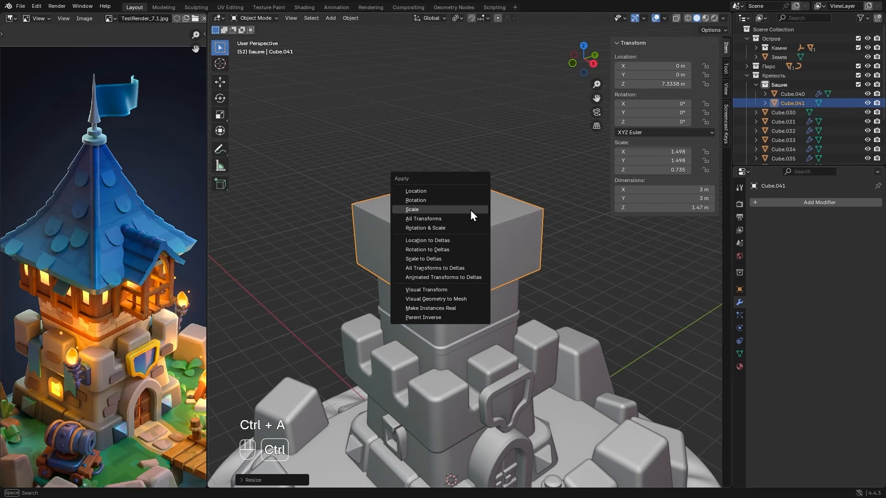
key("g")
key("z")
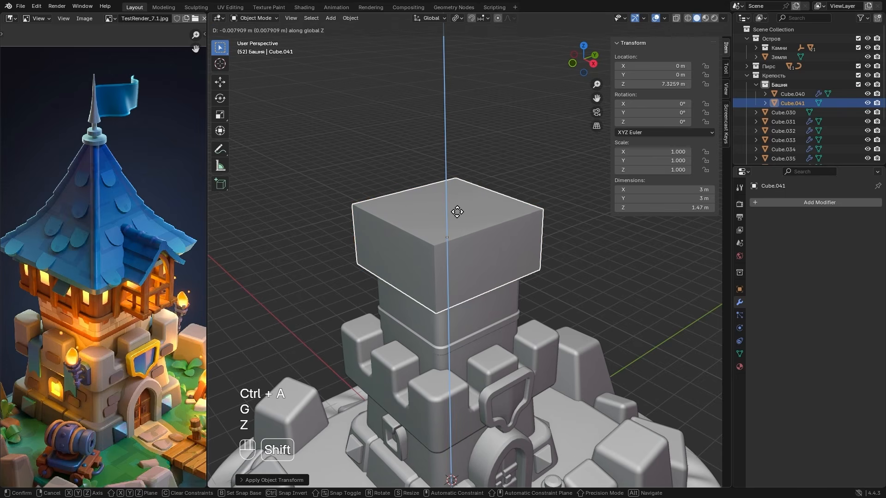
left_click(455, 231)
- Add two vertical centre loop cuts to the upper block, dividing its top face into four quarters
key("Tab")
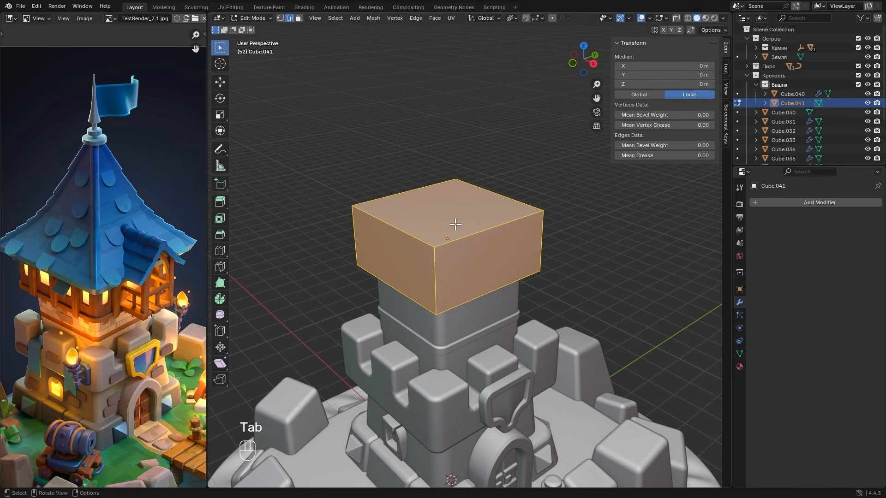
key("ctrl")
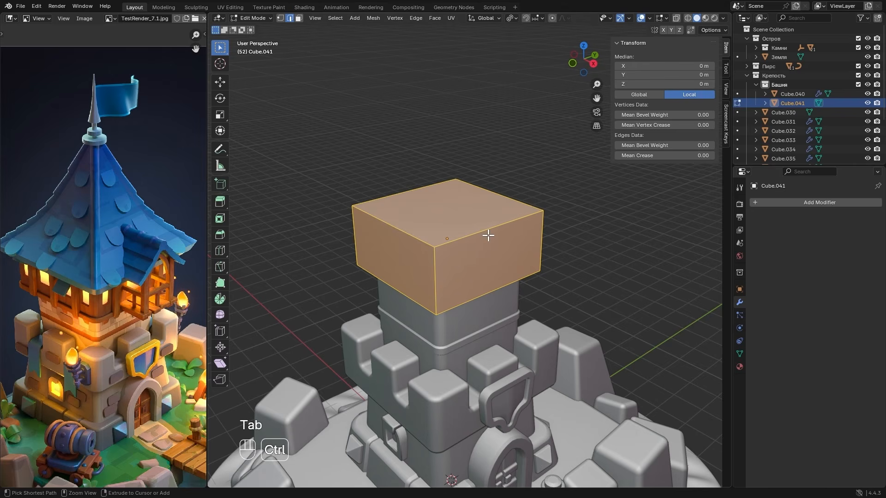
key("ctrl+r")
left_click(488, 235)
key("ctrl+r")
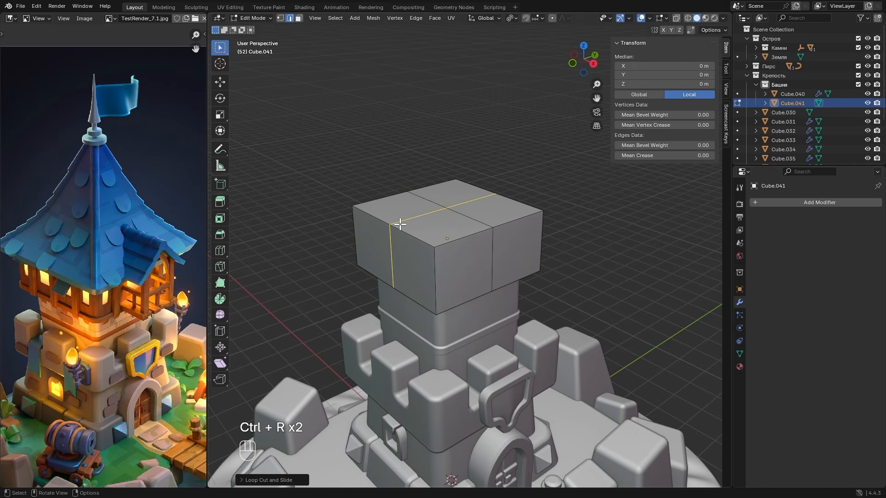
- Bevel the block's four vertical corner edges by about 0.148 m with 4 segments
left_click(431, 269)
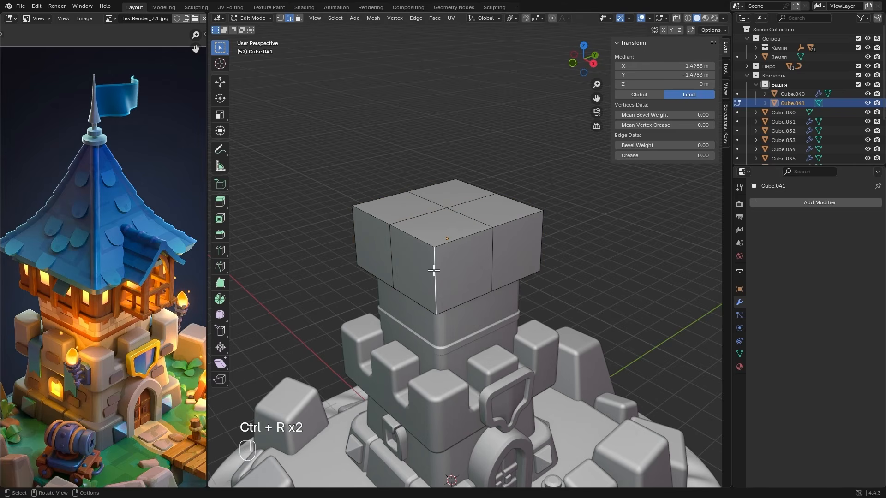
left_click(356, 237, "alt")
key("alt+z")
left_click(462, 192, "shift")
left_click(537, 228, "shift")
key("alt+z")
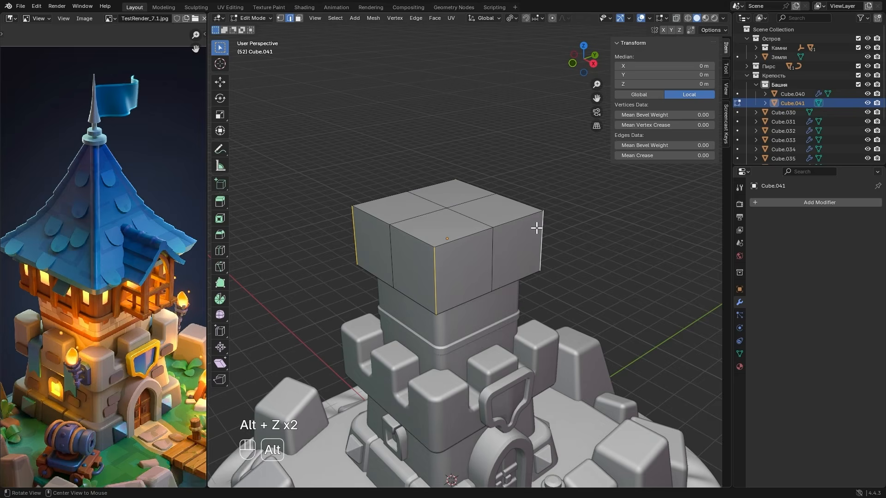
left_click_drag(499, 212, 503, 229, "alt")
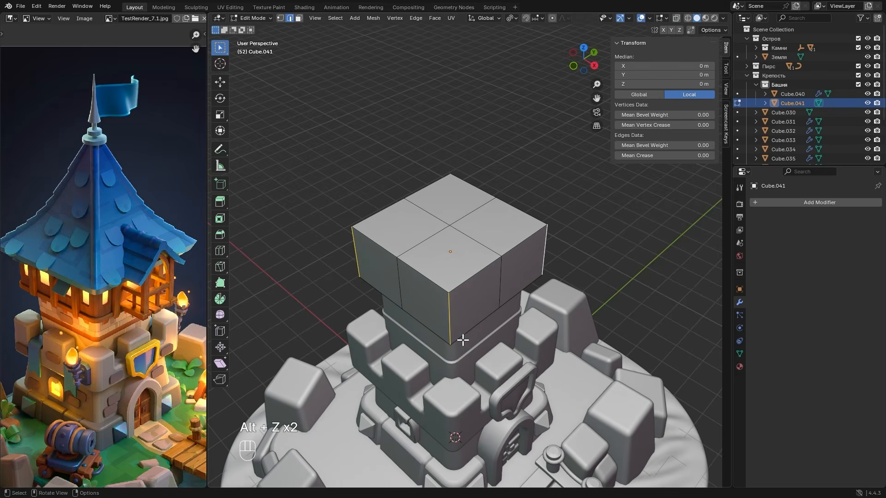
key("ctrl+b")
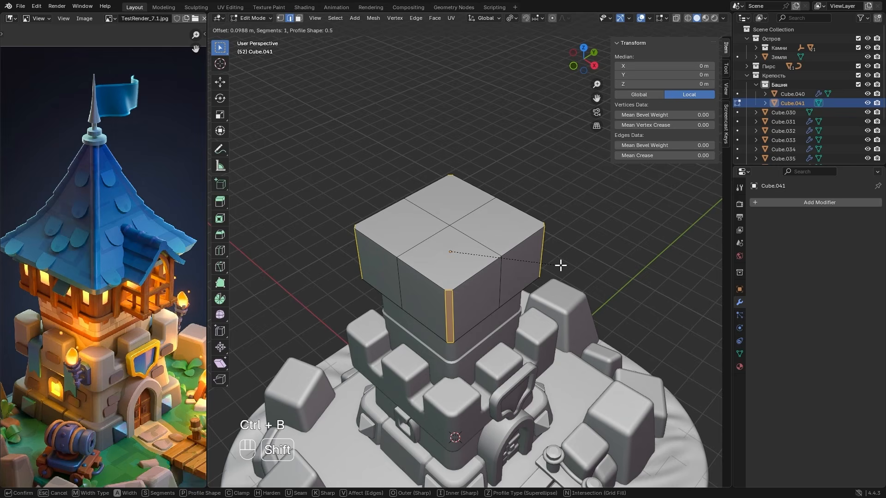
scroll(580, 268, "up", 1)
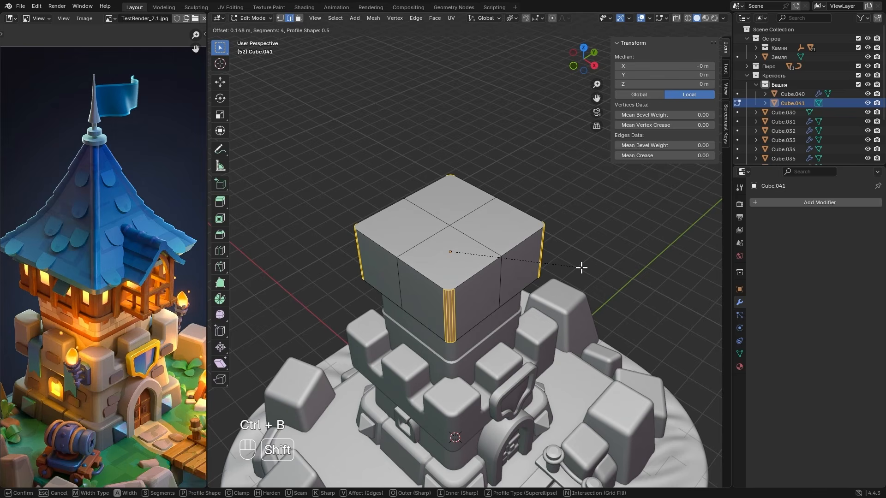
left_click(582, 265)
- Increase the width of the new corner bevel slightly
left_click(333, 336)
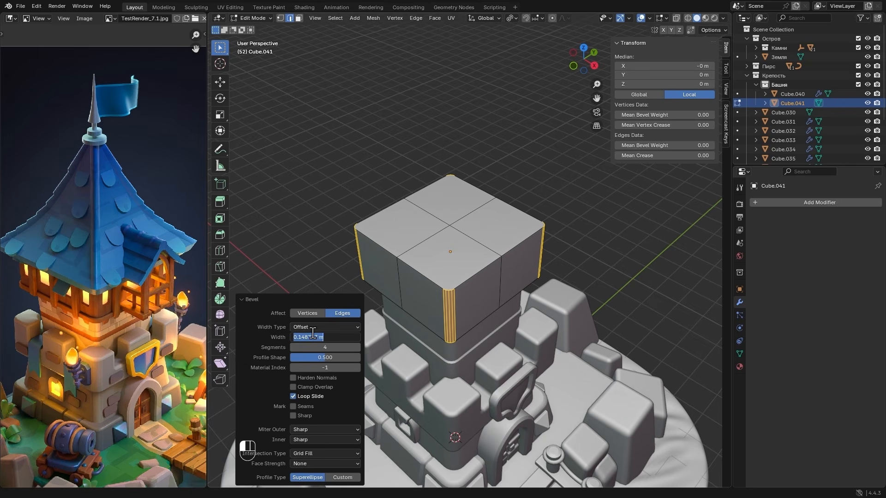
left_click_drag(318, 338, 301, 341)
type("2m")
key("Return")
left_click(259, 303)
- Shade the upper block auto smooth at 30° and set its Z location to 7.3 m
key("Tab")
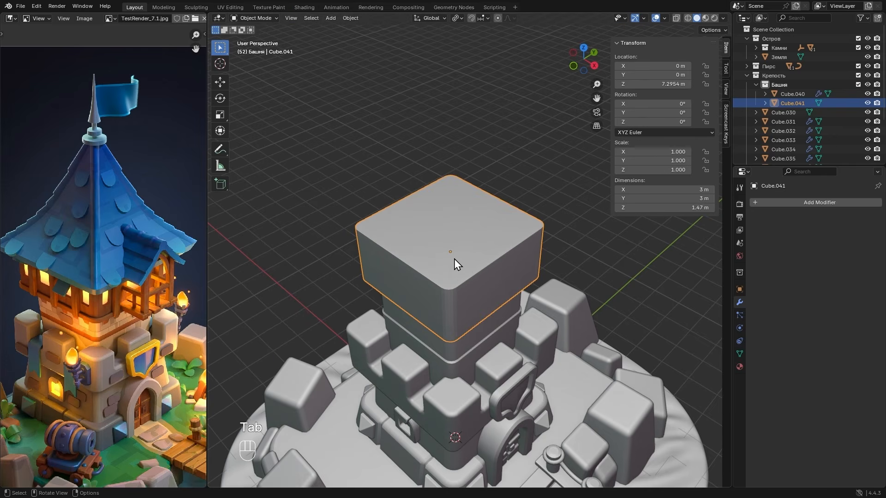
right_click(438, 250)
left_click(381, 249)
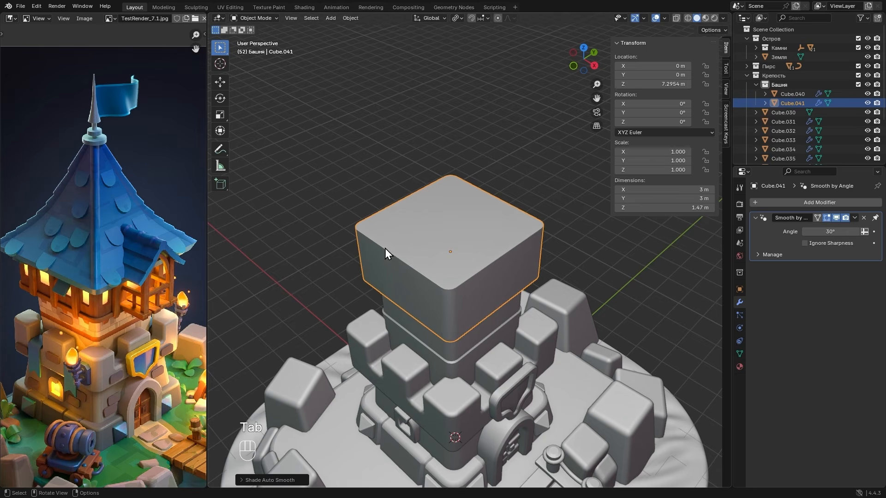
middle_click_drag(533, 264, 505, 255, "alt")
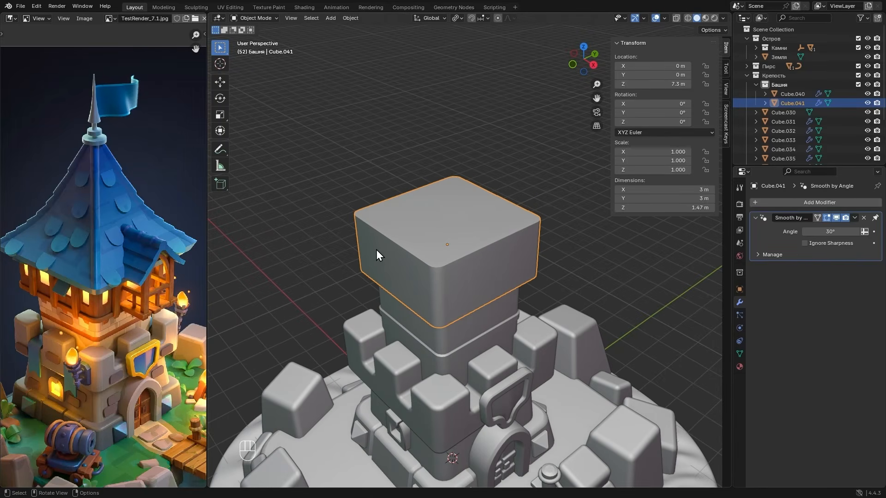
- Add a horizontal loop cut around the upper block near its top edge, at about 0.552 m local Z
key("Tab")
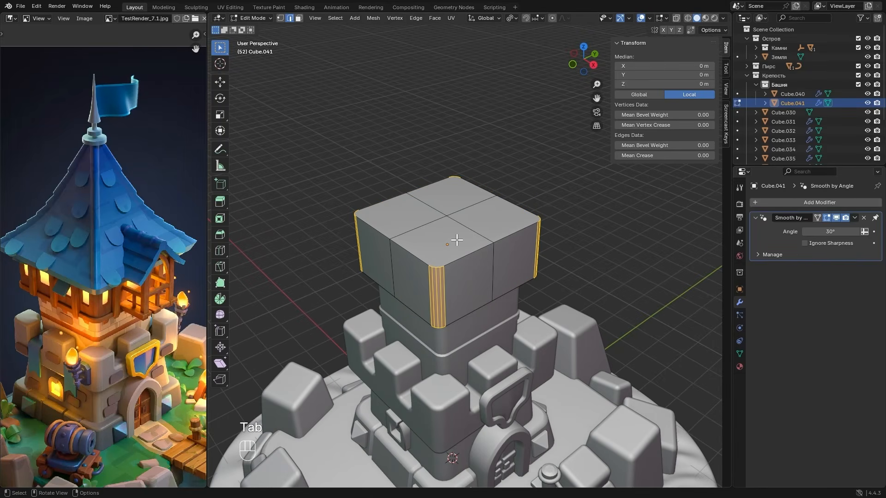
key("ctrl+r")
left_click(445, 283)
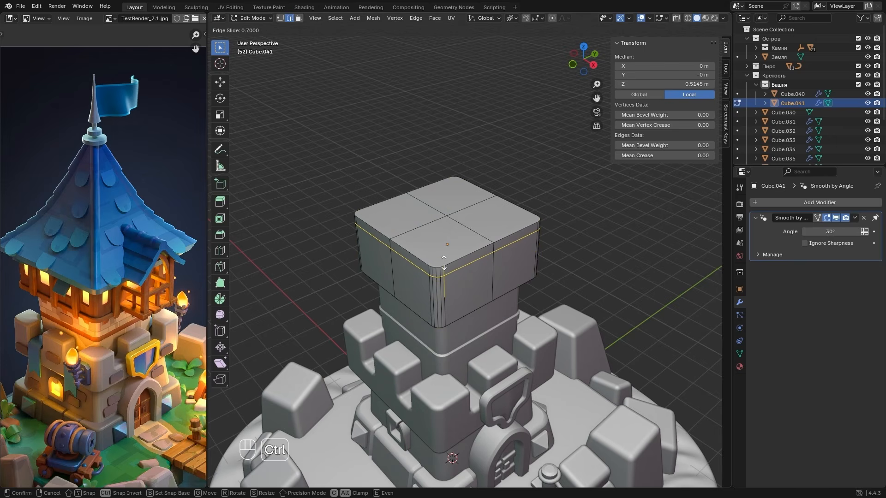
left_click(444, 263)
left_click_drag(450, 267, 480, 217, "alt")
scroll(490, 194, "up", 1)
scroll(480, 217, "up", 4)
key("g")
key("f")
key("z")
left_click(473, 233)
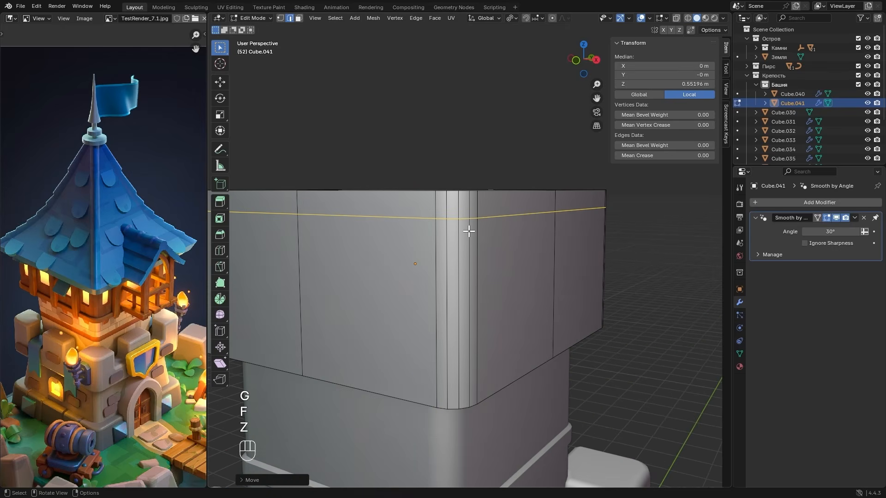
- Duplicate the ring of side faces above the new loop in place and separate it into its own object
key("3")
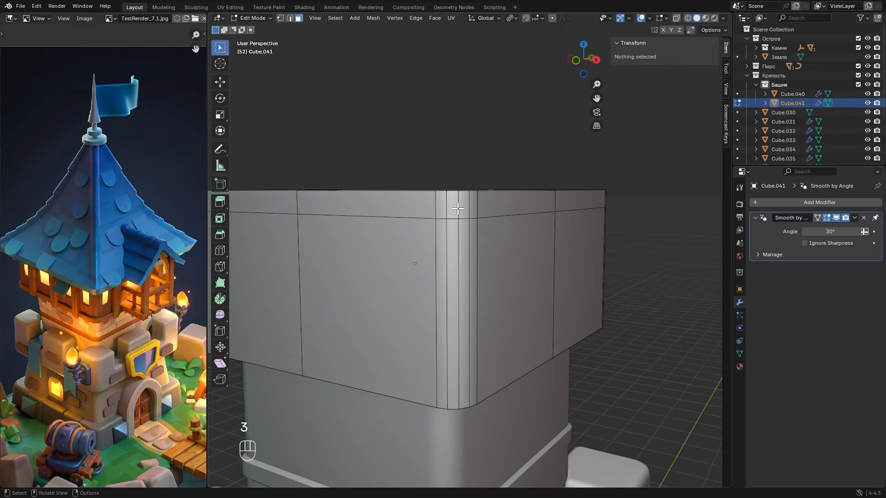
left_click(458, 206, "alt")
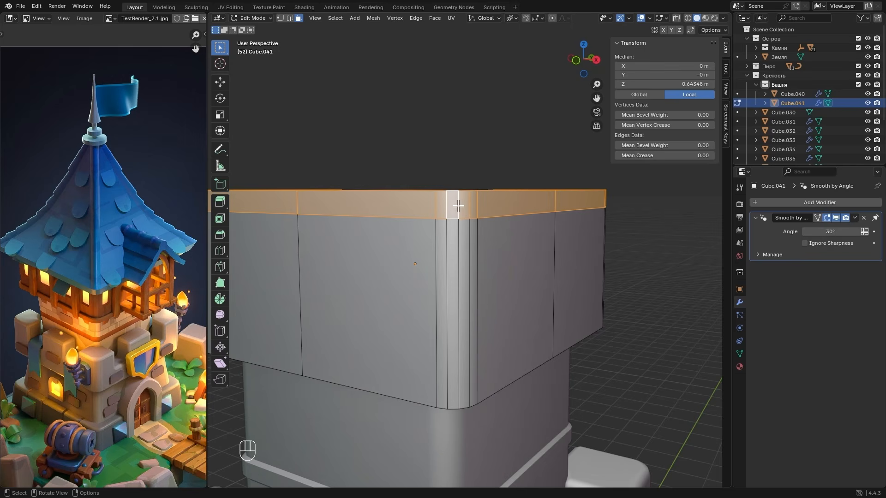
middle_click_drag(453, 203, 447, 232)
scroll(447, 231, "down", 3)
key("shift+d")
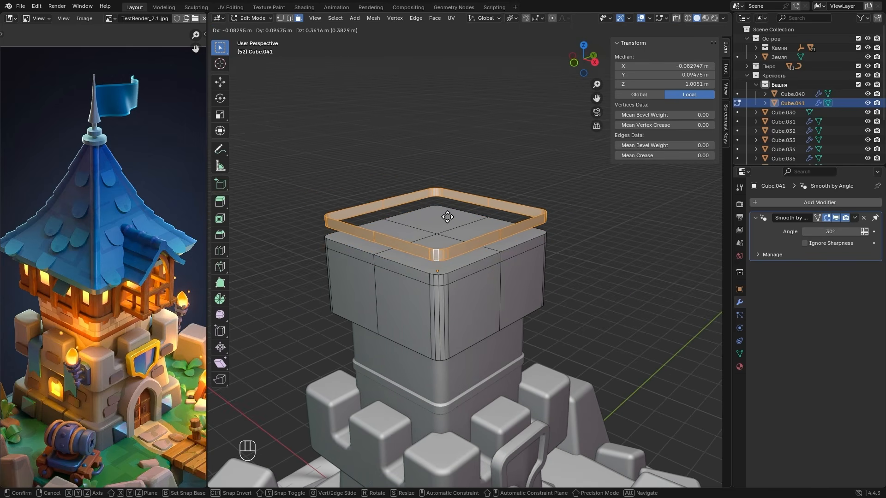
right_click(448, 217)
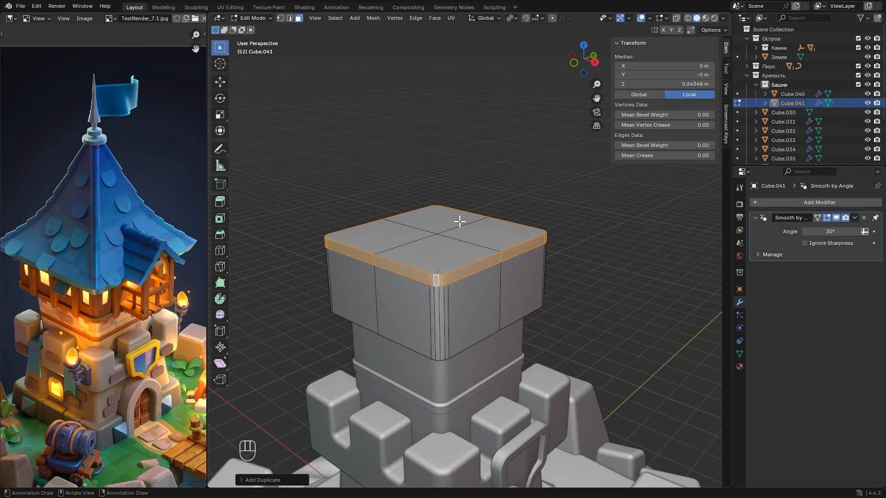
right_click(439, 215)
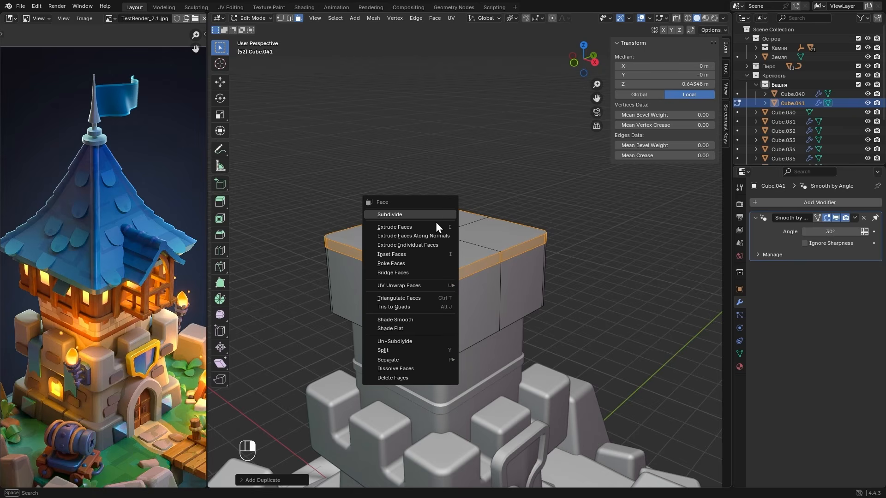
mouse_move(401, 359)
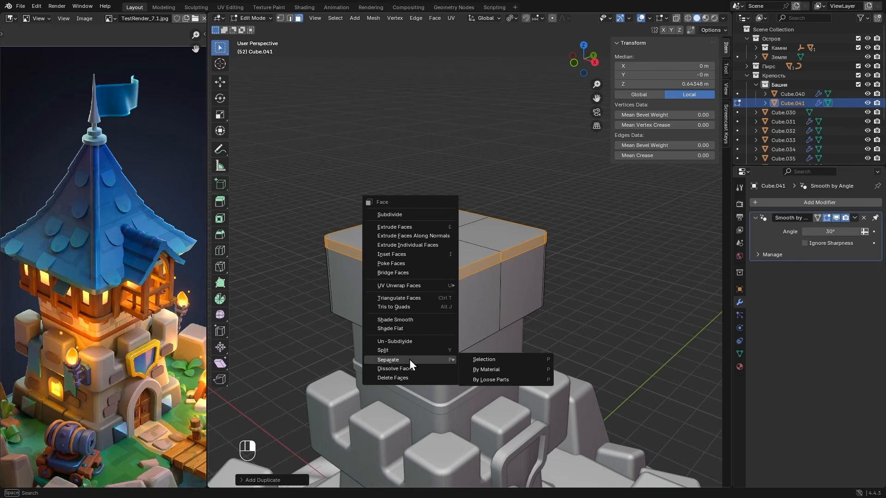
left_click(485, 359)
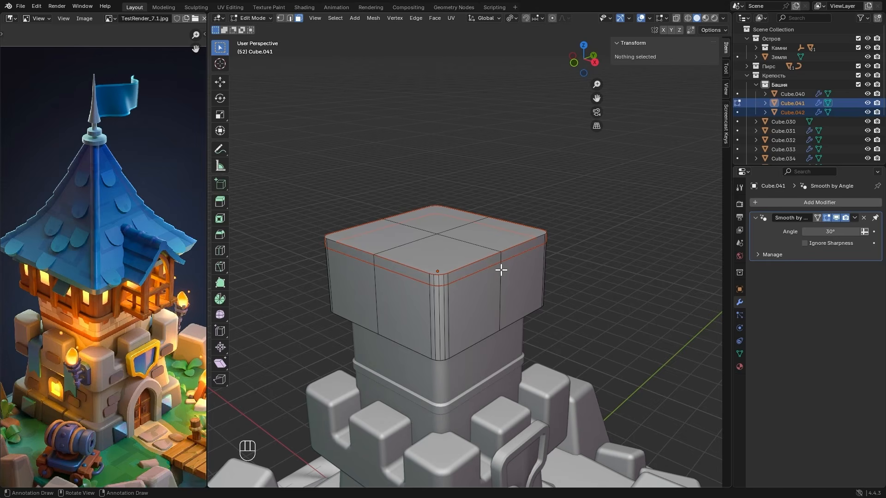
- Add a Solidify modifier to the separated top band and thicken it outward with a thickness of -0.098 m
key("Tab")
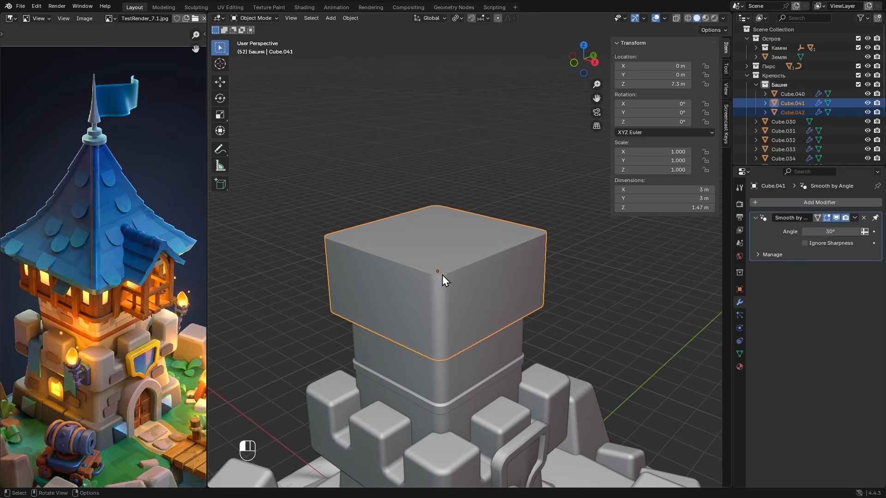
left_click(442, 275)
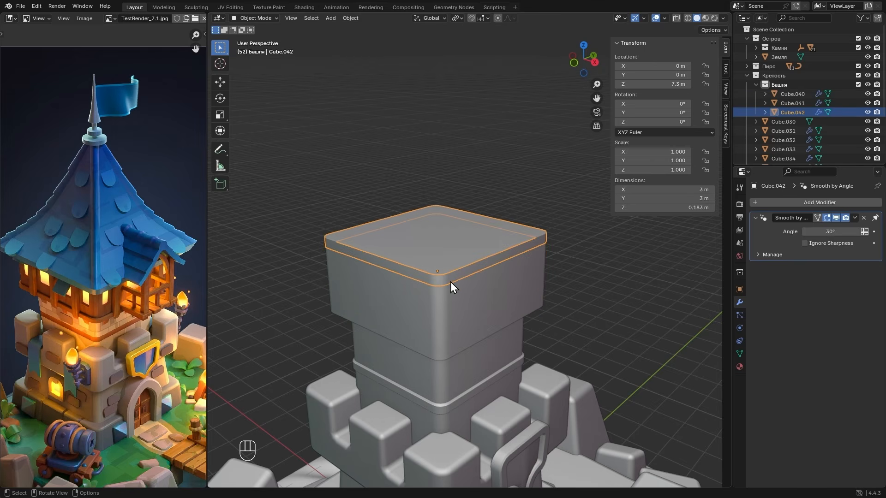
left_click(783, 204)
mouse_move(783, 206)
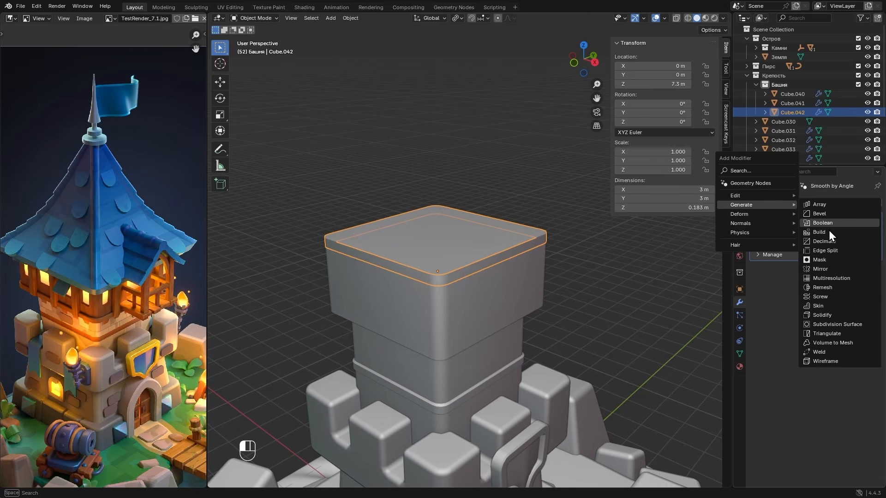
left_click(826, 314)
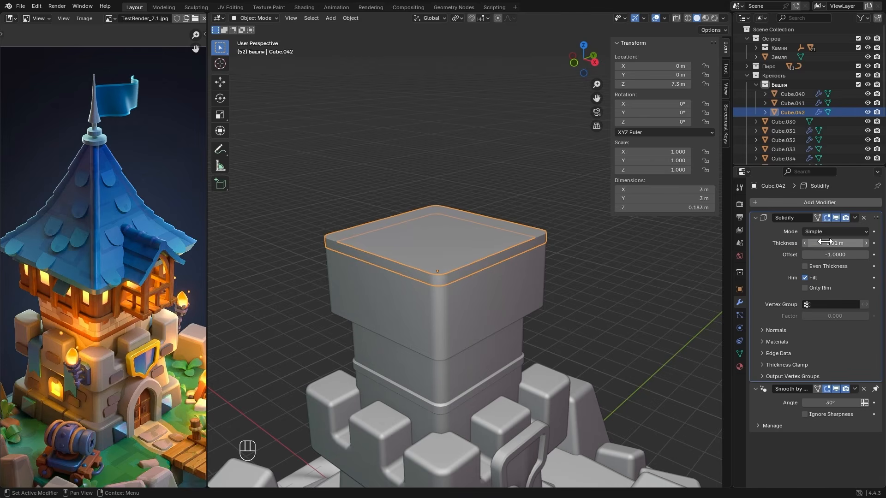
left_click_drag(822, 243, 779, 242)
mouse_move(542, 273)
left_mouse_down("alt")
mouse_move(531, 298)
mouse_move(539, 266)
left_mouse_up("alt")
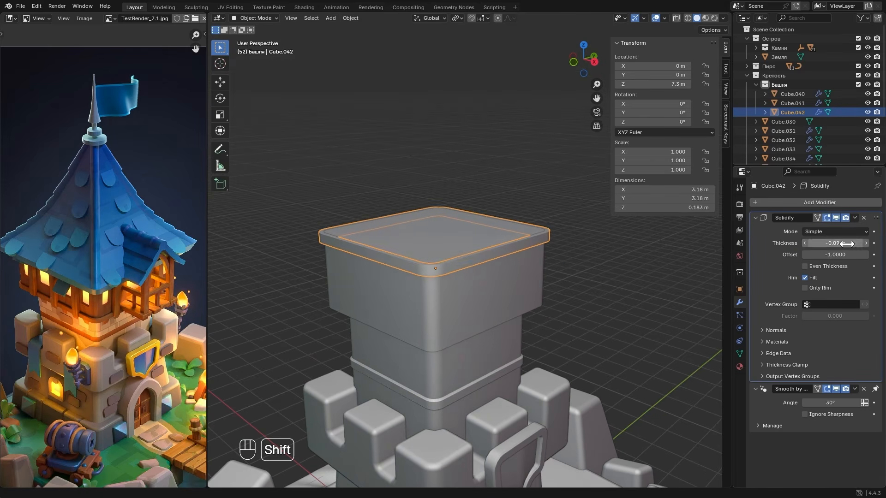
left_click_drag(846, 244, 828, 244, "shift")
- Duplicate the whole band mesh straight down along Z to the block's bottom edge, at about -0.746 m local Z
key("Tab")
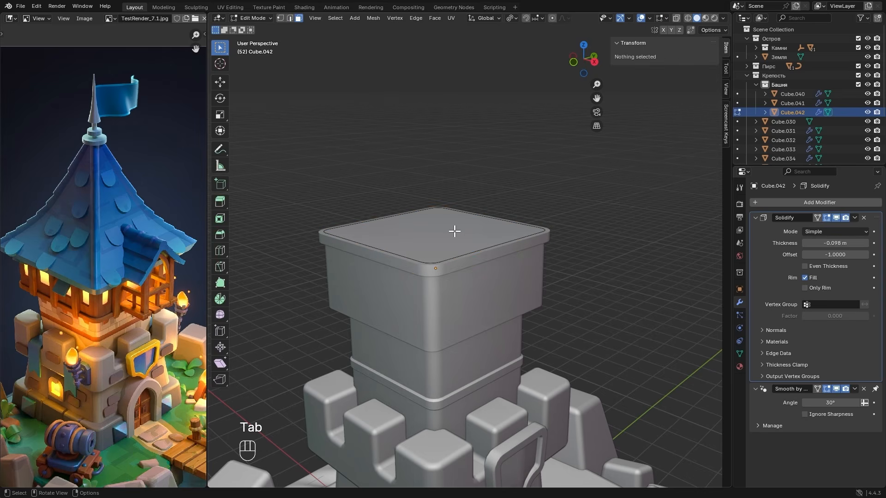
key("alt+z")
key("a")
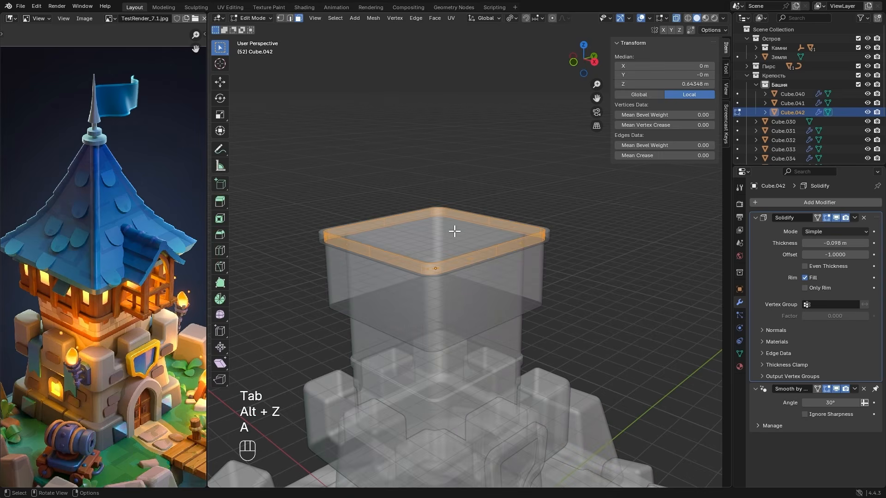
key("shift+d")
key("z")
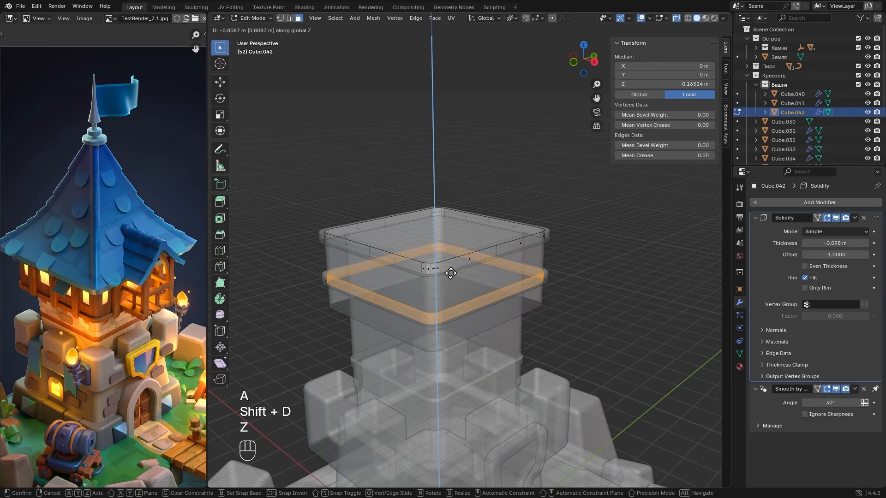
left_click(451, 302)
- Raise the lower band along Z to about -0.683 m local Z, aligning it with the block's bottom in side view
key("KP_3")
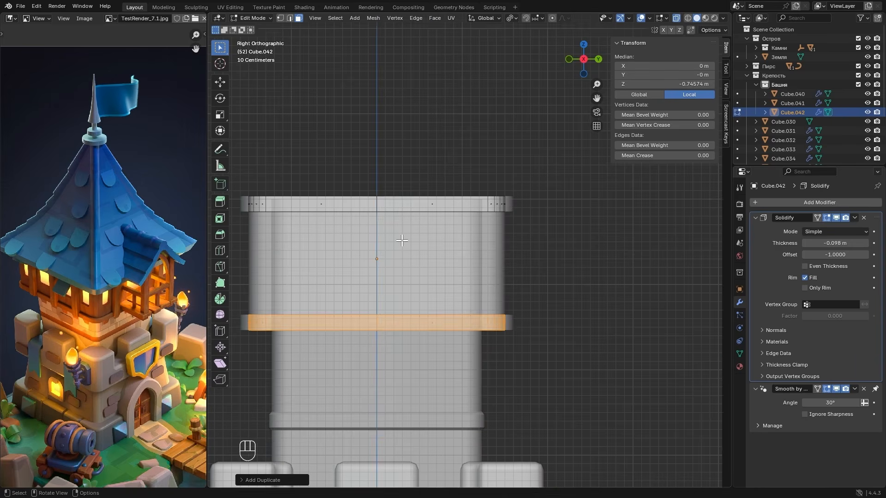
key("g")
key("z")
left_click(419, 178)
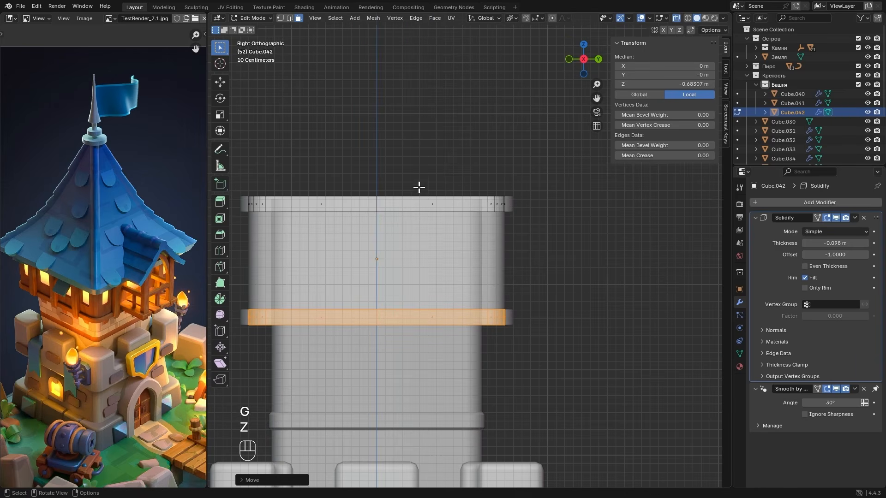
key("Tab")
key("alt+z")
middle_click_drag(419, 190, 466, 218)
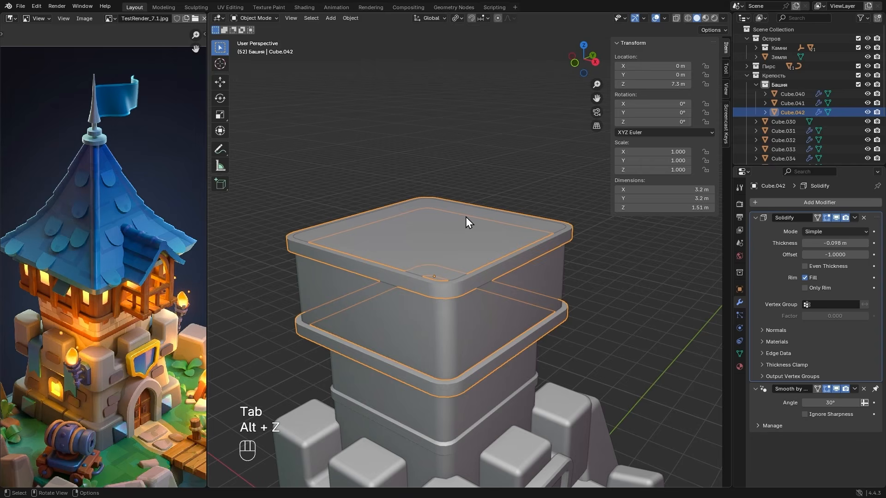
- Add a Bevel modifier to the two-band object and set its amount to 0.014 m
scroll(466, 223, "down", 1)
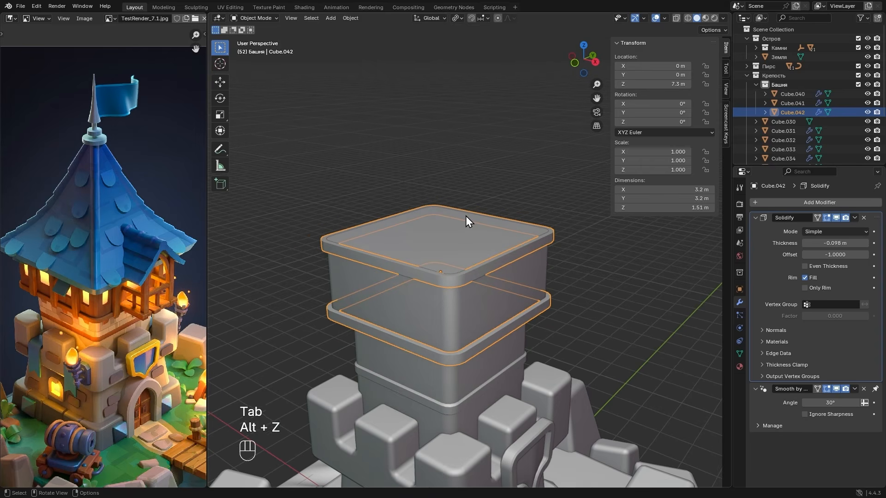
left_click(789, 204)
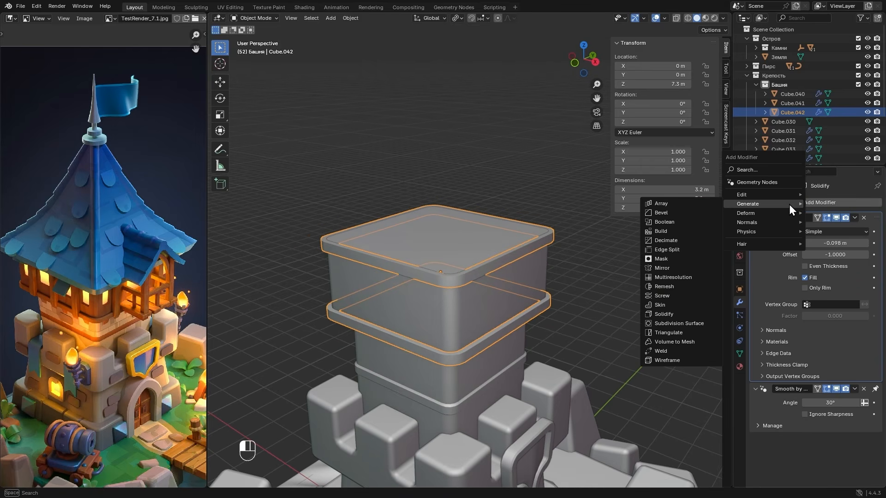
left_click(667, 213)
left_click_drag(830, 424, 817, 424, "shift")
scroll(500, 418, "up", 5)
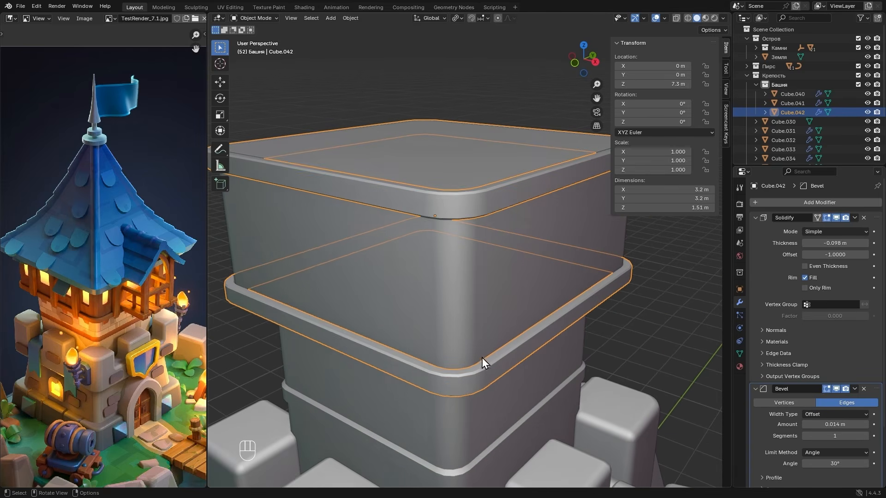
scroll(500, 380, "down", 3)
mouse_move(490, 336)
left_mouse_down("alt")
mouse_move(459, 327)
mouse_move(486, 338)
left_mouse_up("alt")
scroll(494, 328, "down", 3)
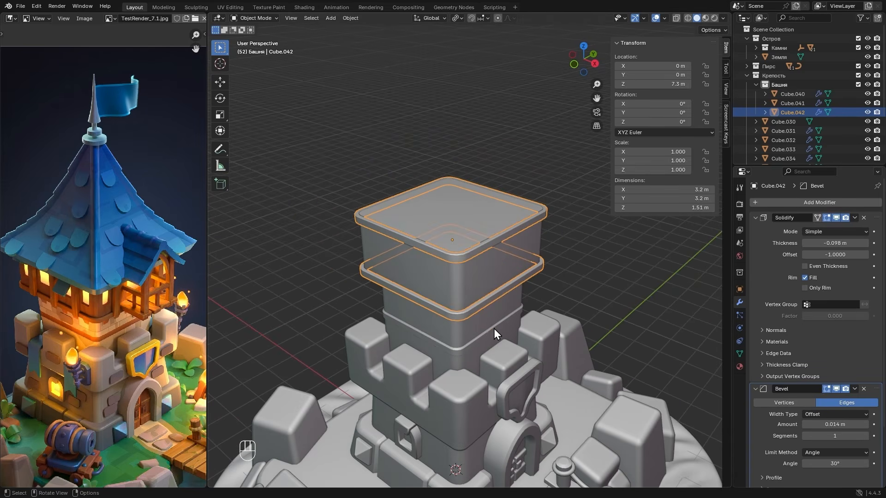
- Bevel the centre edge loops of the wide top-storey block with a 1.08 m width and 7 segments
left_click(407, 265)
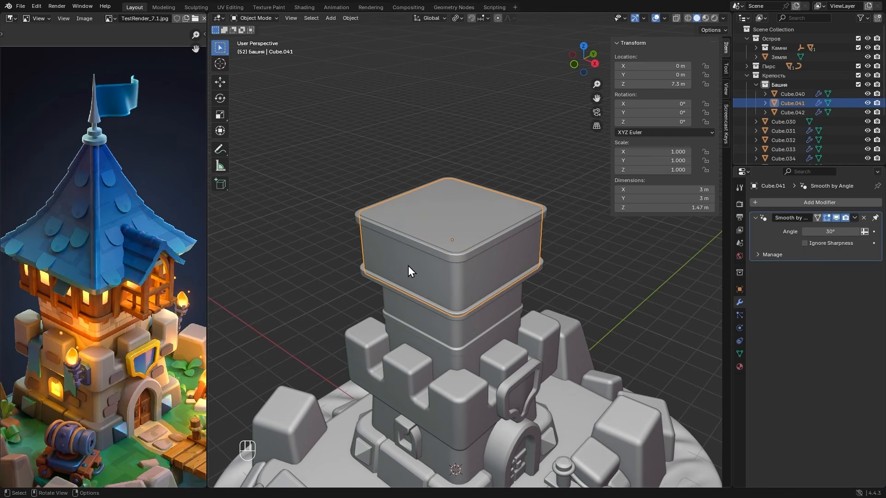
key("Tab")
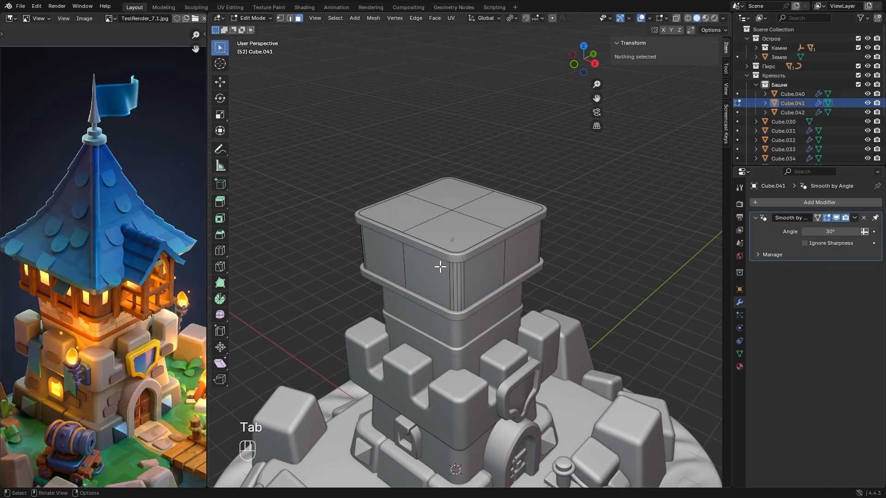
key("2")
left_click(421, 224, "alt")
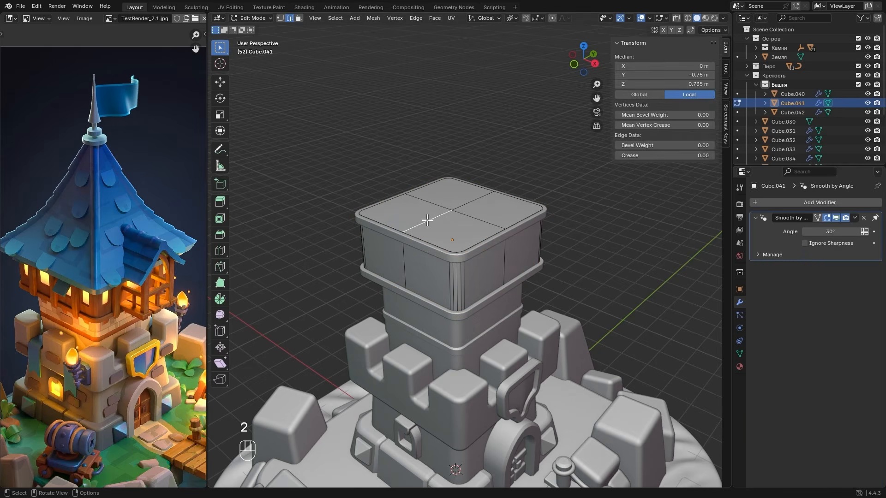
left_click(480, 221, "alt+shift")
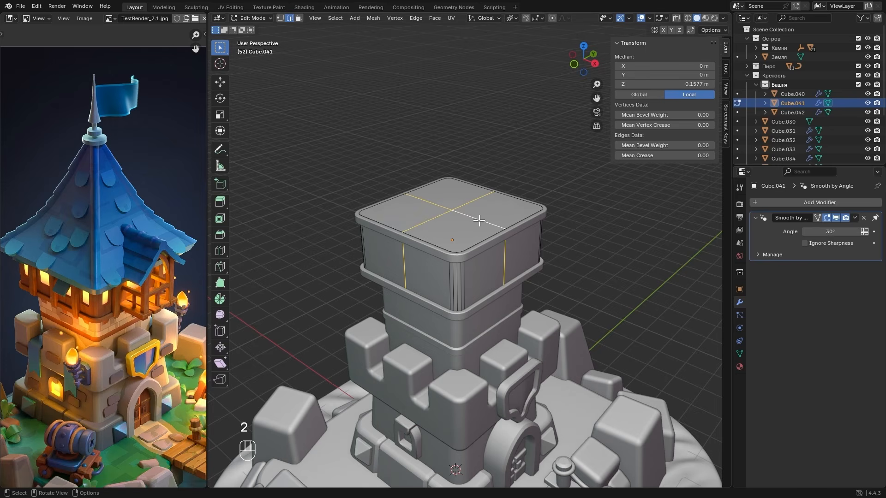
key("ctrl")
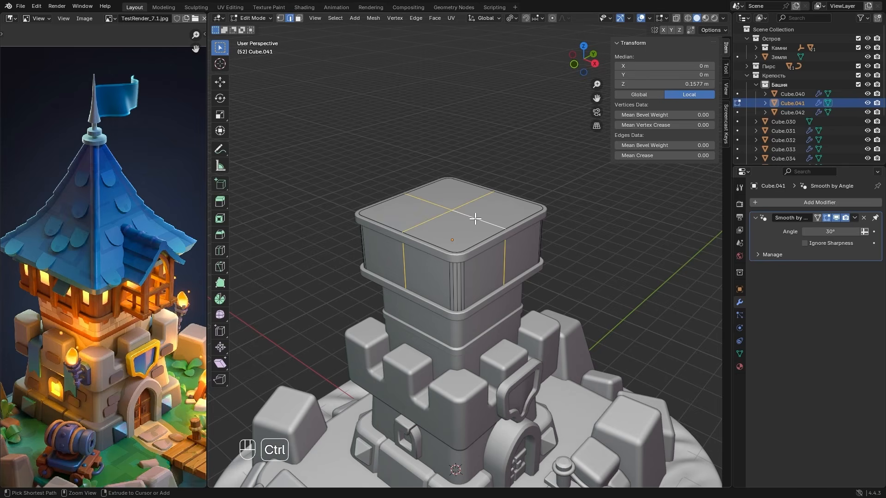
key("ctrl+b")
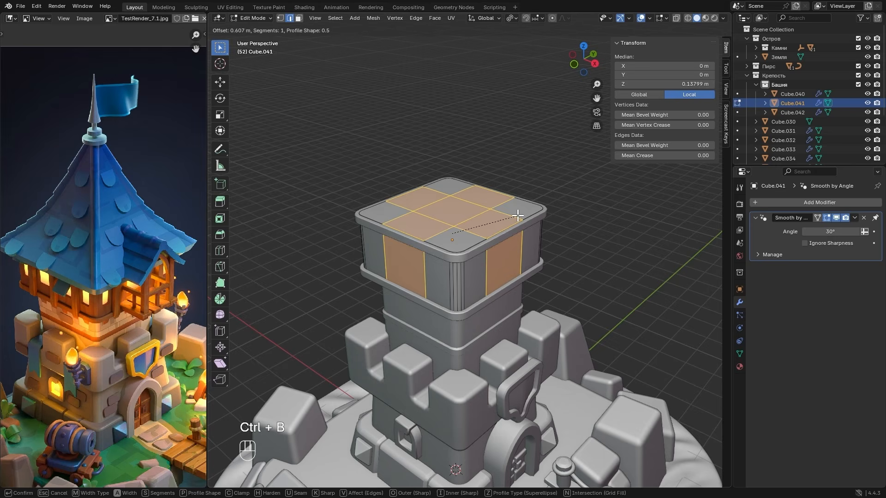
scroll(539, 216, "up", 6)
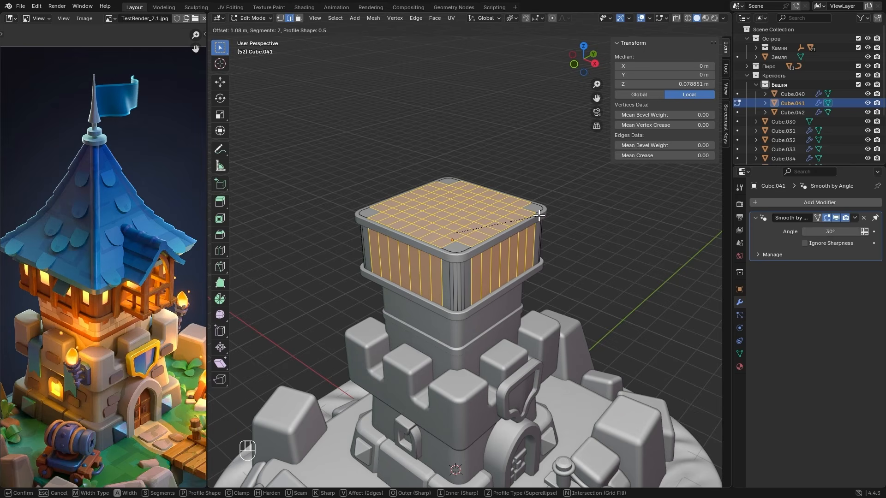
left_click(540, 216)
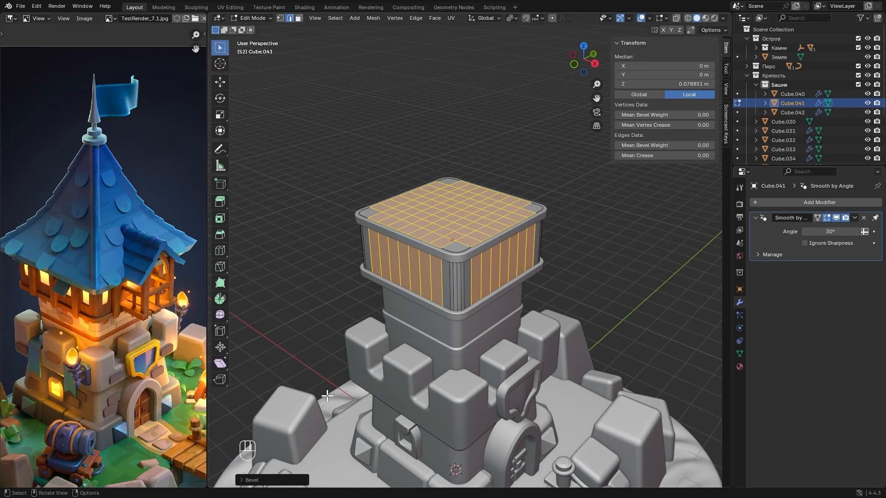
left_click(262, 480)
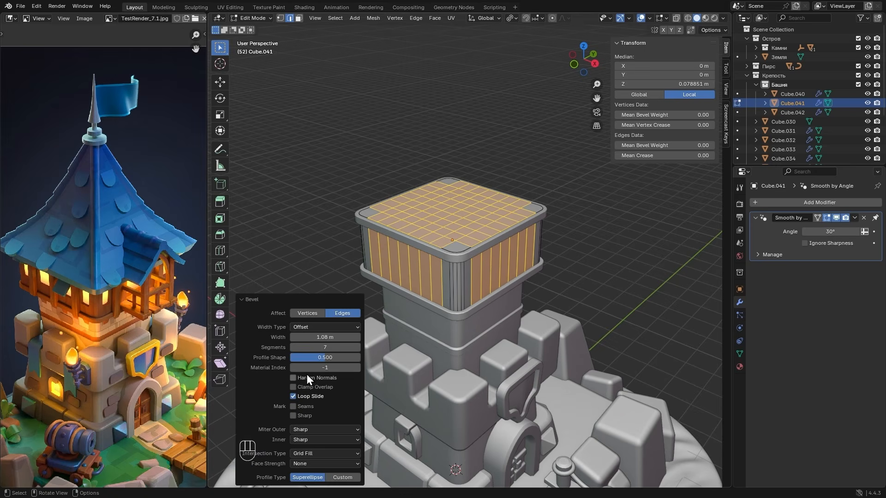
left_click(281, 299)
- Add a horizontal edge loop around the top-storey block, slid down to about -0.22 m local Z
scroll(464, 293, "up", 3)
left_click_drag(444, 310, 469, 287, "alt")
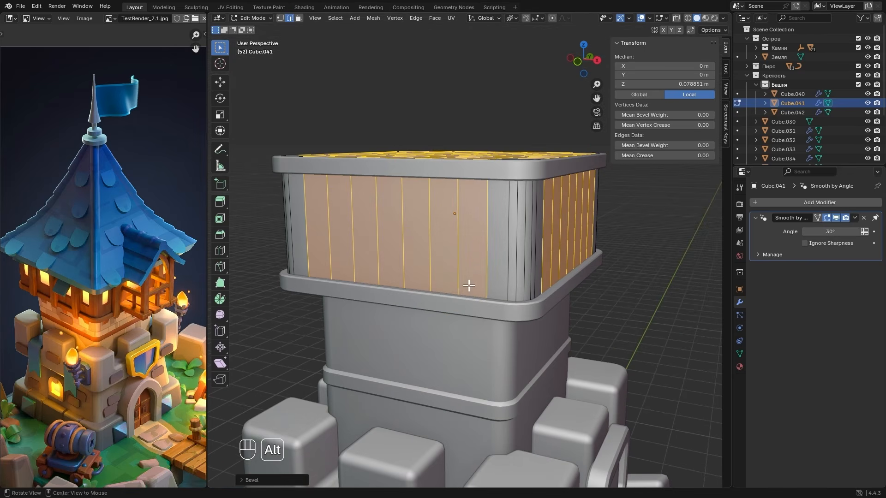
key("ctrl+r")
left_click(519, 252)
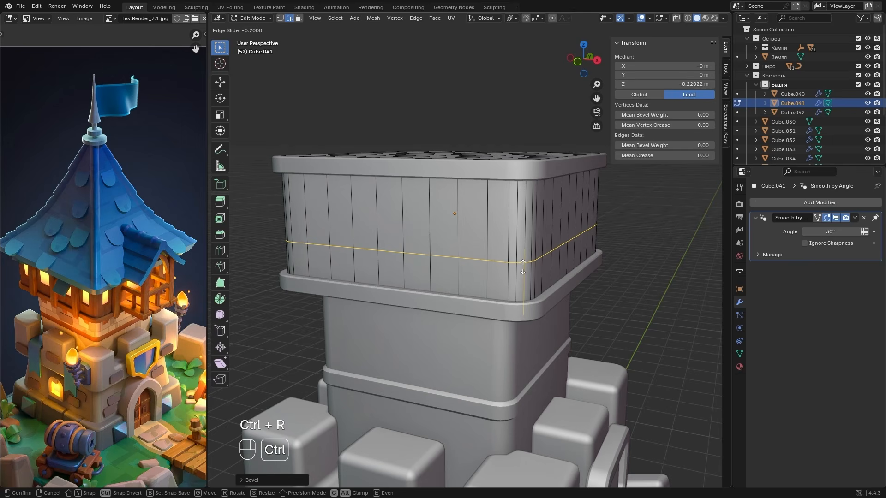
left_click(523, 267)
- Slide the block's existing upper edge loop down from under the top band to about 0.291 m local Z
key("alt+z")
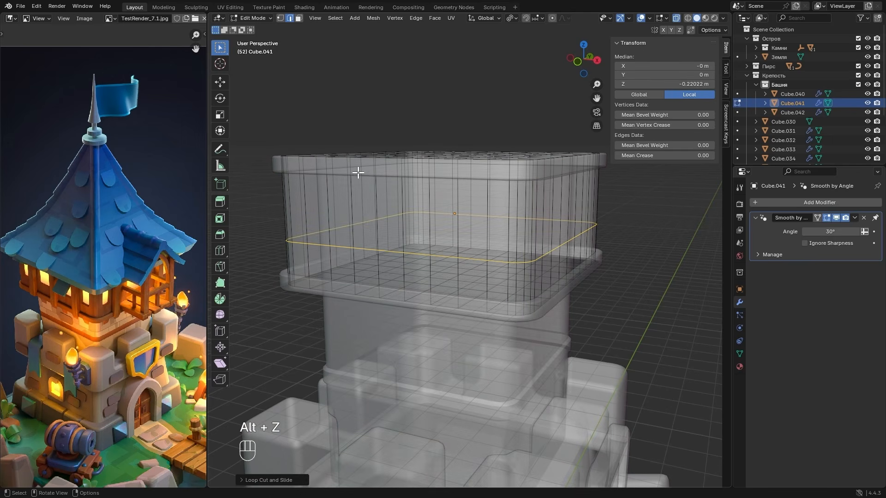
left_click(357, 176, "alt")
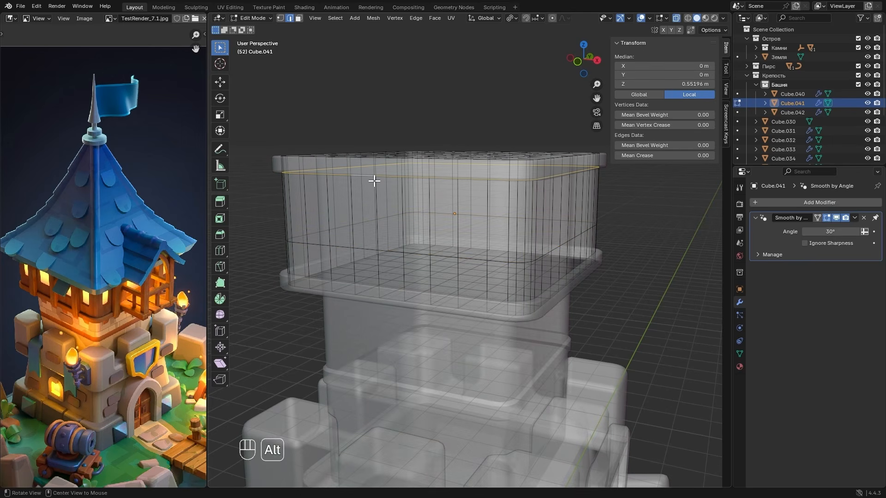
key("alt+z")
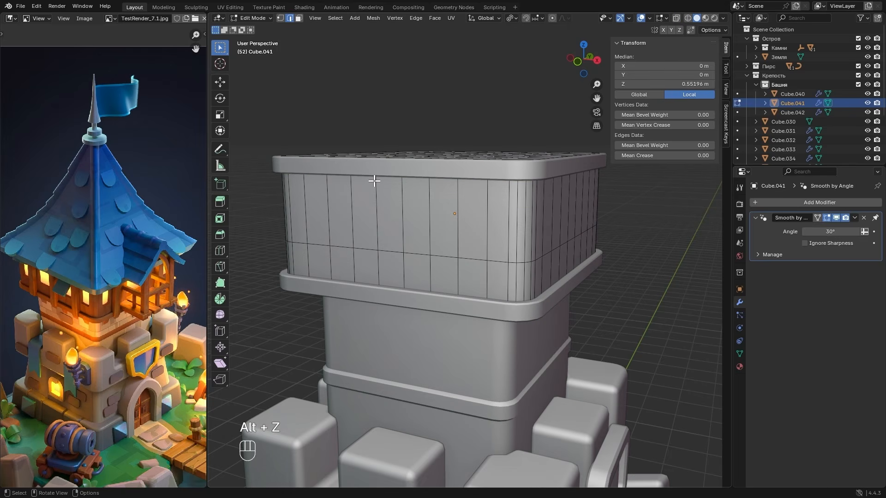
key("g")
key("g")
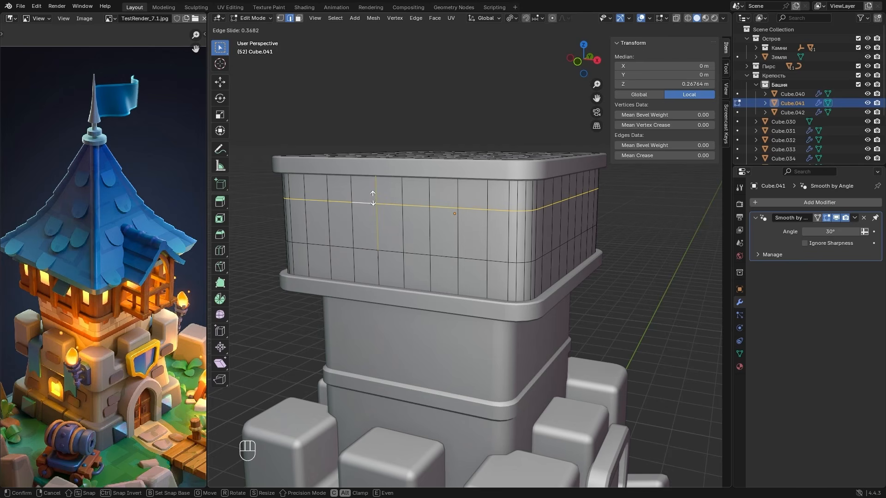
left_click(371, 196)
- In front view, select four alternating middle-row faces on both the front and back of the block as window faces
left_click(578, 63)
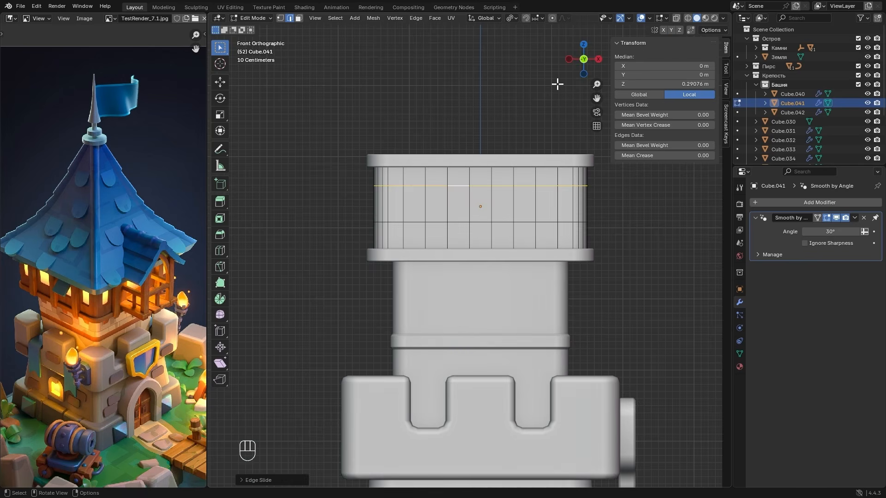
key("3")
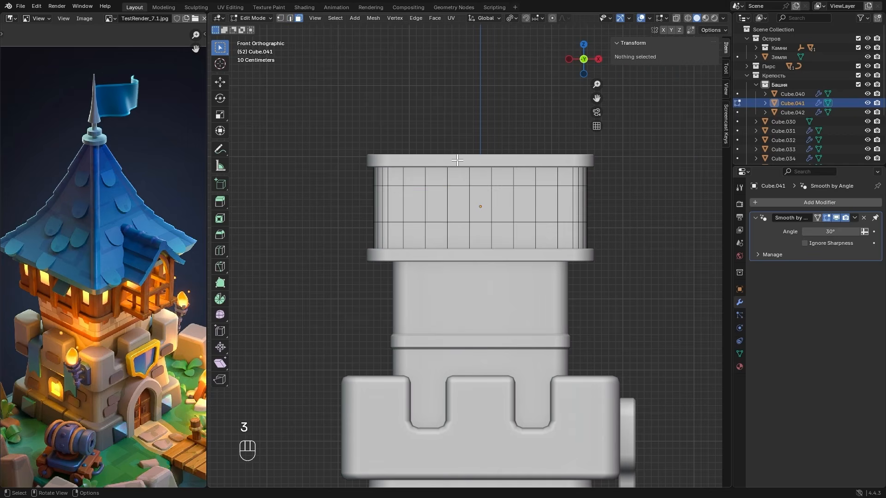
key("alt+z")
left_click_drag(411, 200, 552, 211)
key("alt+z")
- Add four alternating middle-row faces on the block's -X side and the two outer ones on its +X side to the selection
middle_click_drag(455, 203, 530, 228)
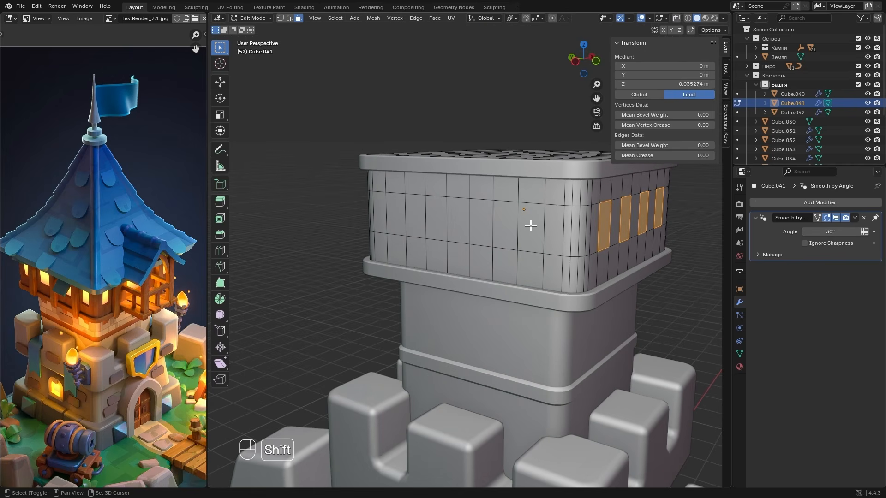
left_click(531, 226, "shift")
left_click(481, 223, "shift")
left_click(436, 218, "shift")
left_click(396, 214, "shift")
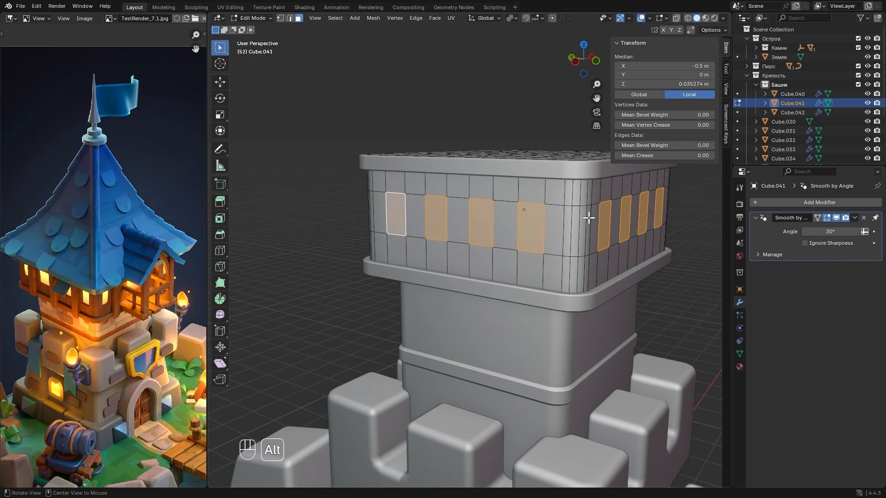
middle_click_drag(396, 214, 409, 222)
left_click(387, 225, "shift")
mouse_move(487, 228)
middle_mouse_down()
mouse_move(506, 228)
mouse_move(480, 223)
middle_mouse_up()
left_click(505, 224, "shift")
scroll(479, 224, "down", 2)
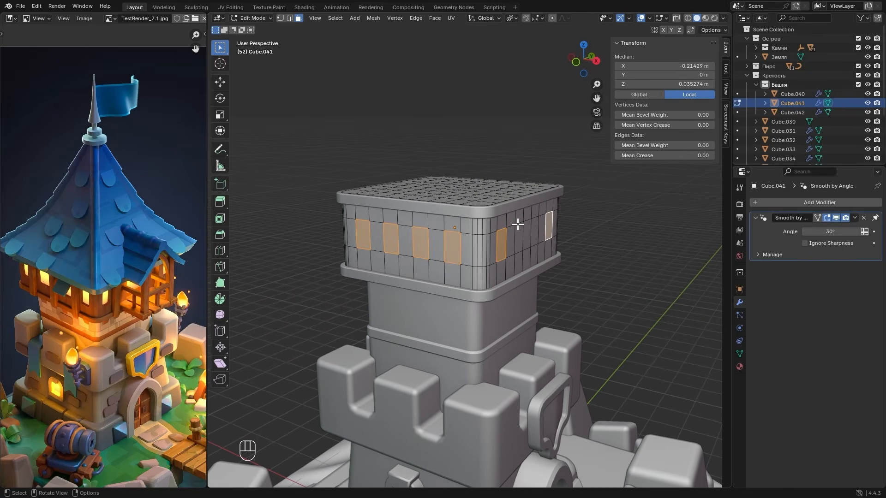
- Extrude the selected window faces slightly inward along their normals to form shallow recesses
key("e")
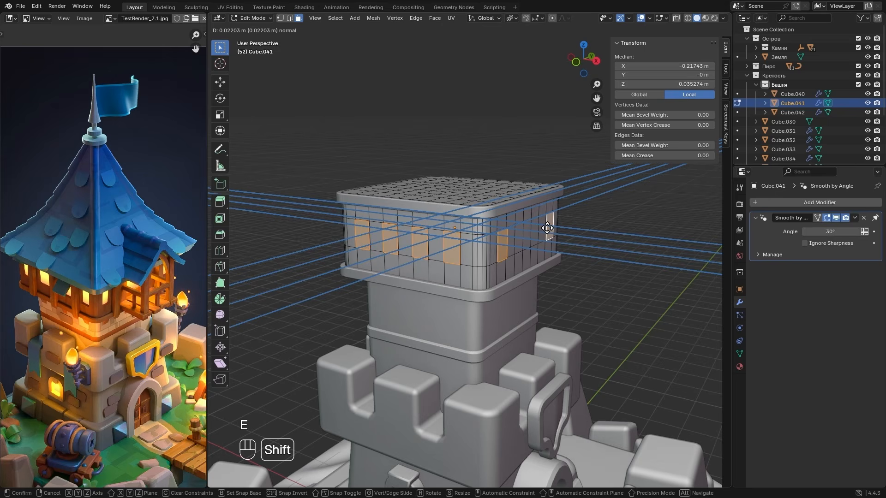
left_click(587, 231)
scroll(560, 225, "up", 2)
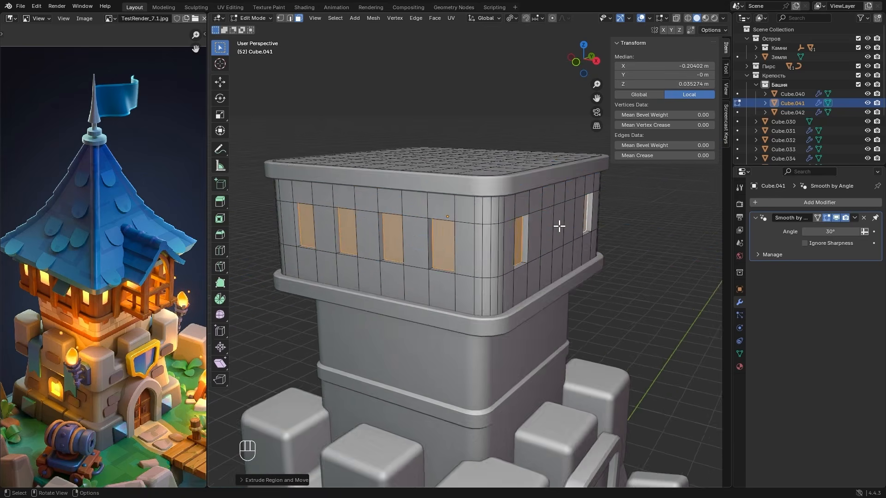
- Scale the recessed window faces down slightly, each around its individual origin
middle_click_drag(559, 226, 480, 210)
left_click(513, 19)
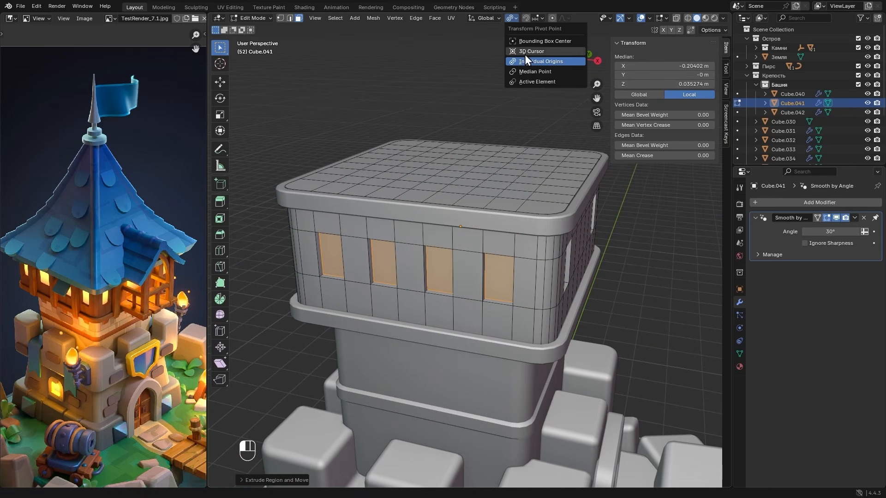
key("s")
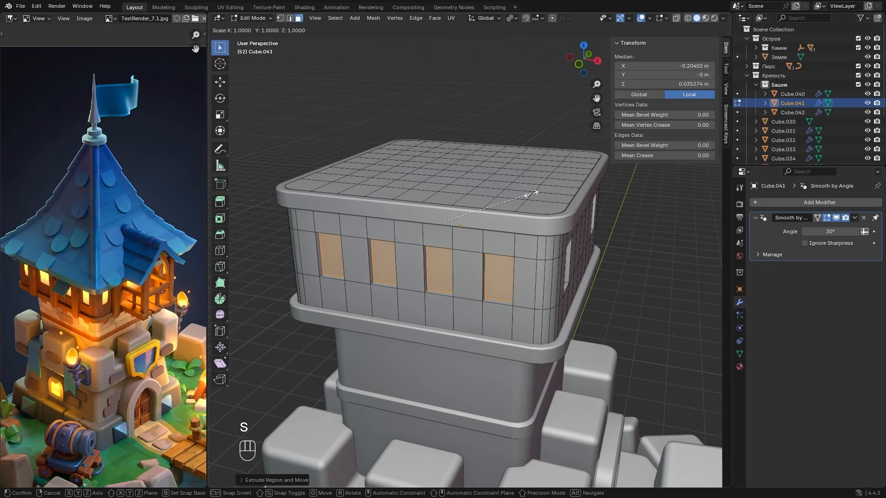
left_click(488, 196)
middle_click_drag(489, 196, 509, 189)
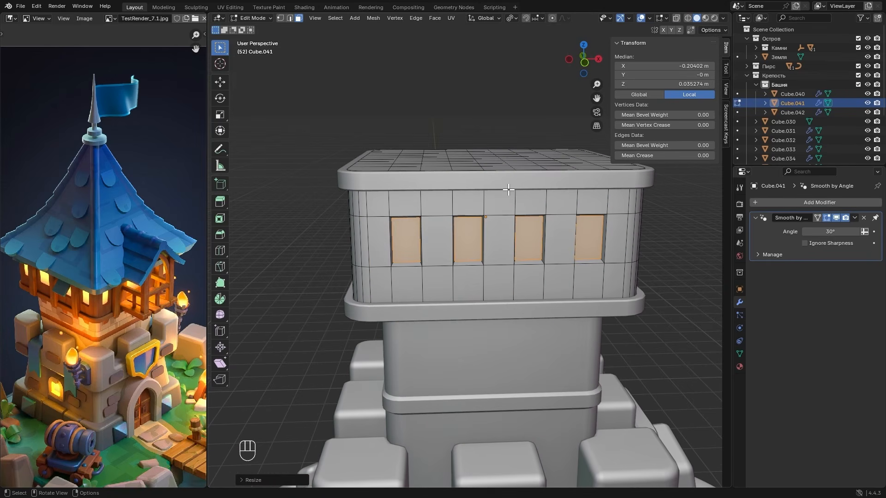
- In front view with see-through display, select the short depth edges at the corners of the leftmost window recess
key("2")
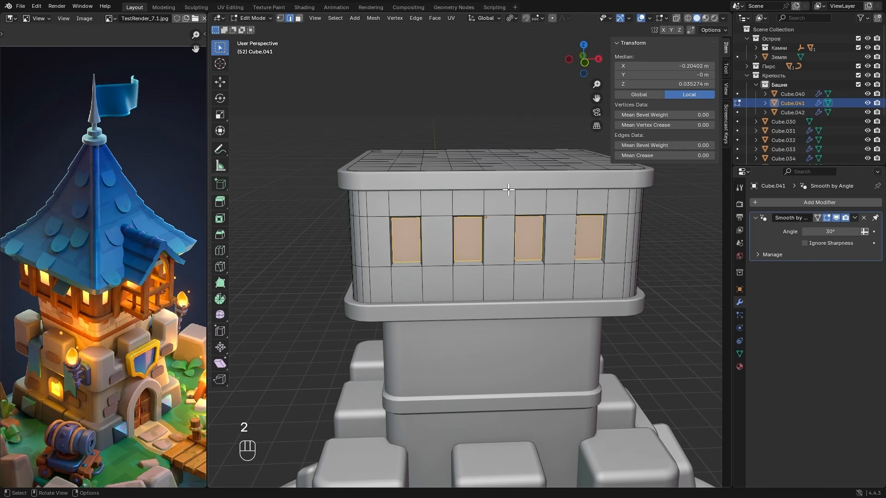
left_click(585, 61)
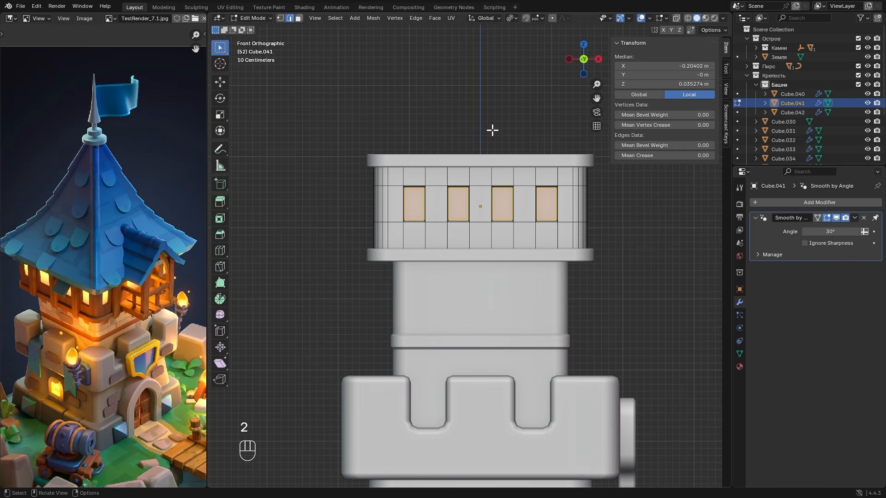
scroll(365, 199, "up", 4)
key("alt+z")
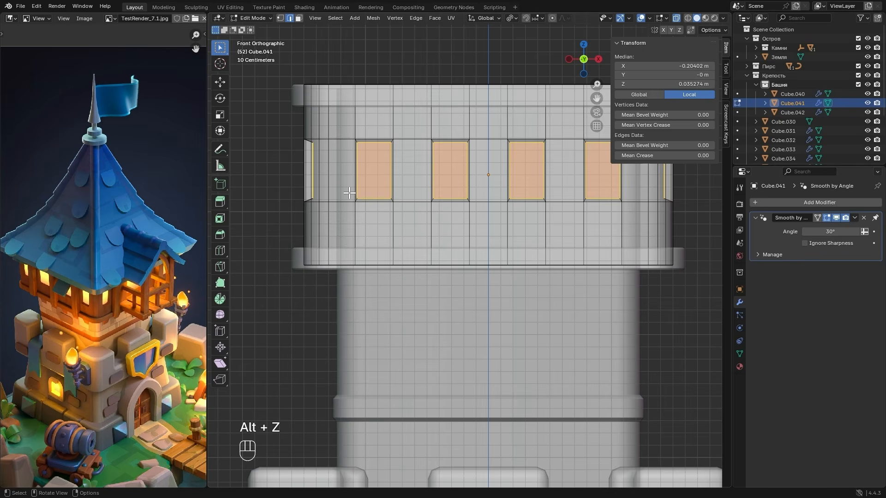
left_click(363, 183)
left_click_drag(351, 133, 399, 148, "shift")
left_click_drag(389, 193, 401, 208, "shift")
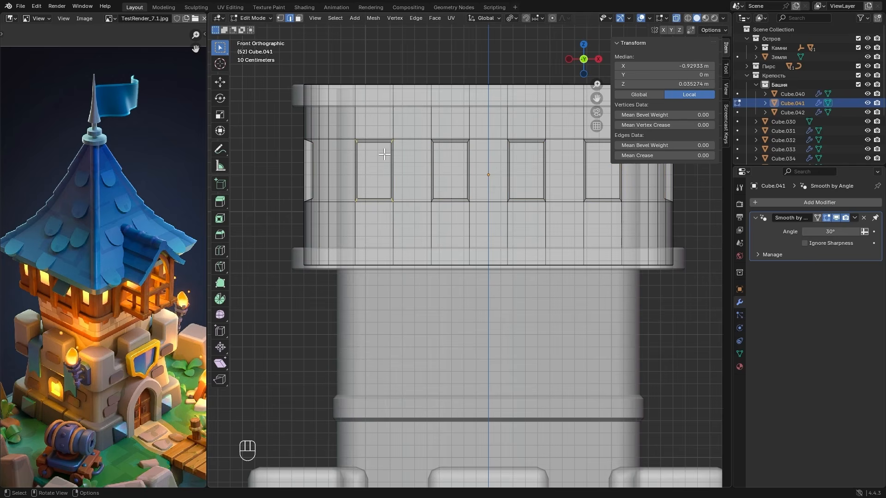
- Extend the selection to all window corner edges of similar length, using a threshold of 0.00010
left_click(337, 19)
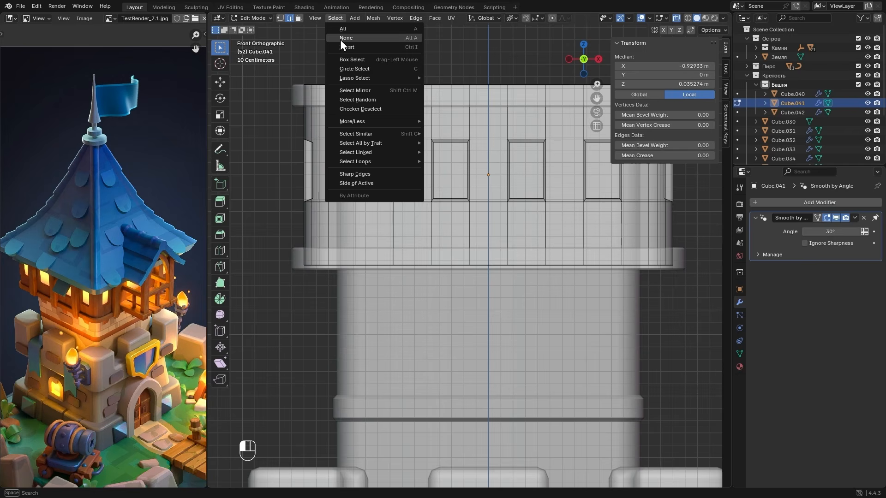
mouse_move(357, 133)
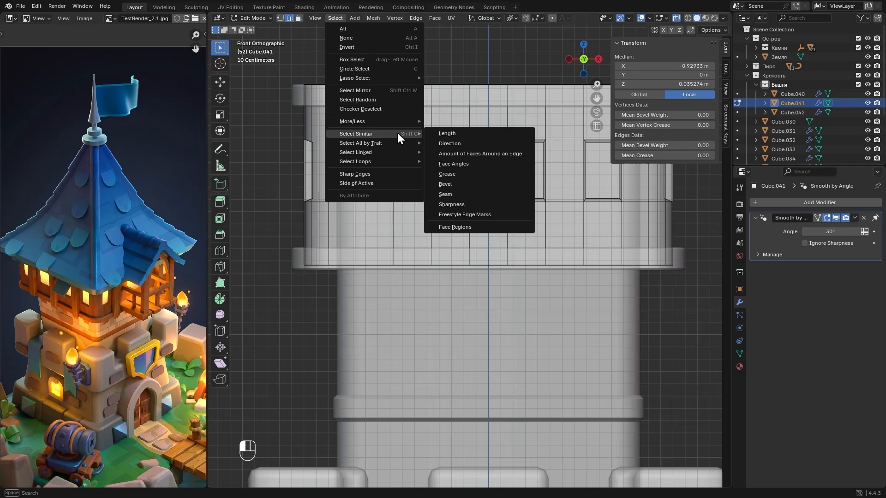
left_click(450, 133)
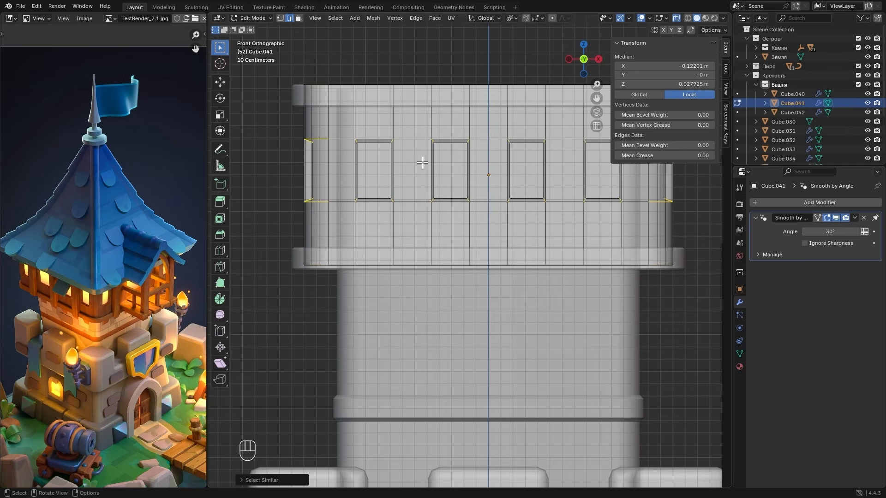
middle_click_drag(423, 163, 428, 220)
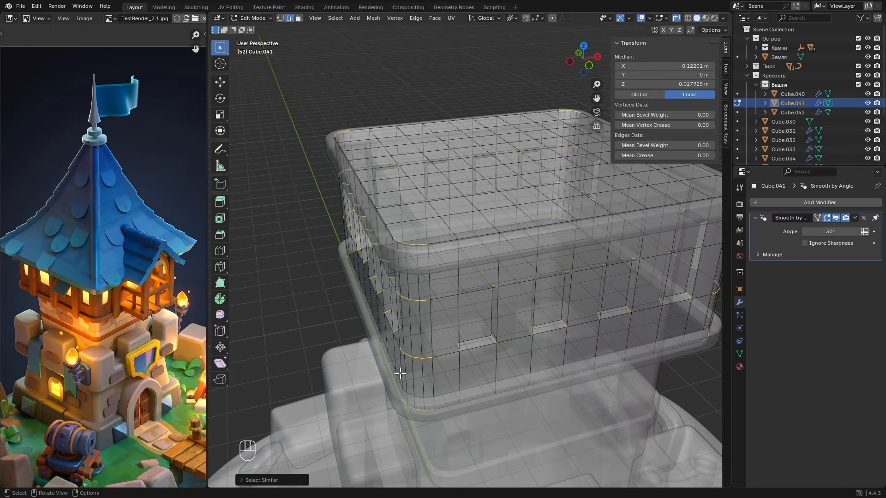
left_click(276, 480)
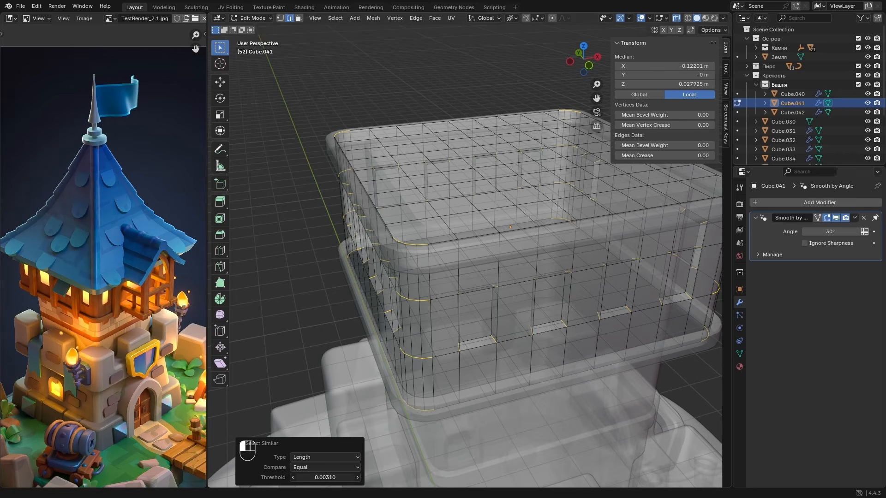
left_click_drag(325, 478, 318, 478)
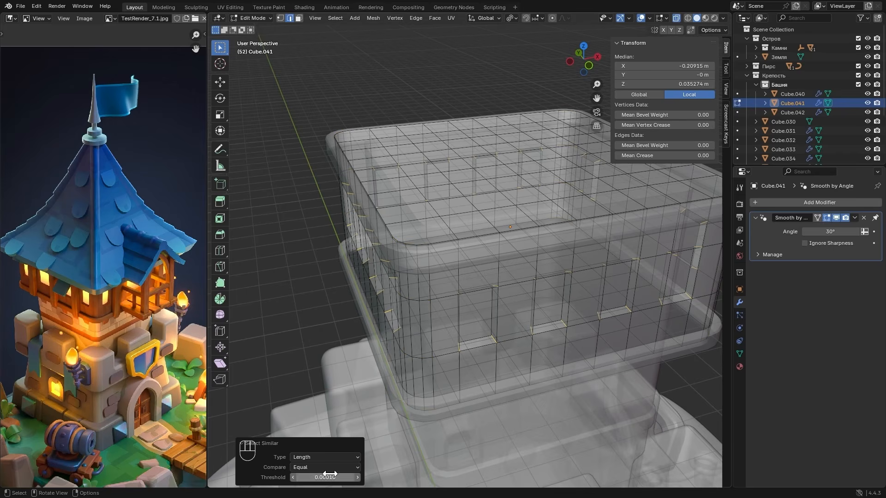
- Bevel the selected window corner edges by about 0.046 m with 2 segments to round the openings
left_click_drag(526, 333, 484, 282, "alt")
key("alt+z")
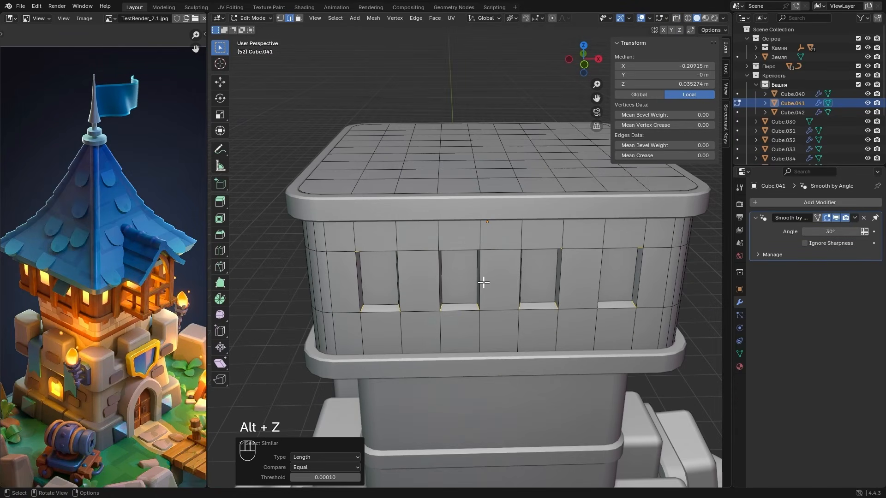
key("ctrl+b")
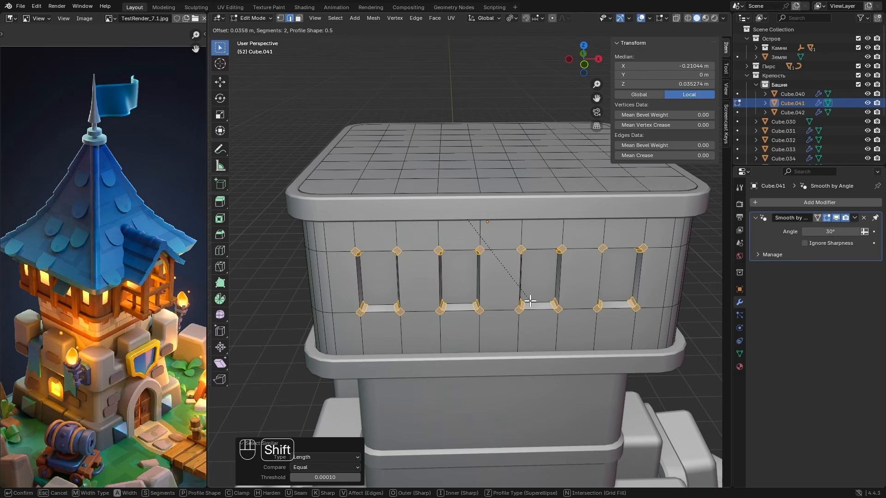
scroll(533, 301, "down", 1)
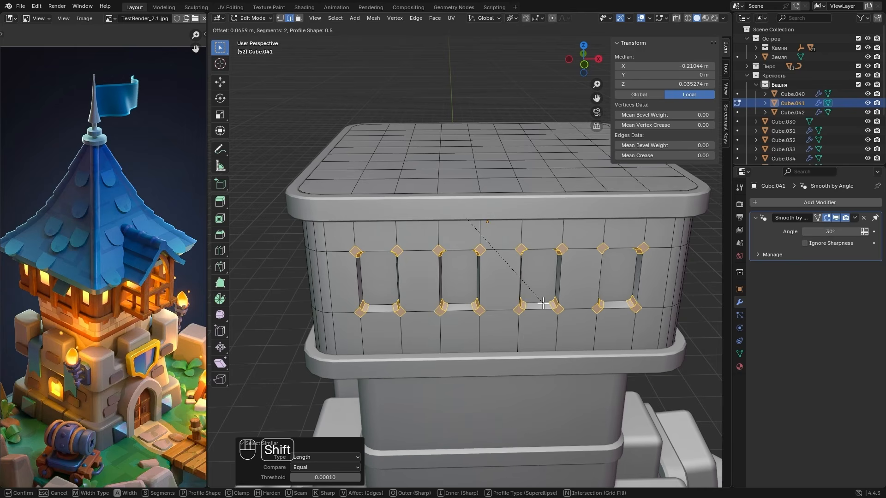
left_click(541, 303)
key("Tab")
scroll(542, 303, "down", 3)
middle_click_drag(541, 303, 579, 281, "alt")
left_click(579, 280)
scroll(586, 275, "down", 1)
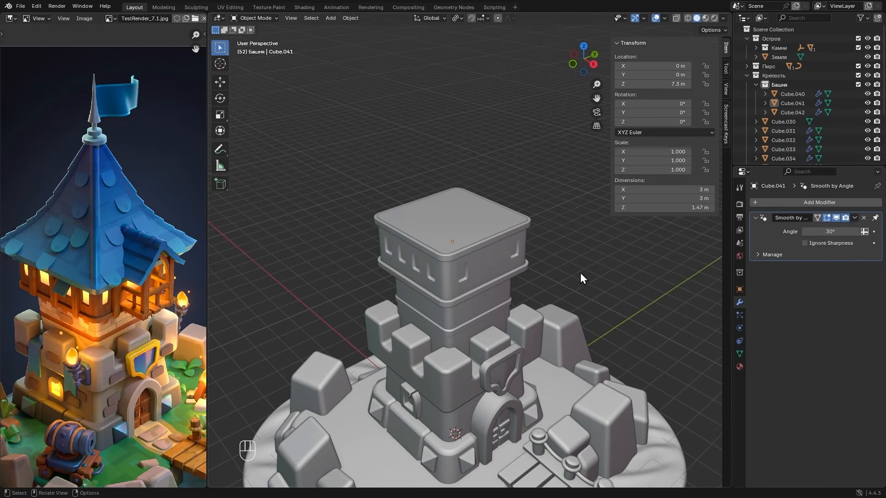
- In front view, select the lower row of window vertices and move them down about 0.06 m along Z to heighten the windows
left_click(441, 271)
left_click(572, 63)
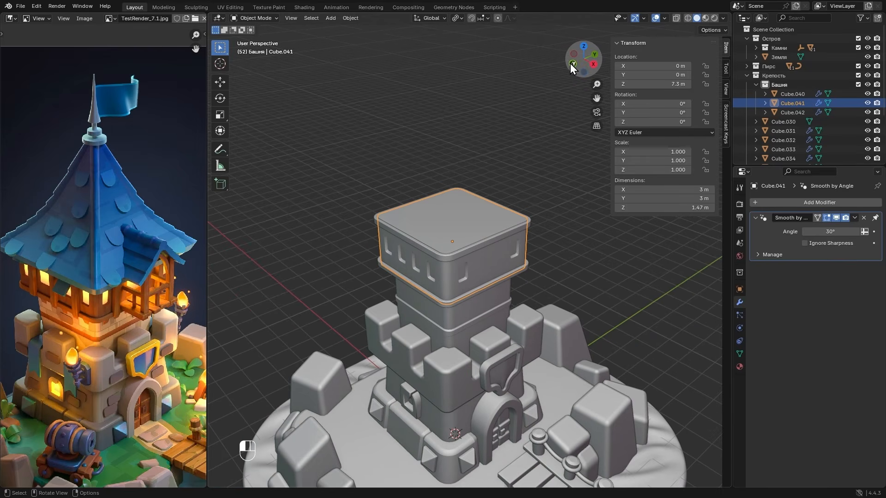
scroll(547, 123, "up", 3)
key("Tab")
key("1")
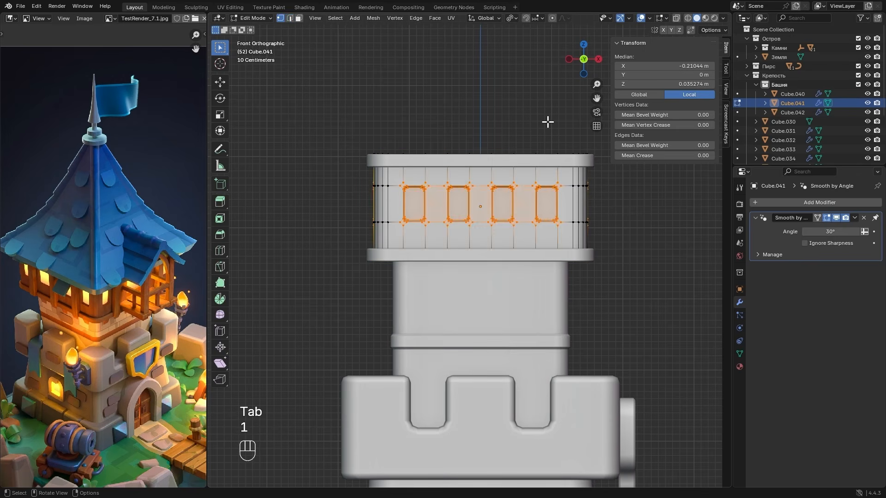
key("alt")
key("alt+z")
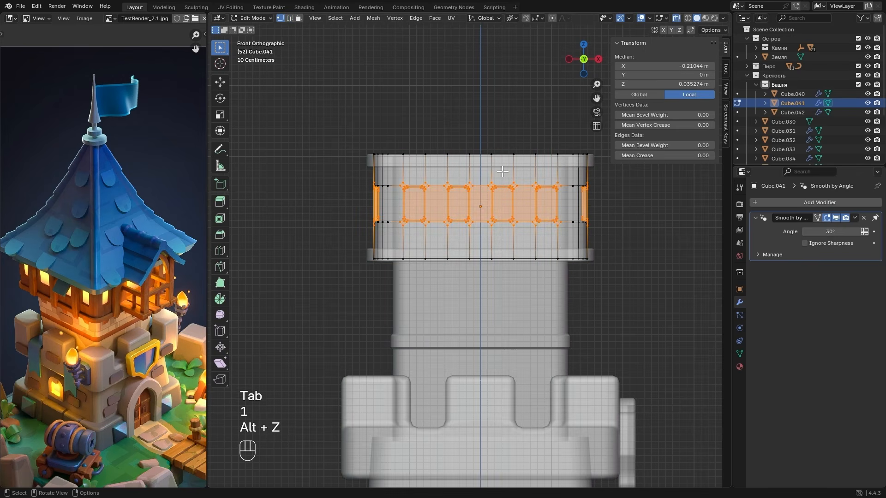
left_click_drag(348, 206, 619, 231)
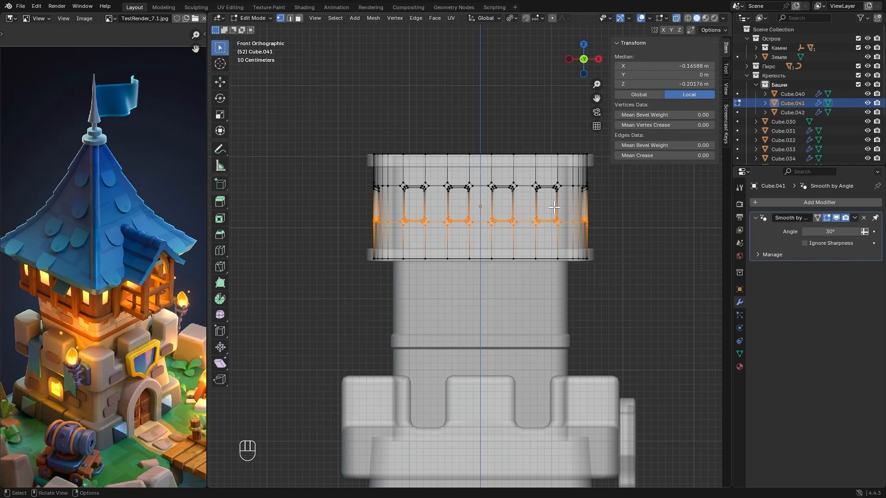
key("g")
key("z")
key("shift")
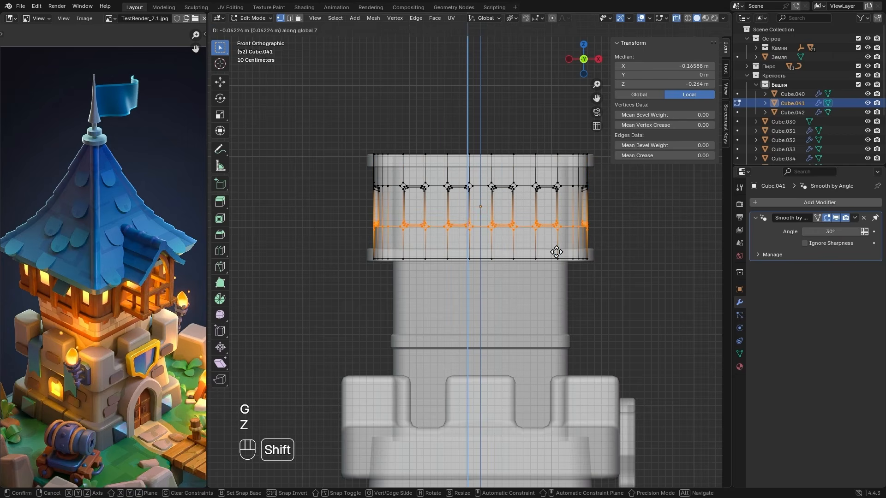
left_click(557, 252)
key("Tab")
key("alt+z")
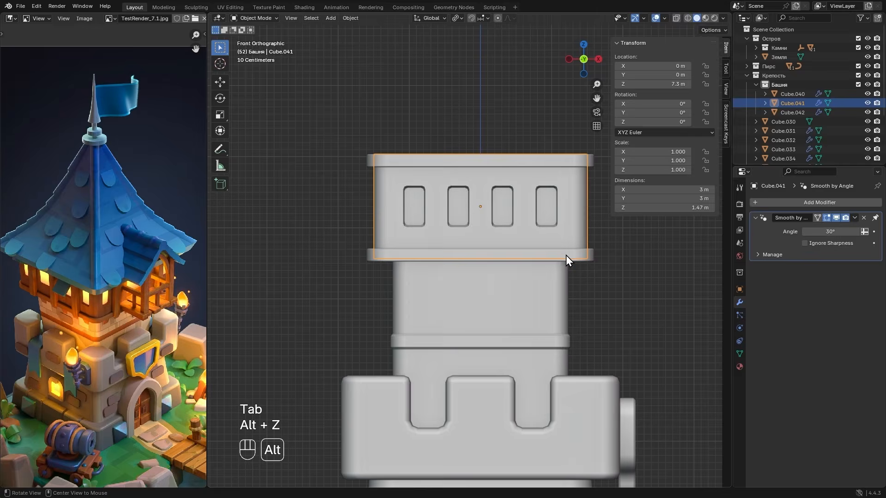
- Duplicate the upper band's front face on the -X half and separate the copy into its own object
left_click_drag(566, 256, 517, 294, "alt")
scroll(524, 280, "down", 1)
scroll(62, 315, "up", 1)
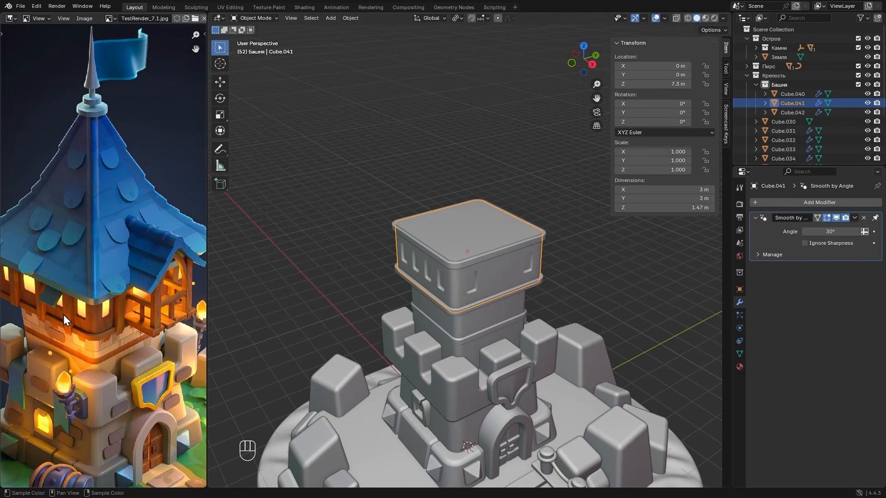
scroll(440, 259, "up", 1)
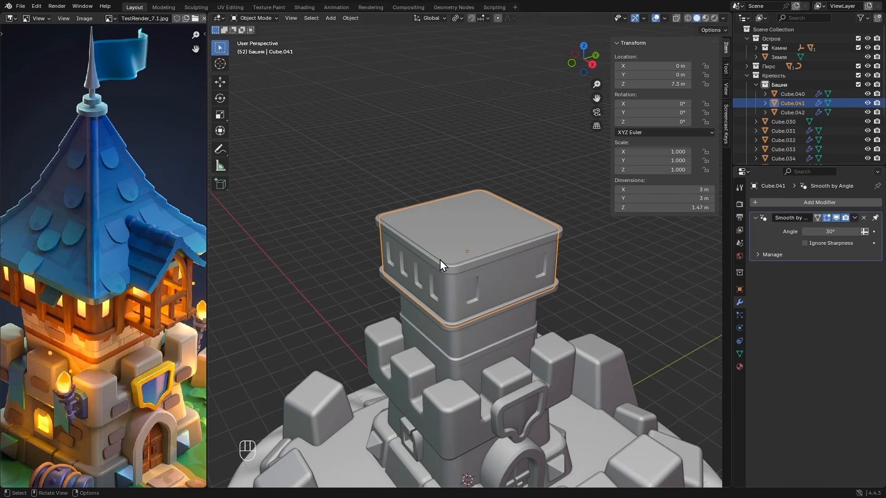
left_click(425, 259)
key("Tab")
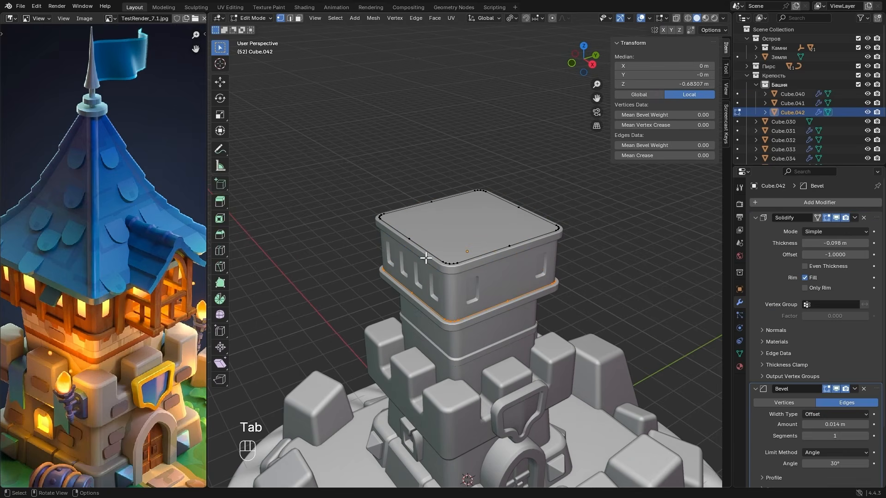
key("3")
key("alt+z")
left_click(399, 235)
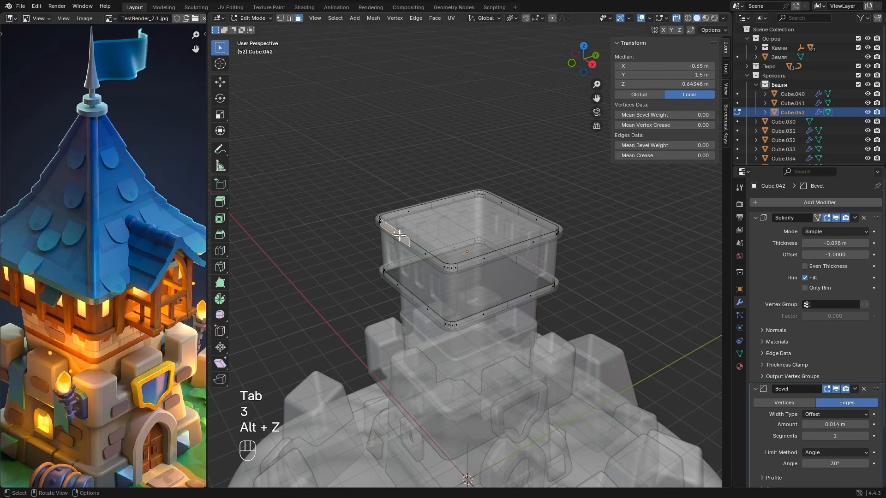
middle_click_drag(414, 240, 433, 240)
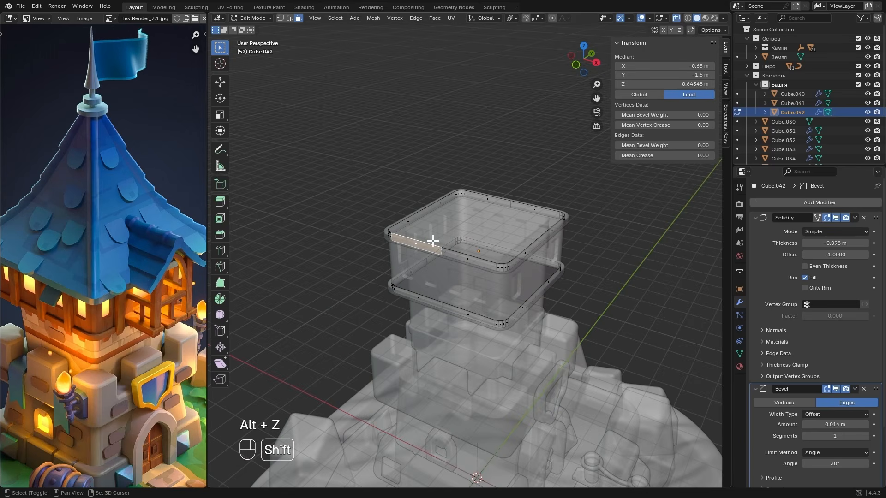
key("shift+d")
right_click(433, 240)
right_click(433, 240)
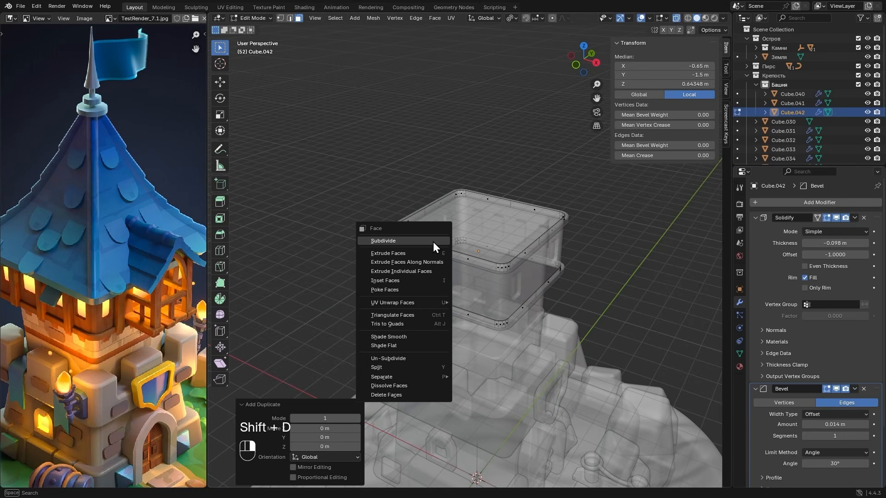
mouse_move(427, 377)
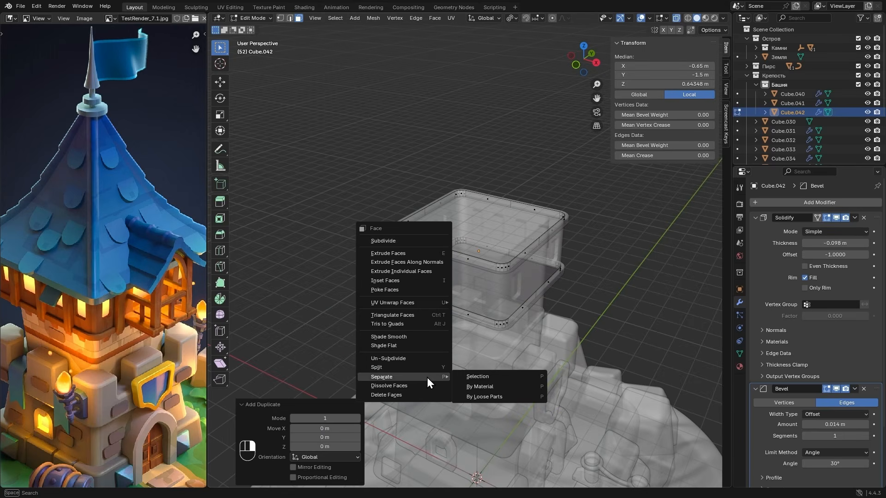
left_click(486, 378)
key("Tab")
key("alt+z")
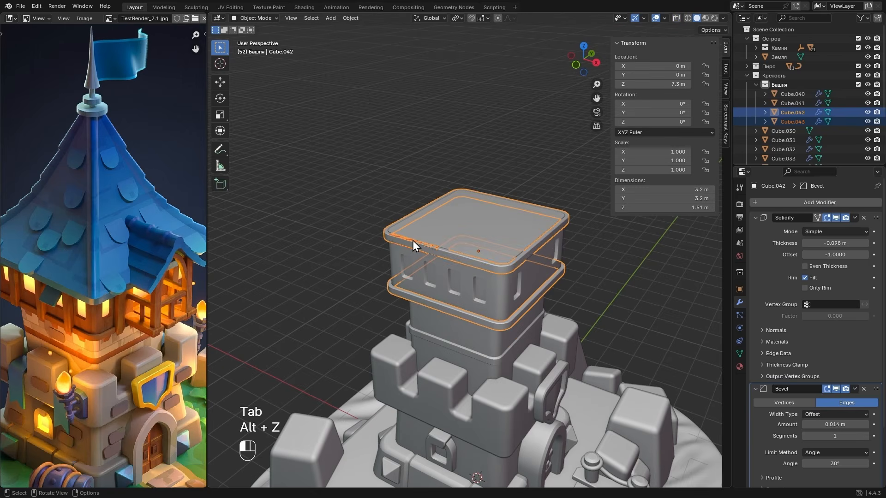
- Rotate the whole mesh of the separated strip 90° about the Y axis so it stands upright
left_click(413, 241)
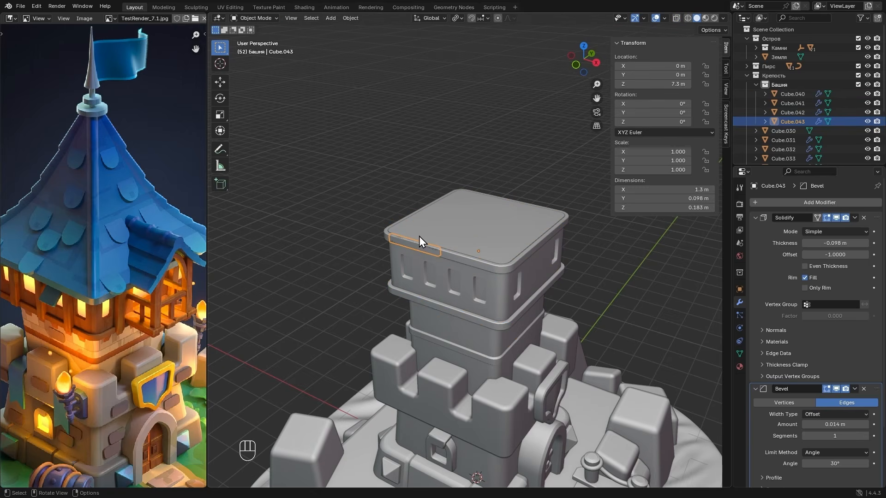
key("Tab")
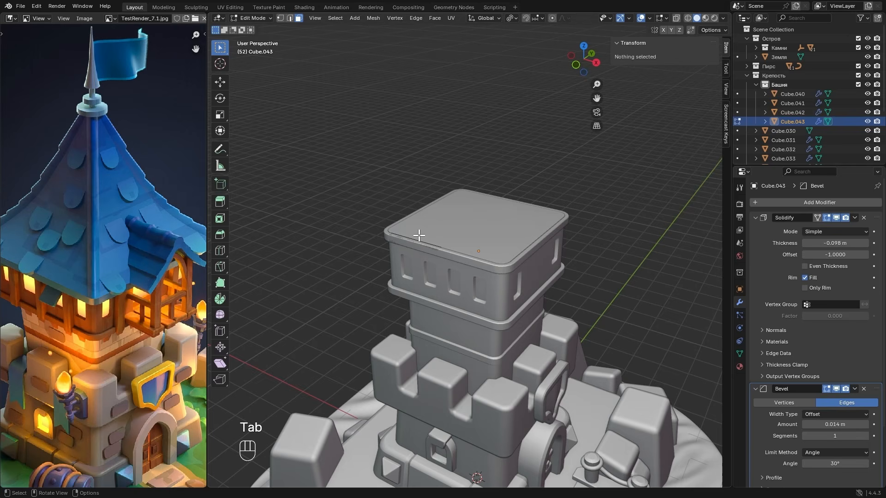
key("alt+z")
key("a")
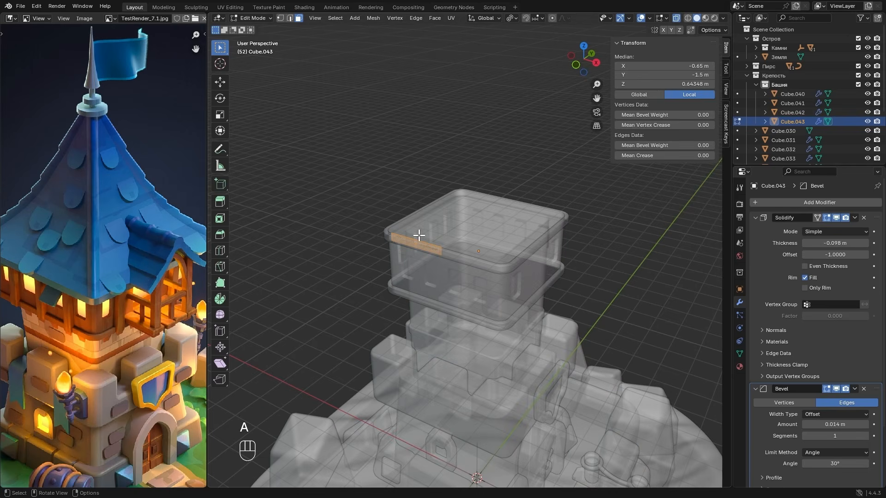
key("r")
key("y")
key("9")
key("0")
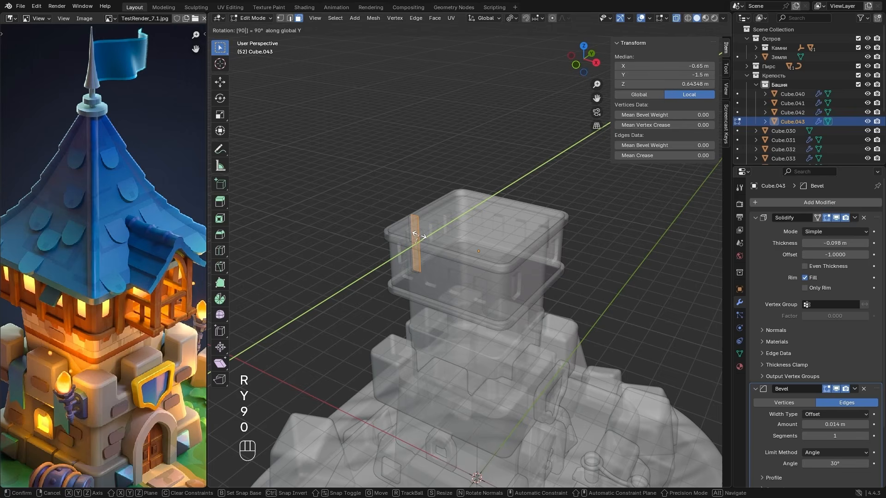
left_click(418, 235)
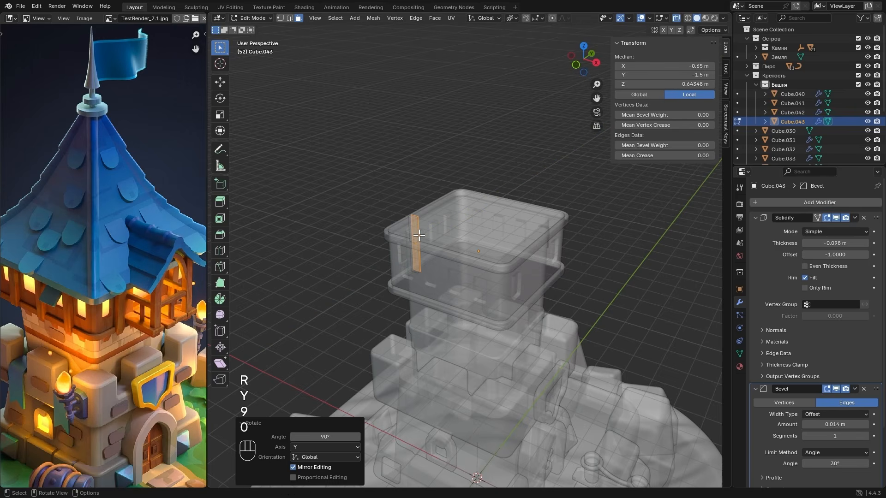
- In right view, move the upright strip down about 0.66 m along Z and scale it along Z to about 1.024, spanning both bands
left_click(596, 64)
scroll(424, 183, "up", 3)
middle_click_drag(389, 183, 490, 180, "shift")
scroll(490, 180, "up", 1)
key("g")
key("z")
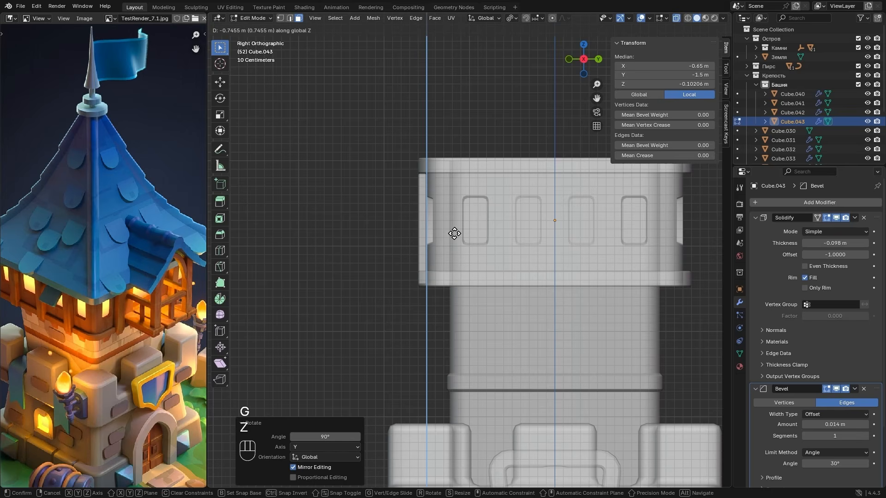
left_click(453, 225)
key("s")
key("z")
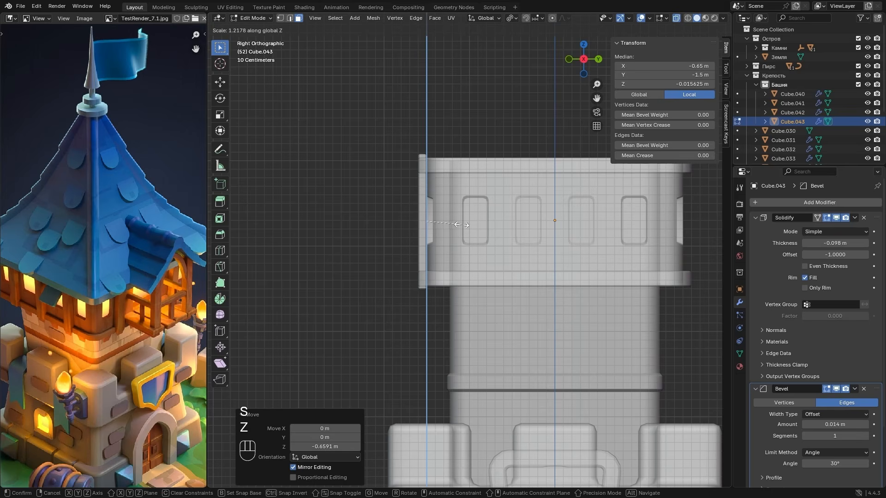
left_click(461, 225)
- Turn off X-ray and set the strip's Solidify thickness to about -0.132 m
key("alt+z")
middle_click_drag(441, 137, 488, 161)
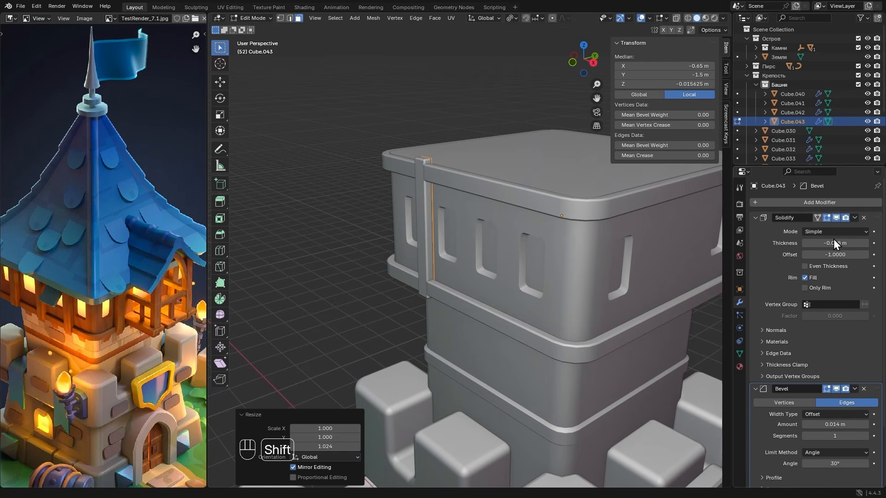
left_click_drag(836, 243, 808, 244, "shift")
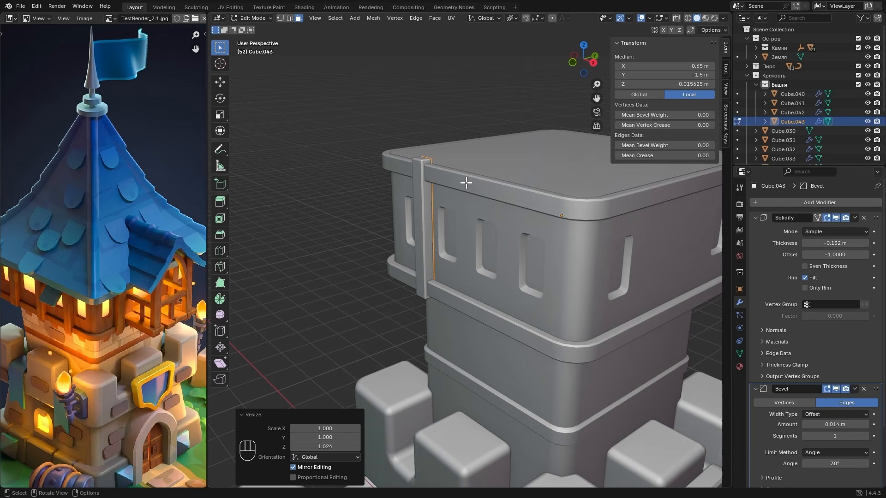
- In front view, move the beam about 0.039 m along X to centre it between the two windows on the -X half
left_click(573, 63)
scroll(508, 159, "up", 2)
key("g")
key("x")
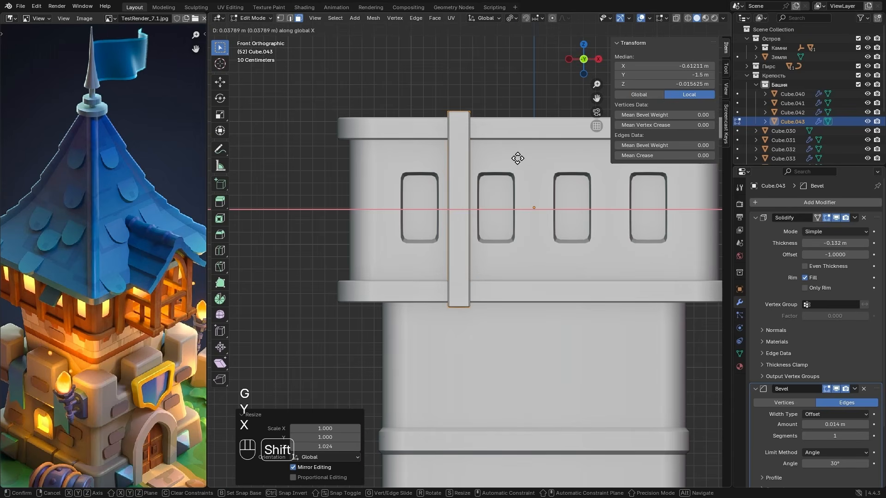
left_click(512, 155)
- Duplicate the beam about 0.612 m along X and repeat the duplication once, placing a beam in each gap between the front windows
scroll(511, 154, "down", 1)
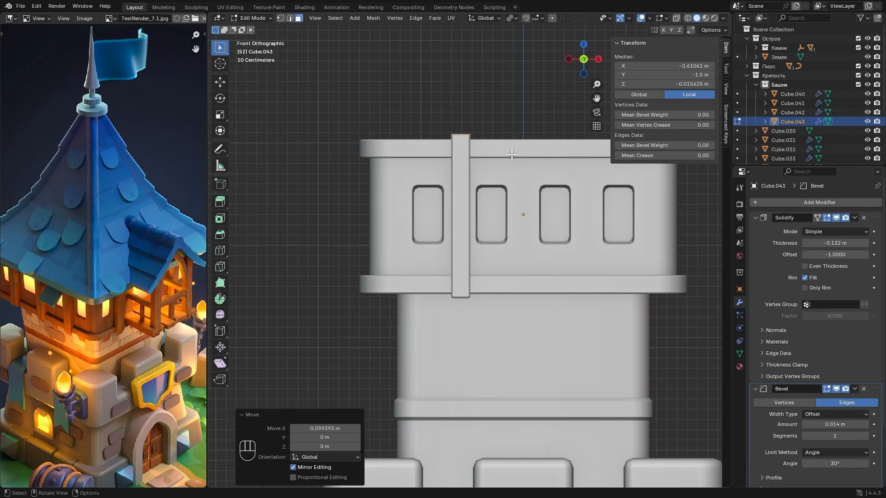
key("shift+d")
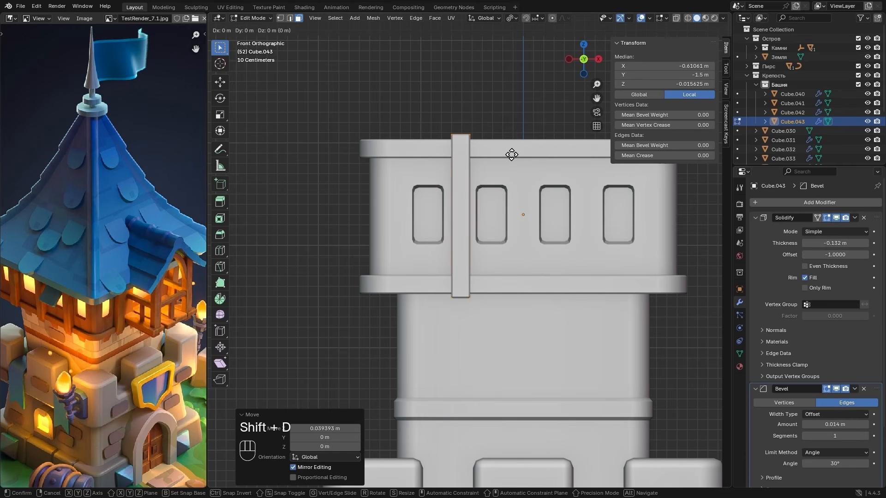
key("y")
key("x")
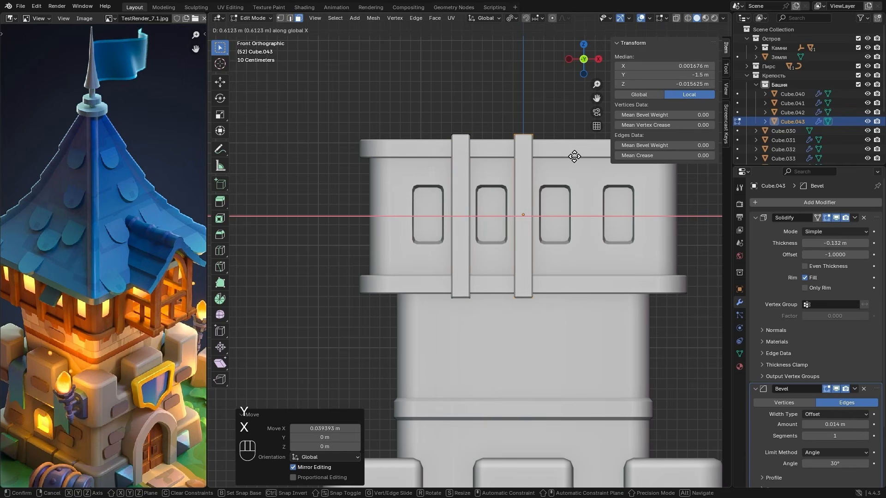
left_click(575, 156)
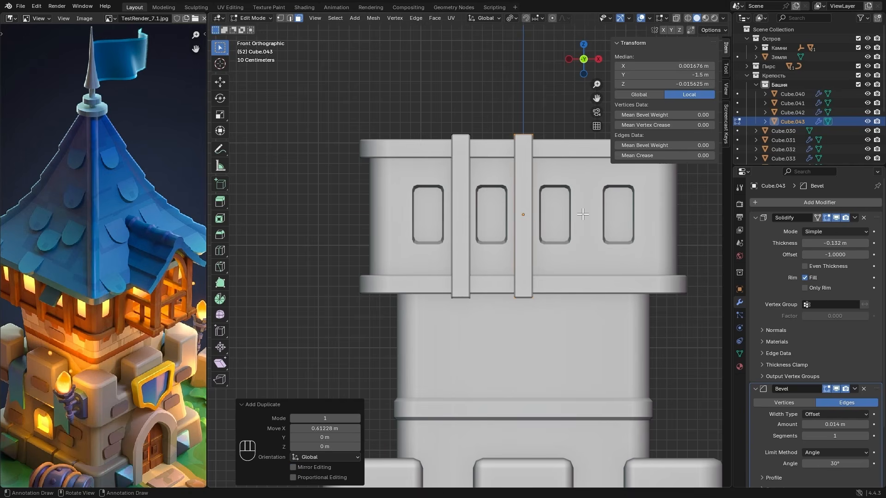
key("shift+r")
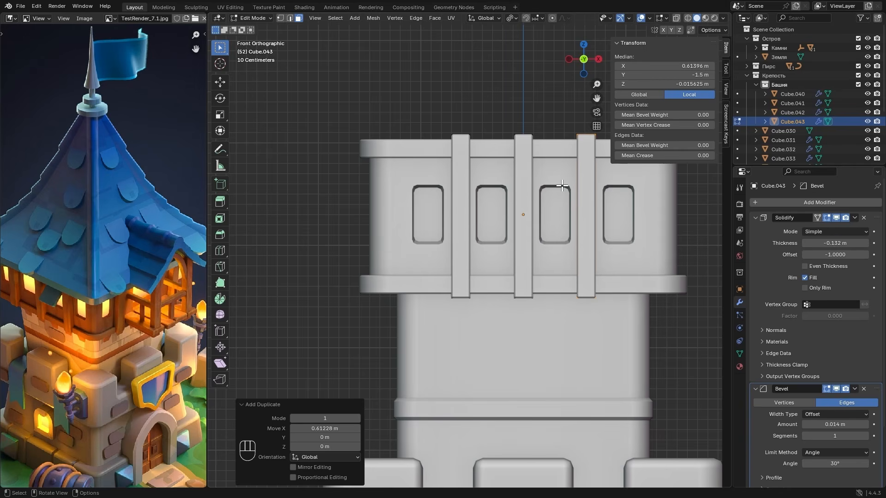
- Return to Object Mode and add a Mirror modifier to the beams on the Y axis only
left_click_drag(561, 183, 501, 212, "alt")
key("Tab")
left_click(772, 204)
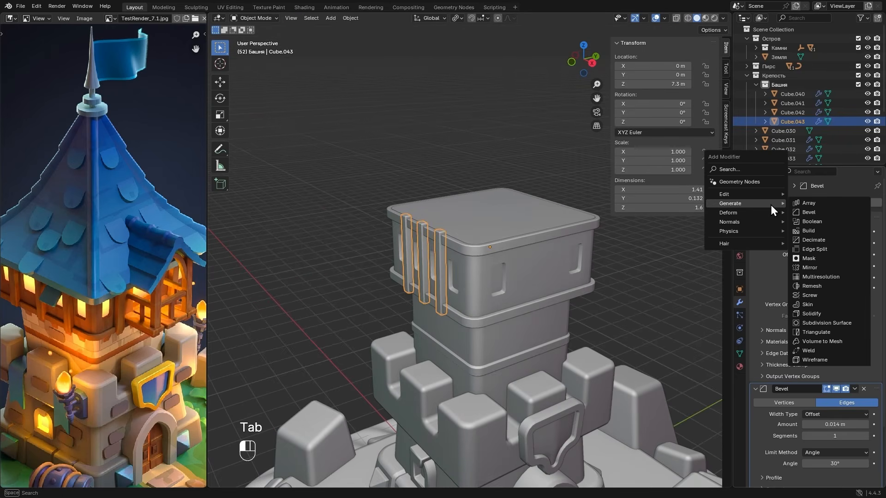
left_click(809, 267)
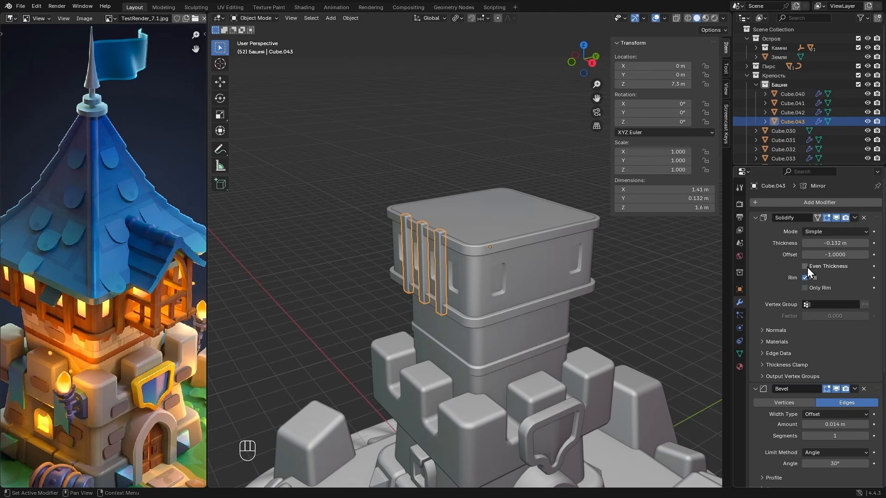
scroll(801, 391, "down", 3)
scroll(801, 391, "down", 2)
left_click(835, 435)
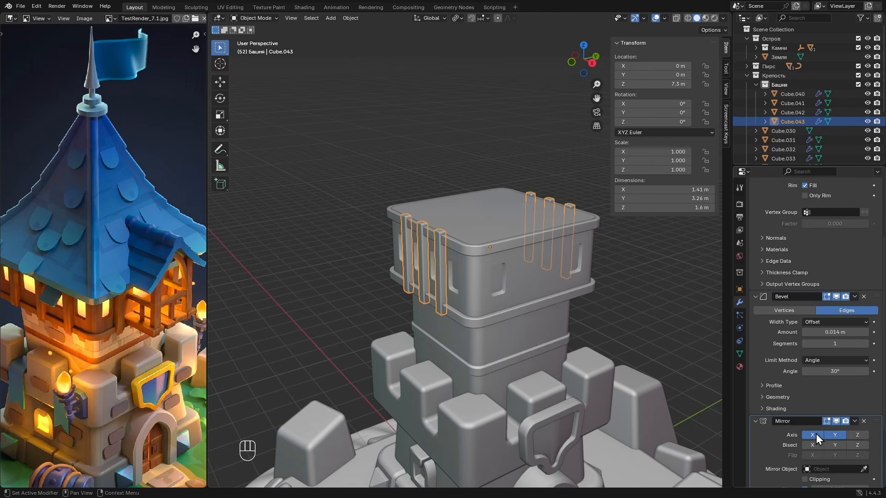
- Duplicate the mirrored beams object and rotate the copy 90° about the Z axis onto the side walls
middle_click_drag(568, 295, 393, 247, "alt")
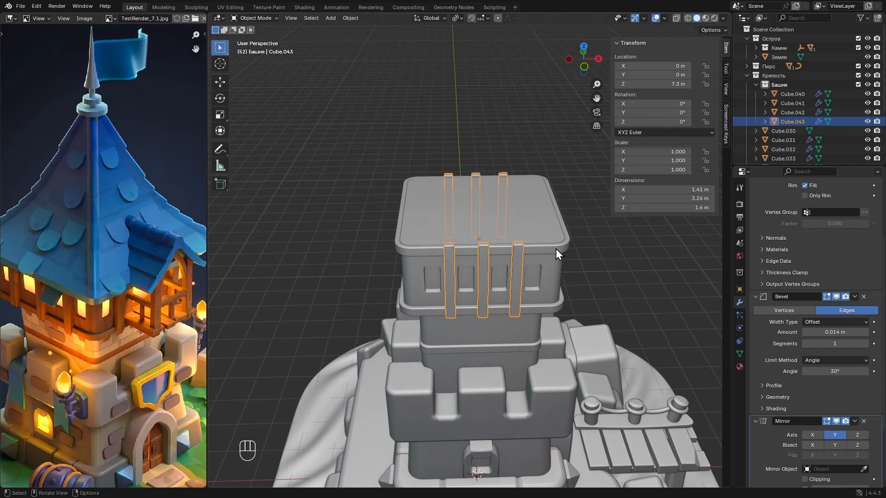
key("shift+d")
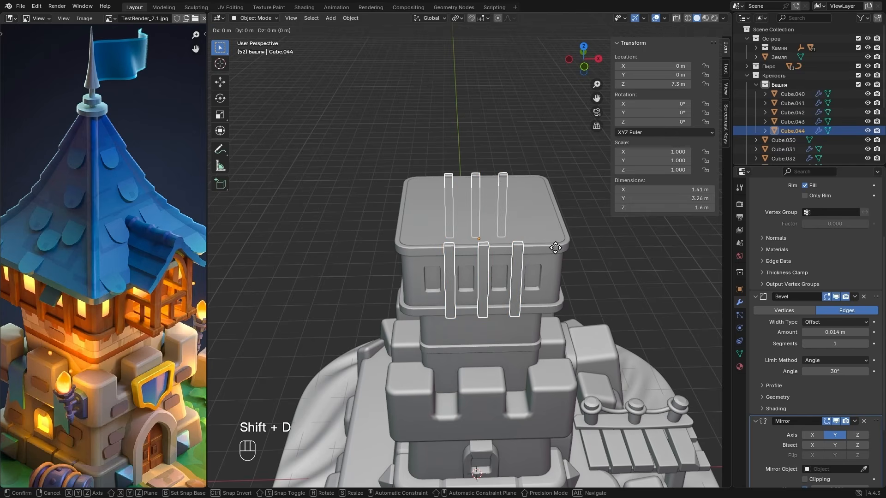
key("r")
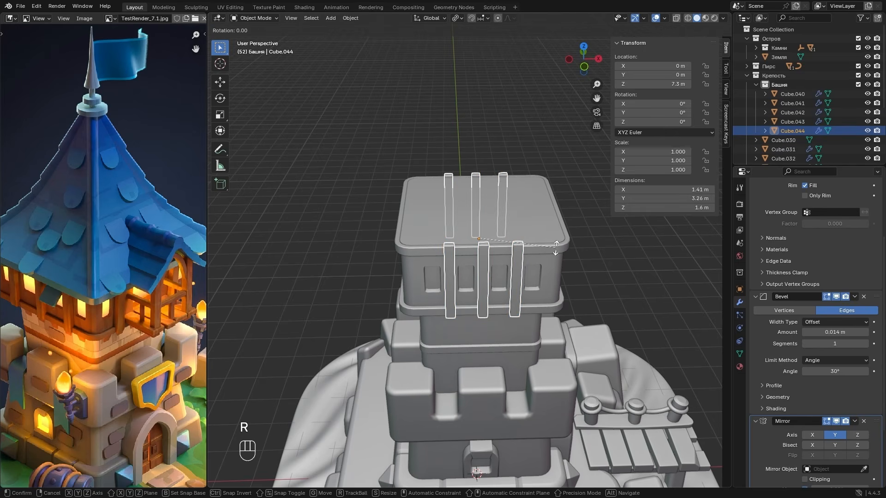
type("z90")
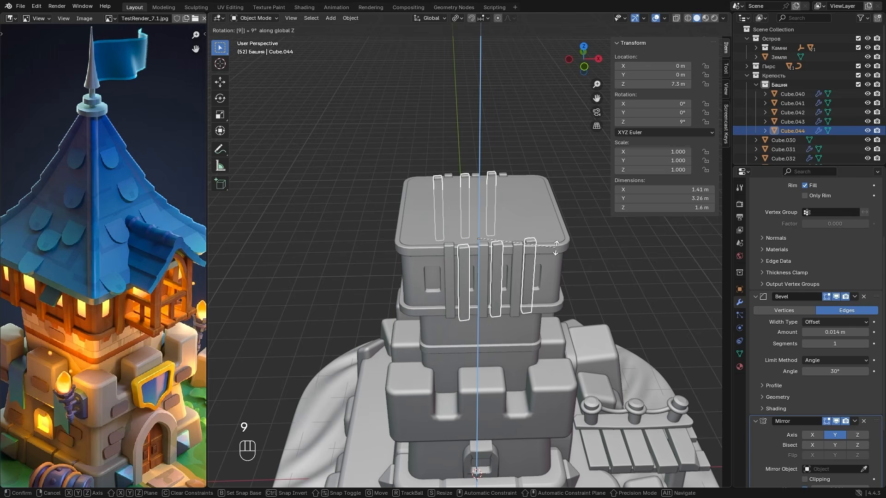
key("Return")
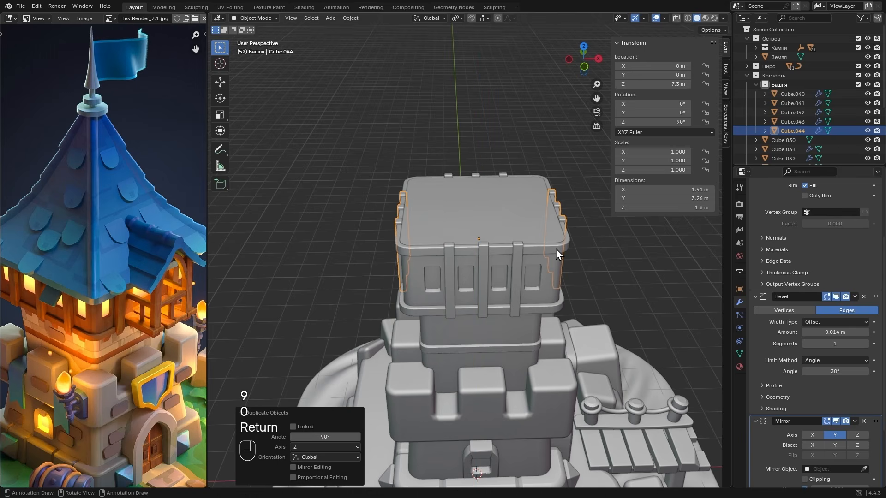
- Apply the Mirror modifier on the rotated beams copy
left_click_drag(585, 251, 471, 242, "alt")
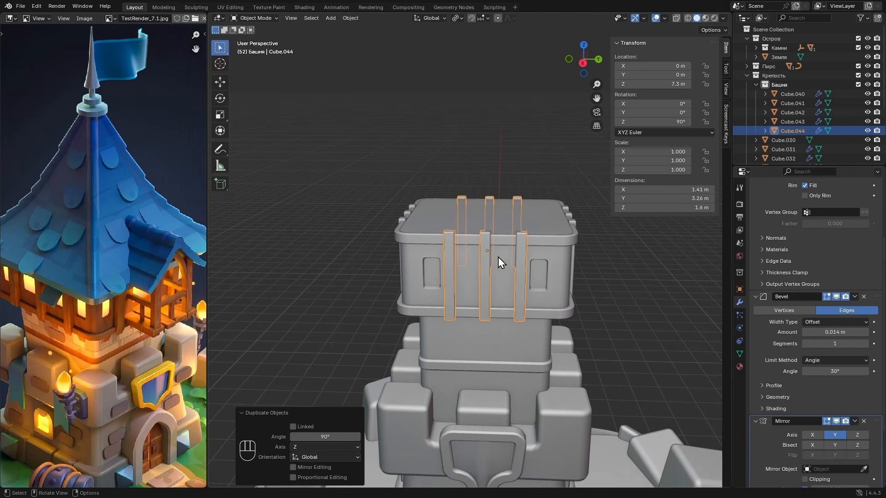
left_click(855, 421)
left_click(839, 430)
- Delete the face of the middle beam on the +X wall in Edit Mode, return to Object Mode and deselect the beams
key("Tab")
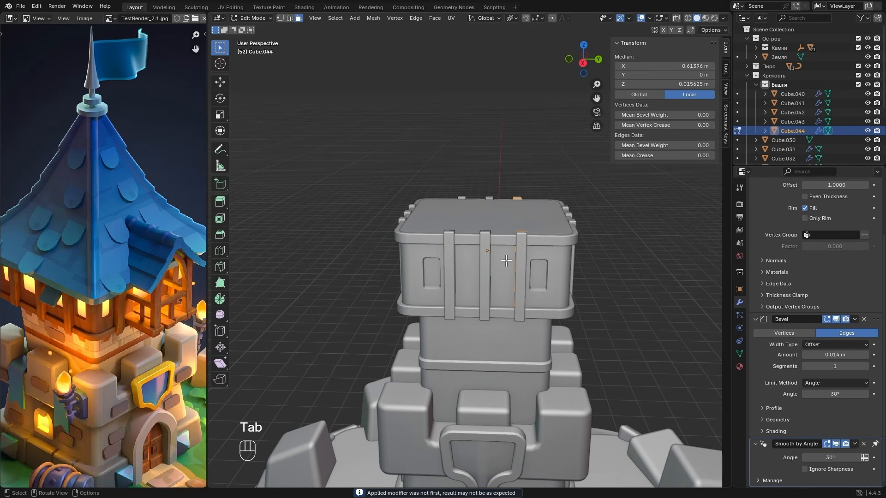
key("3")
left_click(484, 268)
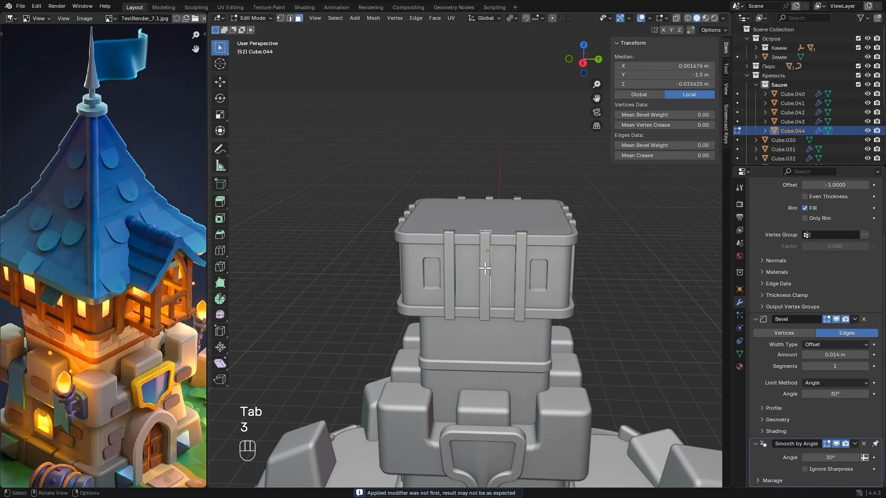
key("x")
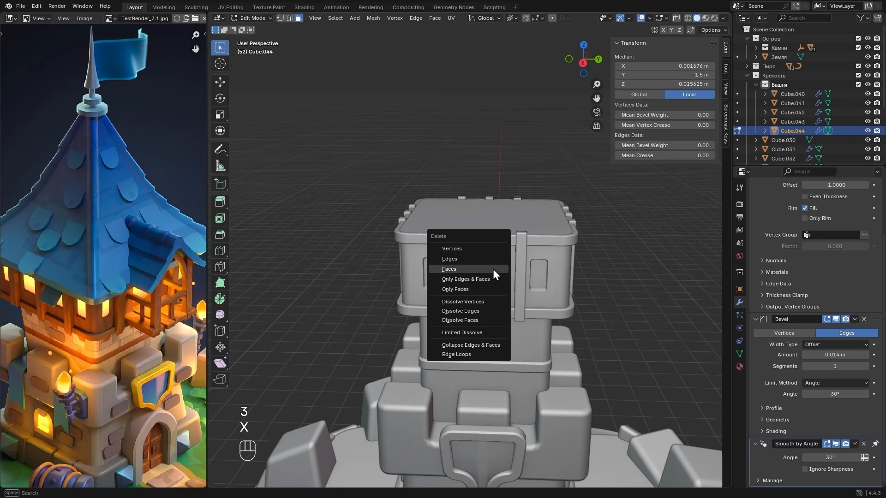
left_click(467, 269)
key("Tab")
left_click_drag(511, 261, 592, 268, "alt")
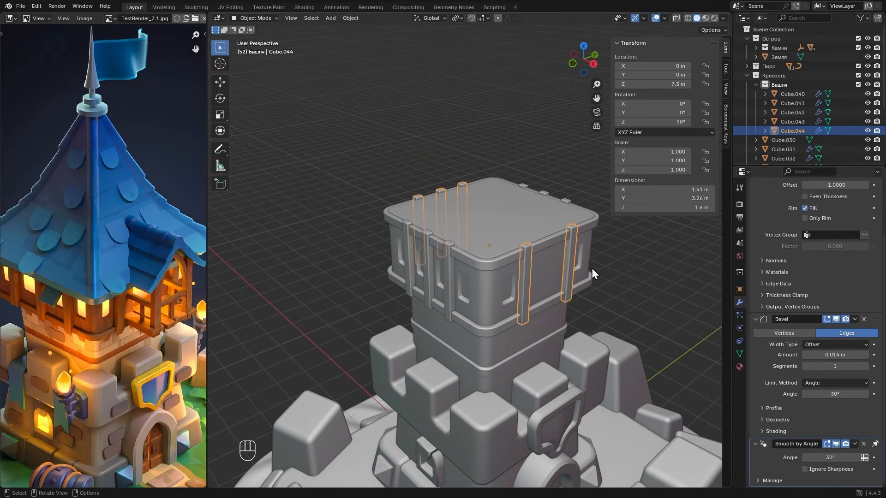
left_click(593, 267)
- Add one loop cut to the top storey's blank +X wall section between the beams, below the window sill line, with slide factor 0.3
scroll(84, 286, "up", 2)
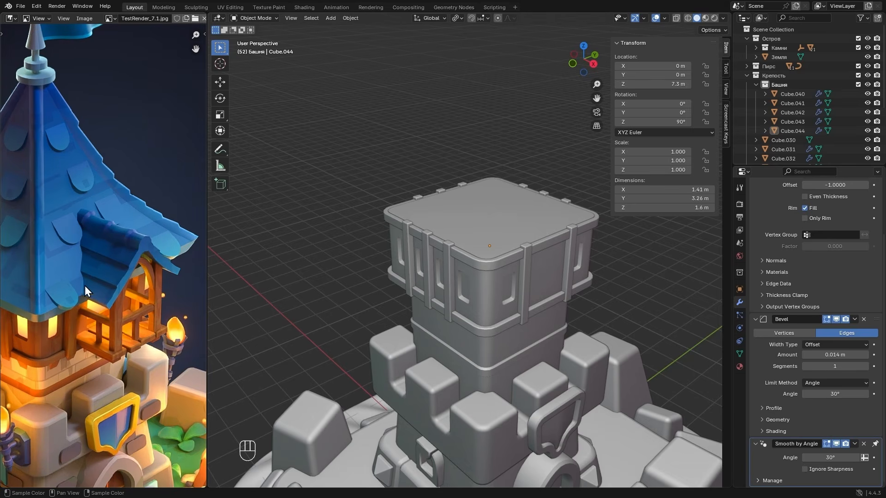
left_click(533, 275)
key("Tab")
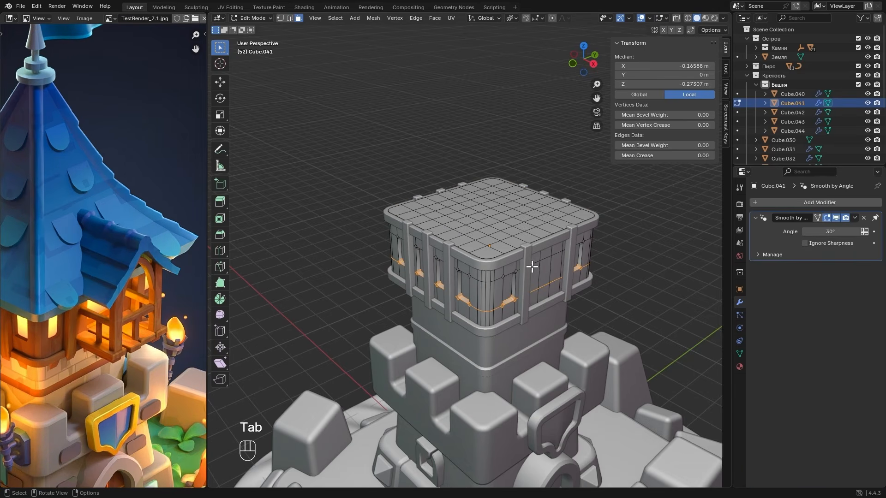
left_click(594, 66)
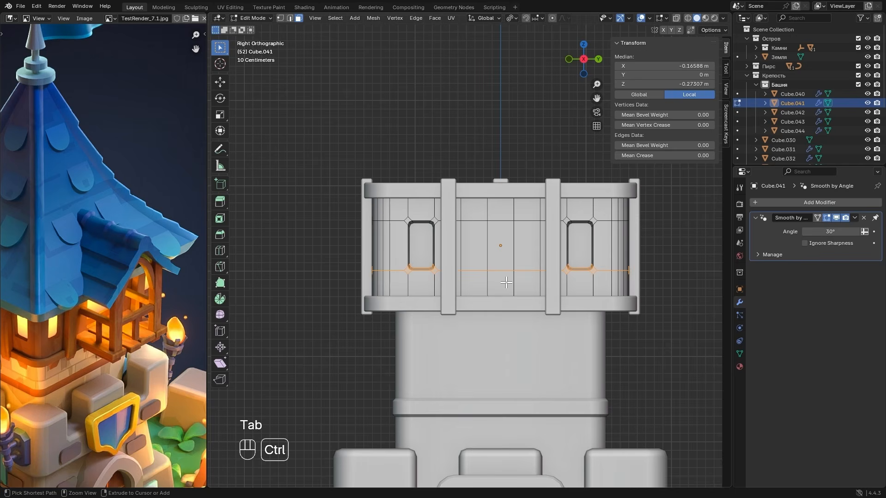
key("ctrl+r")
left_click(495, 282)
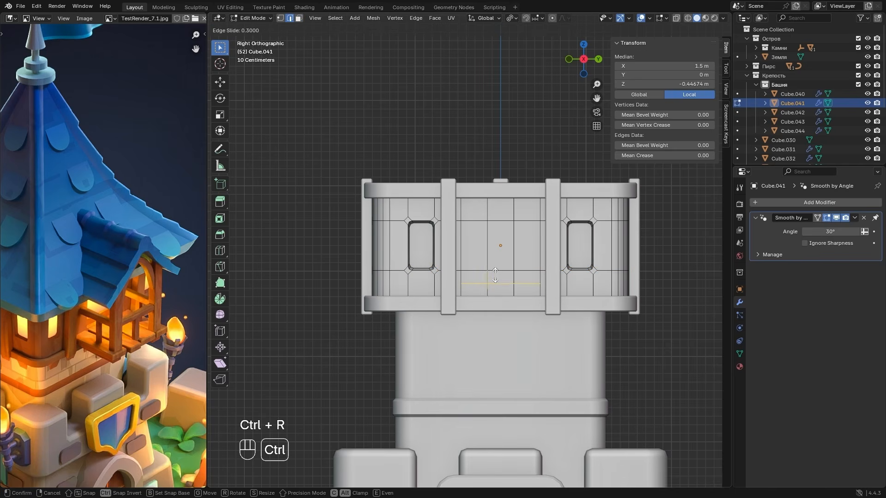
left_click(516, 274, "ctrl")
- Select the central wall faces between the +X beams, extrude them inward about 0.107 m and scale them down slightly to taper the recess
scroll(517, 273, "up", 1)
scroll(517, 273, "up", 1)
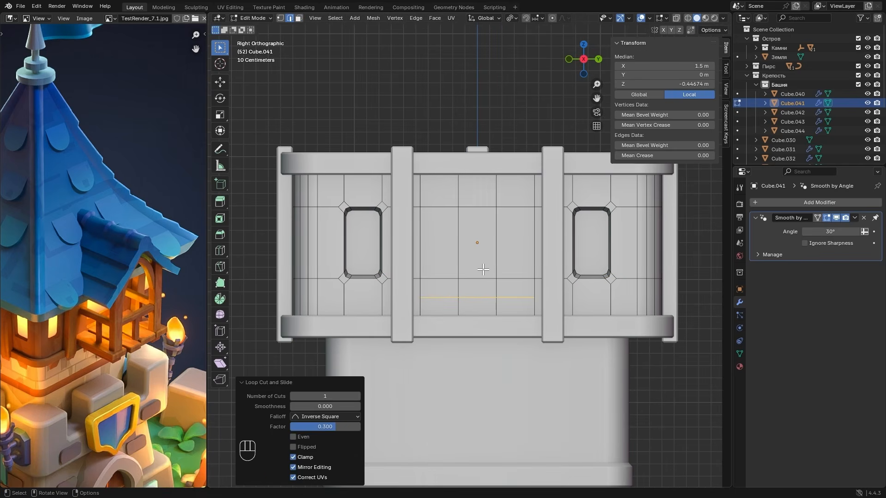
key("3")
left_click_drag(429, 230, 479, 264)
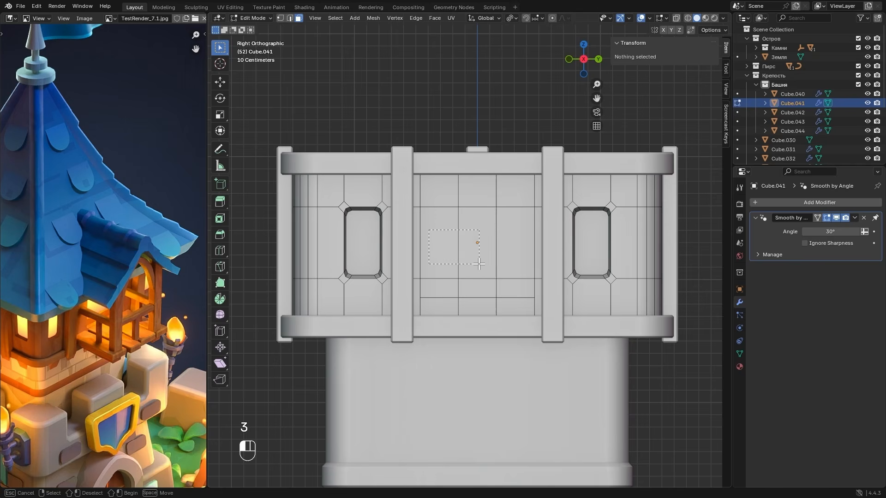
left_click_drag(522, 293, 522, 293)
middle_click_drag(522, 294, 576, 375)
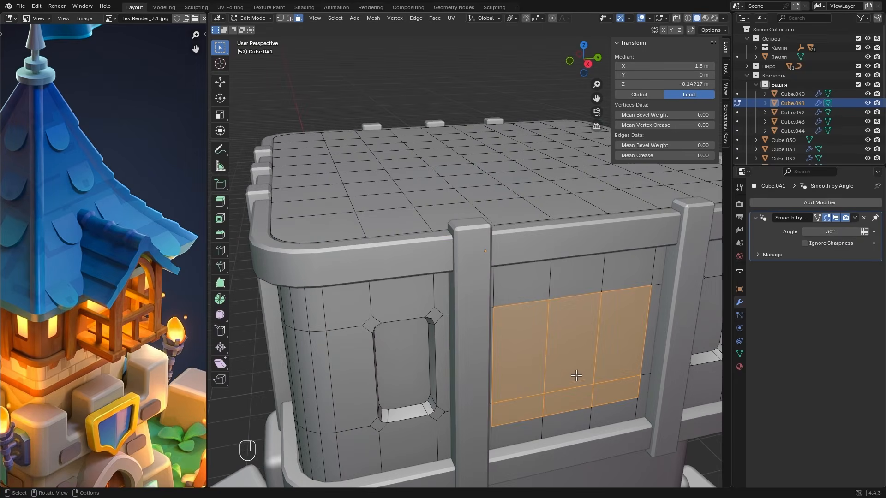
key("e")
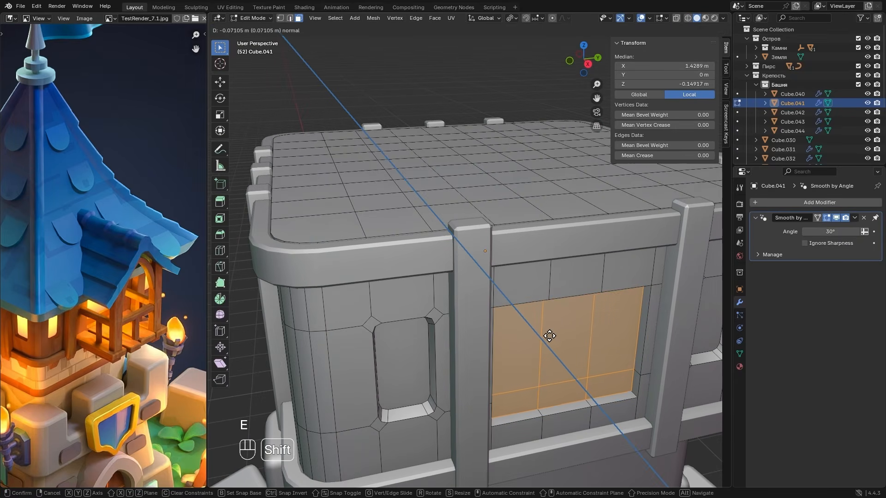
left_click(649, 313)
key("s")
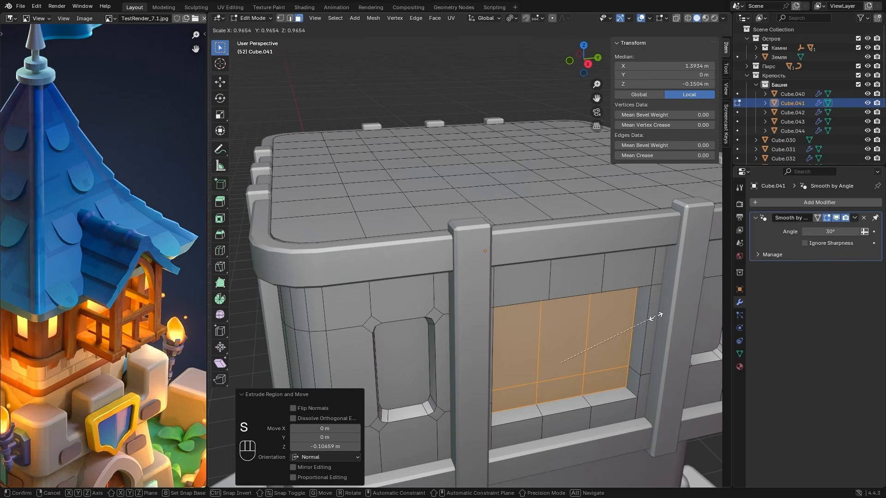
left_click(654, 318)
- Bevel the four corner edges of the central recess on the +X wall by about 0.04 m with 2 segments
middle_click_drag(654, 317, 479, 323)
key("2")
left_click(345, 350)
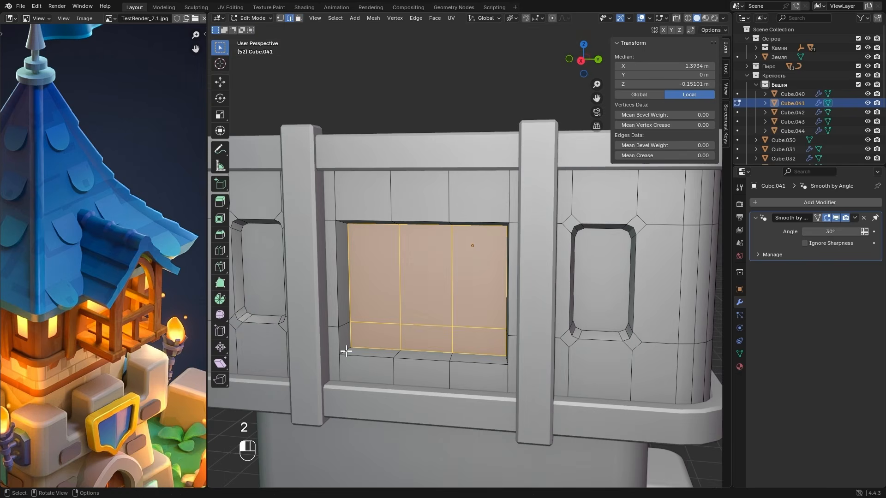
middle_click_drag(345, 345, 345, 272)
left_click(339, 168, "shift")
middle_click_drag(339, 168, 372, 170)
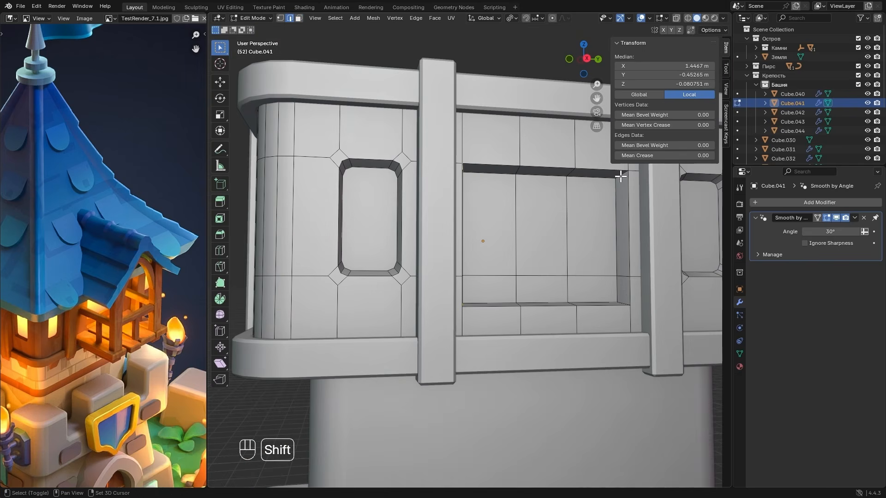
left_click(622, 176, "shift")
left_click(624, 304, "shift")
middle_click_drag(624, 304, 580, 292)
key("ctrl+b")
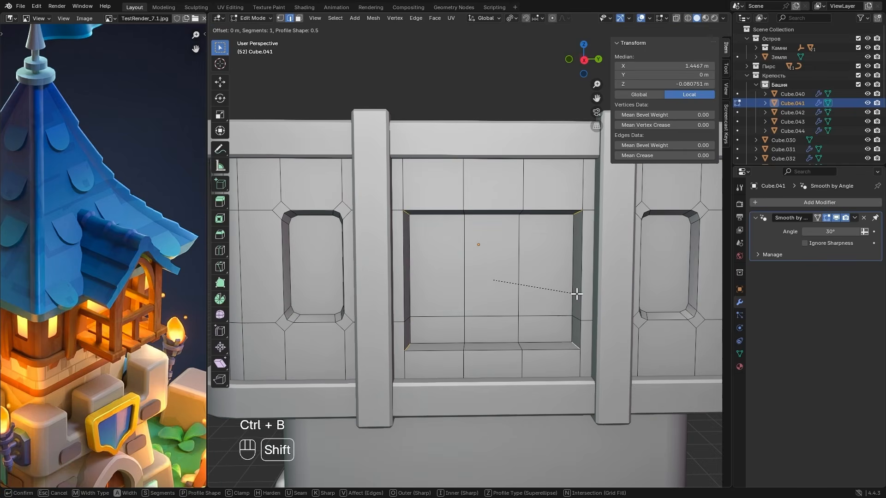
scroll(659, 289, "up", 1)
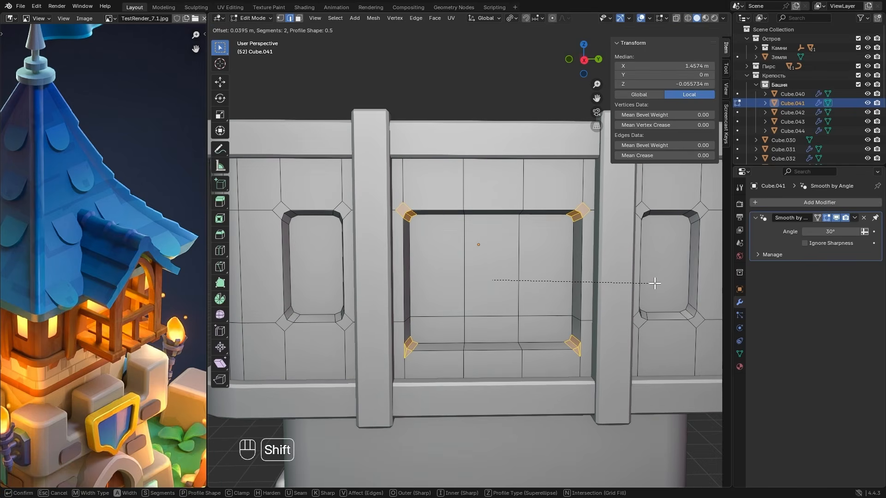
left_click(683, 277)
left_click(262, 300)
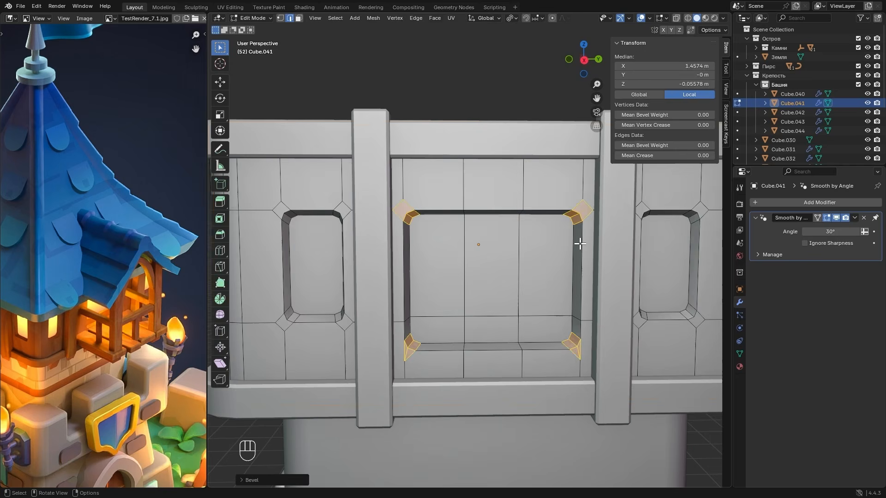
- Return to Object Mode, set the top storey's Smooth by Angle modifier to 45° and deselect the object
key("Tab")
middle_click_drag(425, 261, 507, 331)
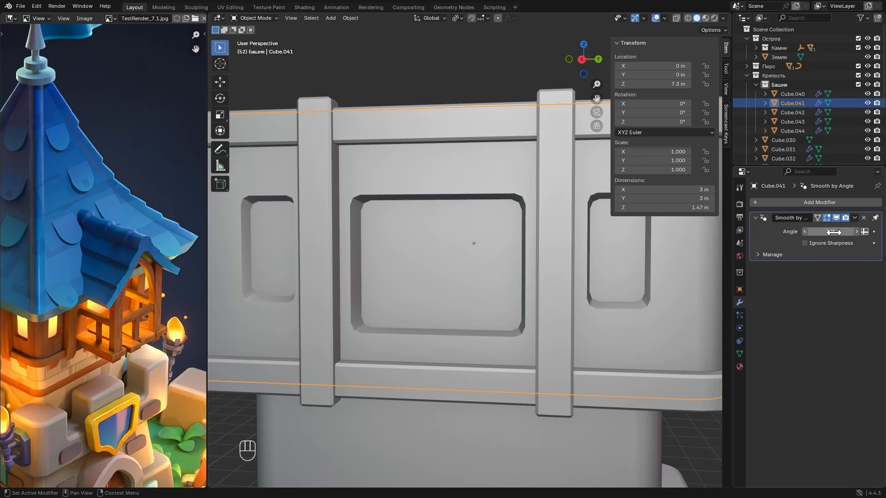
left_click_drag(826, 231, 841, 231)
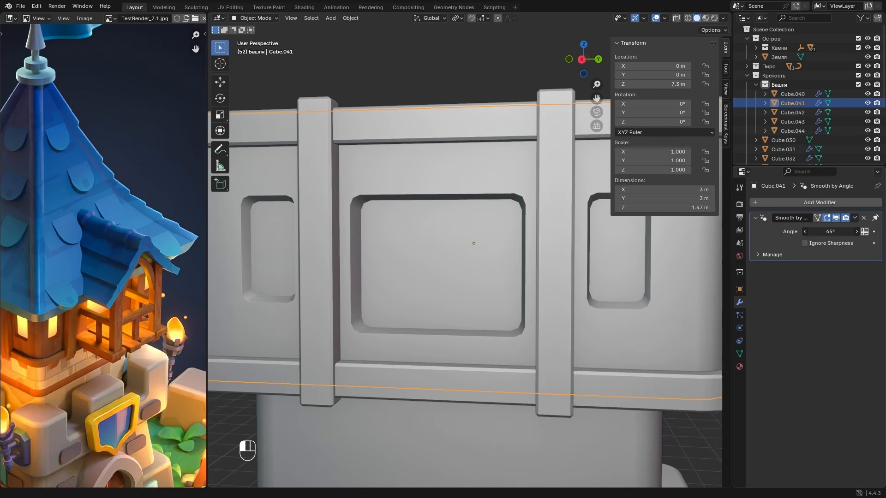
middle_click_drag(494, 253, 583, 247, "alt")
scroll(544, 258, "down", 3)
left_click(584, 259)
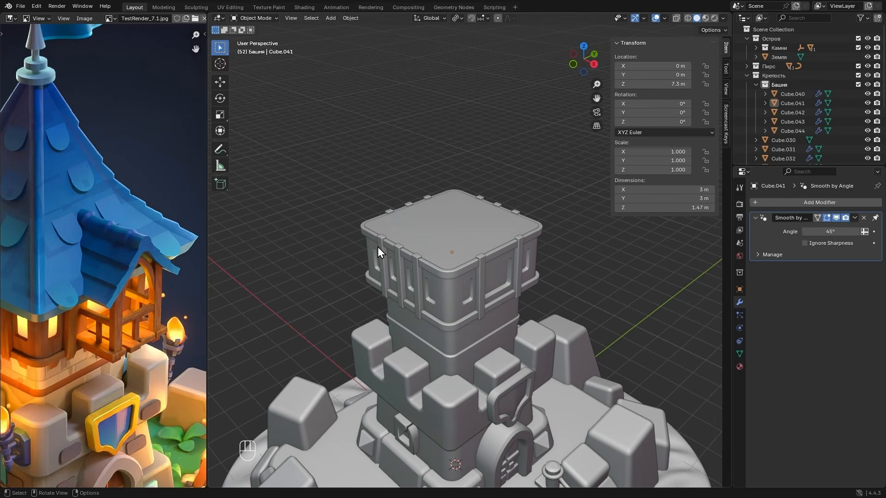
- Select all the upper tower parts, including the hidden ones, and lower them about 0.316 m along Z
middle_click_drag(393, 237, 421, 204, "alt")
key("alt+z")
left_click_drag(322, 176, 574, 305)
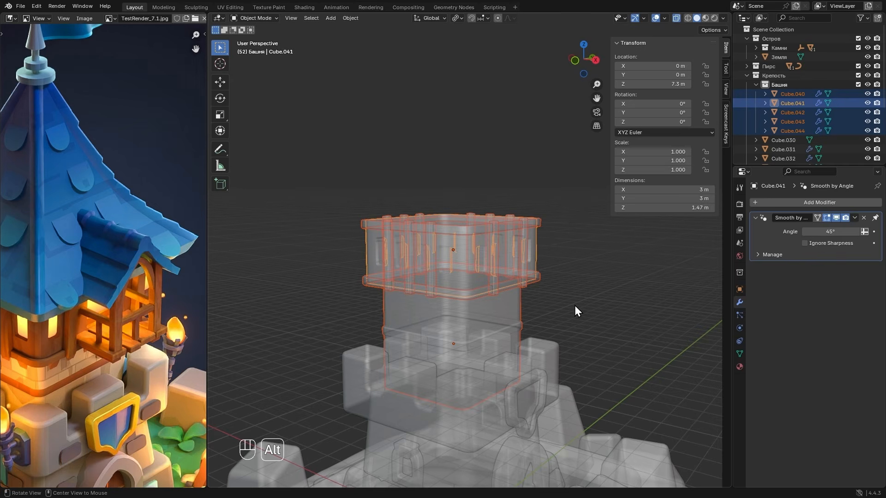
key("alt+z")
key("g")
key("z")
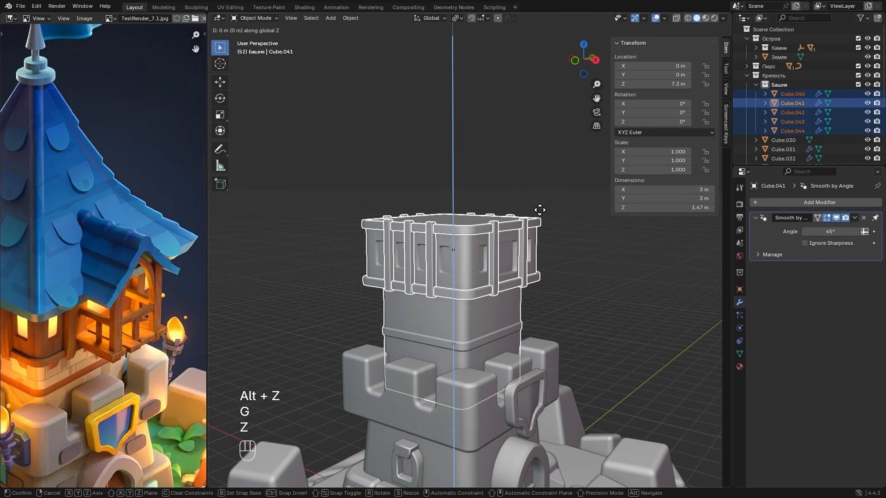
key("shift")
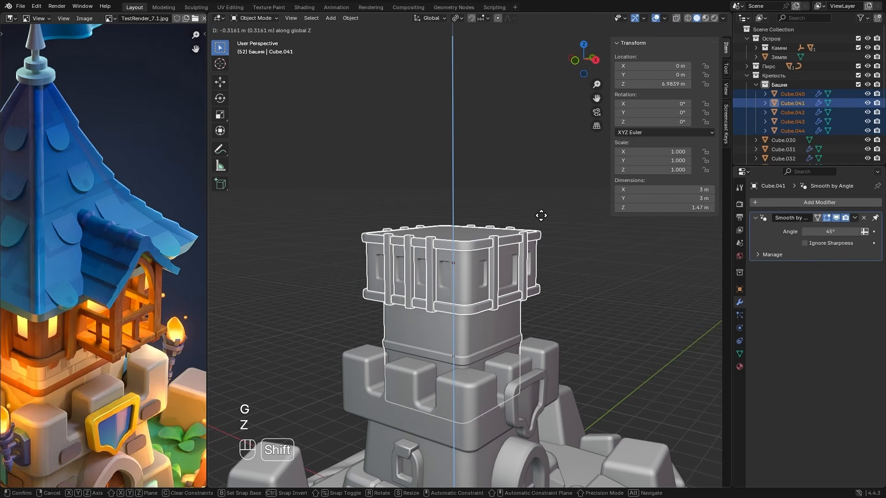
left_click(541, 215)
- Add a lattice object and raise it along Z to about 4.96 m, inside the upper tower
middle_click_drag(546, 230, 503, 242)
scroll(151, 297, "up", 2)
scroll(92, 320, "down", 2)
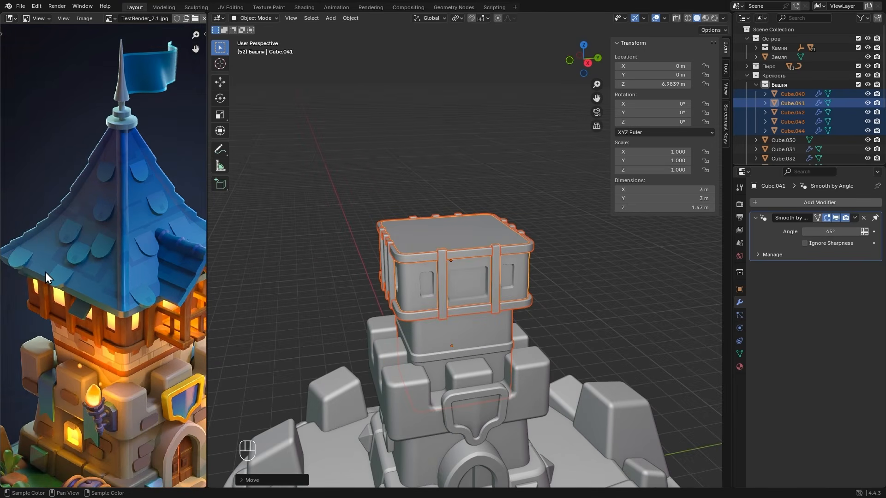
scroll(45, 272, "down", 2)
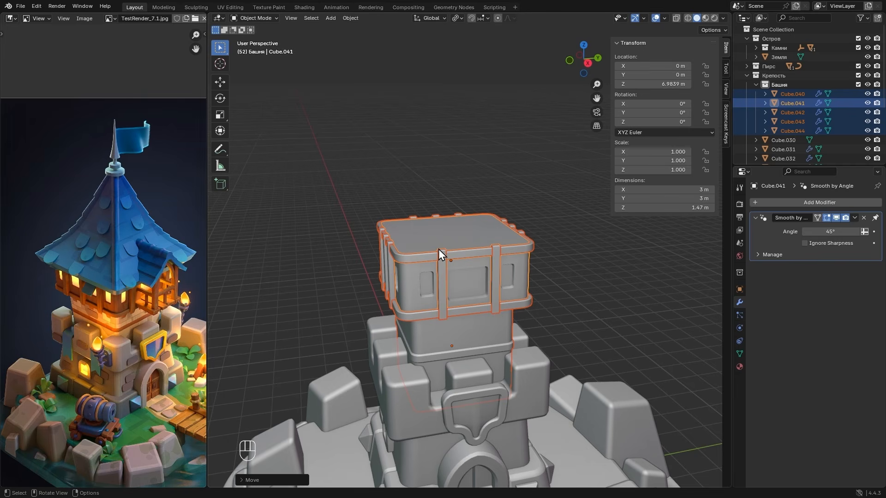
mouse_move(440, 246)
middle_mouse_down("alt")
mouse_move(580, 241)
mouse_move(441, 252)
middle_mouse_up("alt")
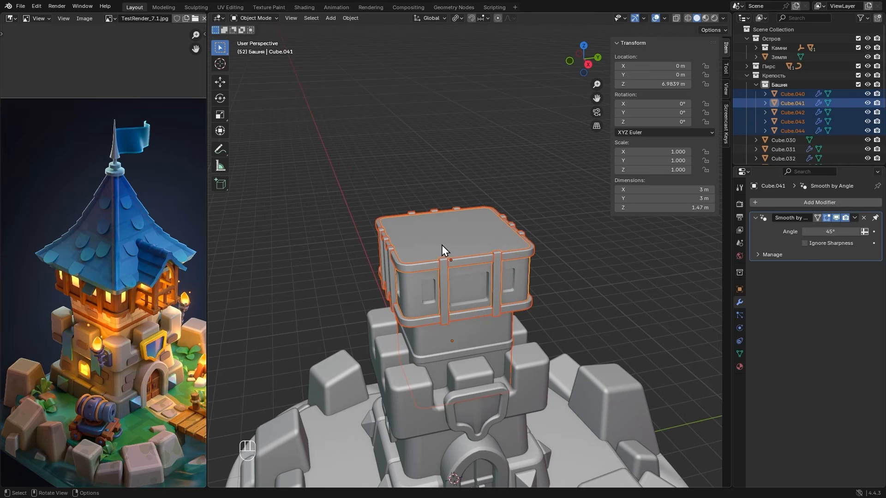
key("shift+a")
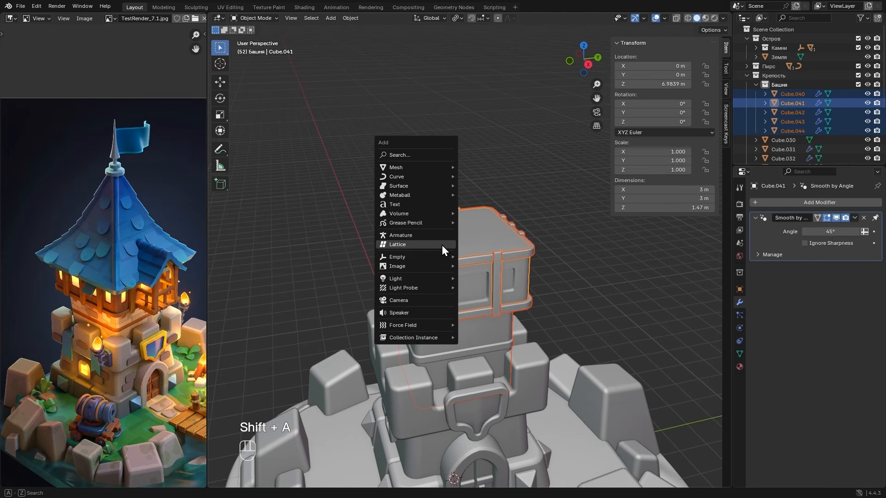
left_click(417, 246)
key("alt+z")
key("g")
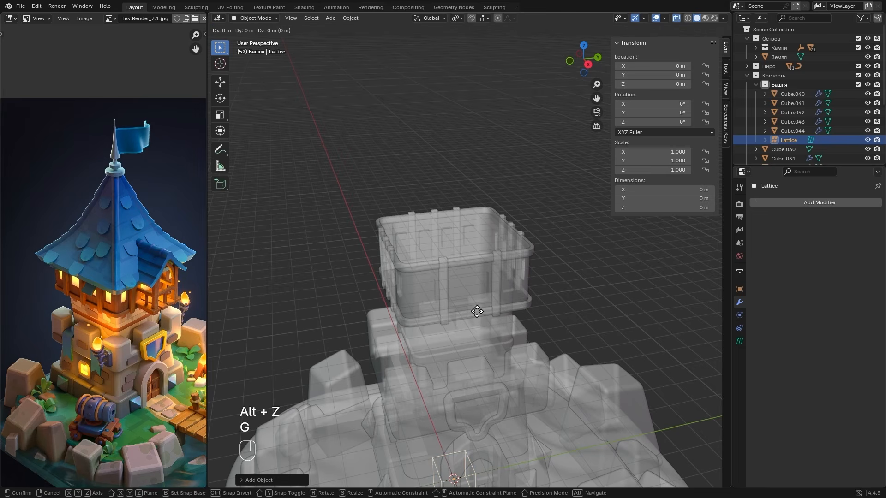
key("z")
left_click(464, 171)
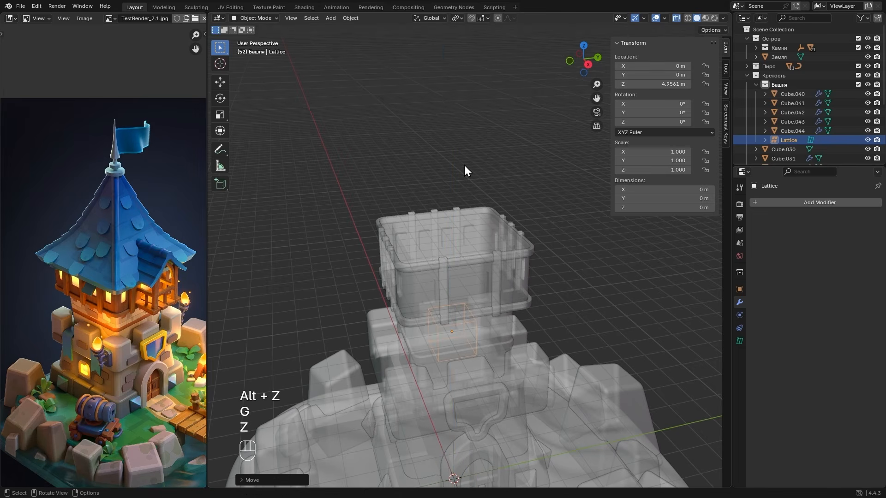
- Scale the lattice uniformly to about 3.09, stretch it along Z to about 5.55 and raise it to Z 5.53 m
key("alt+z")
key("s")
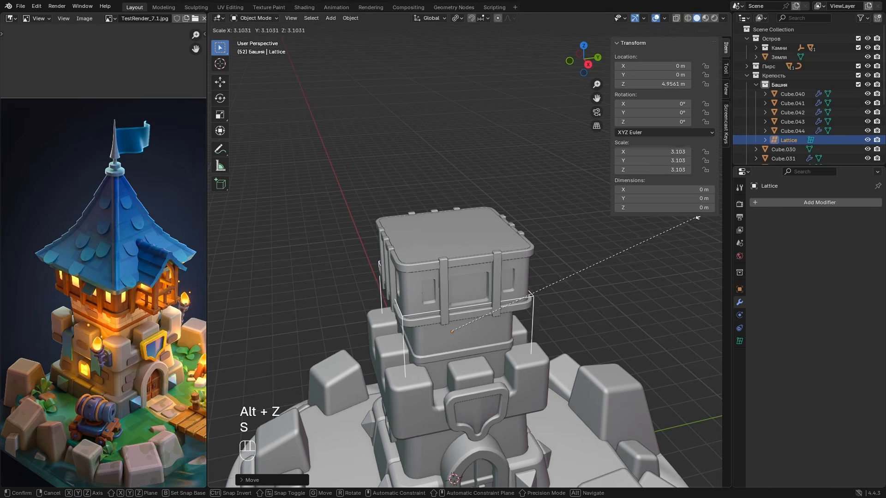
left_click(494, 252)
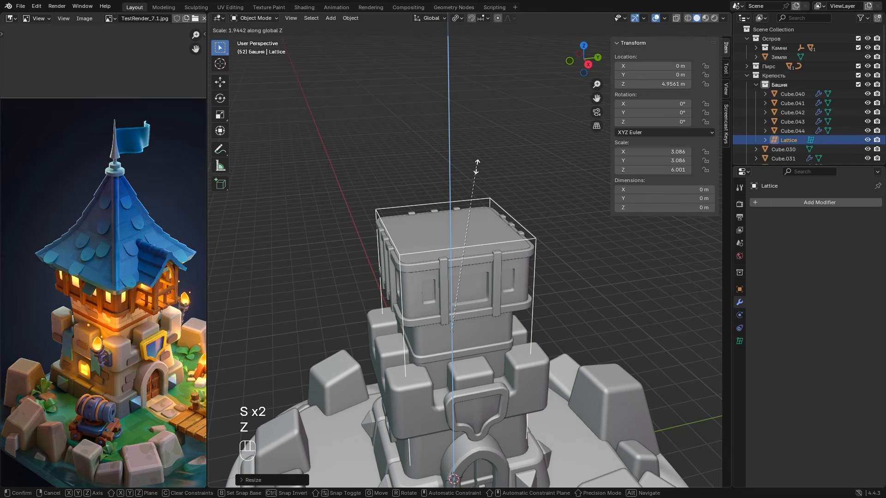
left_click(475, 183)
key("g")
key("z")
left_click(516, 218)
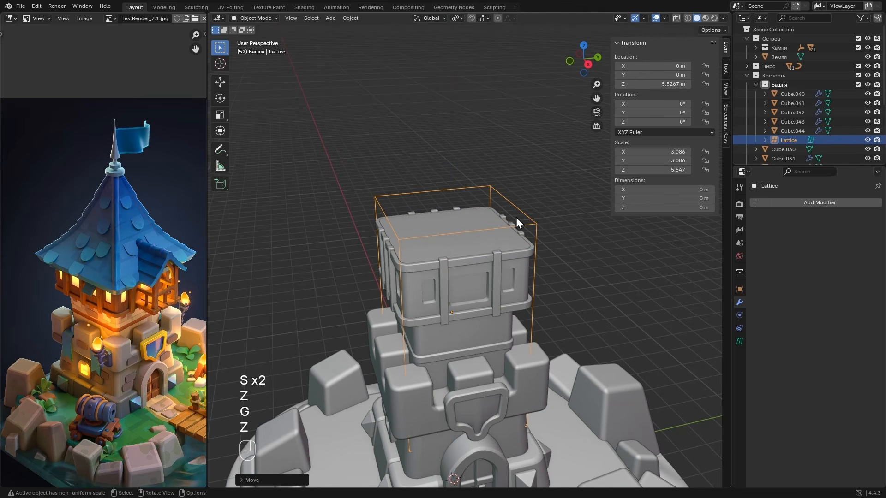
- Shorten the lattice along Z to a scale of about 4.10 and raise it to Z 5.727 m to fit the upper tower
key("s")
key("z")
left_click(495, 230)
left_click_drag(494, 257, 495, 231, "alt")
key("s")
key("z")
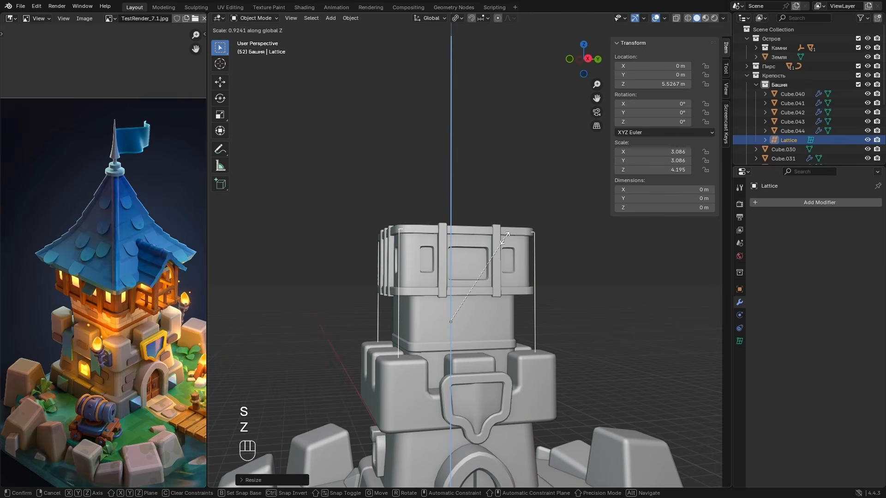
left_click(503, 239)
key("g")
key("z")
left_click(501, 237)
- Widen the lattice in X and Y only, to a scale of about 3.23, so it encloses the top storey
left_click_drag(500, 232, 503, 259, "alt")
key("s")
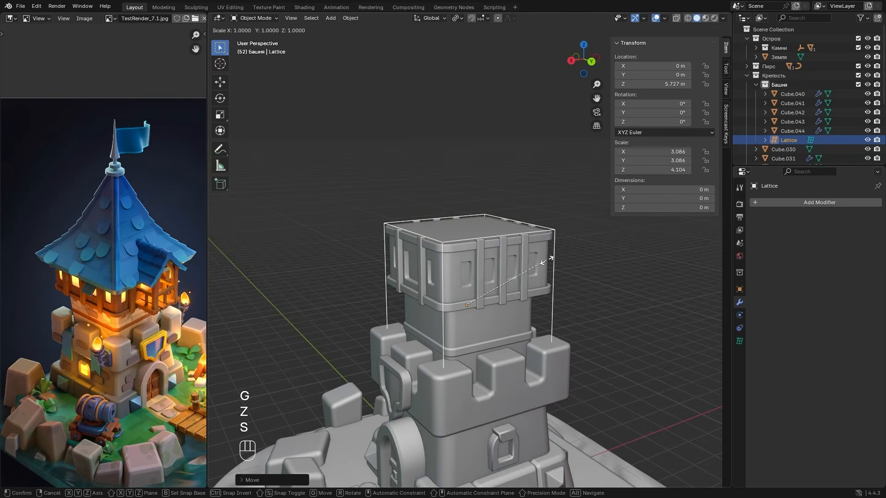
key("shift+z")
left_click(567, 262)
left_click_drag(567, 261, 511, 283, "alt")
key("alt+z")
key("alt+z")
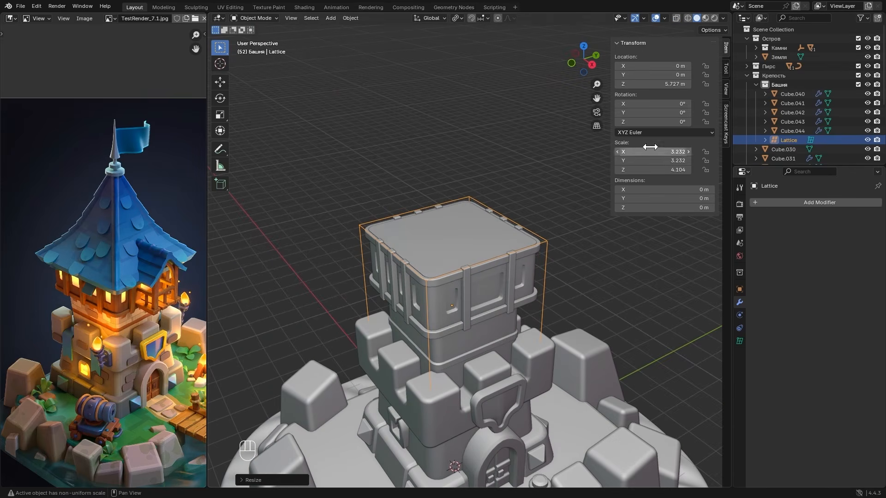
- Select all objects in the Башня collection, exclude the lattice from the selection and make Cube.044 the active object
left_click(791, 84)
right_click(788, 85)
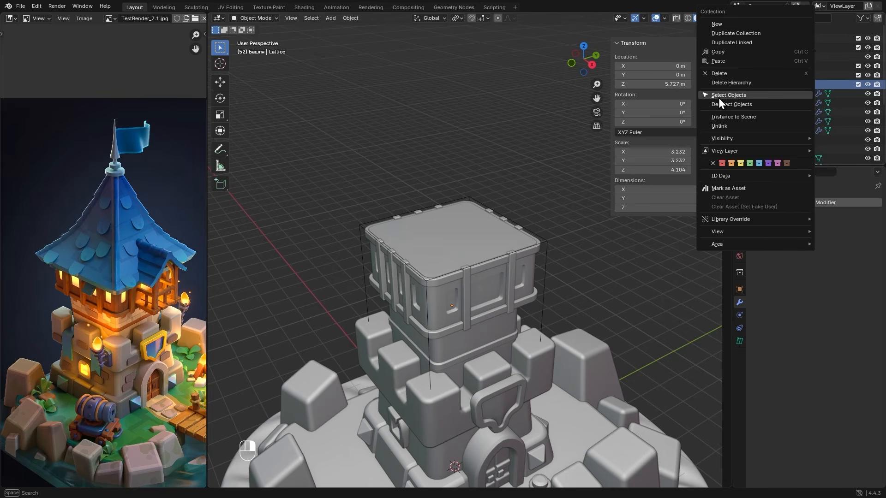
left_click(769, 96)
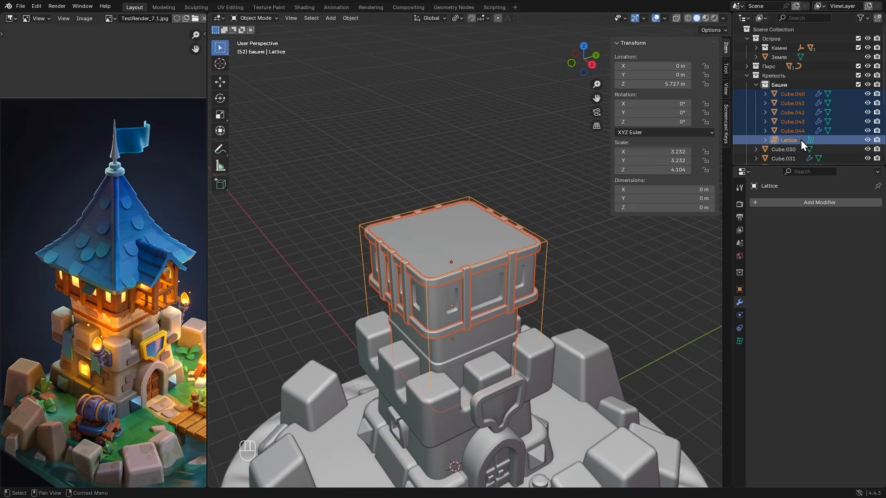
key("ctrl")
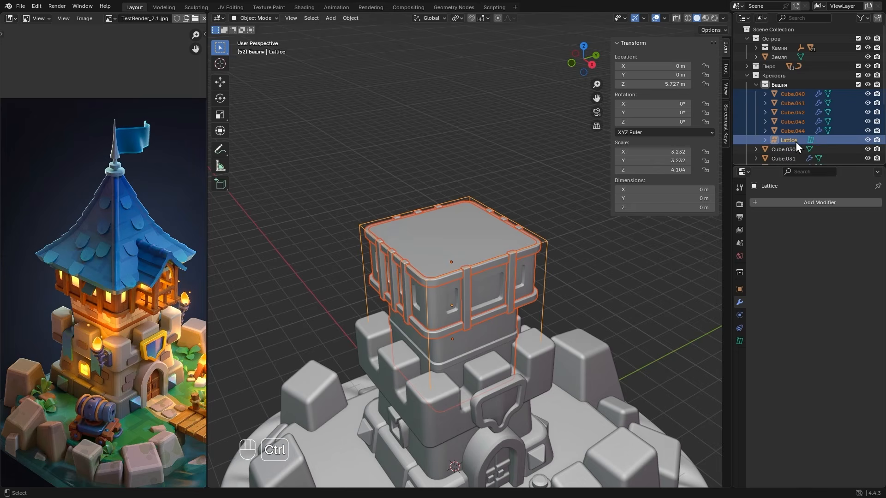
left_click(793, 141, "ctrl")
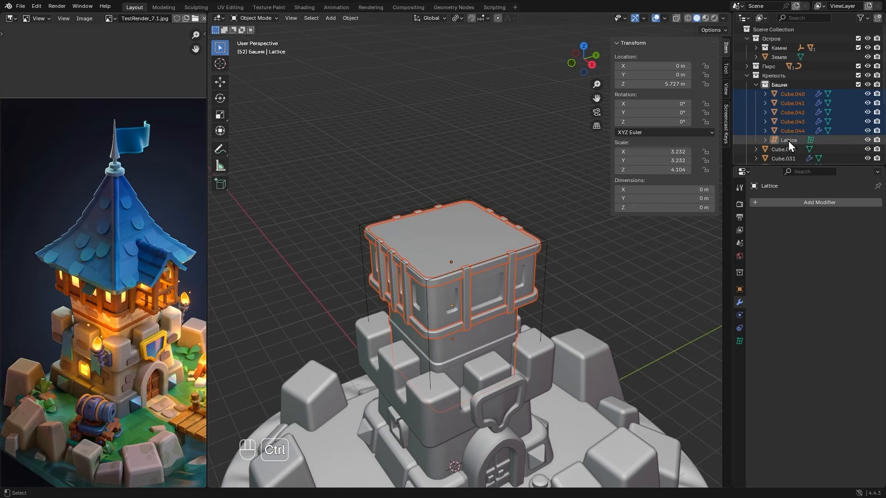
left_click(789, 132, "ctrl")
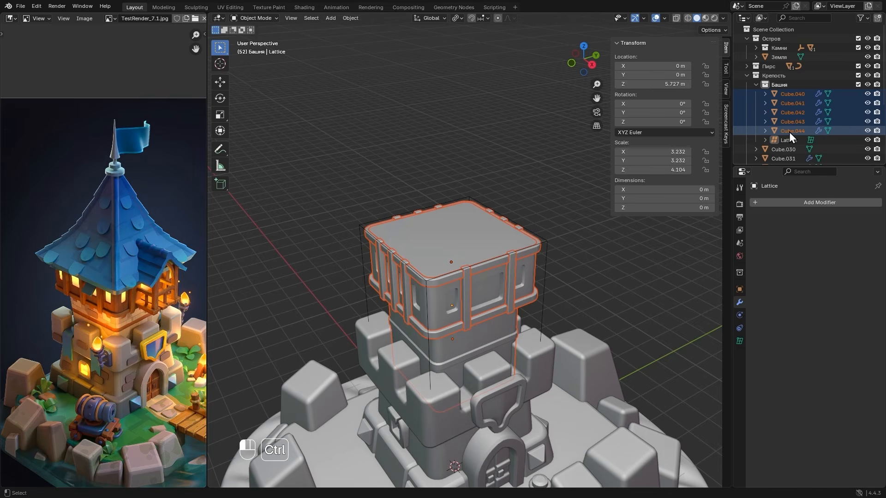
- Add a Lattice modifier to Cube.044 and assign the tower's lattice as its object
left_click(778, 203)
mouse_move(779, 205)
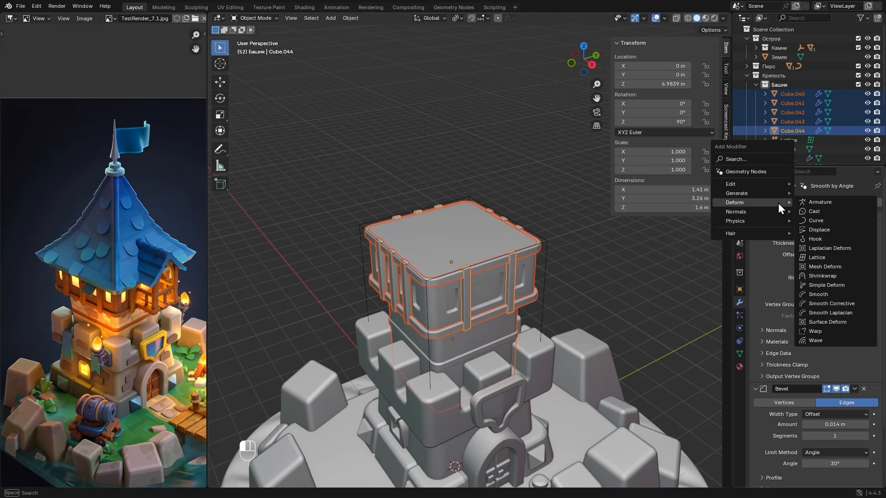
left_click(839, 257)
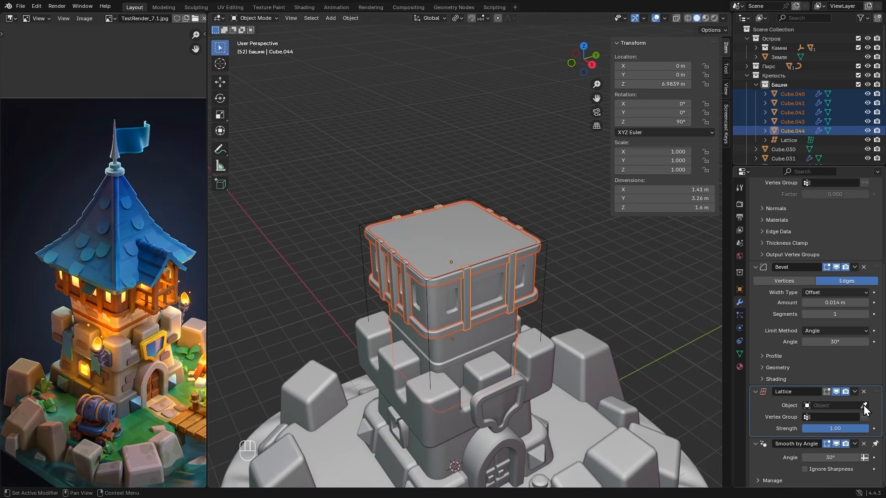
left_click(864, 406)
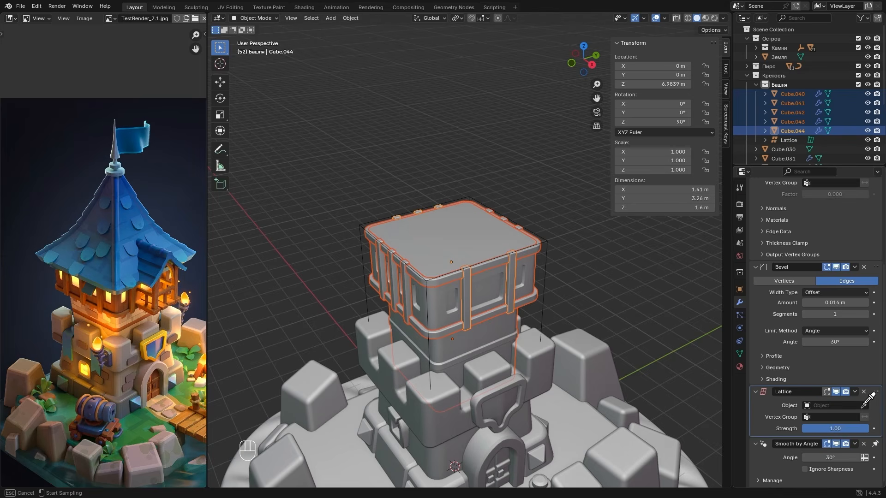
left_click(545, 311)
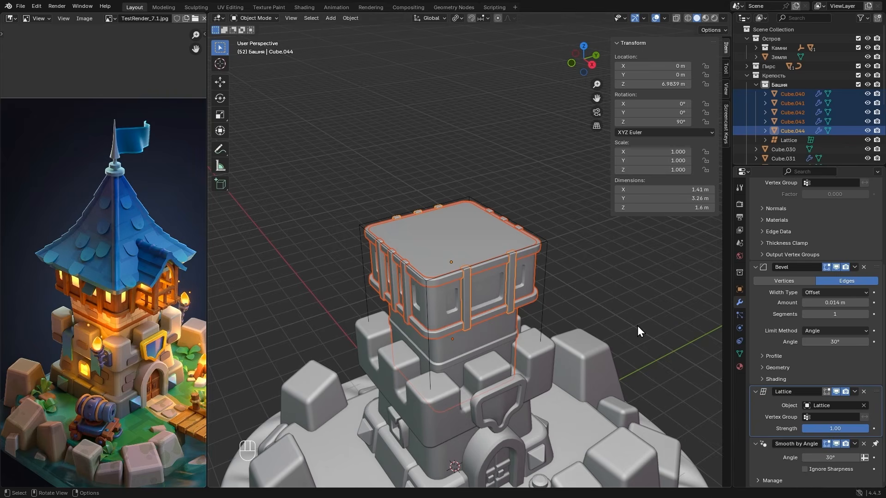
- Copy the Lattice modifier to the other selected tower parts and select the top storey to check it
left_click(854, 391)
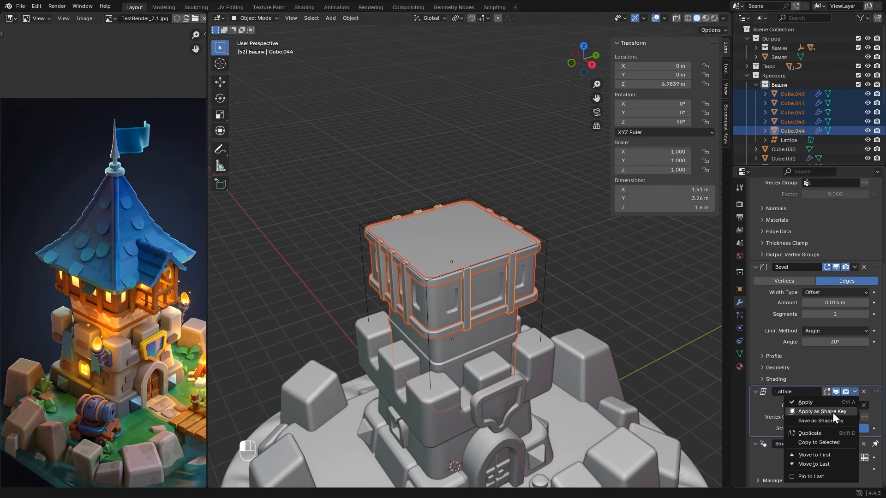
left_click(844, 442)
left_click(436, 250)
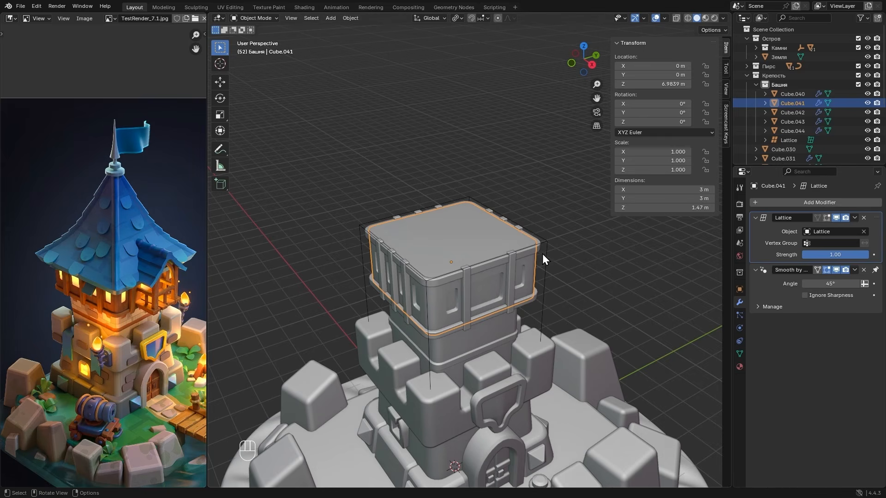
- Select the lattice's top control points in Edit Mode and scale them up to flare the tower's top
left_click(547, 240)
key("Tab")
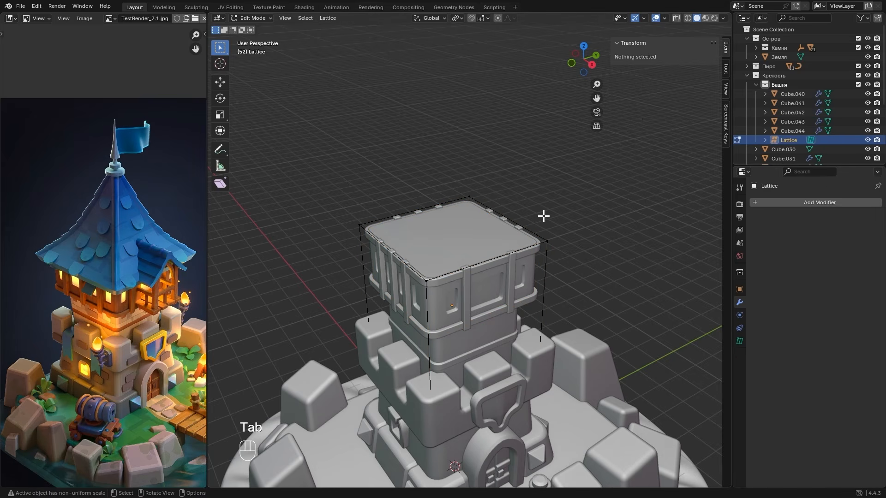
left_click_drag(314, 163, 595, 305)
key("s")
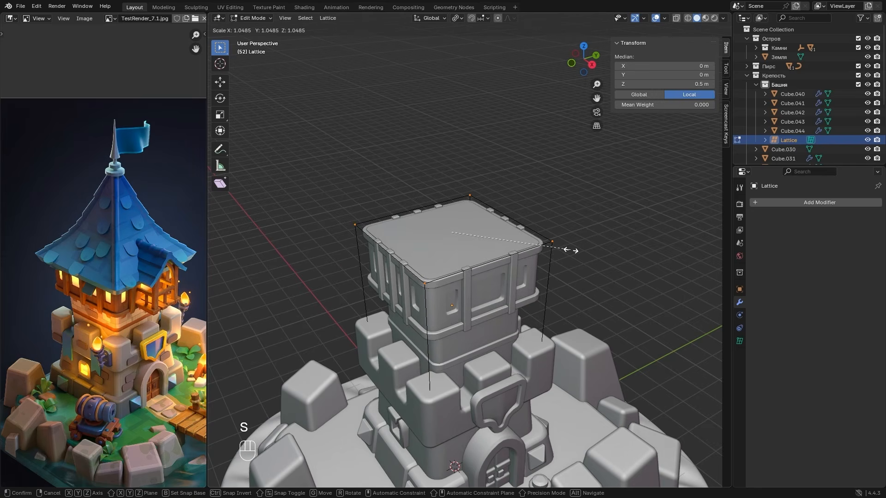
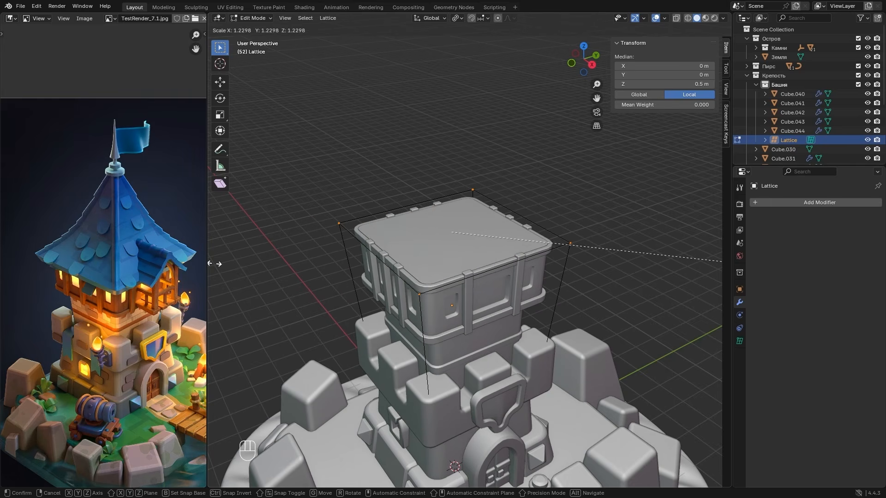
- Finish enlarging the lattice's top control points and rescale its bottom control points to adjust the tower's flare
left_click(278, 263, "shift")
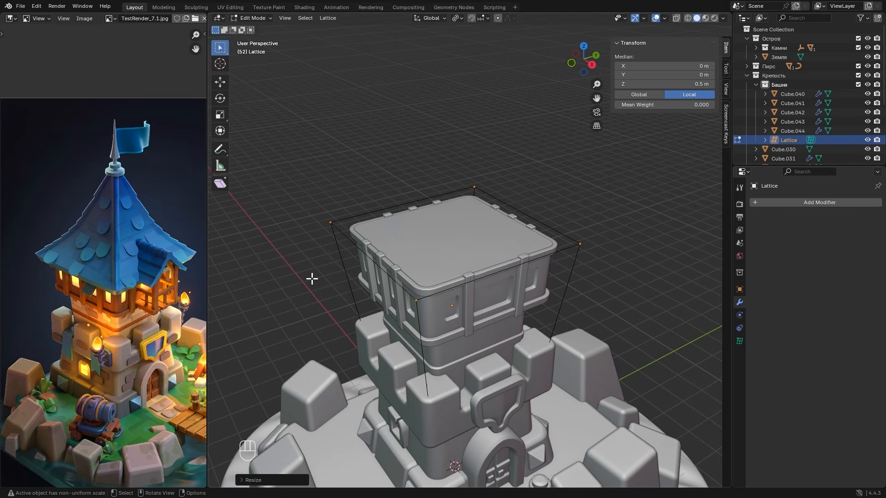
left_click(401, 318)
middle_click_drag(369, 344, 368, 311)
key("alt+z")
left_click_drag(306, 310, 588, 457)
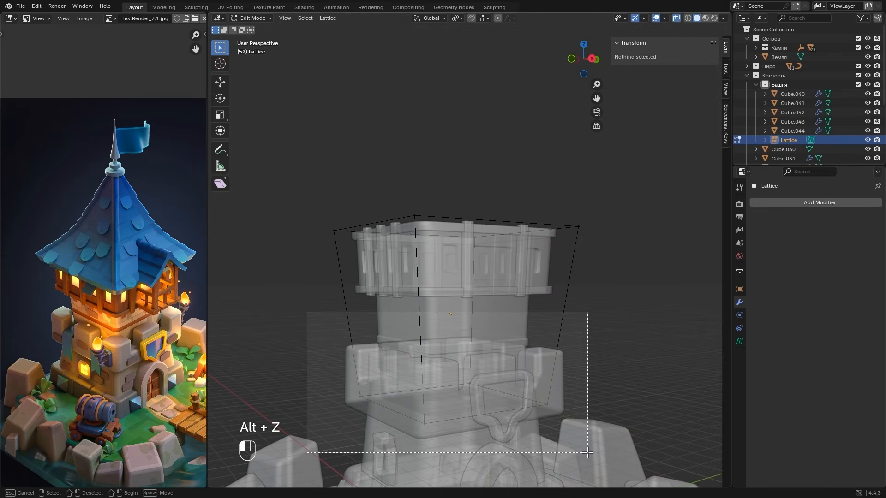
key("alt+z")
middle_click_drag(588, 457, 611, 335)
key("s")
left_click(507, 344, "shift")
- Scale the lattice's top control points down slightly, leave Edit Mode and hide the lattice
middle_click_drag(507, 343, 508, 325)
left_click_drag(267, 186, 617, 266)
key("s")
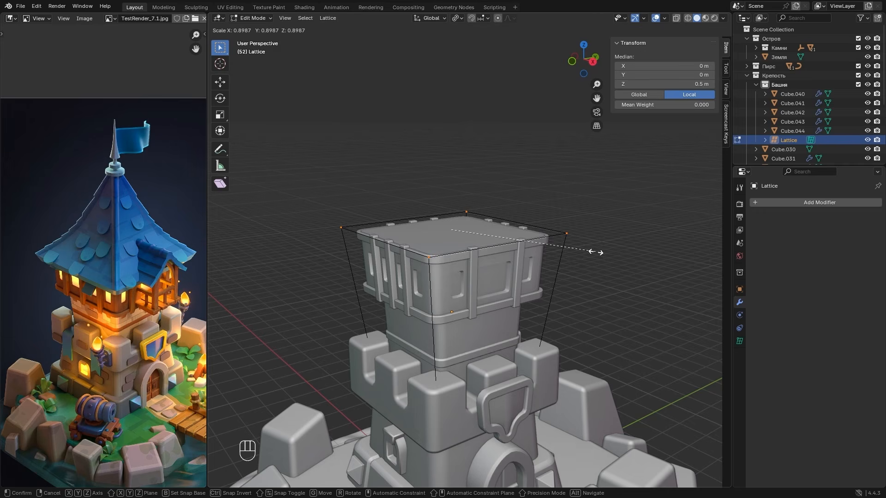
left_click(606, 250)
middle_click_drag(607, 250, 577, 305)
key("Tab")
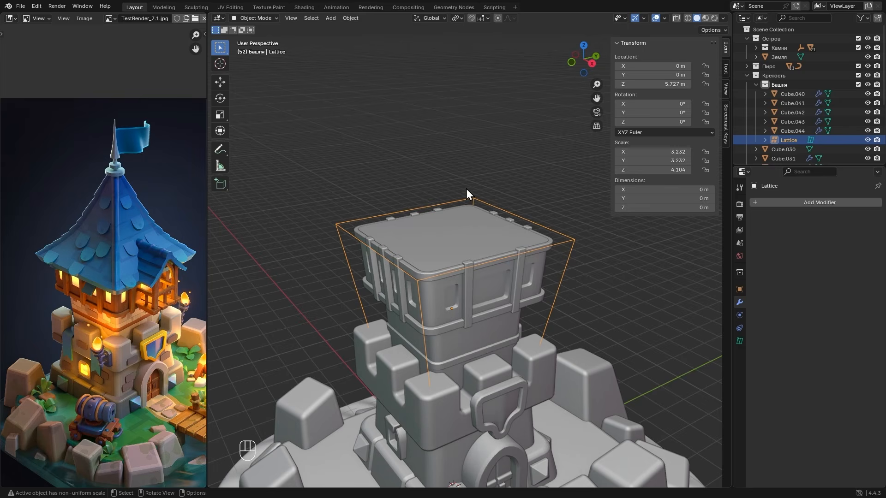
key("h")
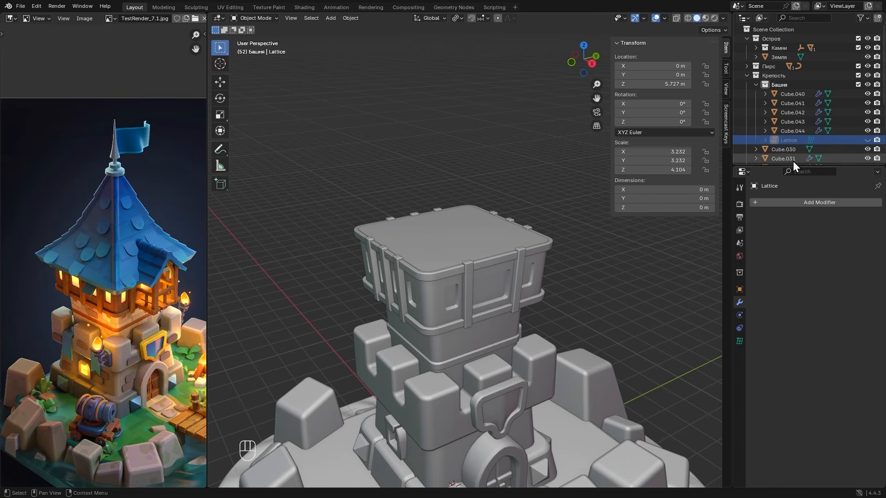
- Duplicate the vertical beams Cube.044 in place and remove the Lattice modifier from the copy
scroll(168, 283, "up", 5)
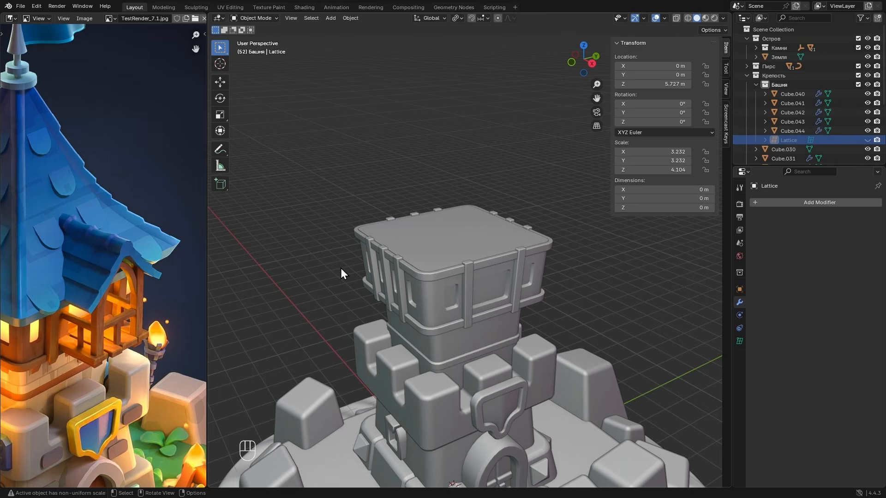
left_click(469, 273)
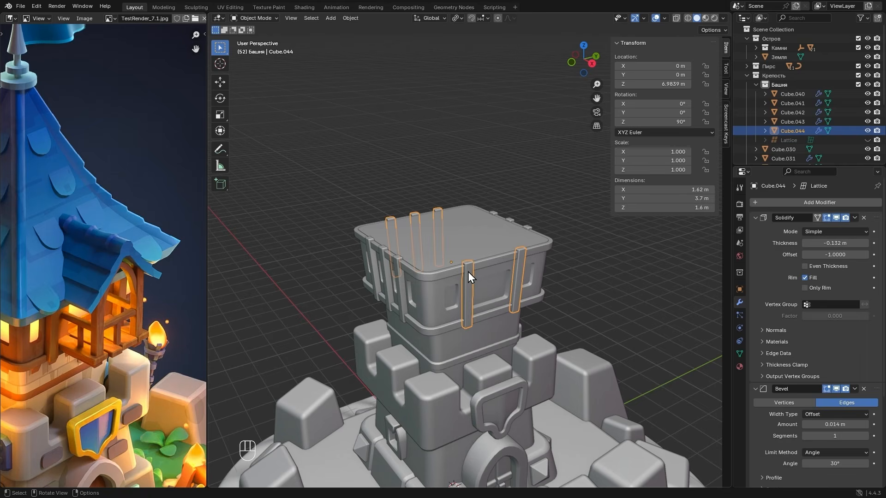
key("shift+d")
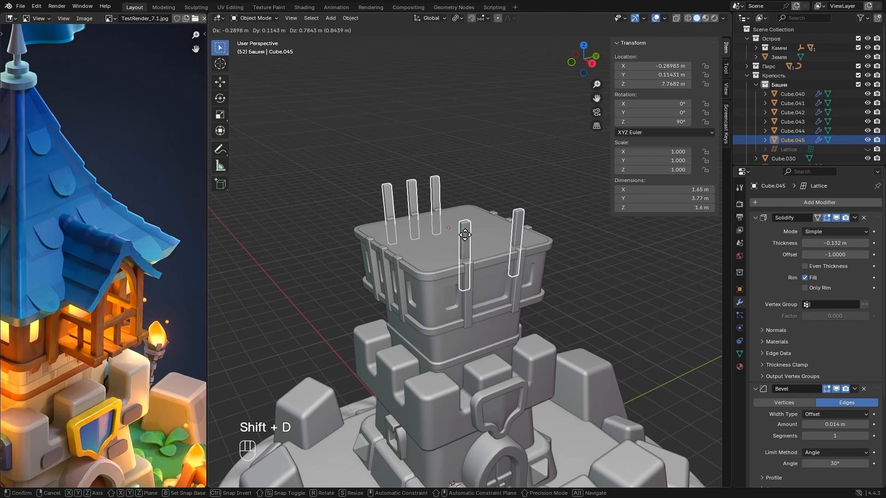
right_click(490, 243)
scroll(774, 293, "down", 5)
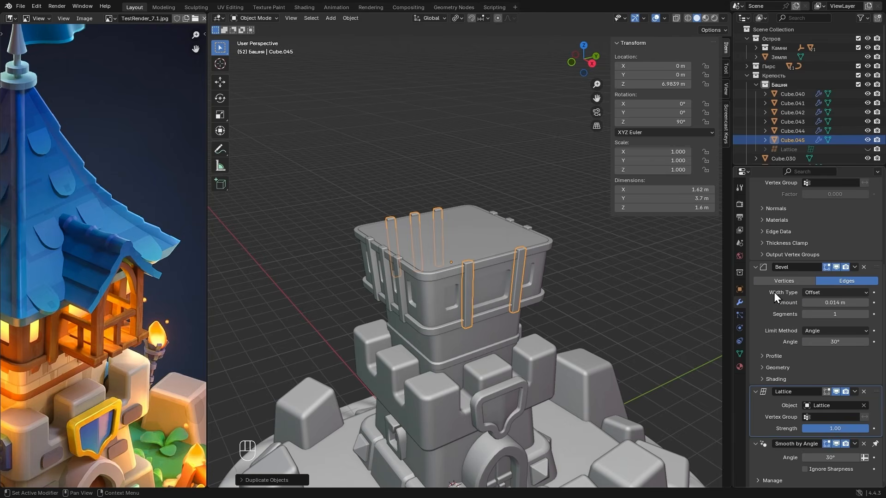
left_click(864, 392)
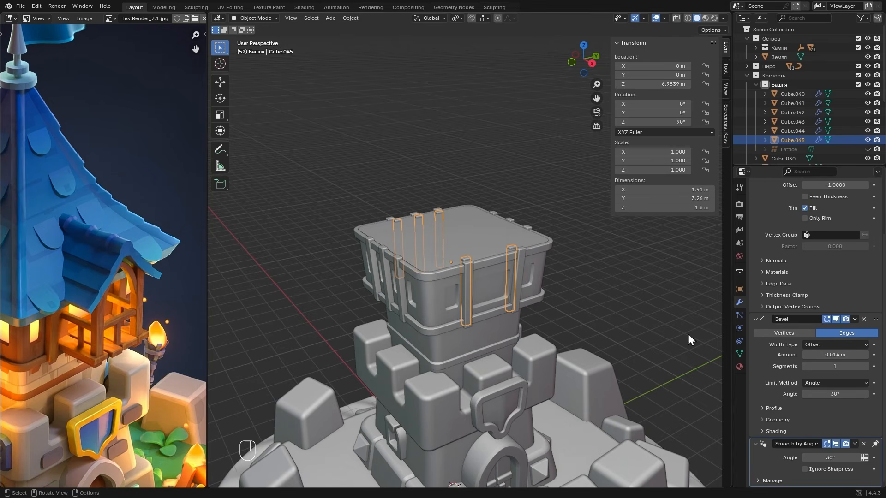
- Delete the faces of all beams in the copy except the one beside the large window, at the tower's front corner
key("Tab")
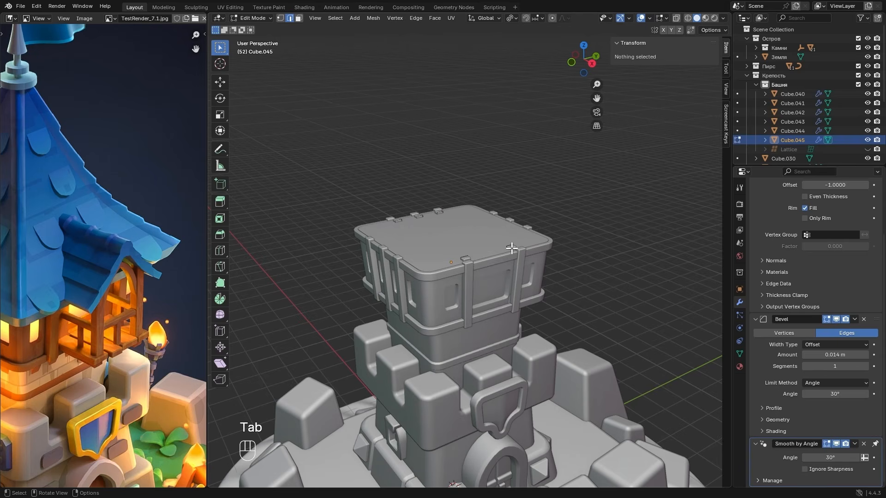
key("alt")
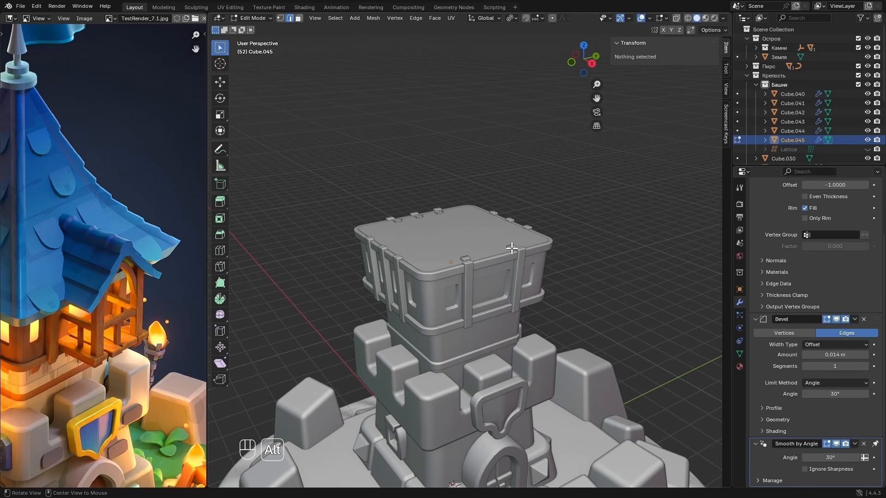
key("alt+z")
key("3")
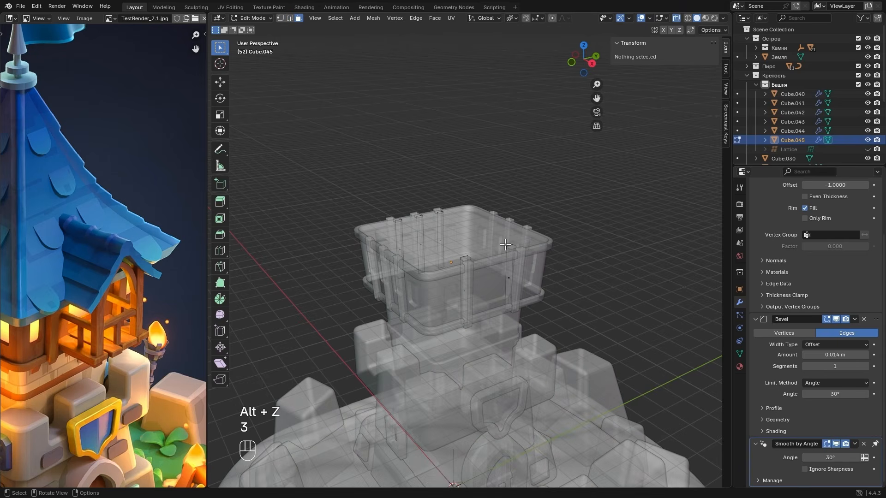
left_click_drag(347, 193, 451, 256, "shift")
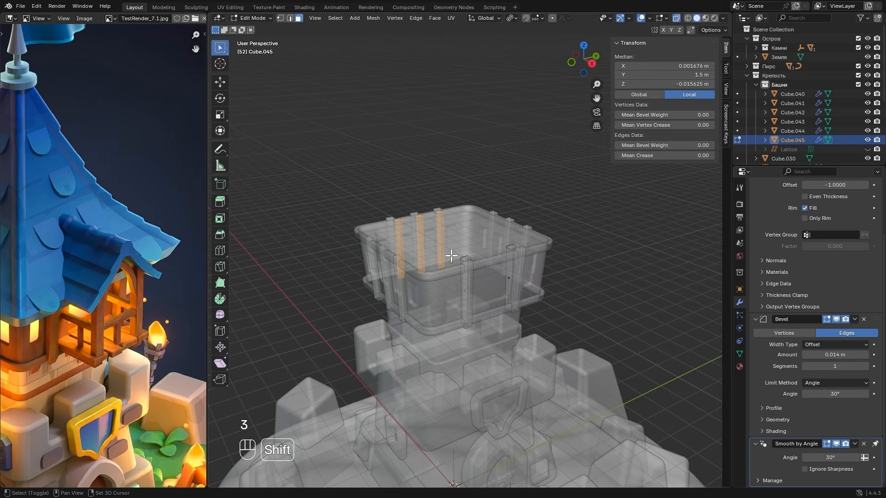
left_click(512, 280, "shift")
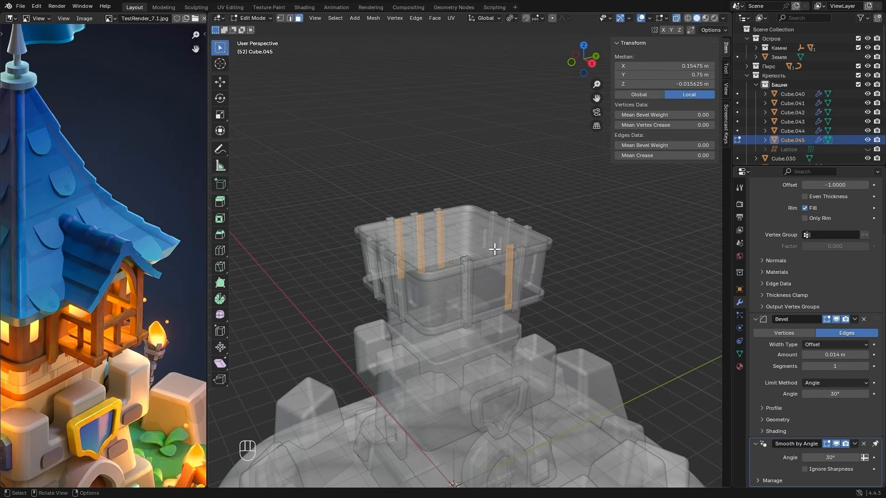
key("x")
left_click(458, 251)
key("alt+z")
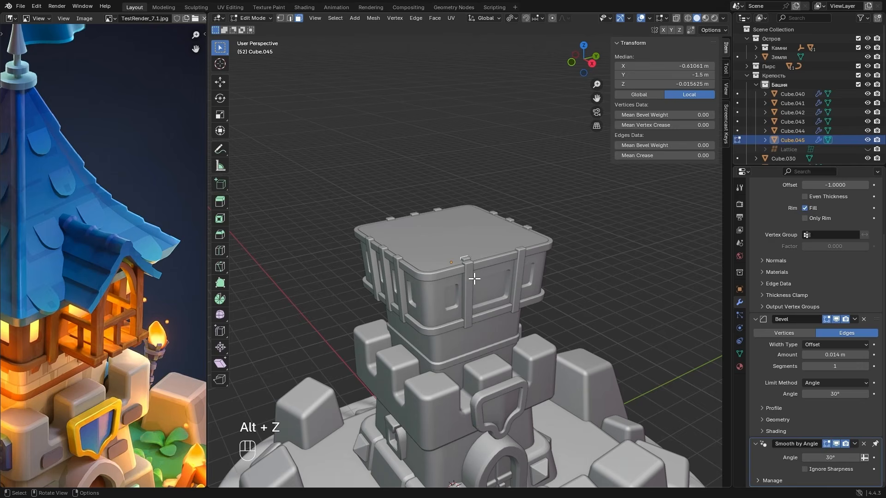
- Move the remaining beam about 0.7 m outward along X and rotate it 90° around Y
key("g")
key("x")
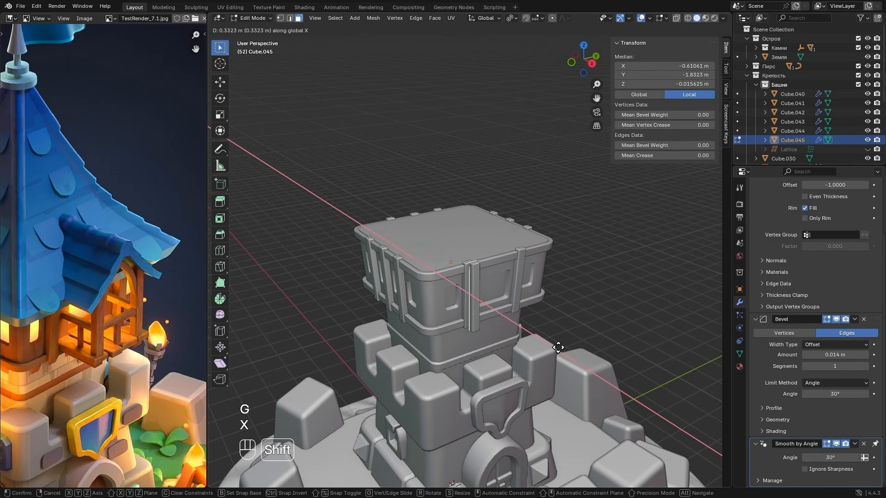
left_click(593, 335)
key("r")
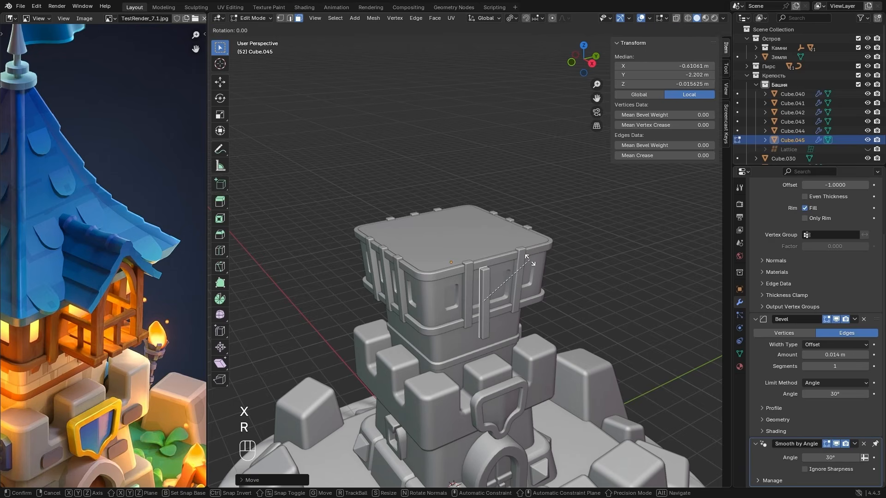
type("y")
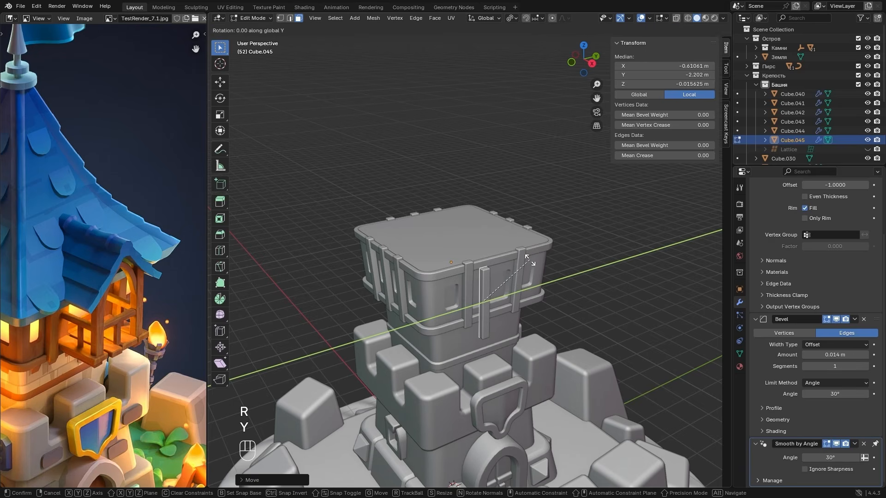
type("90")
key("Return")
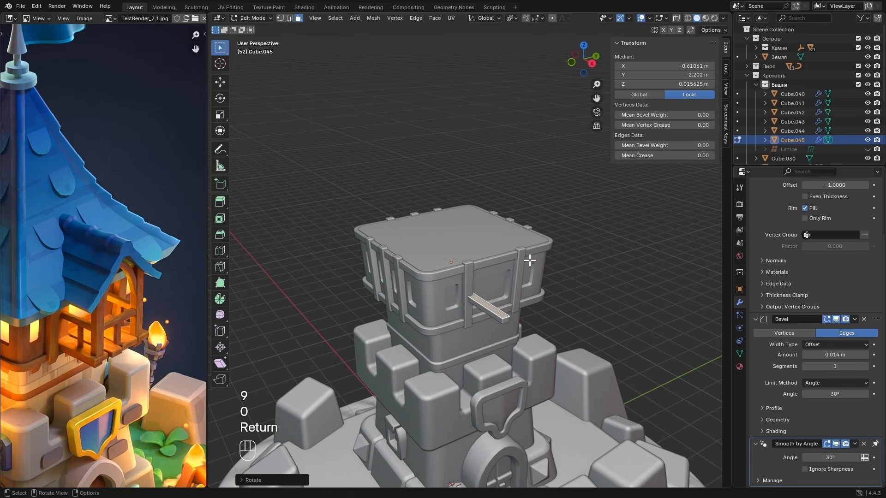
- In the right view, place the horizontal beam at the large window's lower corner, widen it along Y and shift it against the vertical post
left_click(591, 65)
key("g")
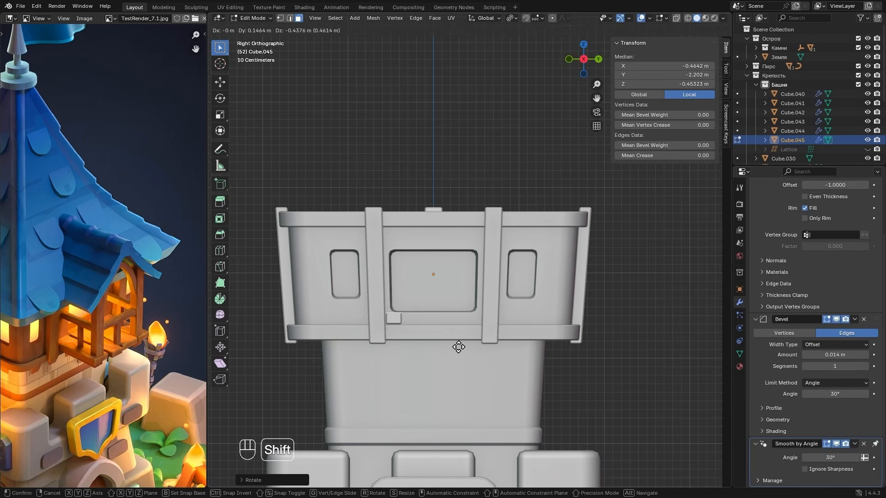
left_click(452, 330)
key("s")
key("y")
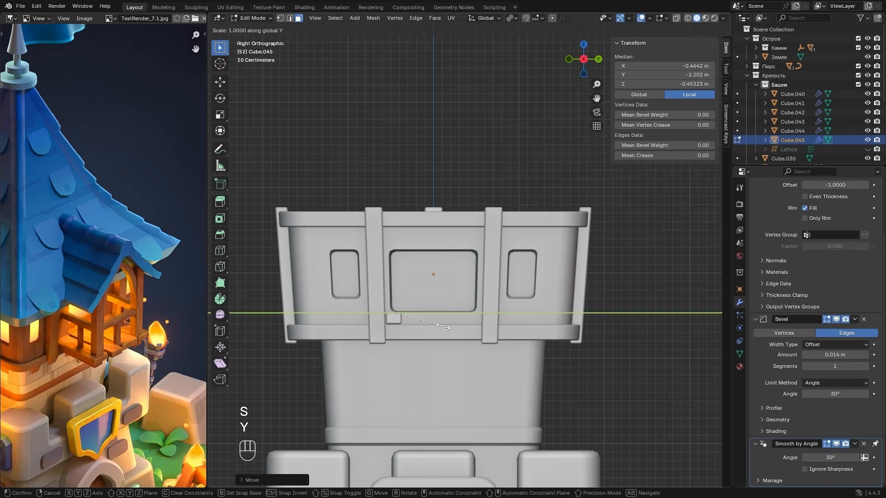
left_click(539, 321)
key("g")
key("x")
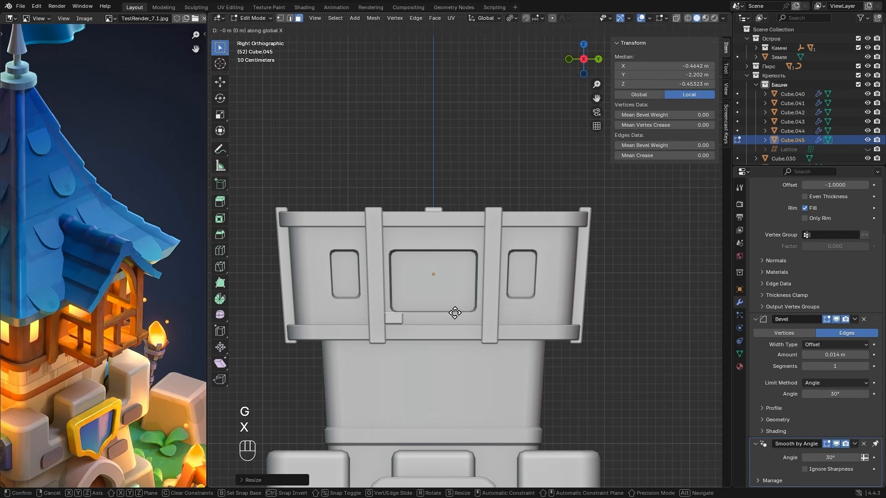
key("y")
left_click(406, 312)
- Shorten the horizontal beam from both ends by sliding its inner and outer end edges along its length
middle_click_drag(422, 307, 471, 332, "alt")
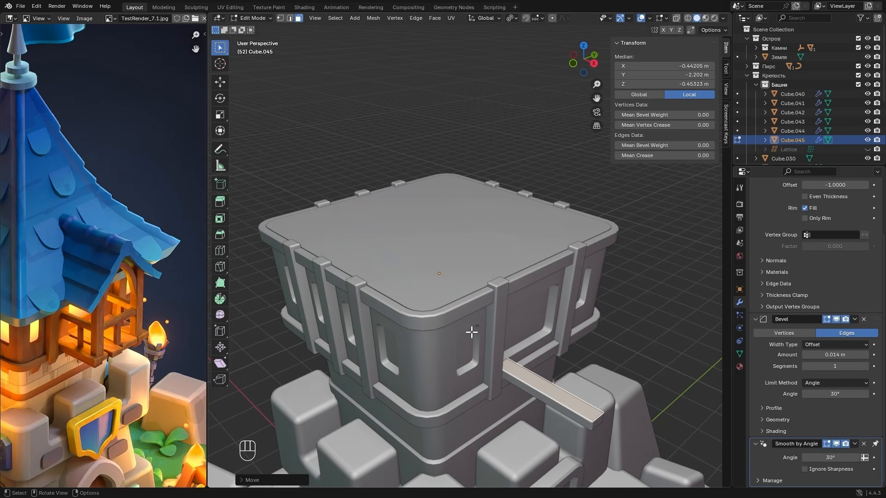
key("2")
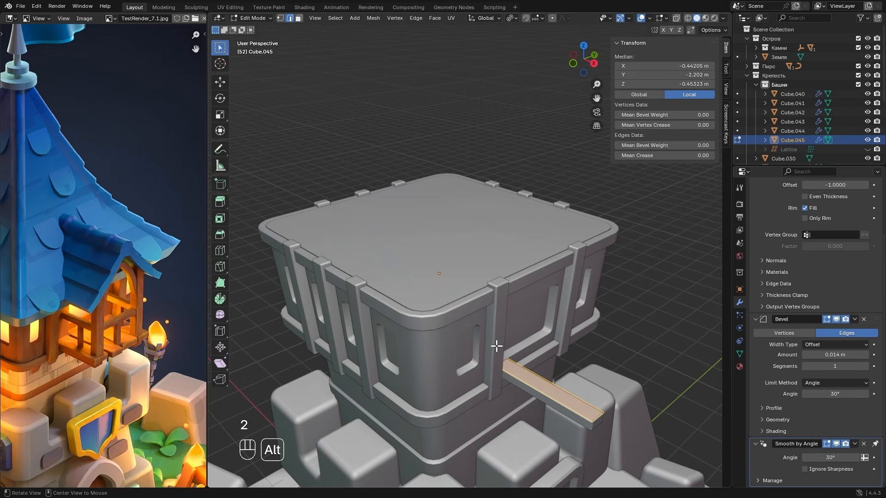
key("alt+z")
left_click(487, 353)
key("g")
key("g")
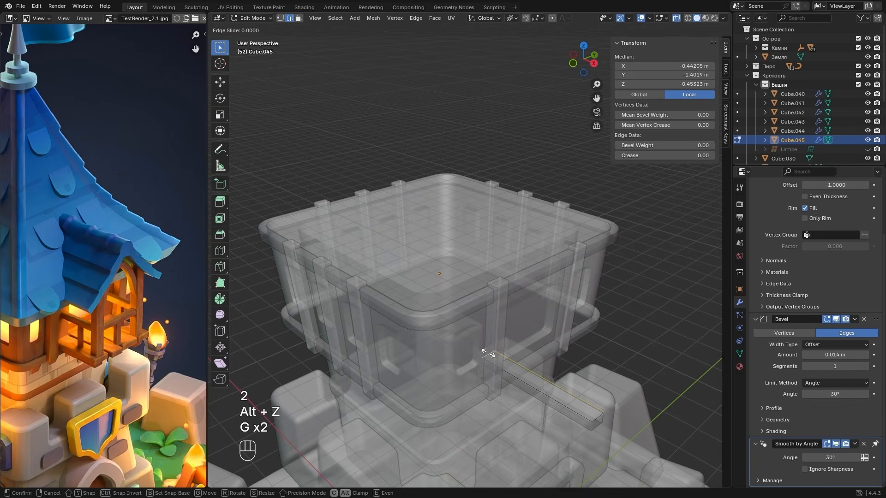
key("shift")
left_click(578, 389)
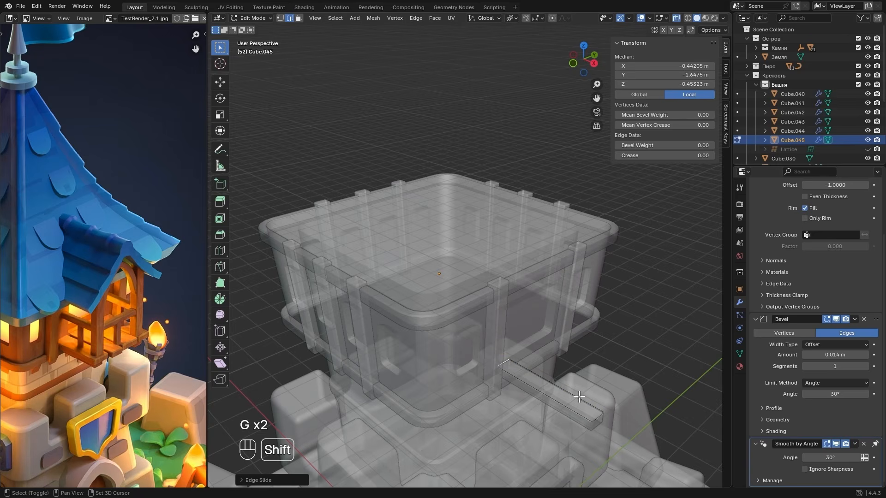
key("alt+z")
key("g")
key("g")
key("shift")
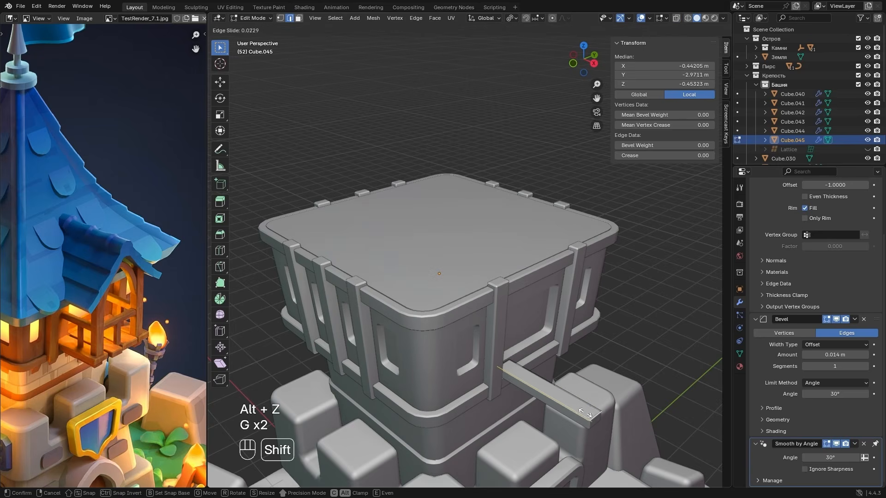
left_click(410, 346)
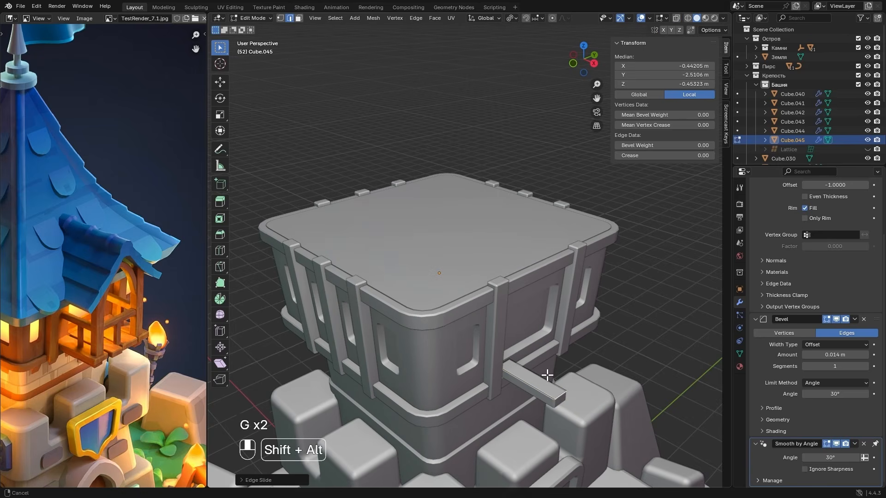
- Move the whole horizontal beam slightly along X toward the tower wall and leave Edit Mode
middle_click_drag(550, 376, 475, 325)
key("h")
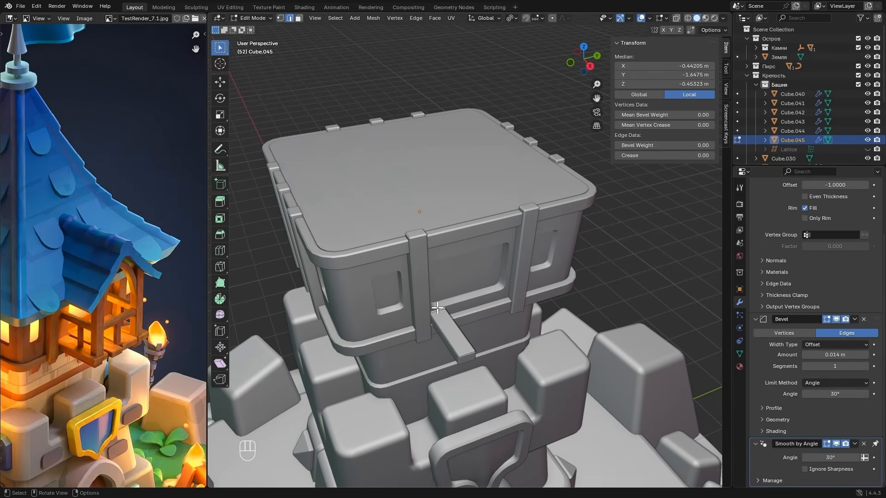
key("g")
key("ctrl+z")
key("g")
key("x")
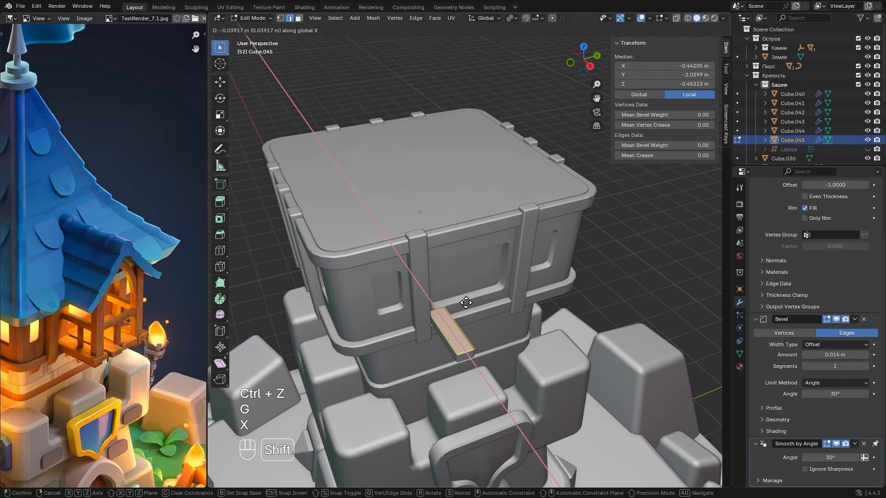
left_click(461, 305)
key("Tab")
- Compare the horizontal beam with the vertical posts and set its Smooth by Angle modifier's angle to 37.5°
middle_click_drag(462, 306, 489, 286)
scroll(489, 285, "up", 4)
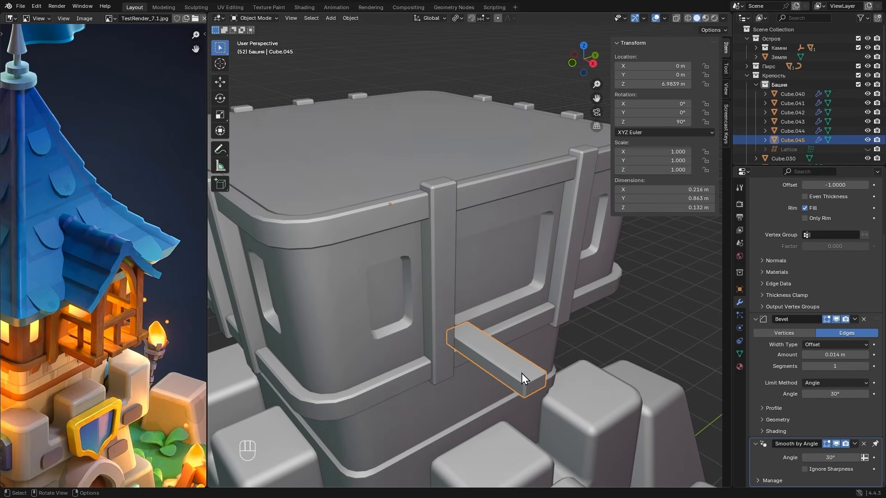
left_click(451, 304)
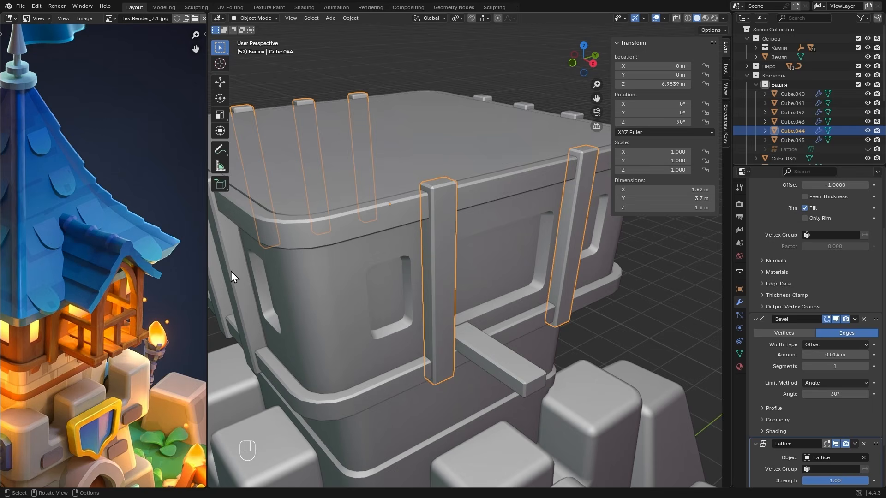
left_click(511, 369)
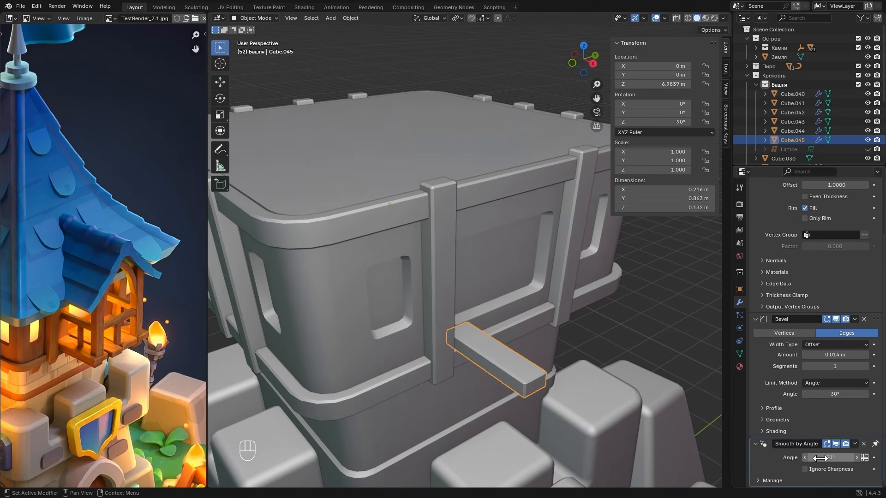
left_click_drag(819, 458, 834, 458)
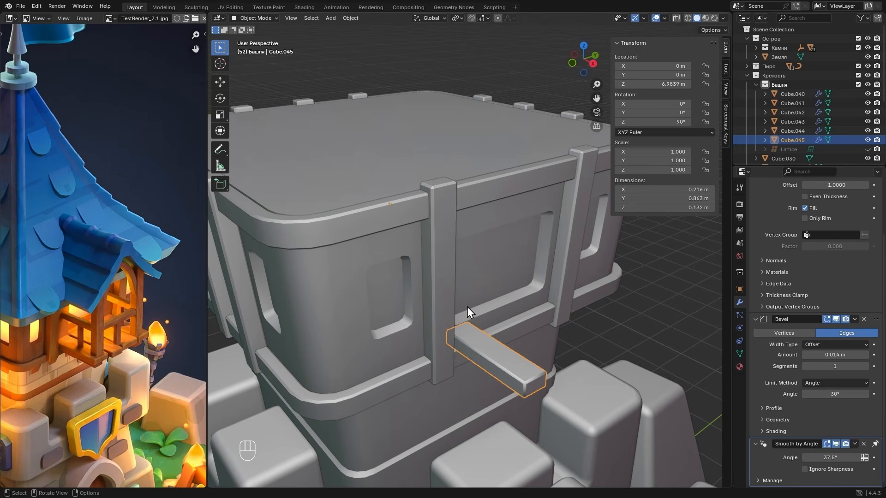
- On the vertical posts flanking the large window, place Smooth by Angle above the Lattice modifier and set its angle to 36.7°
left_click(450, 283)
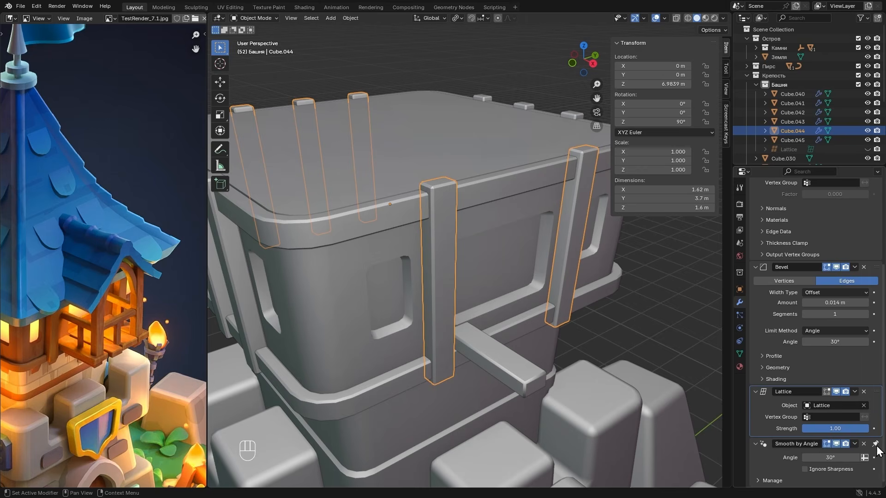
left_click_drag(876, 445, 880, 395)
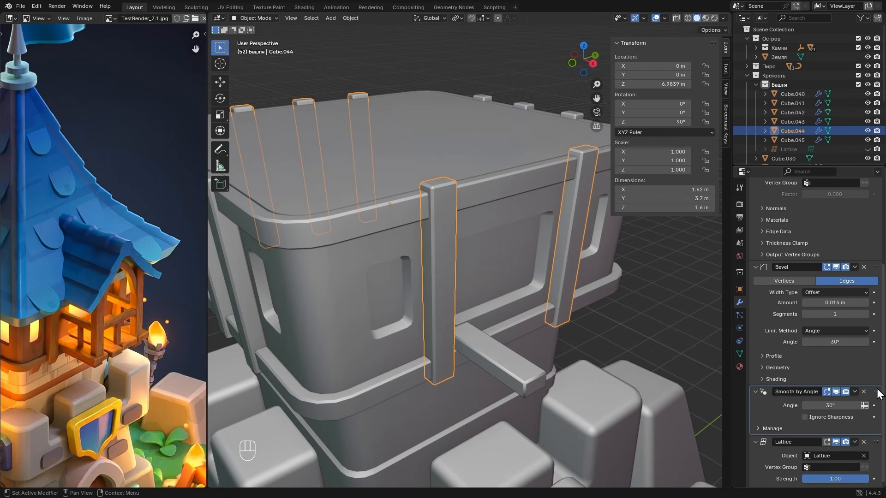
left_click_drag(819, 406, 840, 406)
- On the row of three posts on the adjacent wall, place Smooth by Angle above the Lattice modifier and set its angle to 35.8°
middle_click_drag(447, 345, 403, 310)
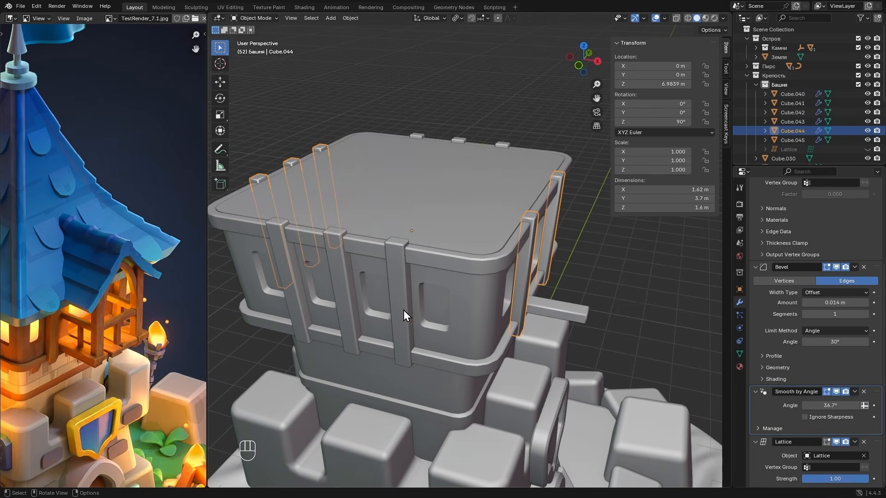
left_click(403, 310)
scroll(855, 373, "down", 3)
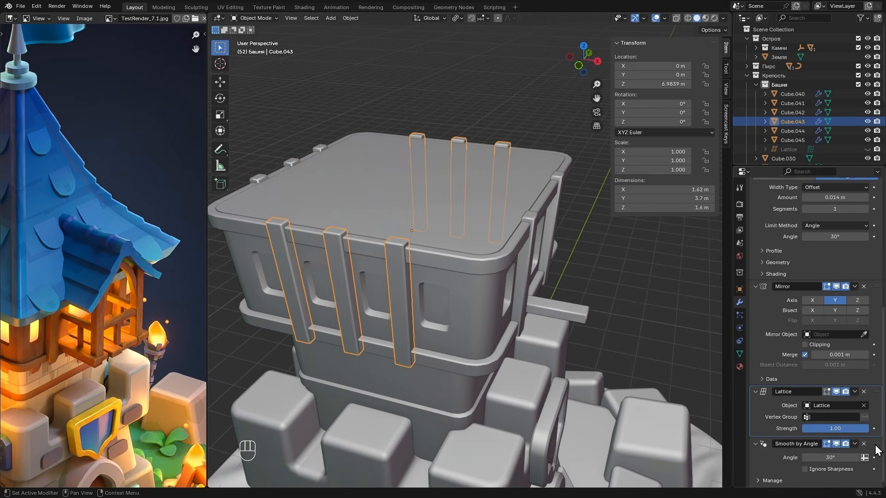
left_click_drag(876, 445, 837, 405)
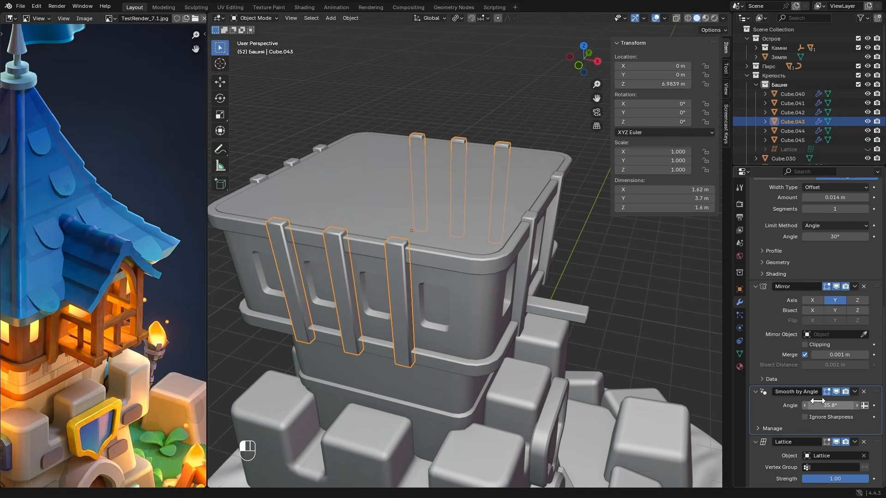
- Add an Array modifier with a count of 4 to the horizontal beam to form the balcony floor planks
middle_click_drag(595, 392, 554, 344)
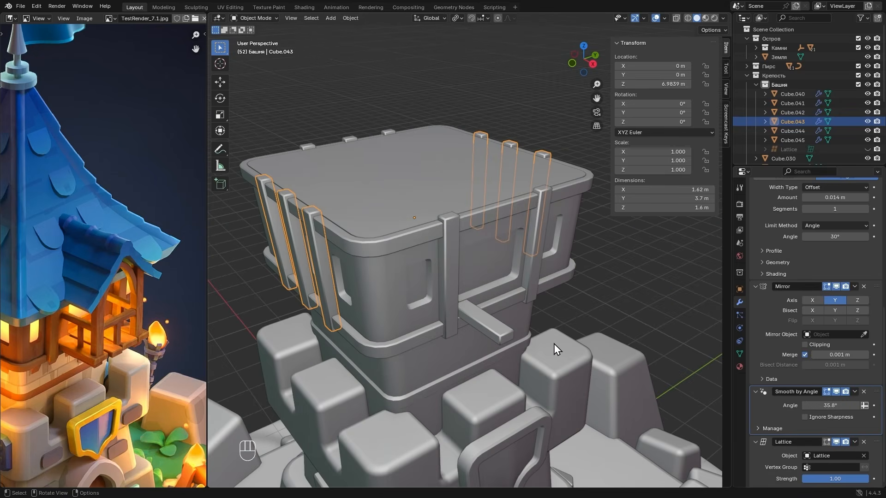
left_click(496, 322)
scroll(794, 243, "up", 5)
left_click(788, 200)
mouse_move(782, 201)
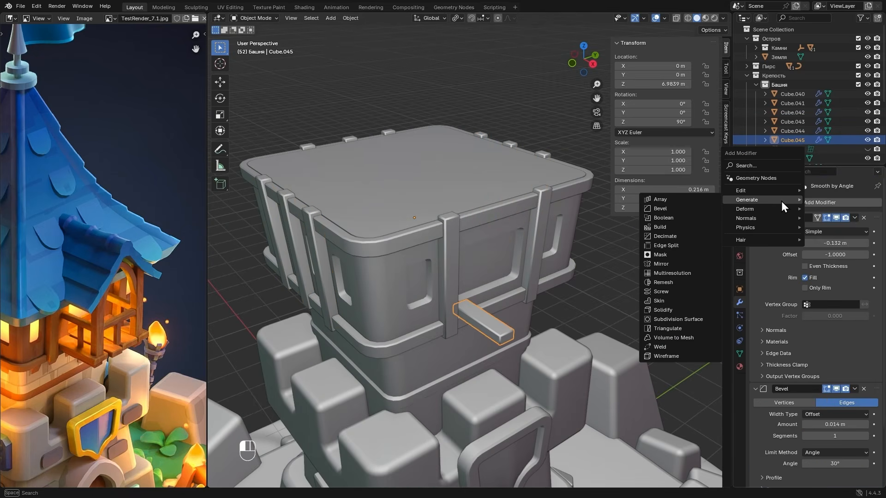
left_click(683, 202)
scroll(804, 332, "down", 8)
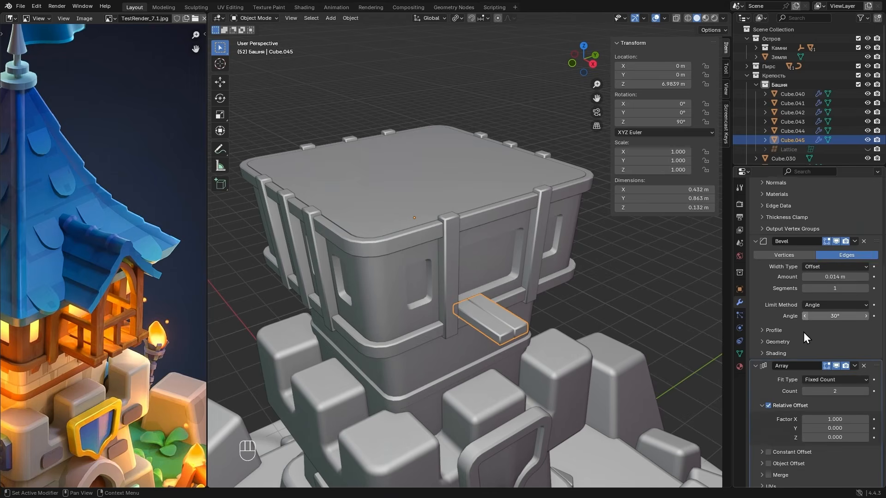
left_click(865, 355)
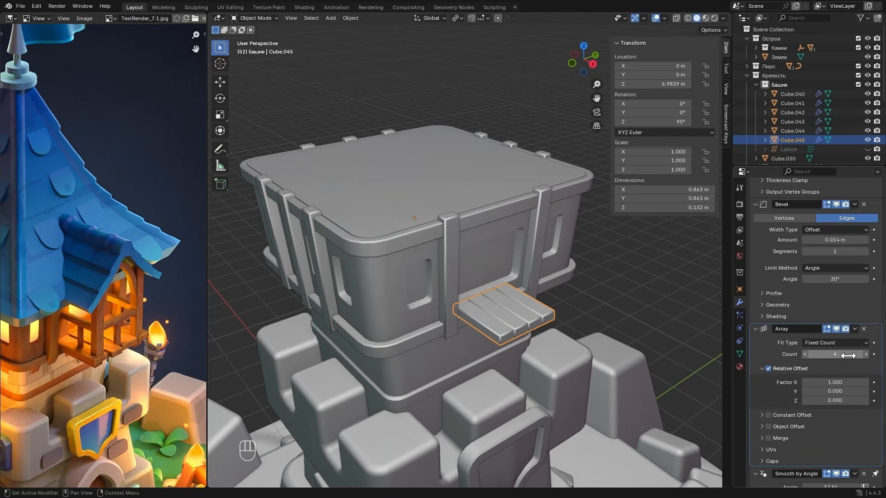
- In Edit Mode, widen the source plank by moving its long side edge along Y by about 0.05 m
key("Tab")
scroll(469, 366, "up", 3)
left_click(469, 366)
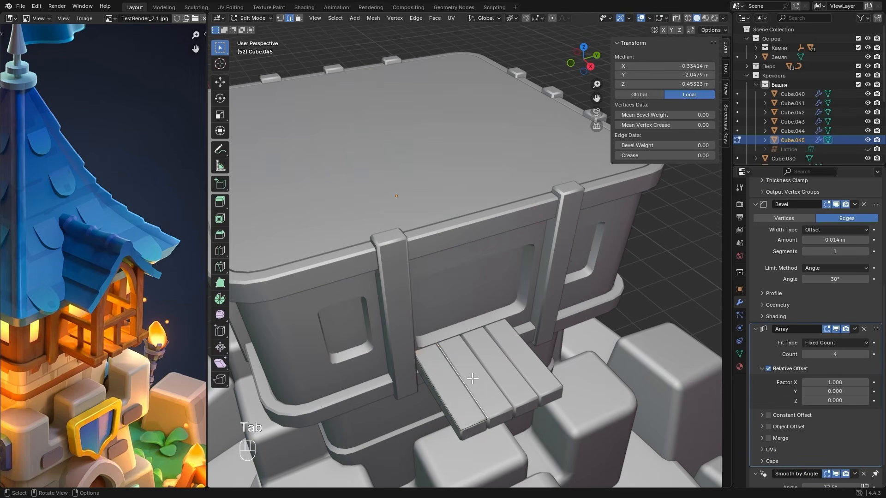
middle_click_drag(470, 366, 491, 366)
key("g")
key("y")
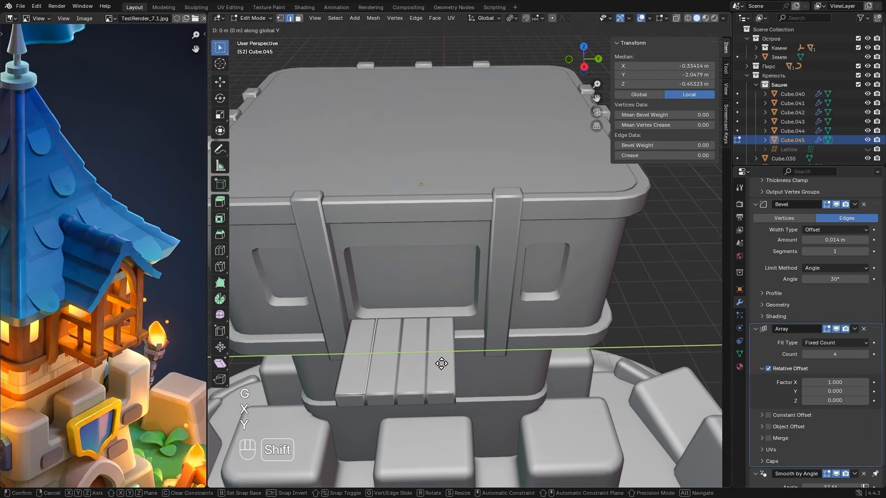
left_click(475, 362)
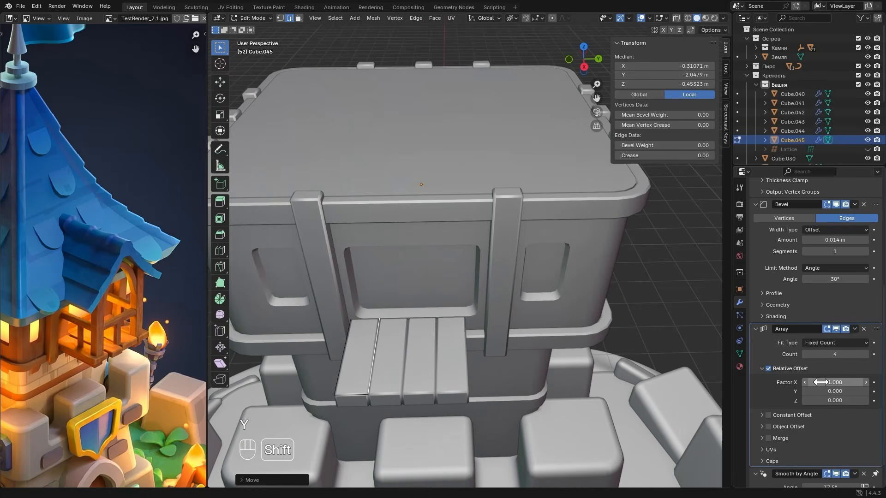
- Set the Array's relative X offset factor to 1.100, widen the source plank further along Y and leave Edit Mode
left_click_drag(820, 381, 834, 381)
key("Tab")
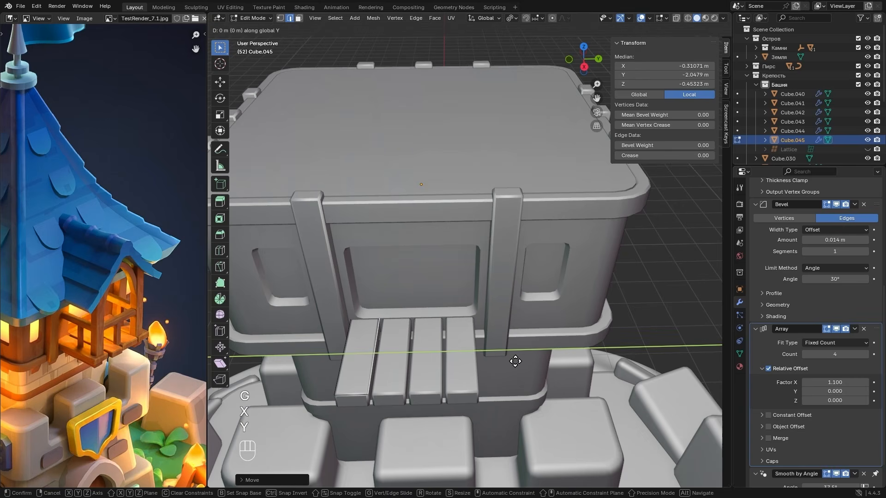
middle_click_drag(535, 361, 527, 340)
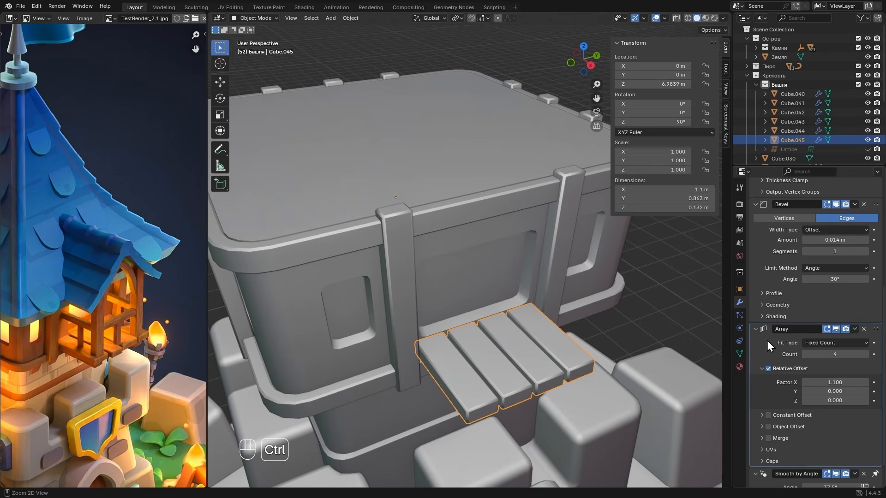
- Apply the Array modifier and shorten the two outermost planks along X by moving their outer end edges about 0.05 m and 0.04 m toward the tower
key("ctrl+a")
key("Tab")
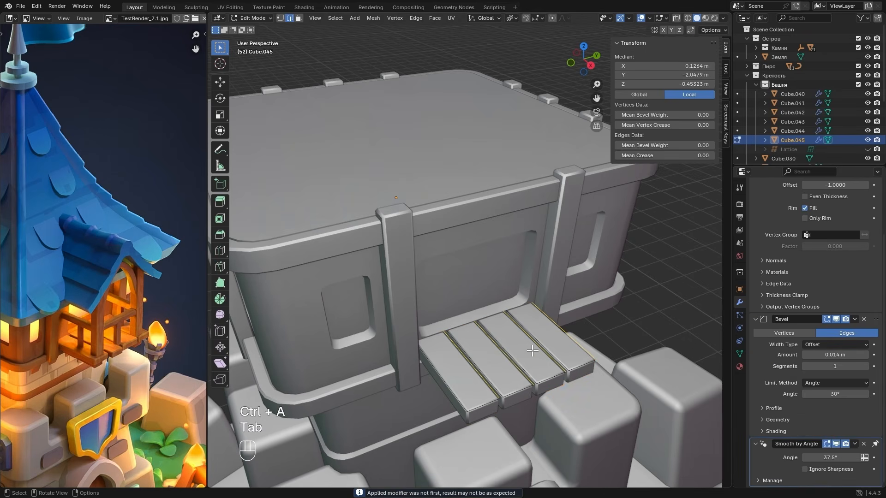
left_click(579, 366)
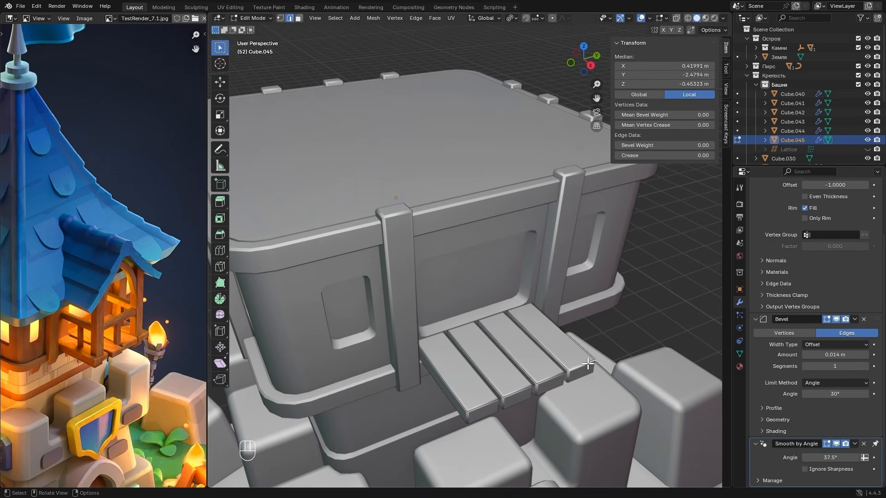
key("g")
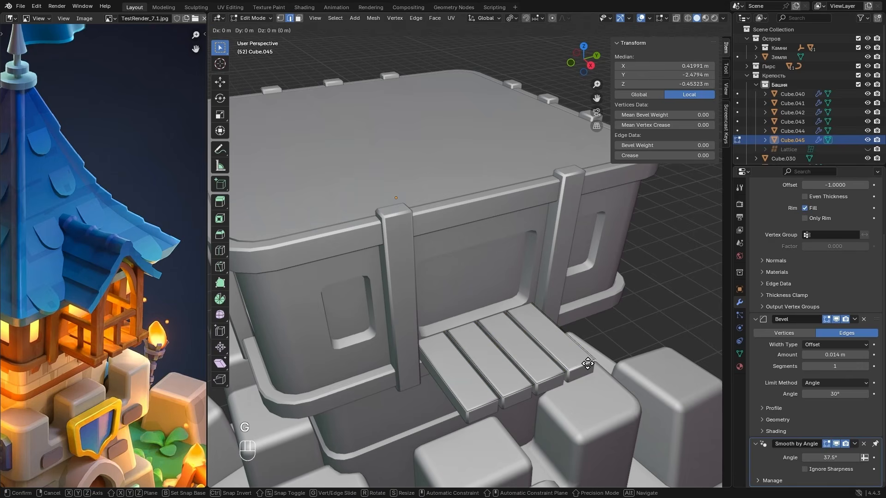
key("x")
key("shift")
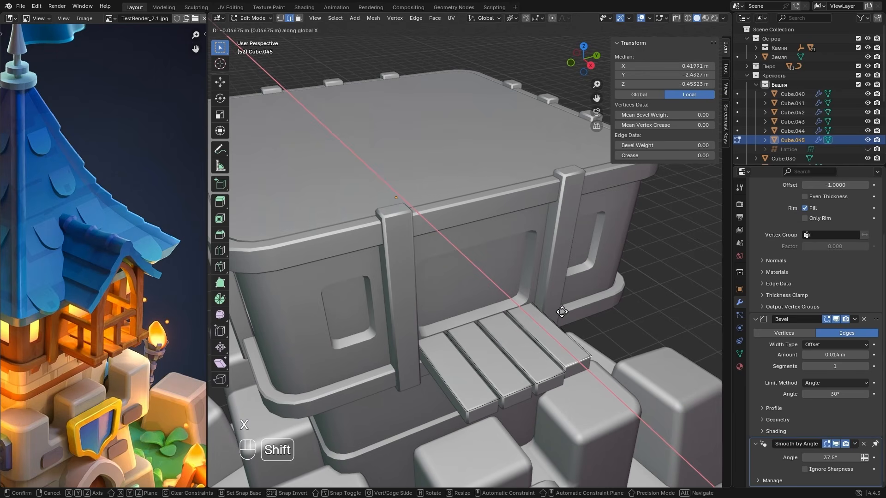
left_click(560, 307)
left_click(487, 404)
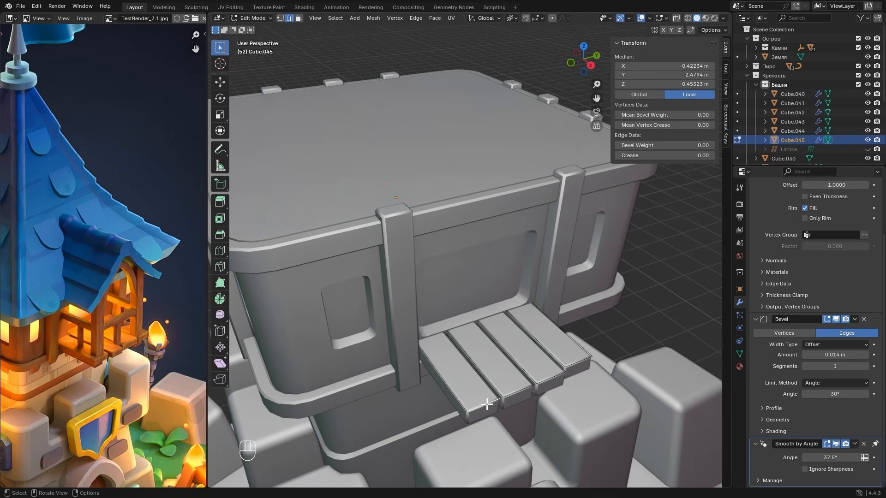
key("g")
key("x")
left_click(478, 352, "shift")
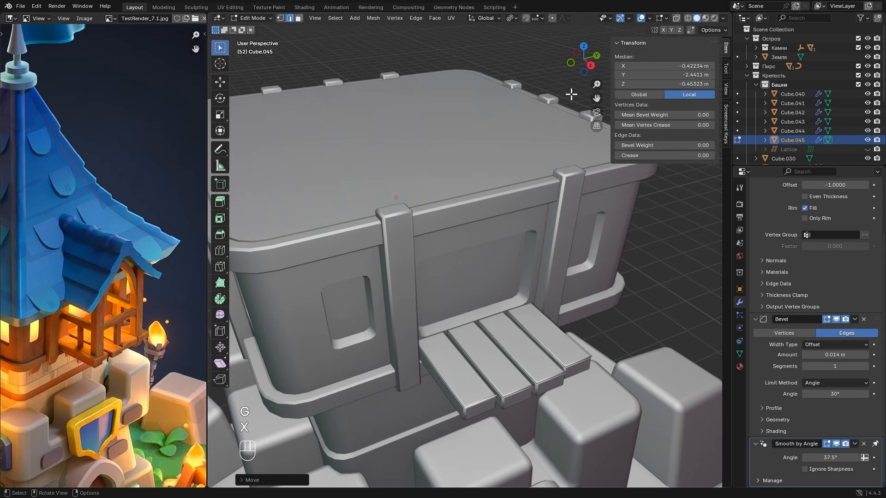
- In top view, extend the outer end of the second plank from the near post by about 0.02 m along X
left_click(584, 46)
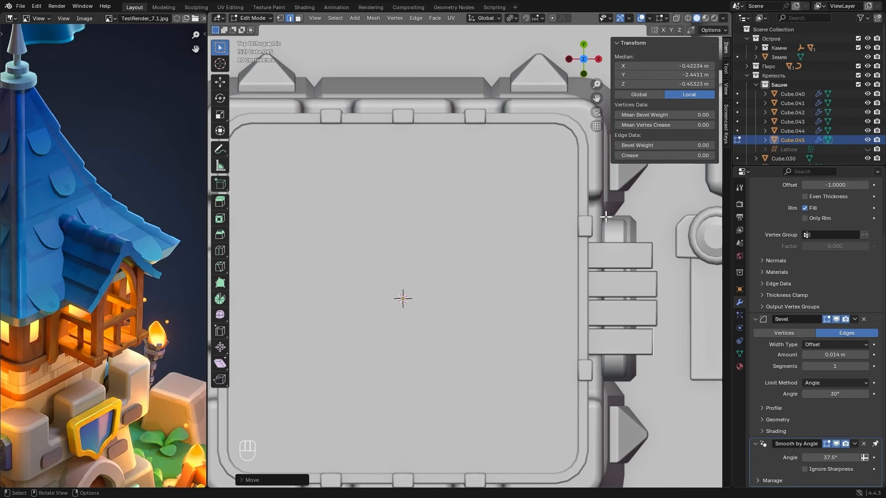
middle_click_drag(606, 217, 477, 222, "shift")
scroll(511, 301, "up", 2)
left_click(533, 323)
key("g")
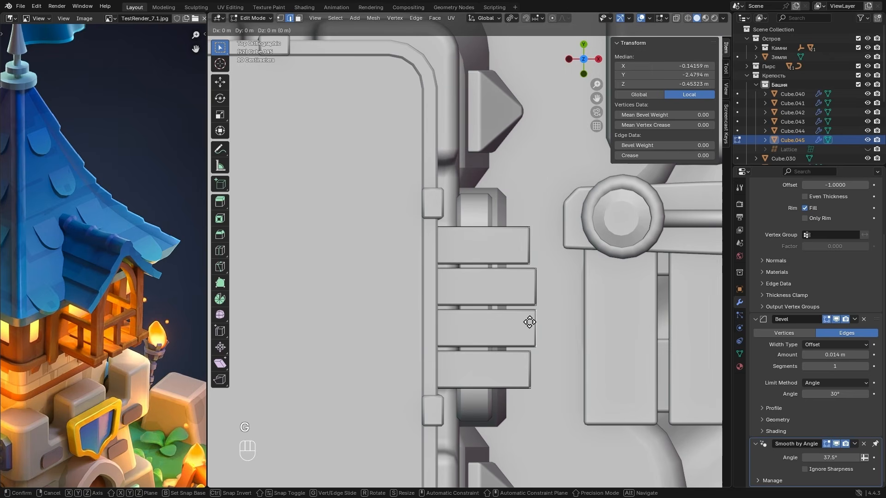
key("x")
left_click(550, 319, "shift")
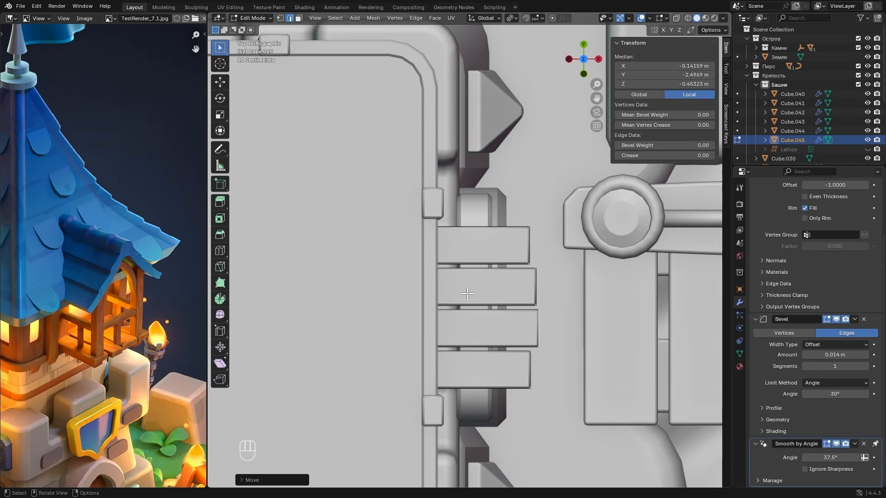
- Shift the facing long edges of the two farthest planks along Y by about 0.02 m to vary their widths, and leave Edit Mode
left_click(480, 268, "alt")
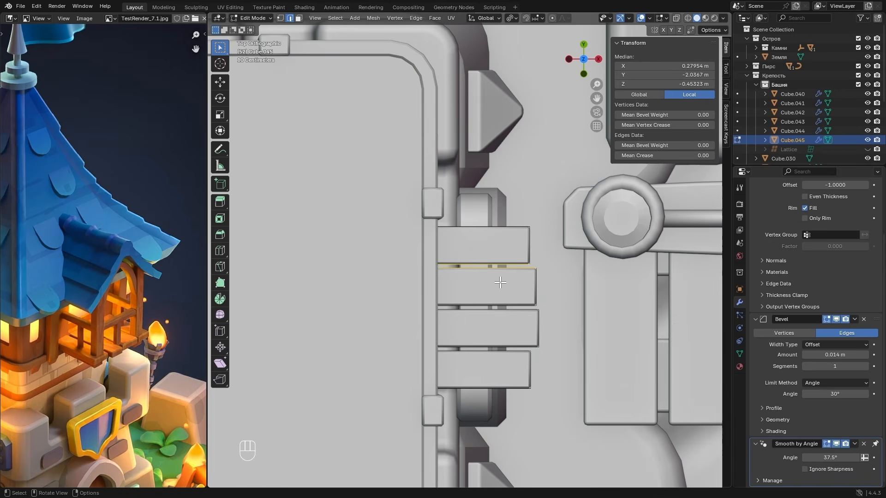
key("g")
key("y")
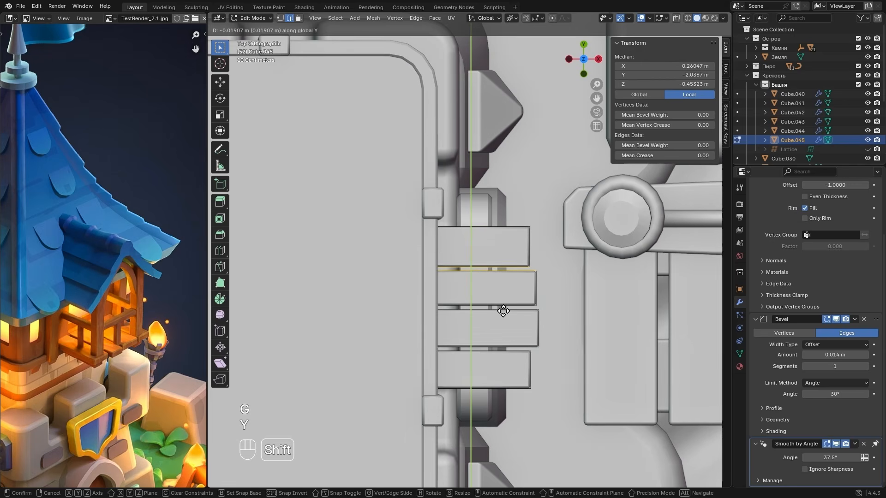
left_click(504, 314)
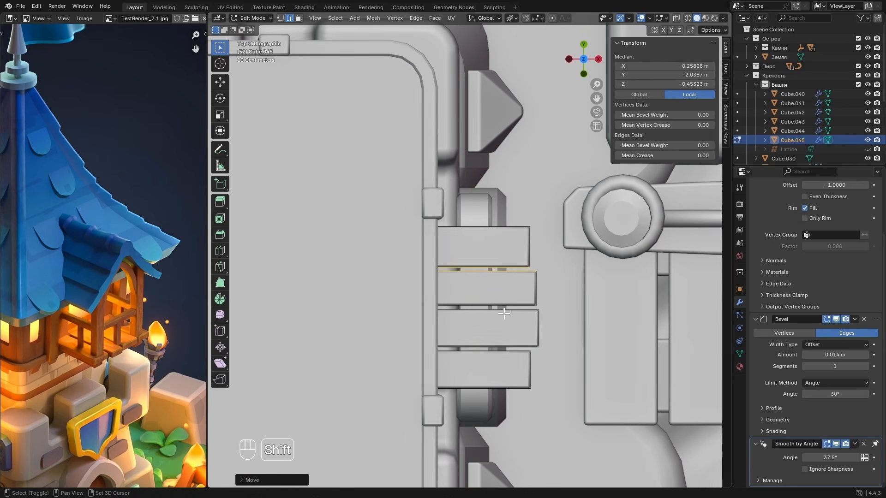
left_click(488, 306, "alt")
key("g")
key("x")
left_click(486, 295)
key("Tab")
- Check the floor against the reference balcony, and duplicate the plank beside the near post in place using face selection
middle_click_drag(562, 322, 532, 277)
scroll(545, 237, "down", 2)
left_click(544, 238)
scroll(544, 238, "down", 2)
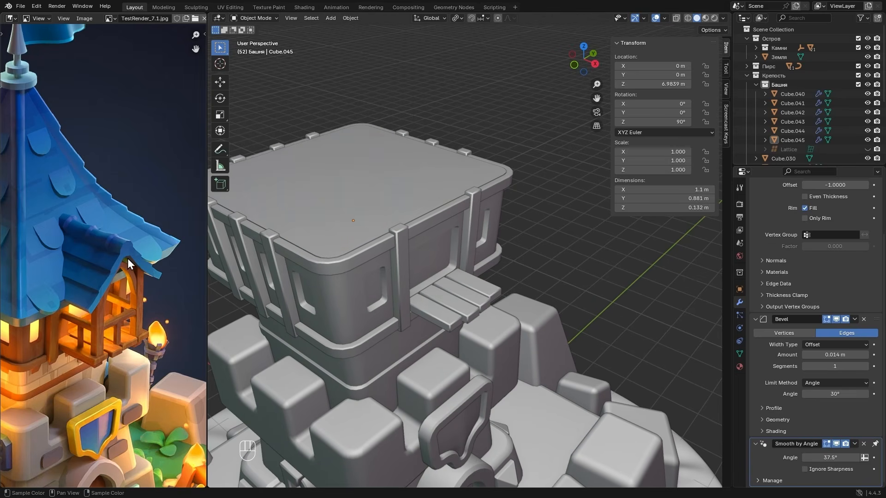
left_click(466, 308)
key("Tab")
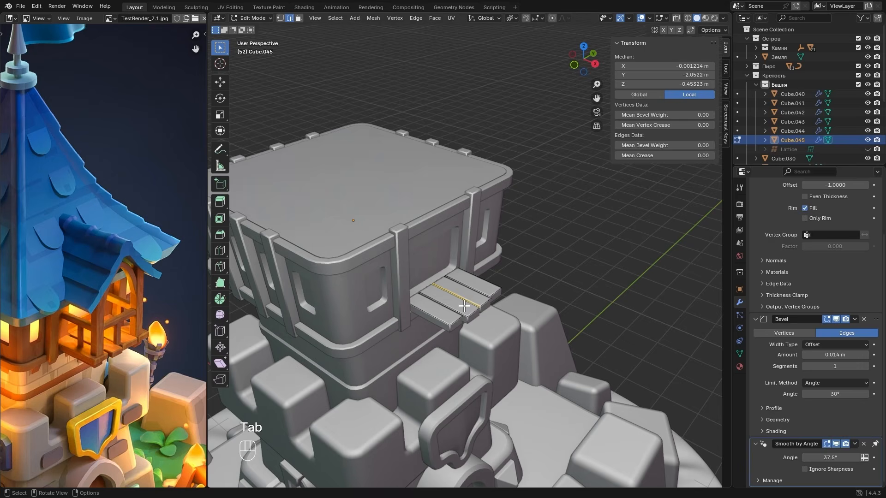
key("3")
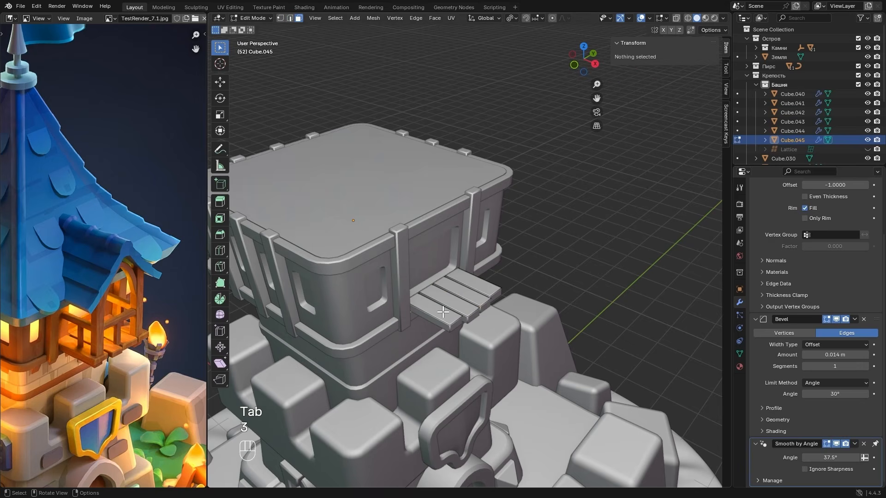
left_click(418, 317)
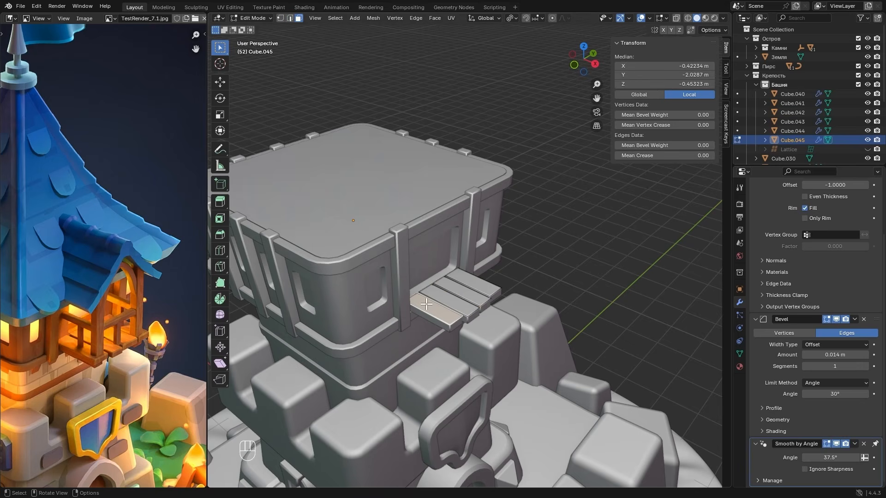
key("shift+d")
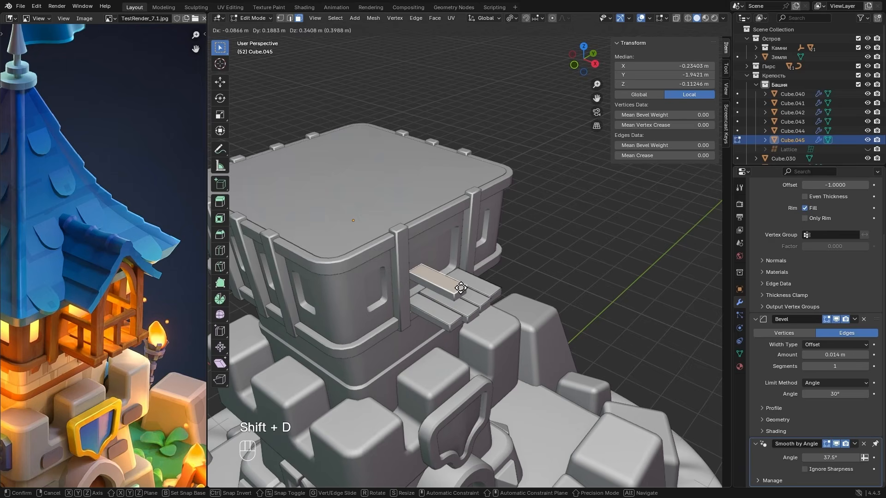
right_click(460, 289)
- Separate the duplicated plank into its own object, leave Edit Mode and select the new object
key("ctrl+f")
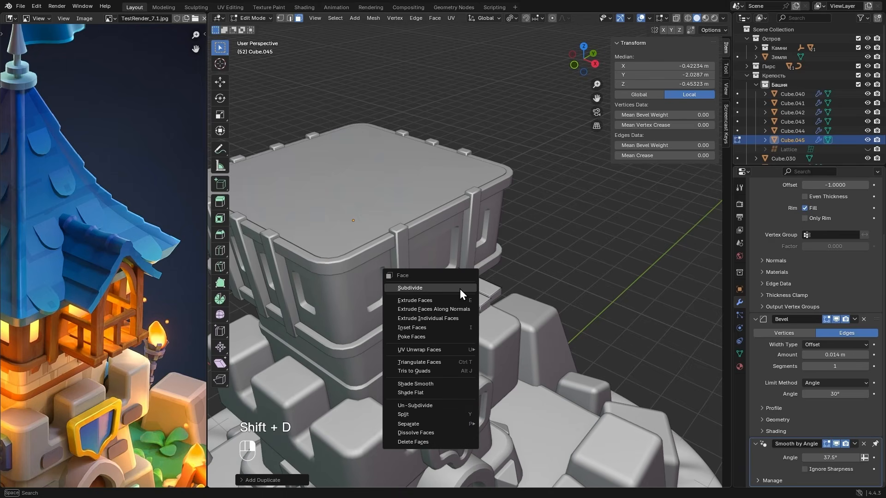
mouse_move(417, 424)
left_click(509, 423)
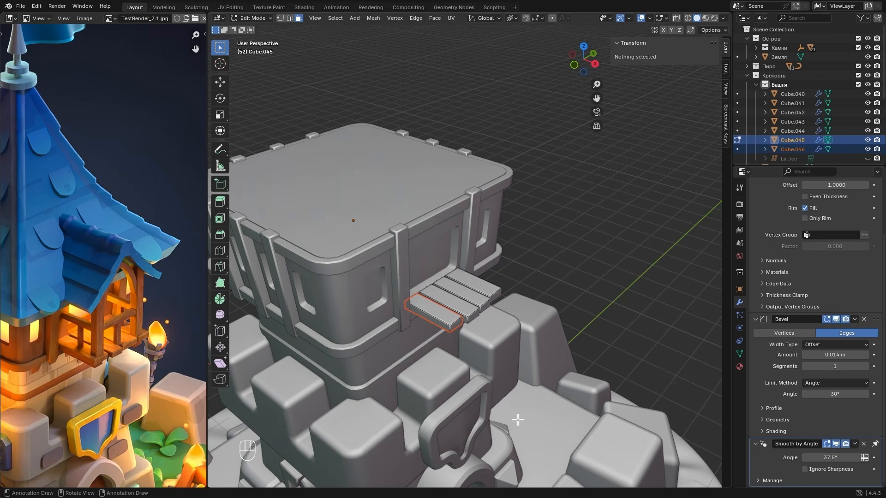
key("Tab")
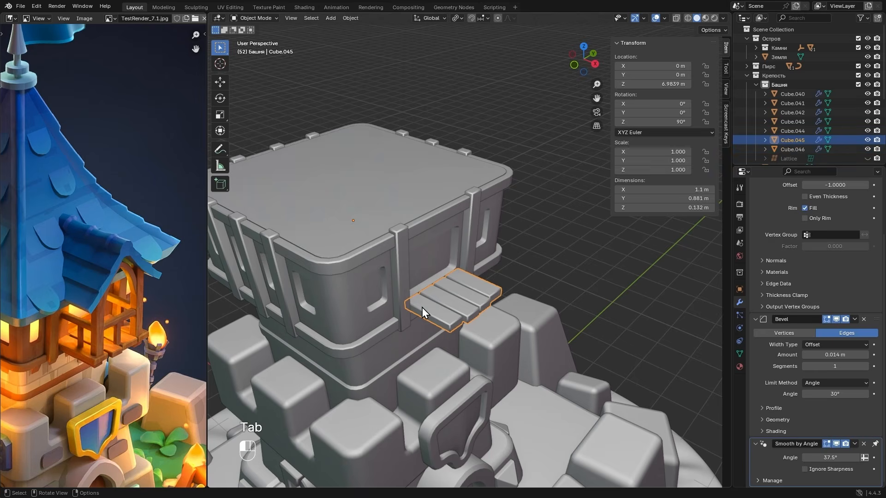
left_click(442, 306)
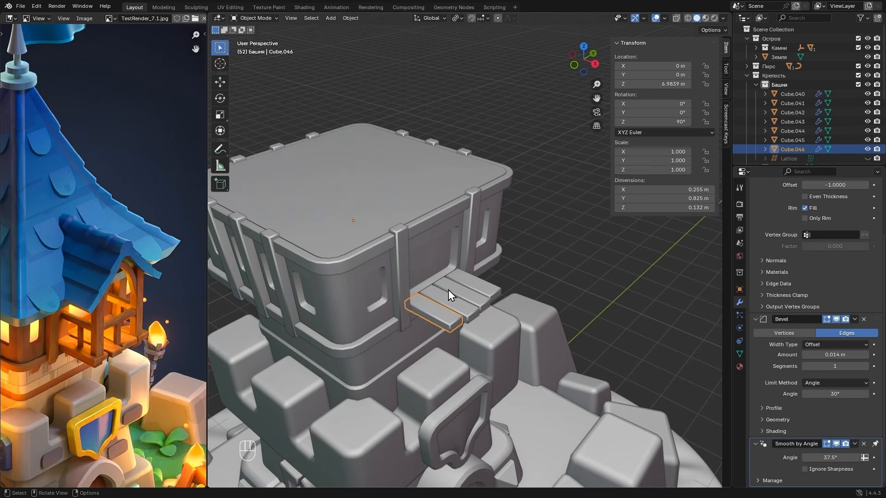
- Rotate the separated plank's whole mesh 90° about Y to stand upright, and raise it about 0.38 m along Z onto the floor
key("Tab")
key("a")
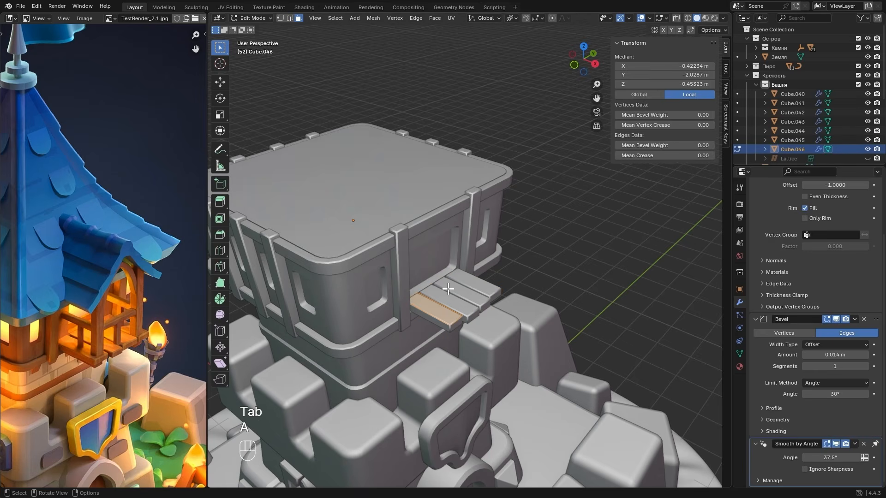
type("r")
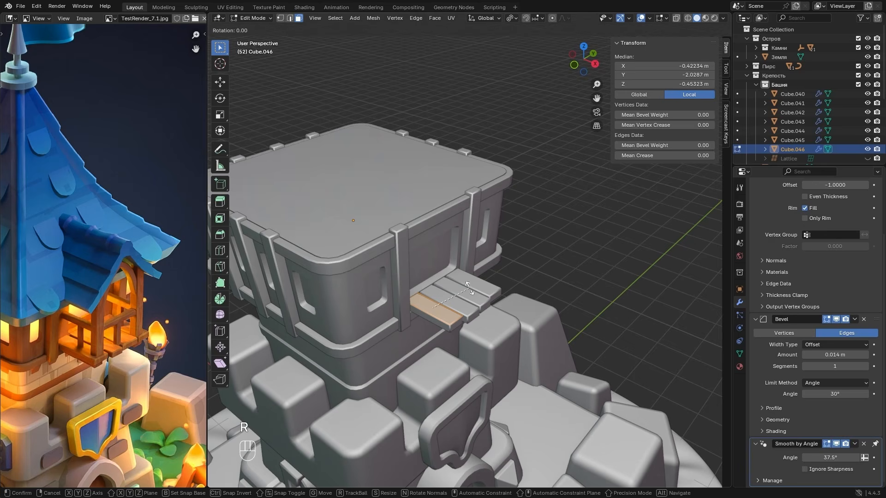
type("y90")
key("Return")
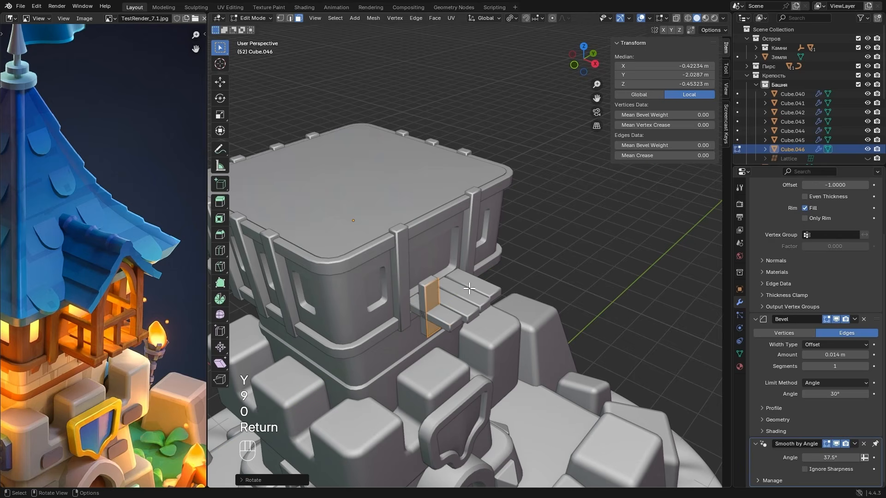
key("g")
key("z")
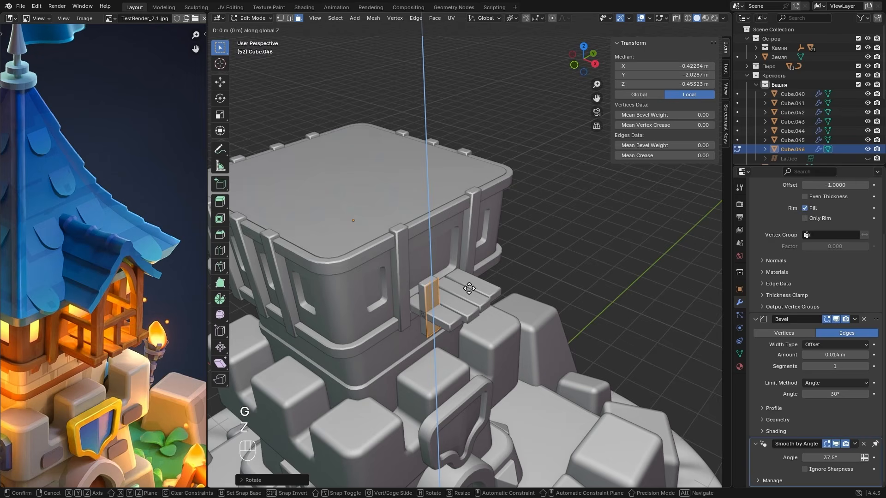
left_click(472, 264)
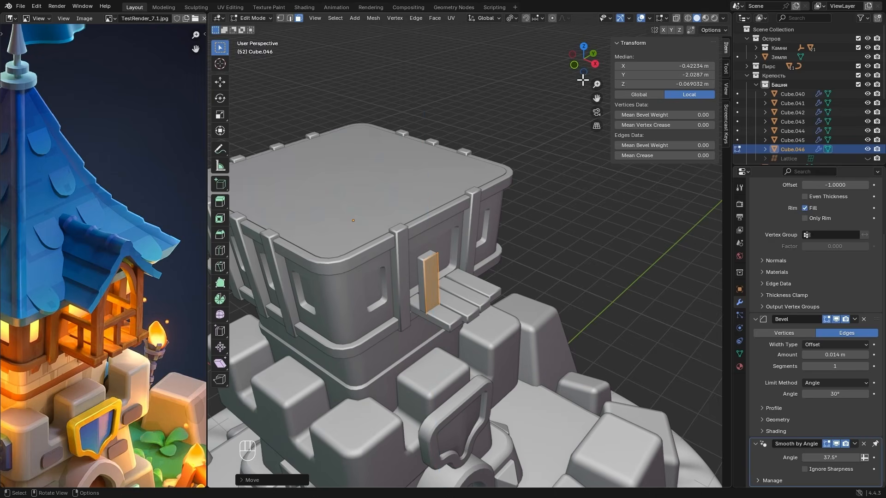
- In top view, move the upright post about 0.37 m outward along X and narrow it along Y to about 0.175 m
left_click(584, 47)
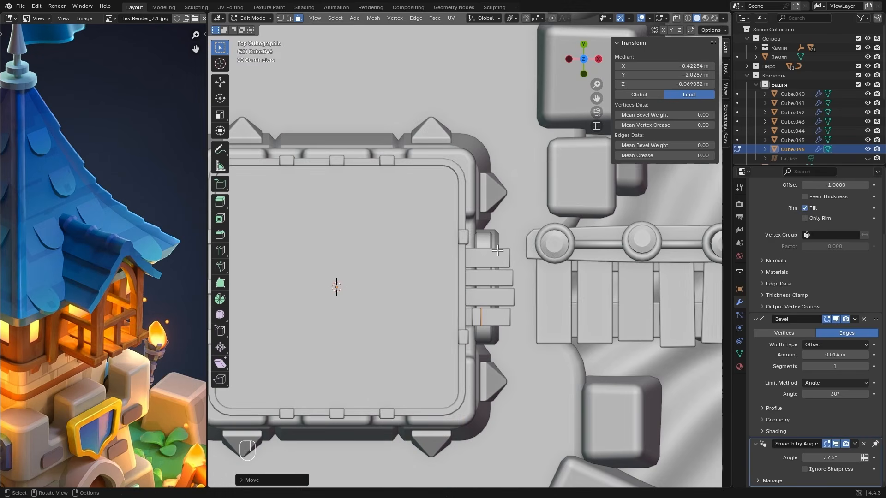
scroll(497, 251, "up", 2)
key("g")
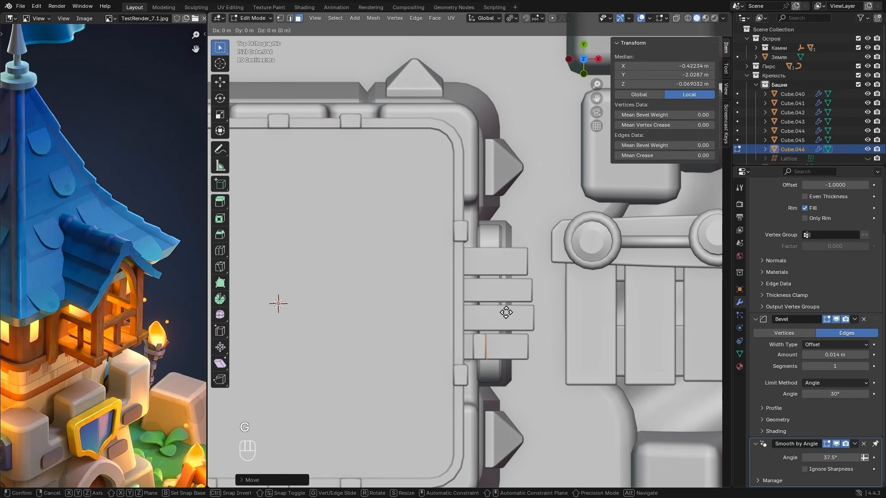
key("x")
key("shift")
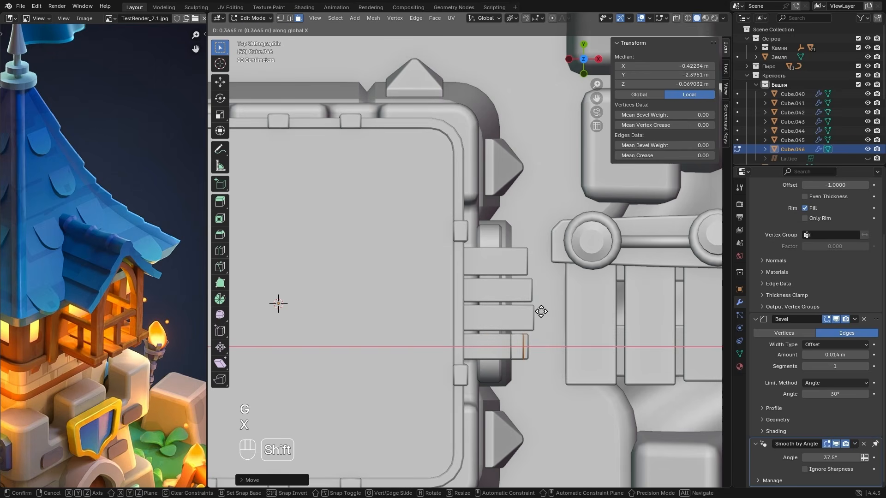
left_click(545, 319)
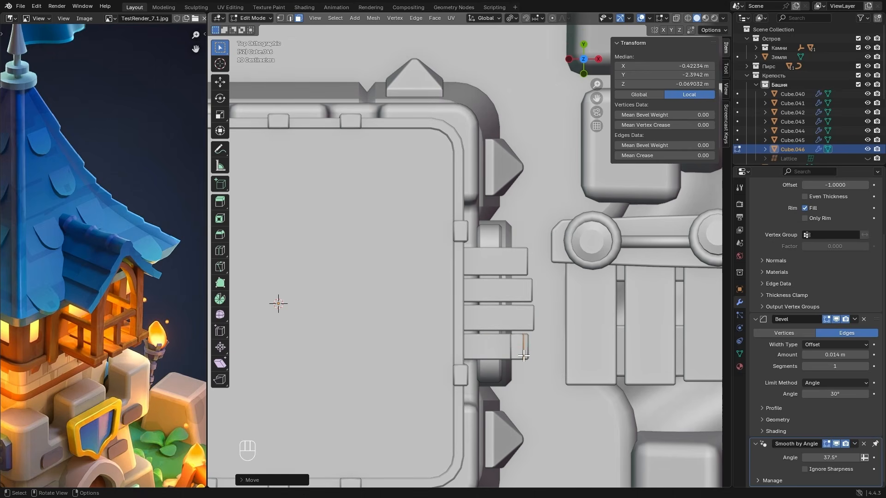
key("s")
key("y")
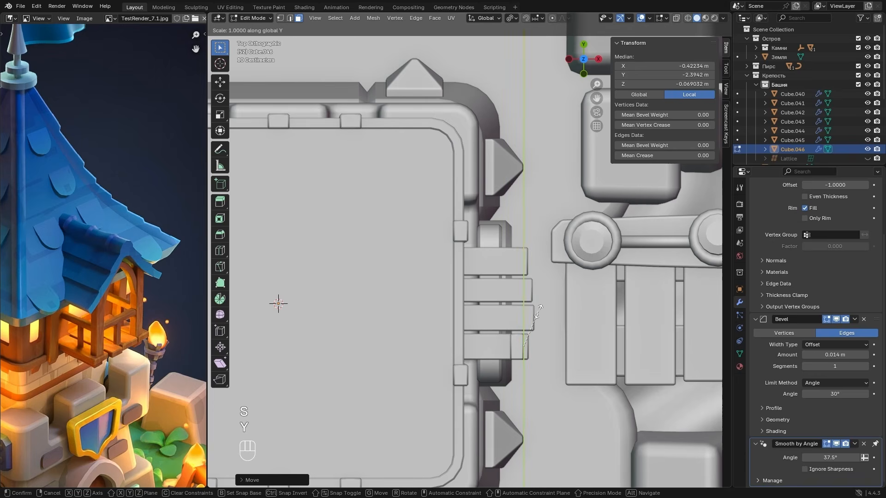
left_click(533, 322)
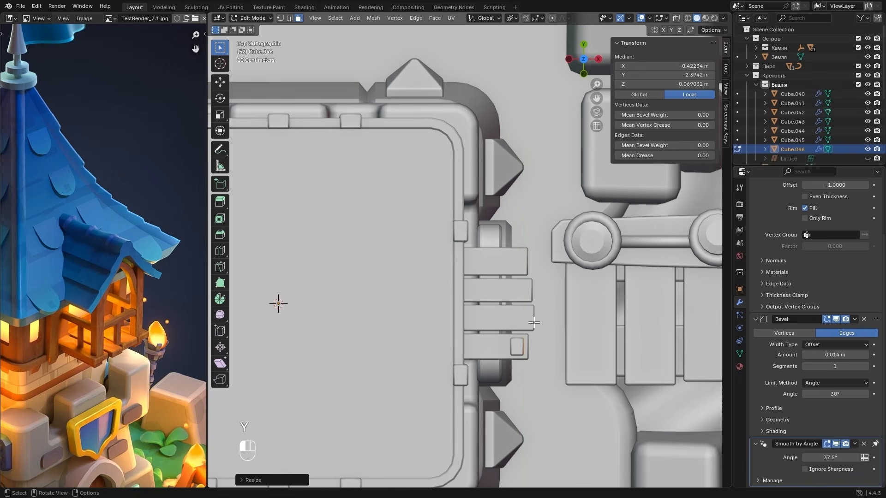
- In front view, raise the post's top vertices about 0.55 m along Z, and leave Edit Mode
left_click(583, 73)
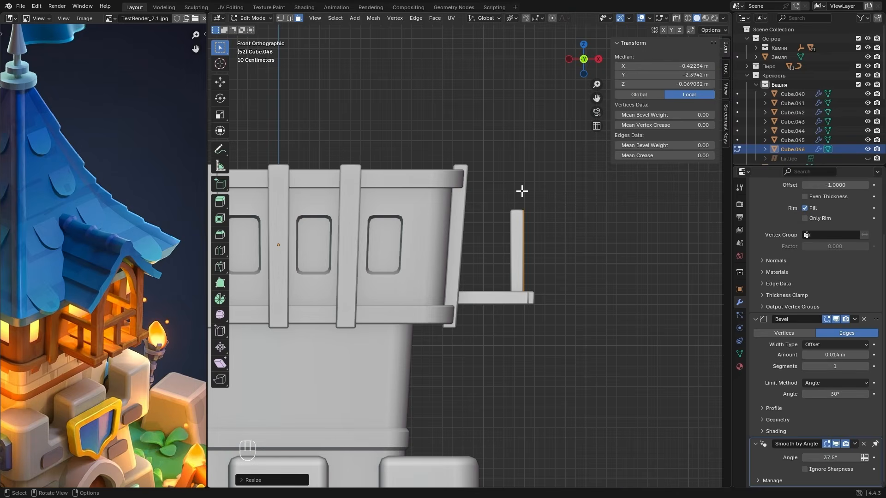
key("1")
key("alt+z")
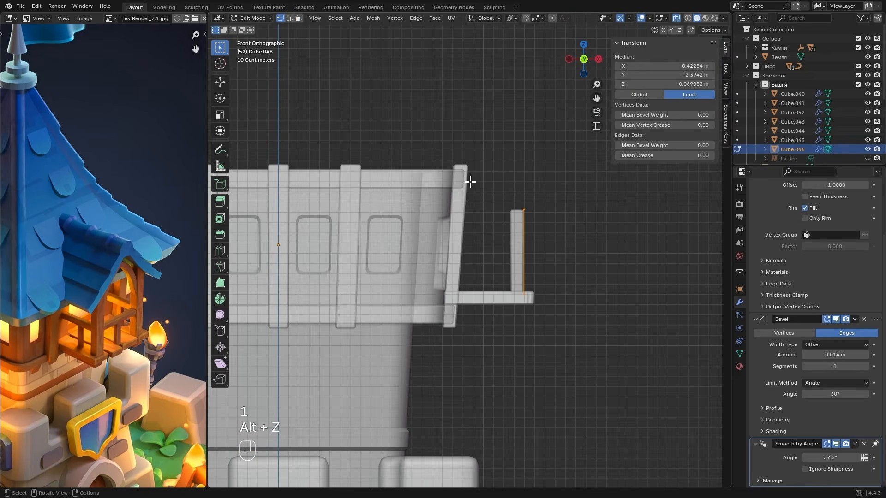
left_click_drag(471, 182, 581, 238)
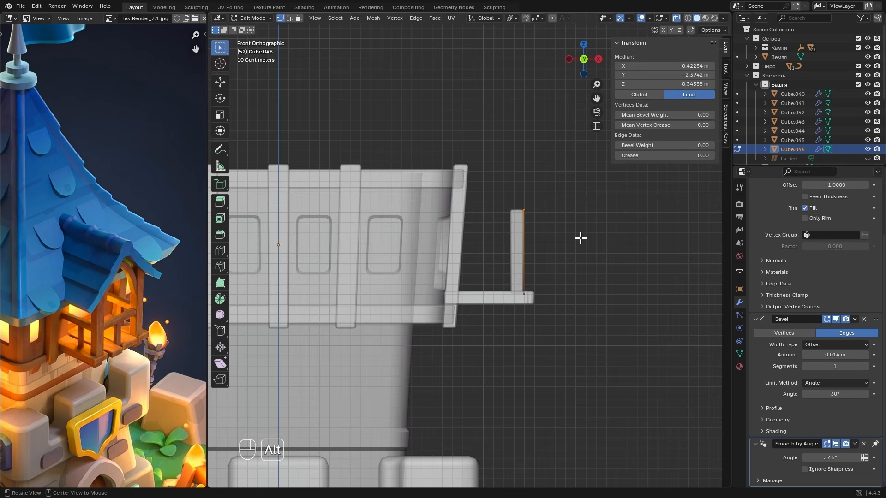
key("alt+z")
key("g")
key("z")
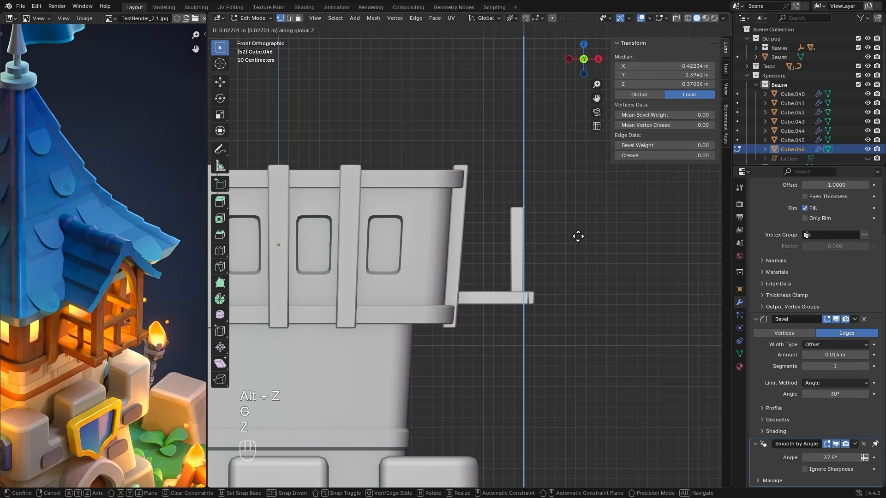
left_click(574, 184)
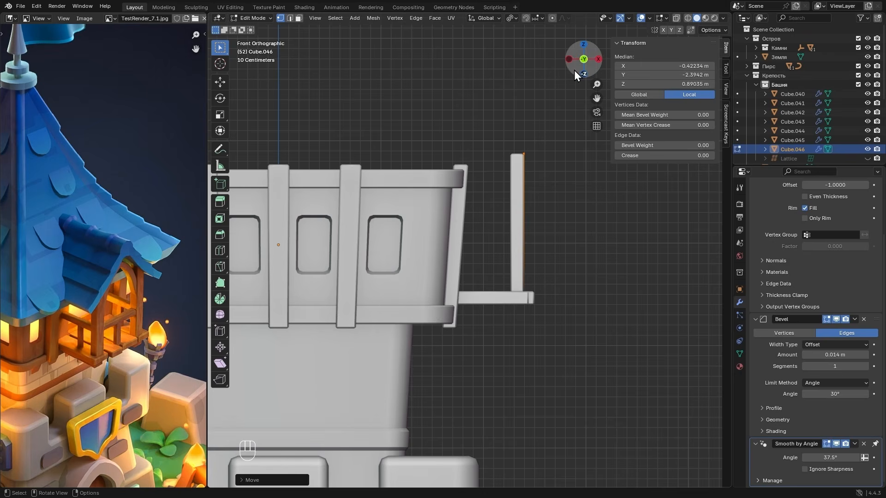
left_click_drag(574, 70, 527, 170, "alt")
key("Tab")
- Set the post's Solidify thickness to -0.16 m
scroll(797, 220, "up", 3)
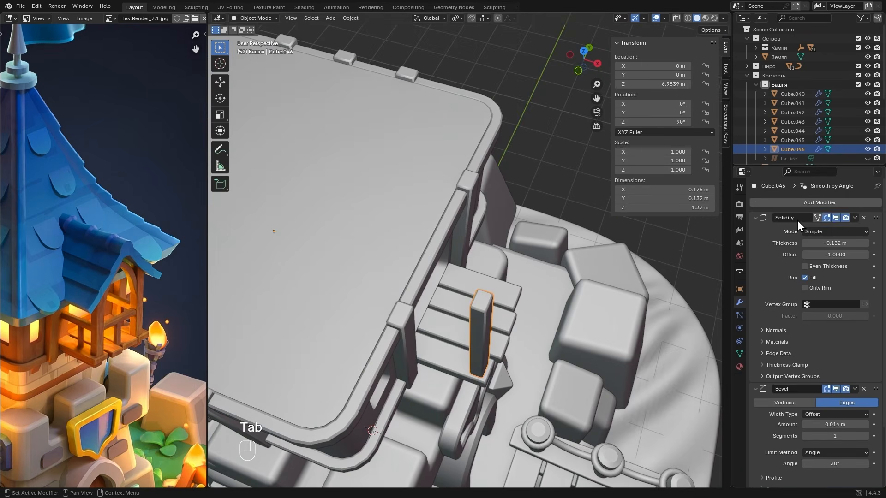
left_click_drag(830, 243, 839, 243, "shift")
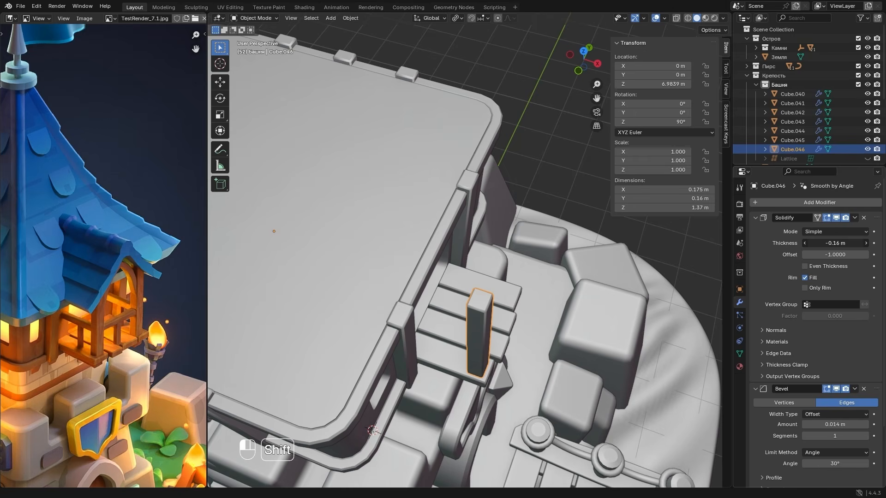
left_click_drag(667, 280, 526, 235, "alt")
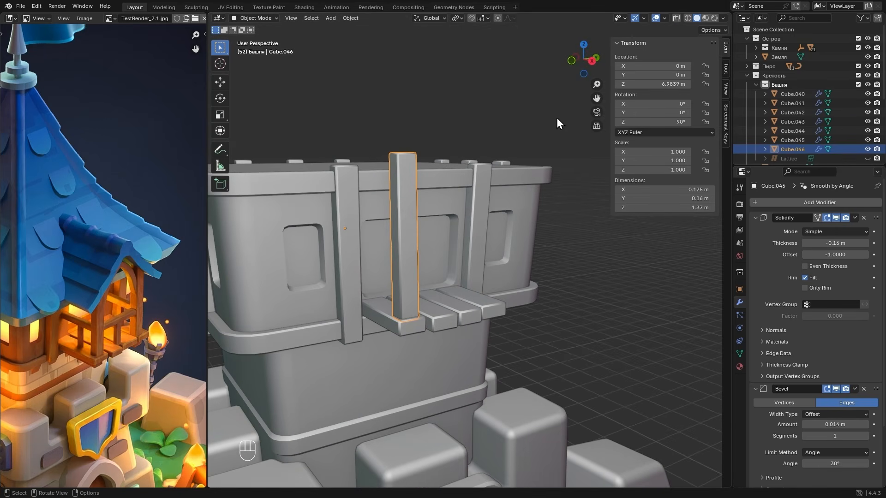
- Add a Mirror modifier to the post to create its counterpart on the opposite side of the balcony
left_click_drag(425, 169, 422, 212, "alt")
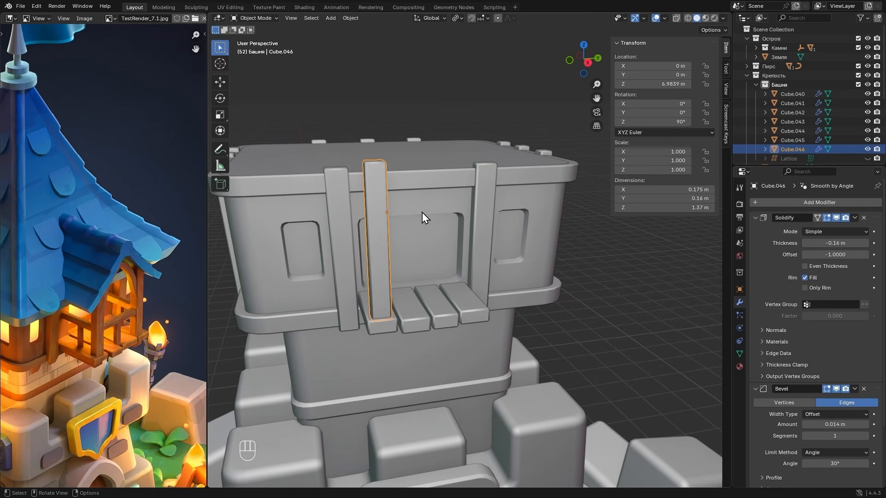
left_click(792, 201)
mouse_move(793, 201)
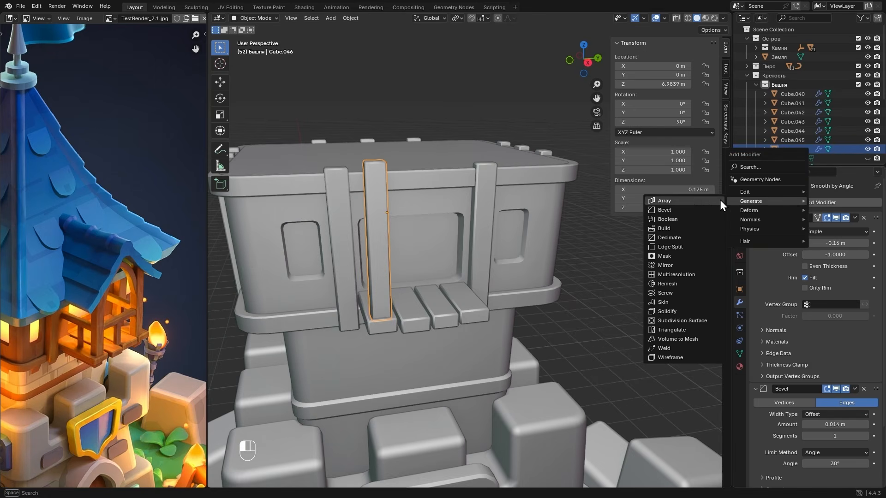
left_click(667, 265)
left_click_drag(656, 265, 597, 285, "alt")
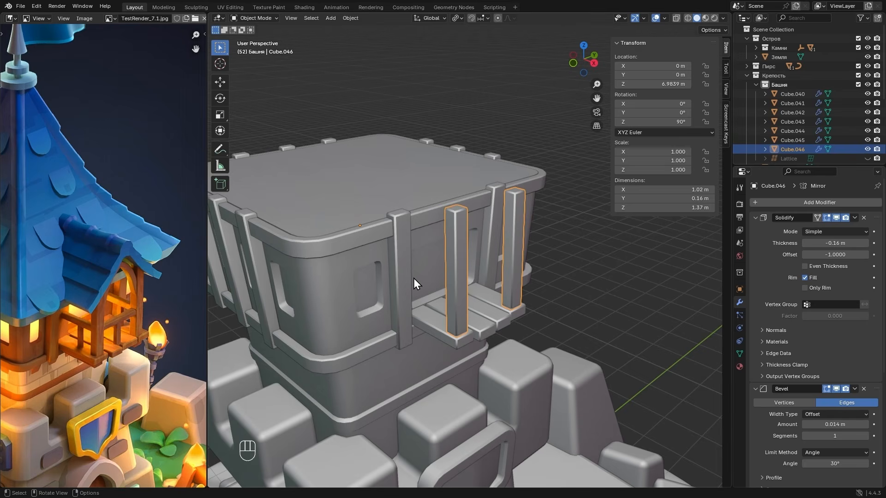
- Duplicate the mirrored post object and lower the copy's whole mesh about 1 m along Z in Edit Mode
key("shift+d")
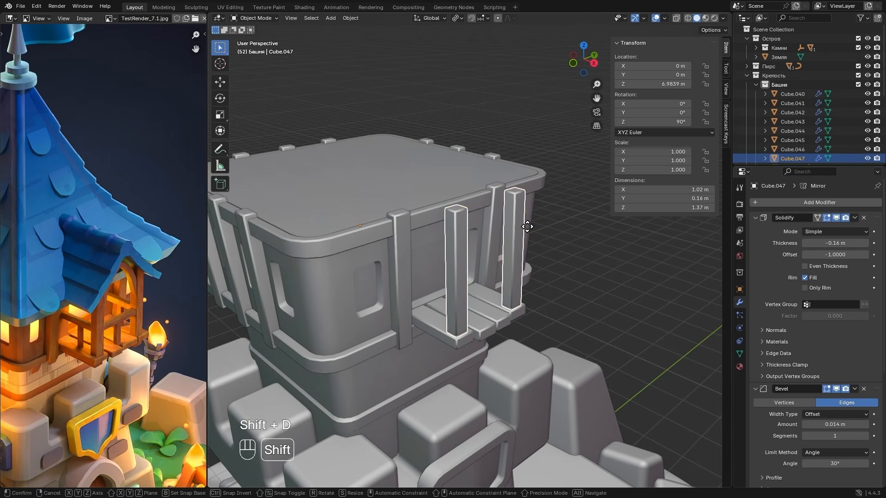
key("Tab")
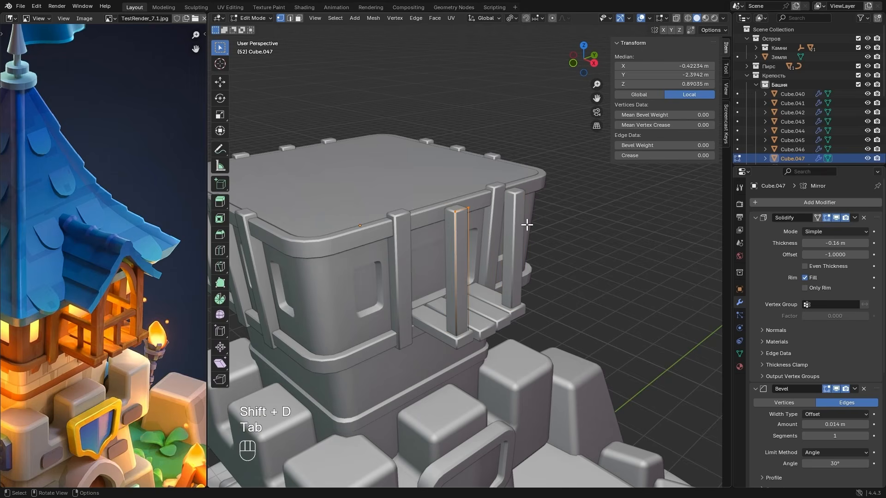
key("a")
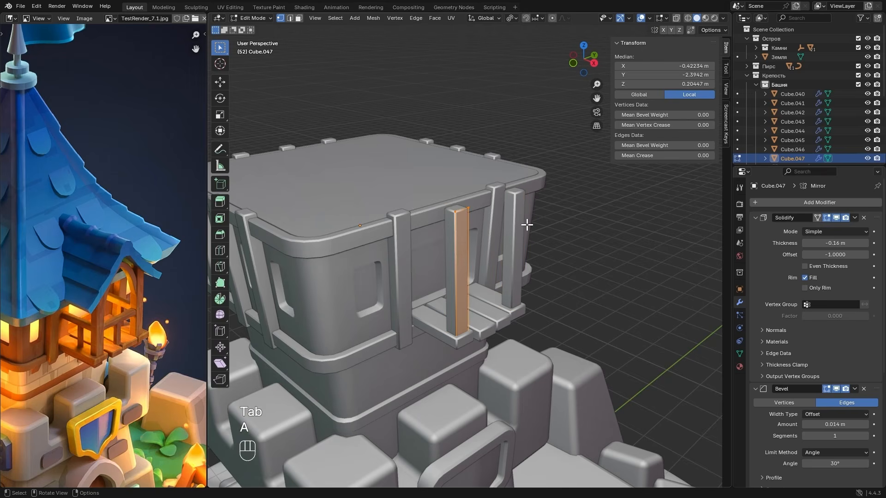
key("g")
key("z")
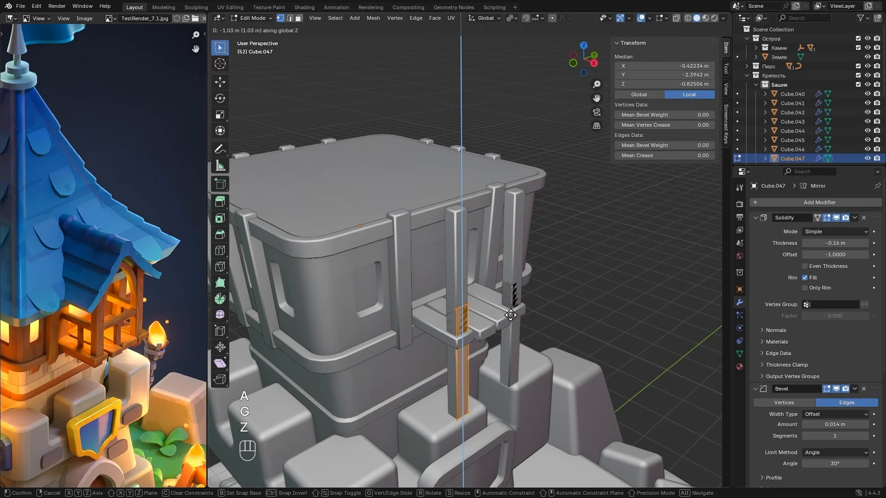
left_click(509, 313)
- Rotate the lowered copy 90° about Y so it lies horizontally as a support beam
key("r")
key("y")
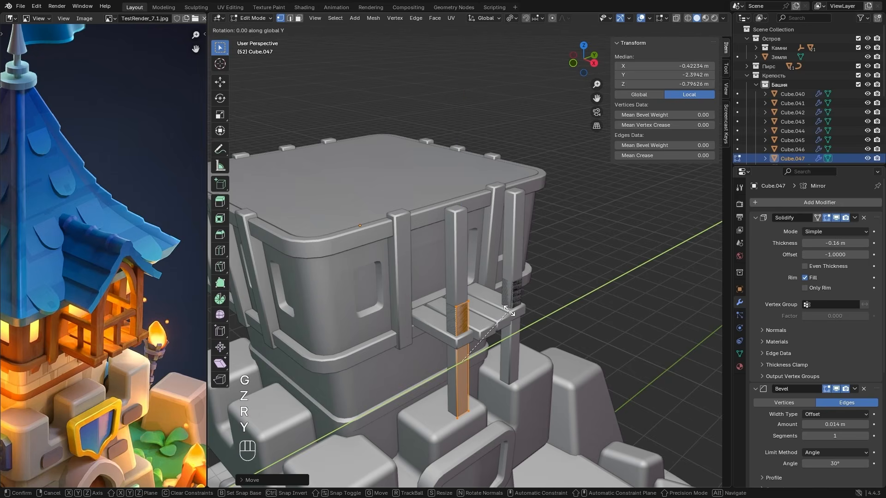
key("9")
key("0")
key("Return")
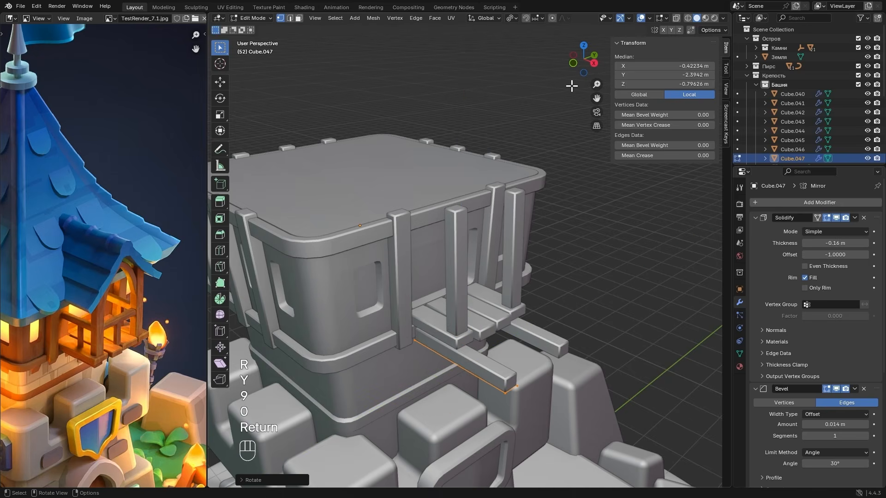
- In front view, shift the beam about 0.73 m toward the tower and about 0.06 m up, directly under the plank floor
left_click(573, 63)
scroll(587, 342, "up", 3)
key("g")
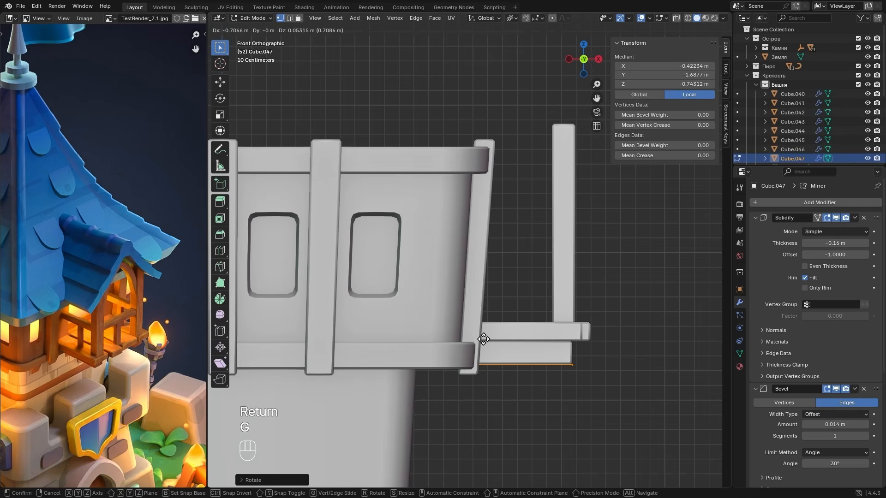
left_click(427, 349)
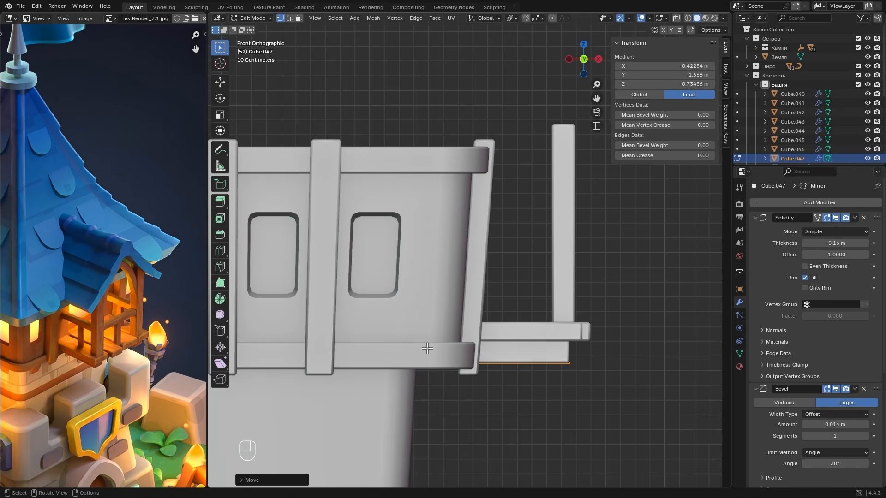
- Shorten the beam by shifting its inner end vertices about 0.69 m outward along X, and leave Edit Mode
key("alt+z")
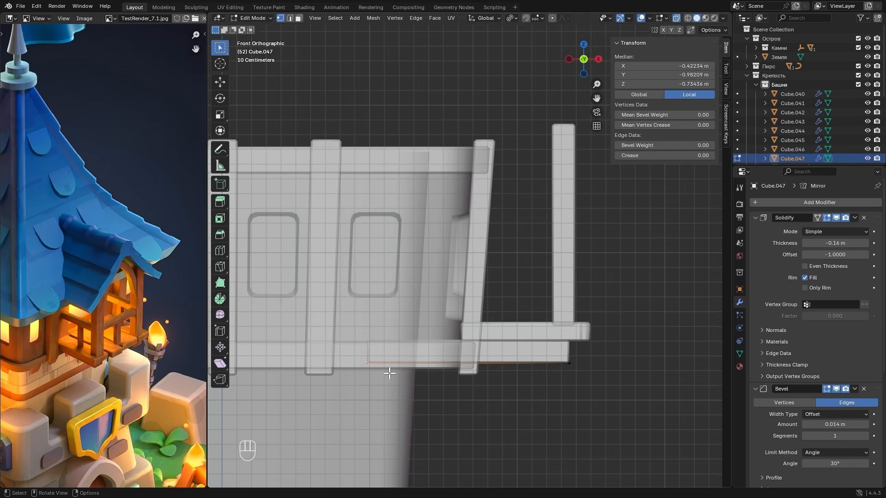
key("g")
key("y")
key("x")
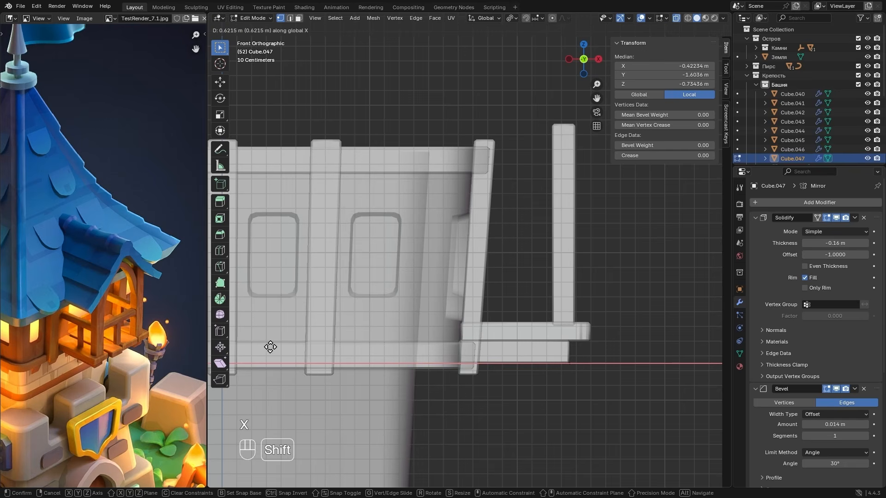
left_click(361, 345)
key("Tab")
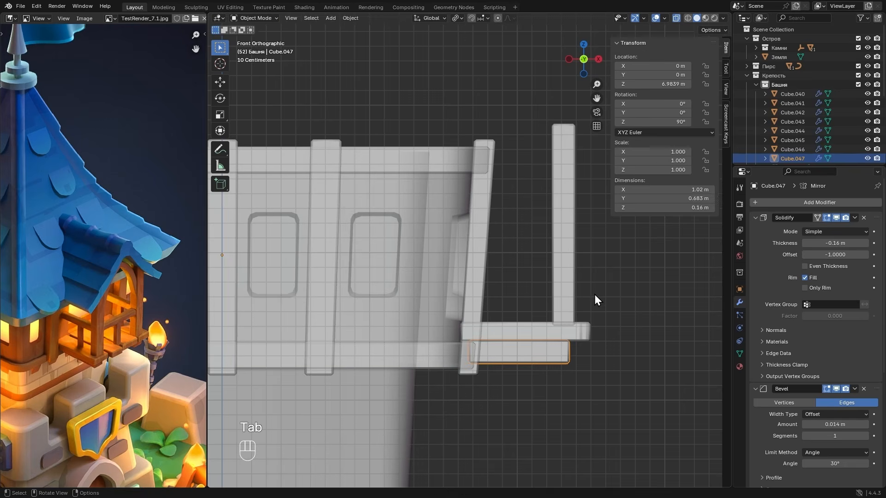
- Move the support beam's whole mesh about 0.04 m along Y toward the balcony's centre, and leave Edit Mode
left_click_drag(594, 294, 528, 275, "alt")
key("alt+z")
scroll(546, 317, "down", 3)
scroll(528, 276, "up", 1)
key("Tab")
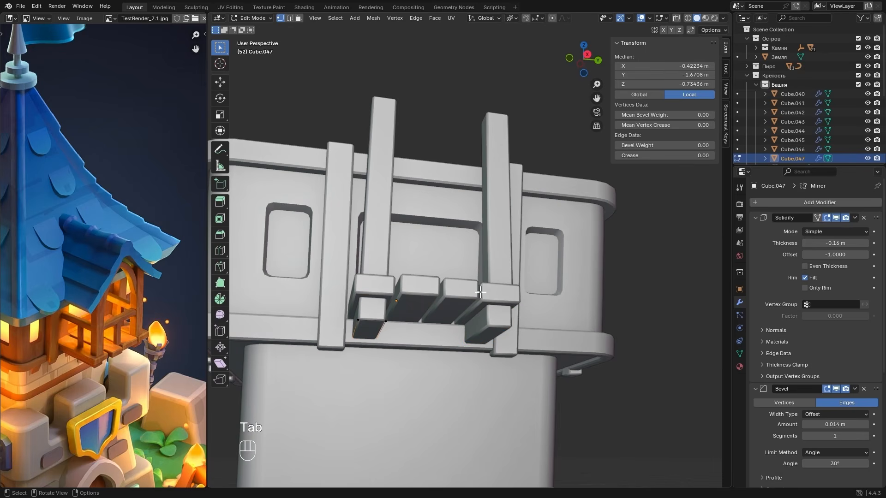
key("a")
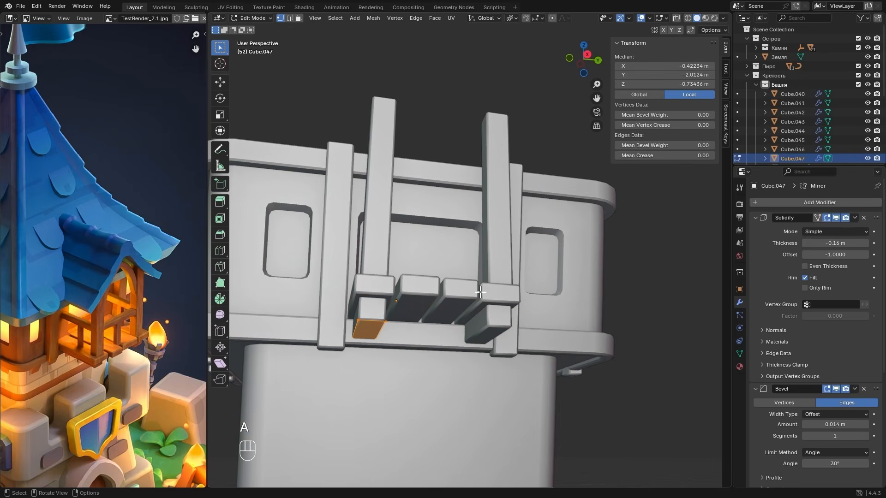
key("g")
key("y")
key("shift")
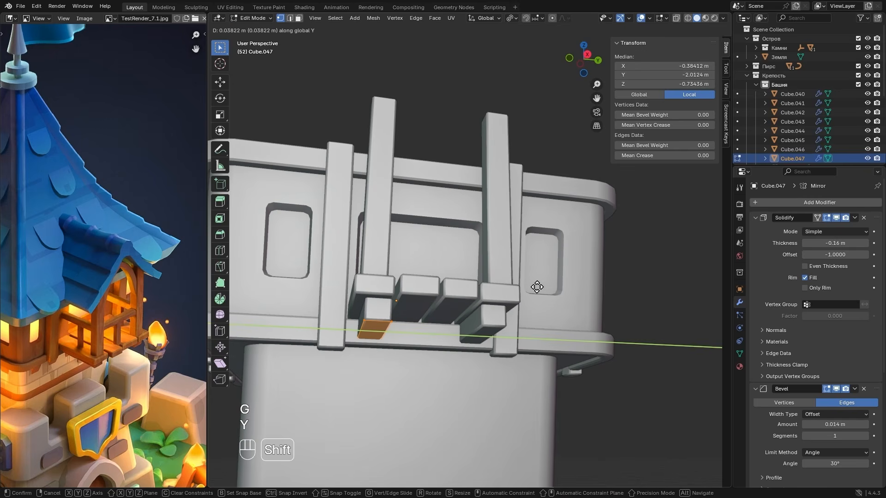
left_click(537, 287)
key("Tab")
- Duplicate the support beam object and raise the copy's mesh about 0.63 m along Z in Edit Mode to form side railings
scroll(536, 288, "down", 4)
middle_click_drag(512, 288, 550, 319)
left_click(556, 286)
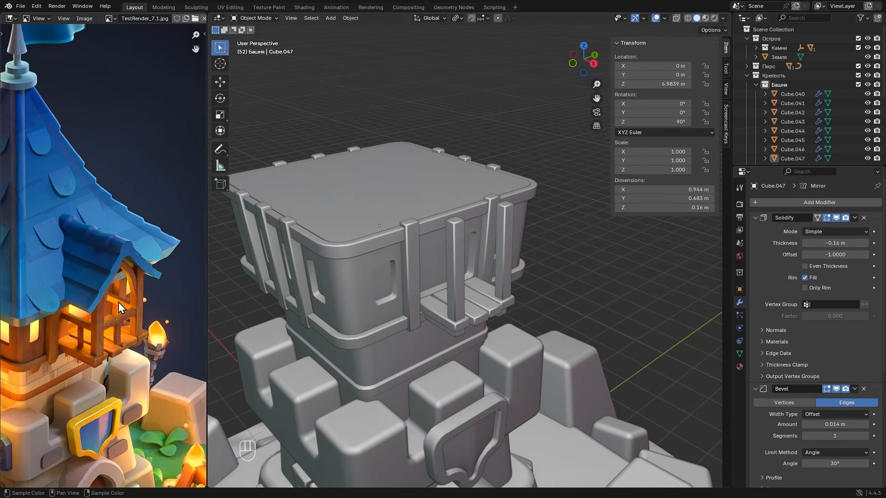
scroll(119, 303, "up", 2)
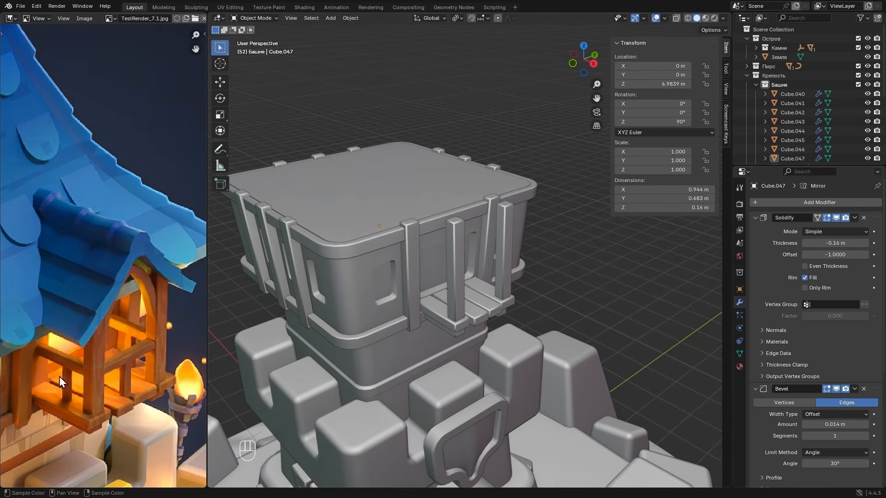
left_click(458, 338)
key("shift+d")
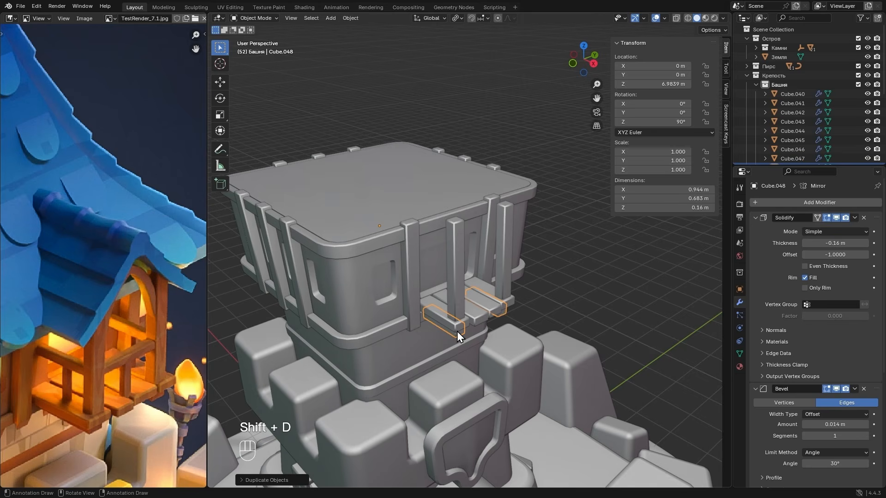
key("Tab")
key("g")
key("z")
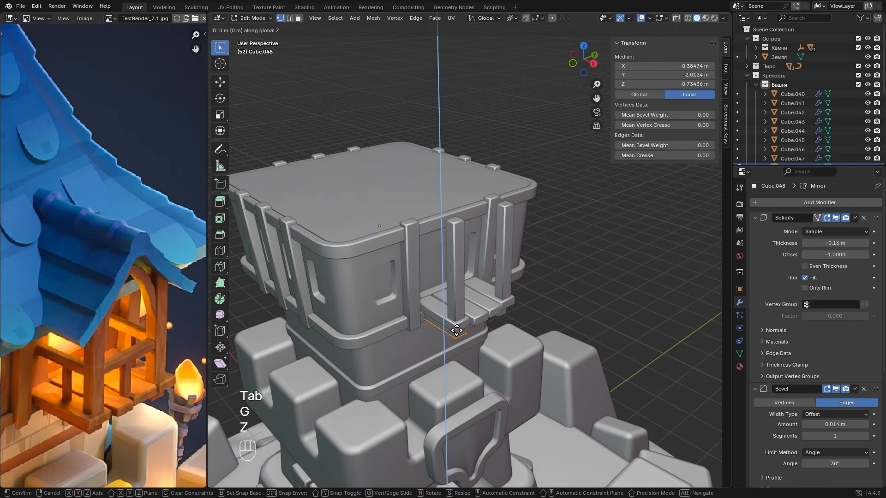
left_click(456, 434)
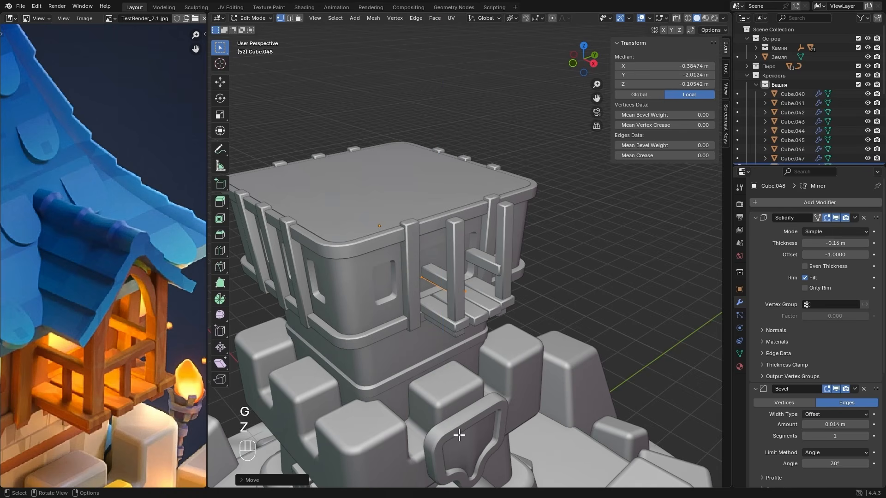
- In top view, shift the side rail about 0.04 m toward the tower and about 0.04 m outward along Y to line up with the post
left_click(584, 46)
scroll(263, 297, "up", 4)
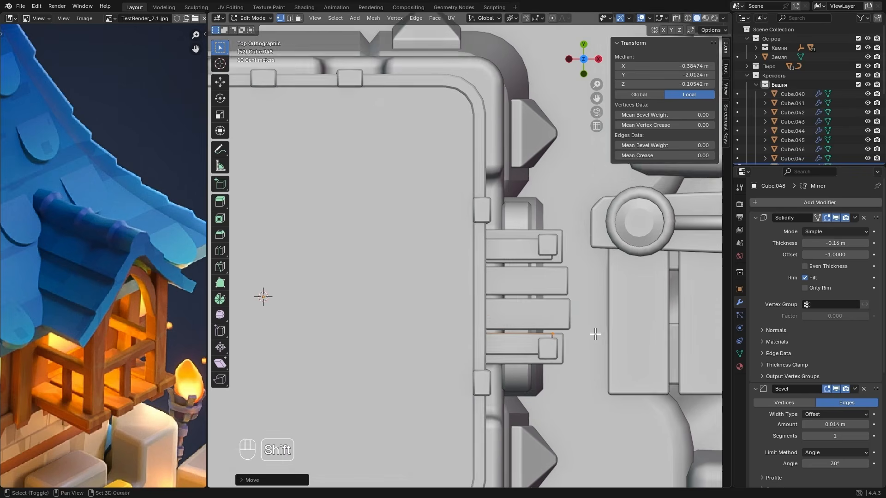
scroll(505, 292, "up", 3)
key("g")
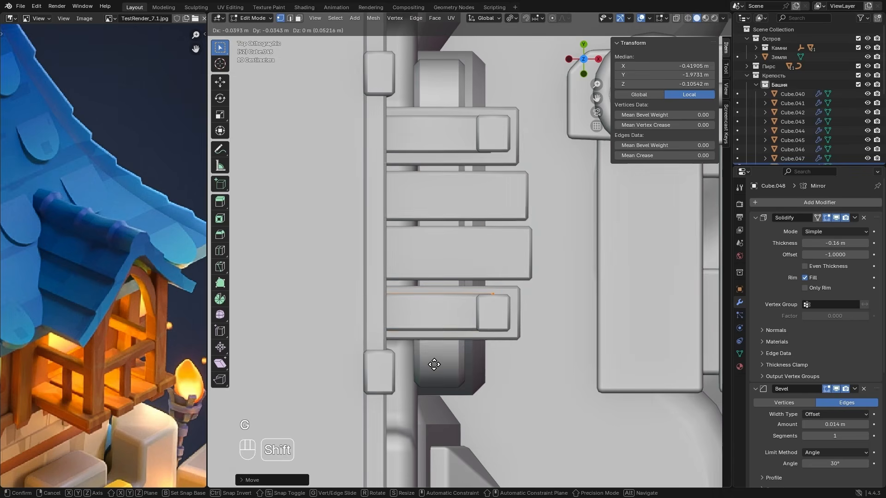
left_click(475, 310)
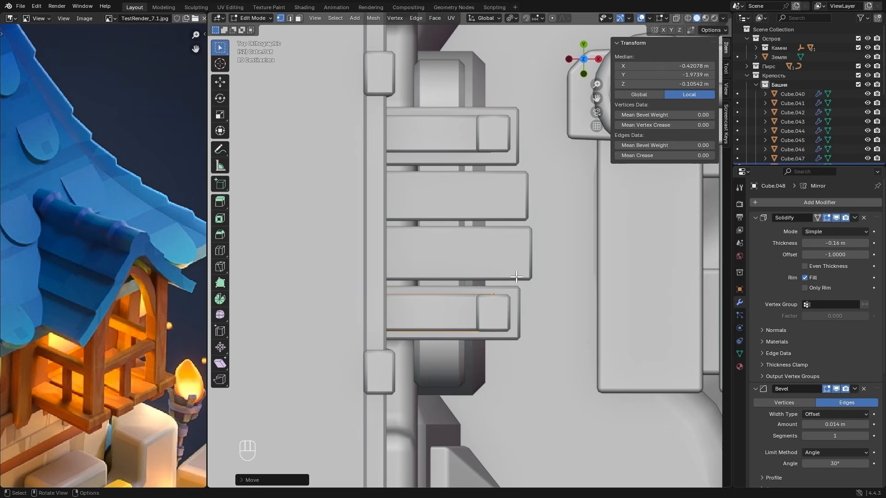
- Scale the side rail to about 0.6 along Y and set its Solidify thickness to -0.133 m
key("s")
key("y")
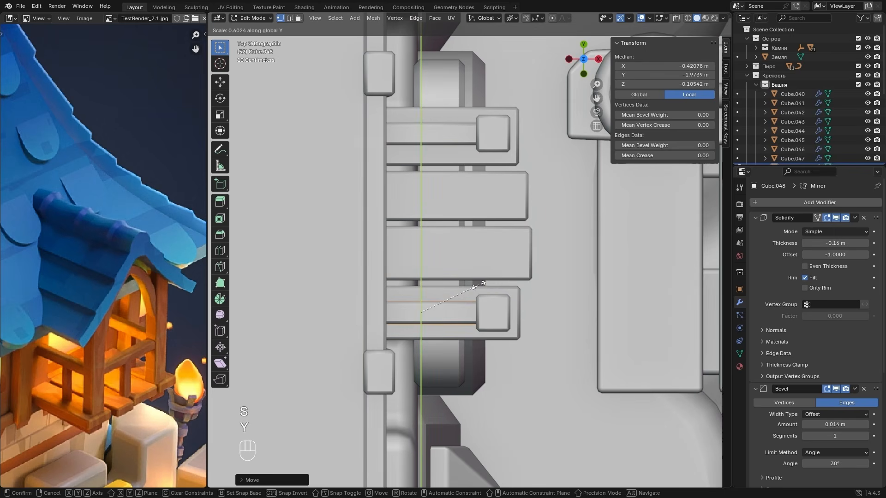
left_click(487, 282)
middle_click_drag(487, 282, 468, 271)
left_click_drag(820, 241, 850, 241, "shift")
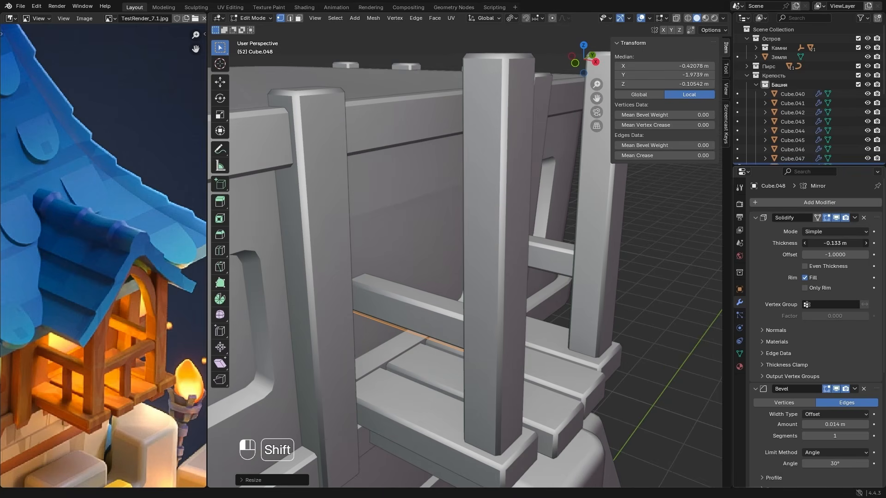
left_click_drag(595, 247, 559, 282, "alt")
scroll(560, 282, "down", 4)
middle_click_drag(559, 282, 516, 290)
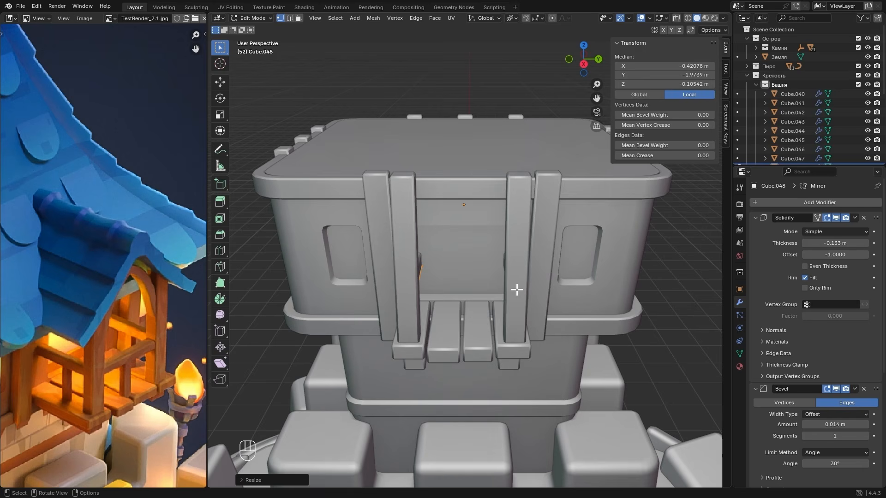
left_click_drag(425, 284, 471, 286, "alt")
scroll(470, 285, "up", 3)
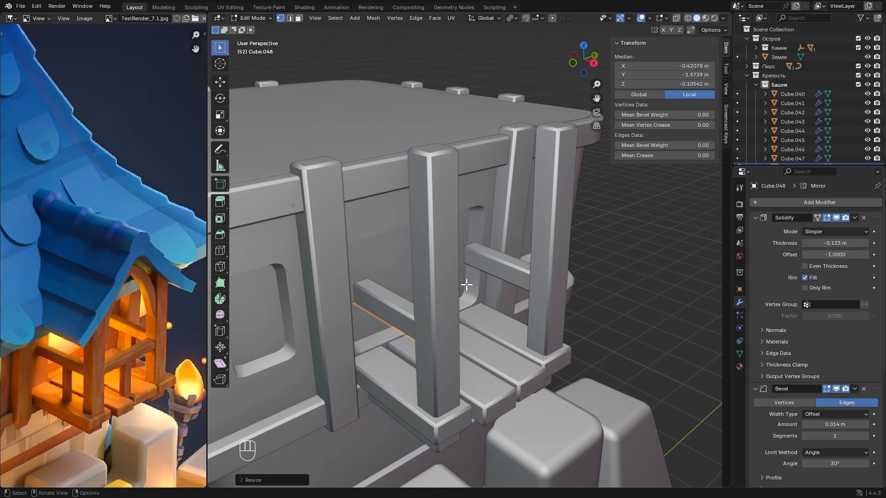
- Duplicate the side rail's face within the mesh, offsetting it about 0.28 m along Y and about 0.33 m outward along X
key("shift")
key("shift+d")
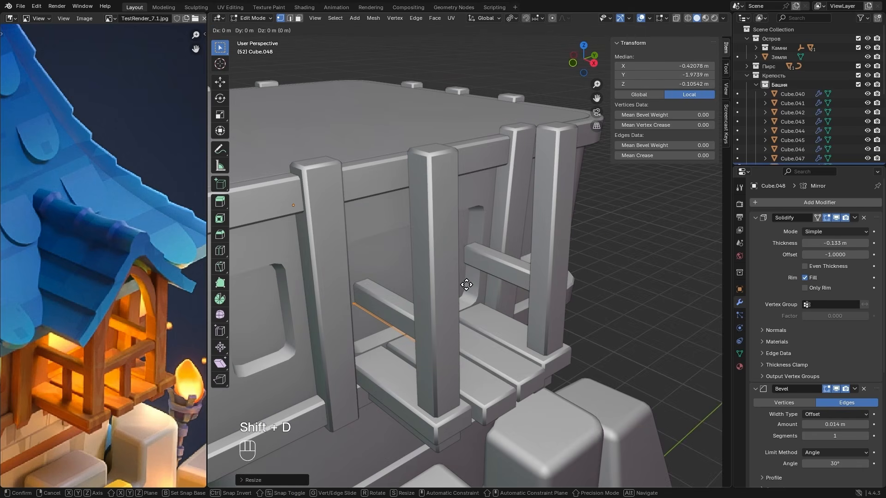
key("y")
key("shift")
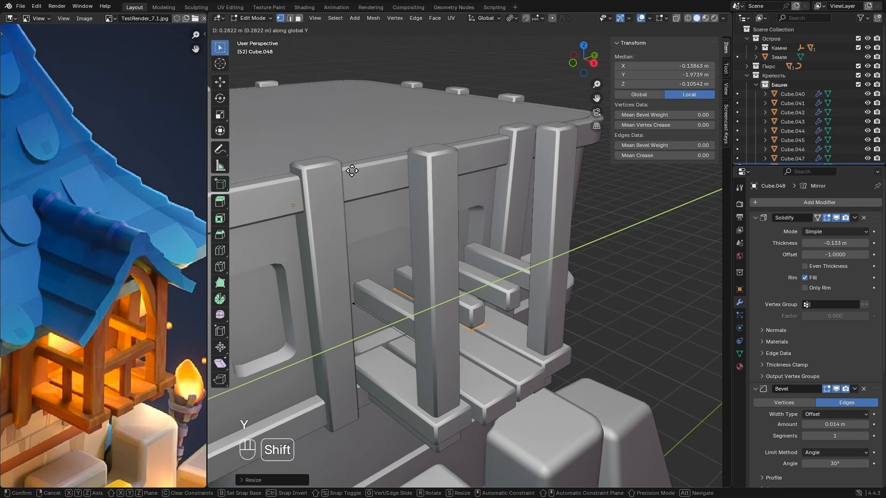
left_click(346, 182)
key("g")
key("x")
left_click(520, 286)
left_click_drag(528, 293, 508, 308, "alt")
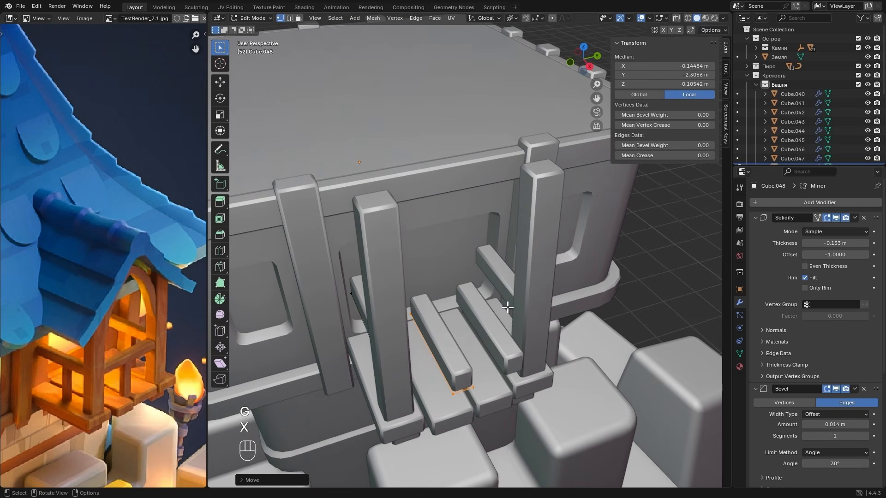
- Rotate the duplicated rail face 90° about Z so it runs across the balcony's front
type("rz")
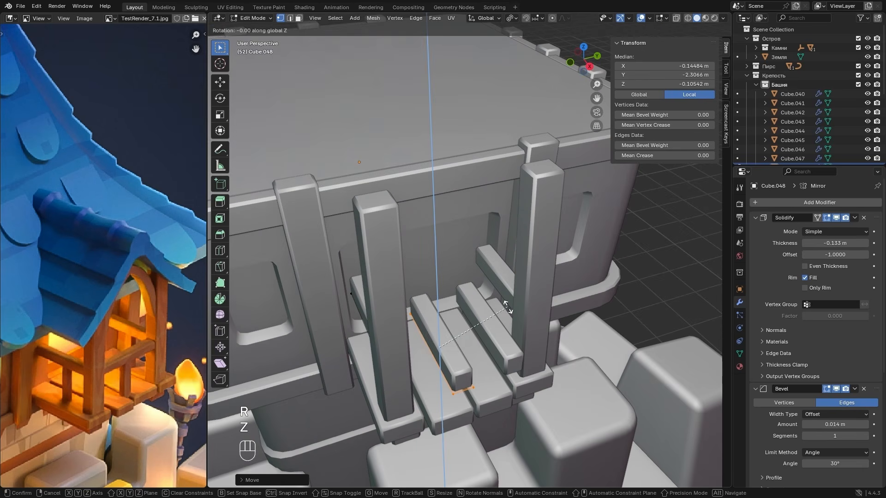
type("90")
left_click(501, 319)
- Pull the front rail's inner end back about 0.27 m along Y so it stops short of the mirror centre
left_click_drag(501, 320, 461, 310, "alt")
key("alt+z")
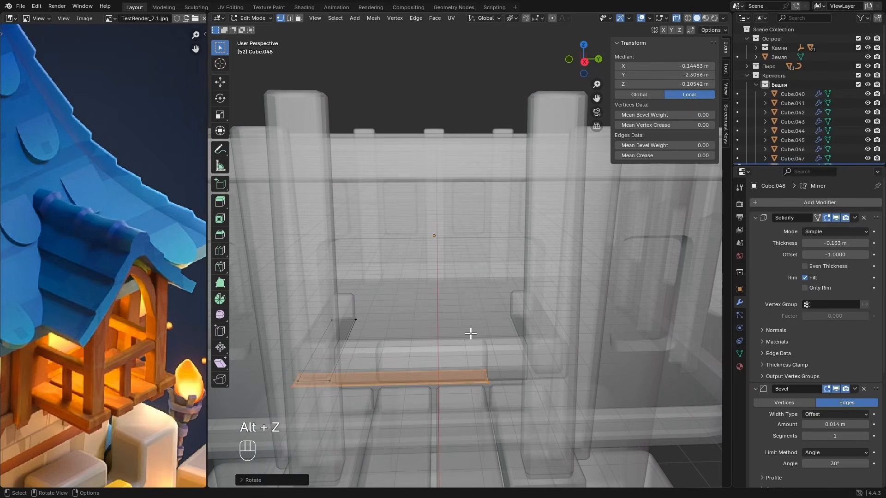
left_click(488, 381)
key("g")
key("x")
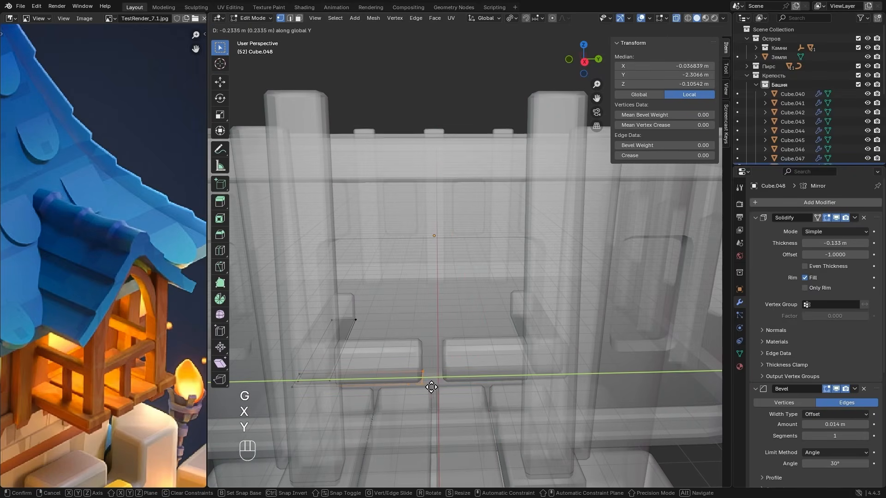
left_click(430, 386)
key("alt+z")
- Enable Clipping in the Mirror modifier and move the front rail's inner end along Y onto the mirror centre
scroll(776, 328, "down", 8)
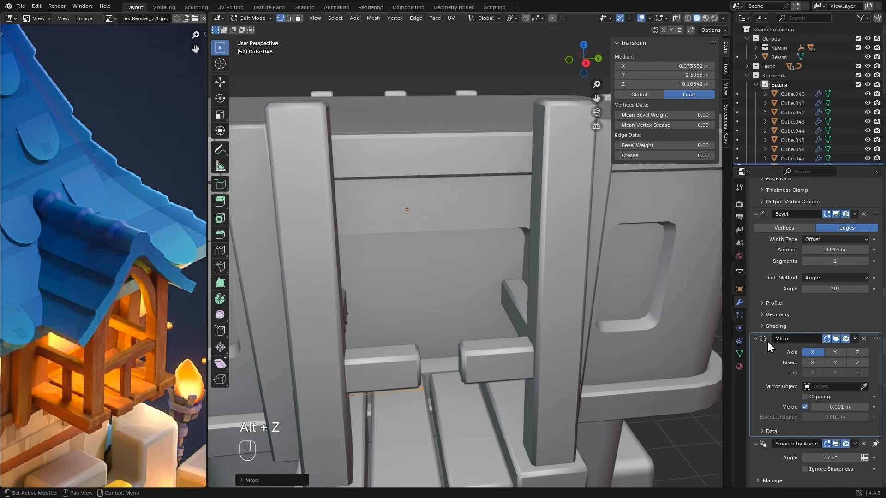
left_click(816, 397)
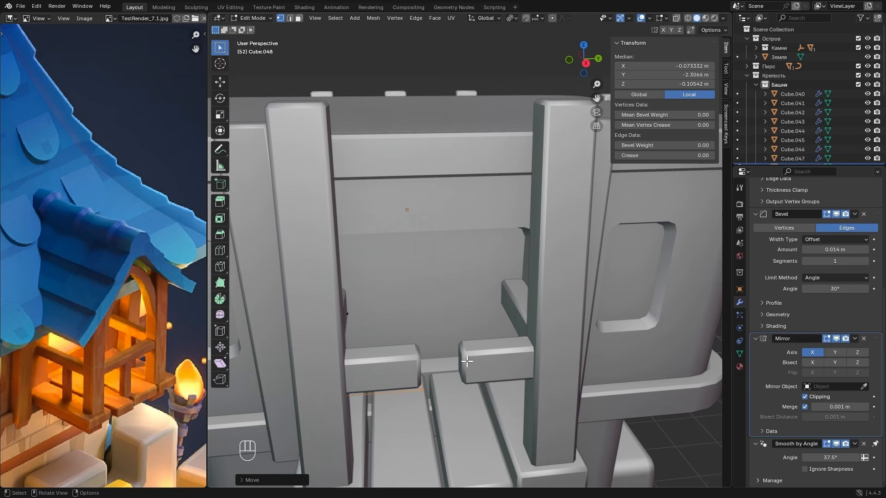
key("g")
key("x")
key("y")
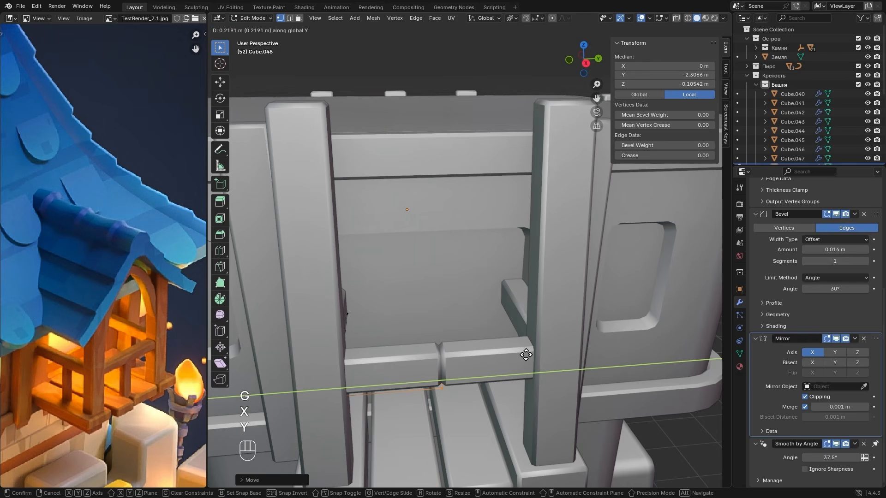
left_click(515, 348)
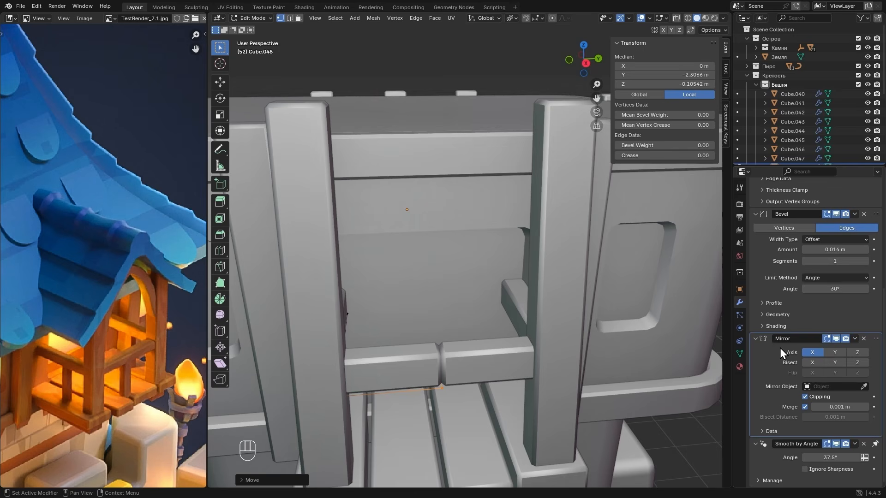
- Place the Mirror modifier first in the stack, above Solidify and Bevel, and leave Edit Mode
left_click(755, 339)
left_click(756, 315)
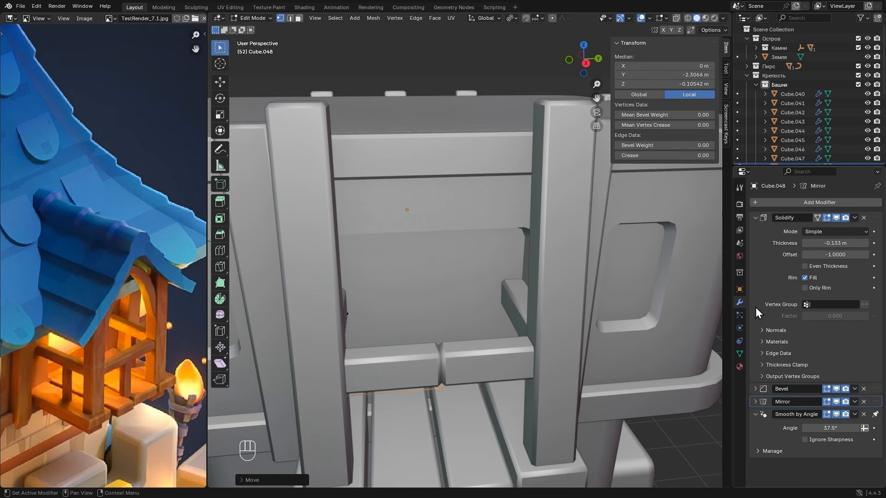
left_click(755, 219)
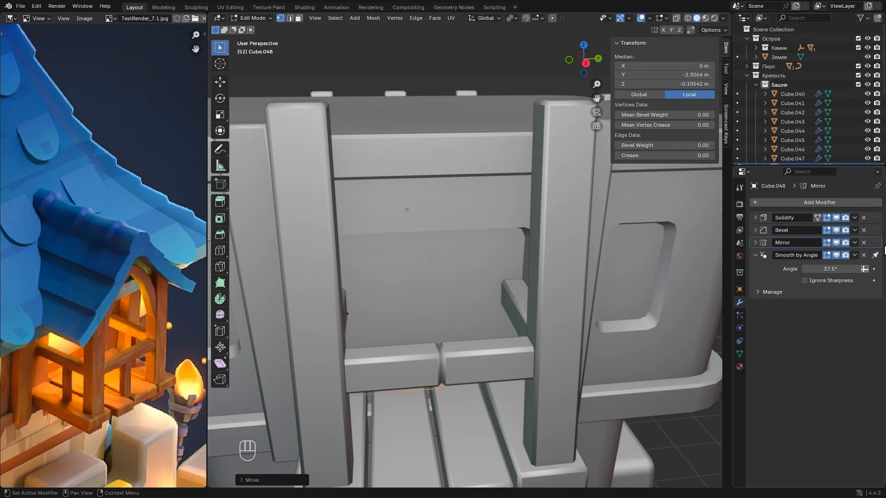
left_click_drag(877, 247, 879, 217)
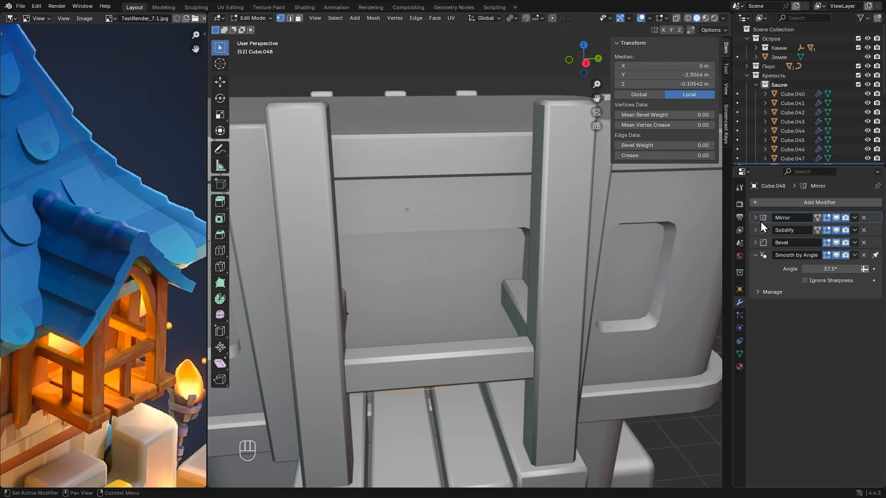
middle_click_drag(481, 334, 552, 324)
key("alt+z")
key("alt+z")
key("Tab")
left_click(550, 319)
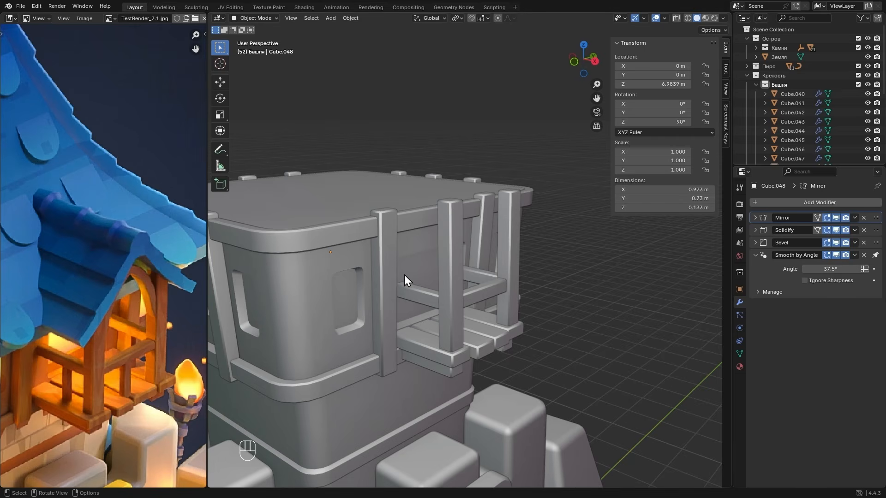
- Duplicate the side rail's face in the railing mesh and lower the copy about 0.24 m along Z
left_click(418, 293)
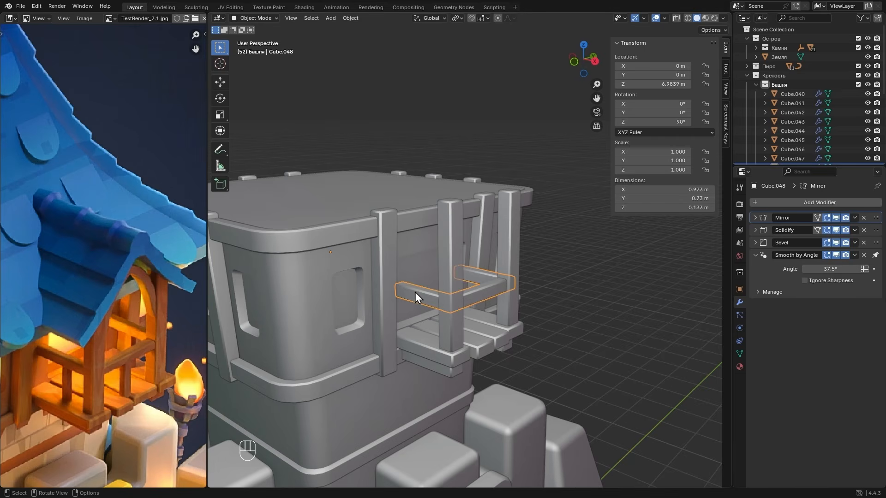
key("Tab")
key("3")
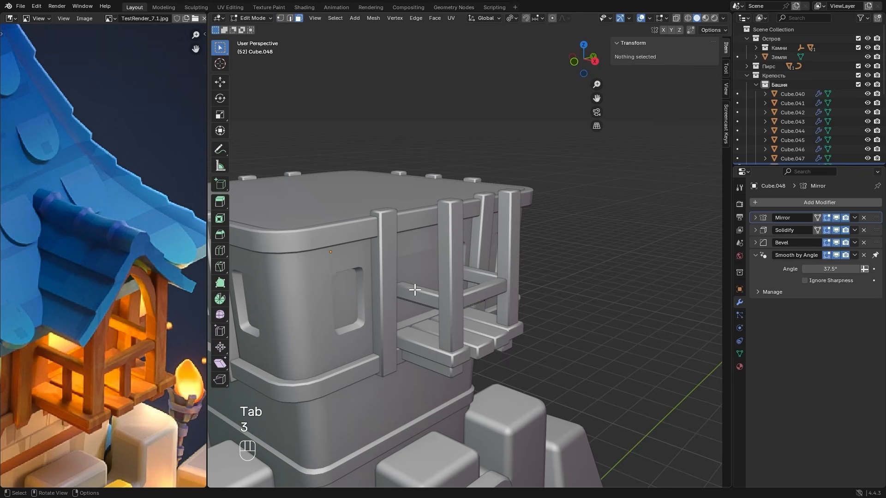
key("alt+z")
left_click(427, 300)
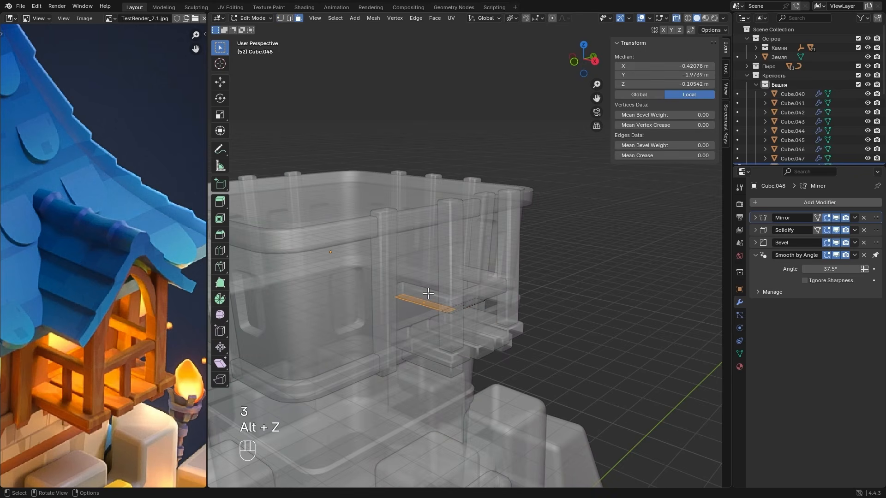
key("shift+d")
key("z")
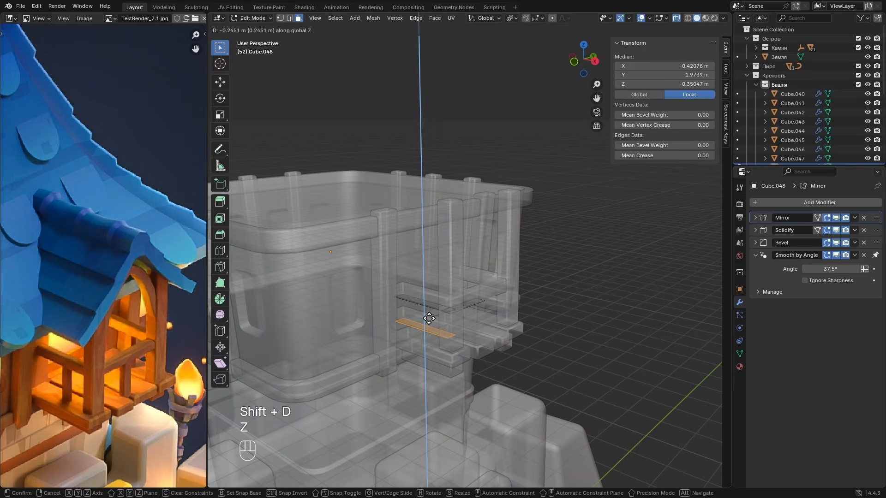
left_click(429, 317)
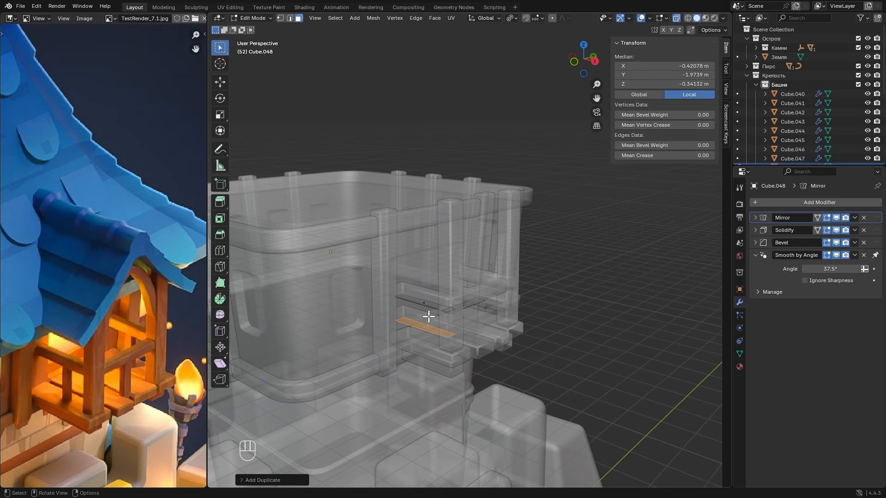
- Separate the lowered side rail copy into its own object, leave Edit Mode and select the new object
right_click(427, 312)
mouse_move(410, 447)
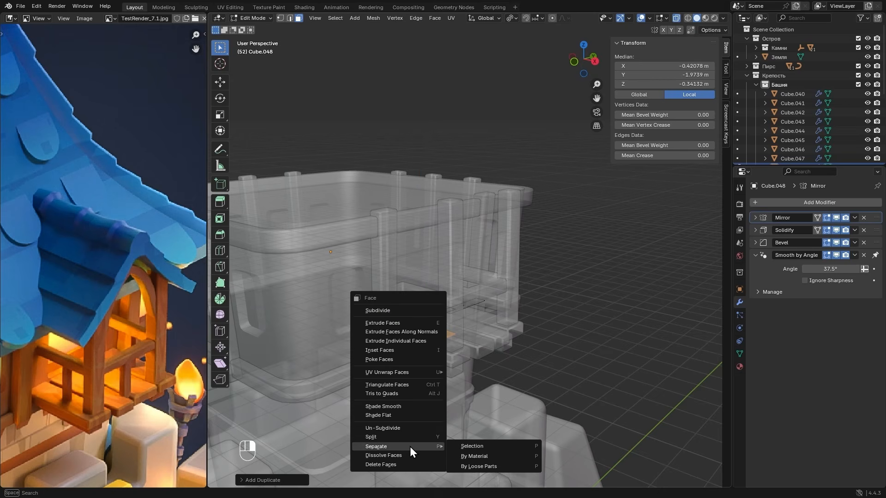
left_click(472, 446)
key("Tab")
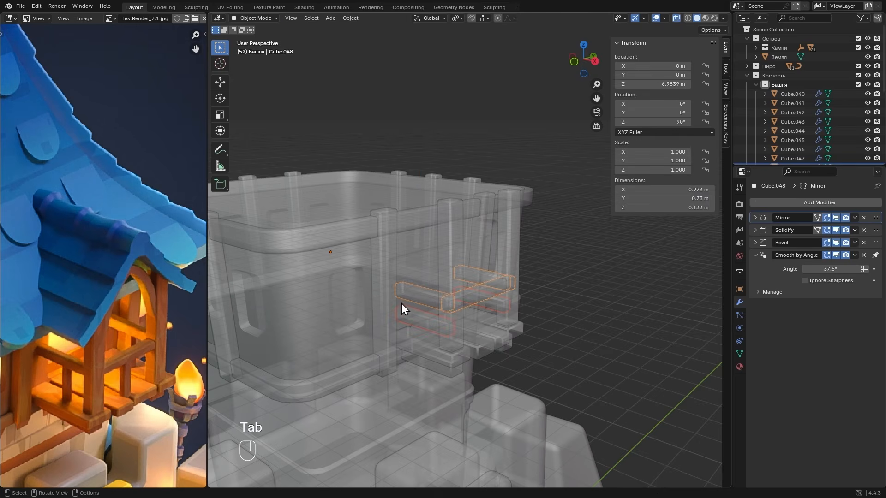
key("alt+z")
left_click(417, 313)
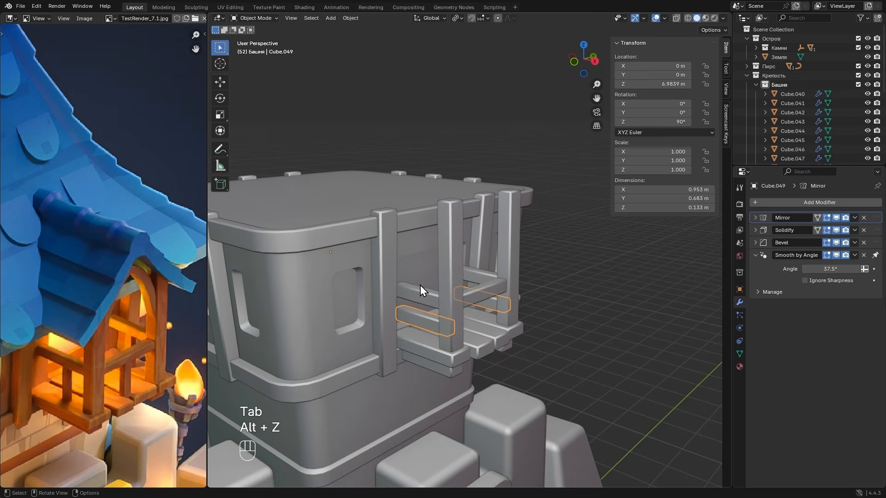
- Stand the separated piece upright by rotating its whole mesh 90° about the Y axis
key("Tab")
key("a")
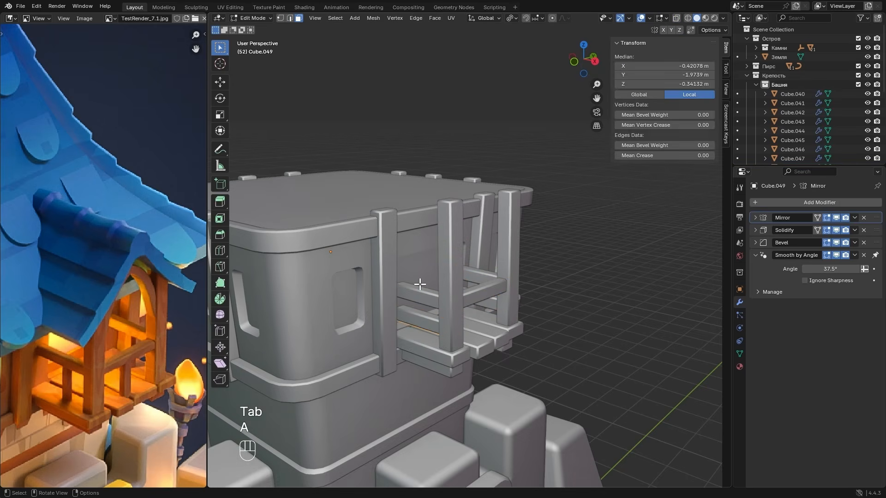
key("r")
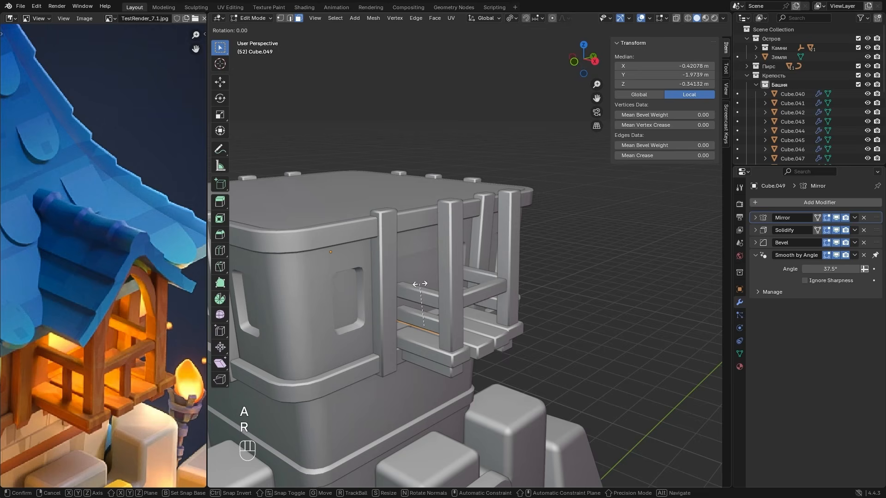
key("y")
key("9")
key("0")
key("Return")
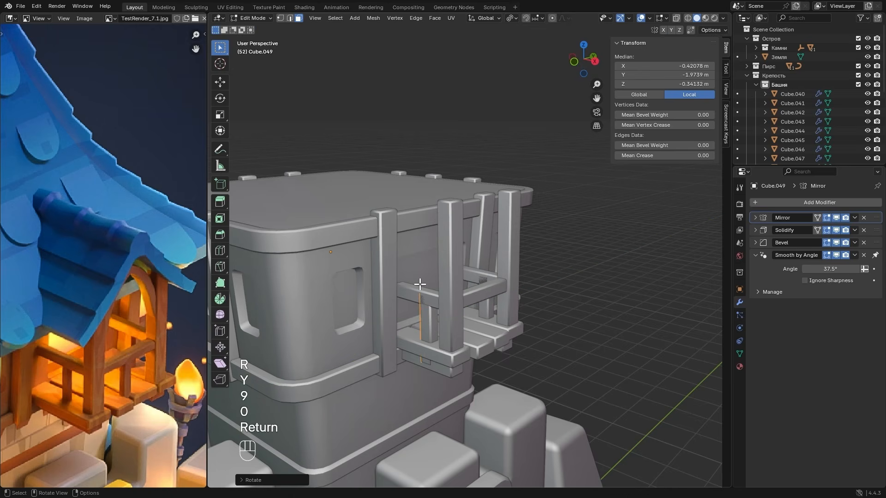
- Shorten the upright baluster along Z to fit between the side rail and balcony floor, and shift it about 0.02 m along X
left_click(574, 62)
scroll(556, 247, "up", 3)
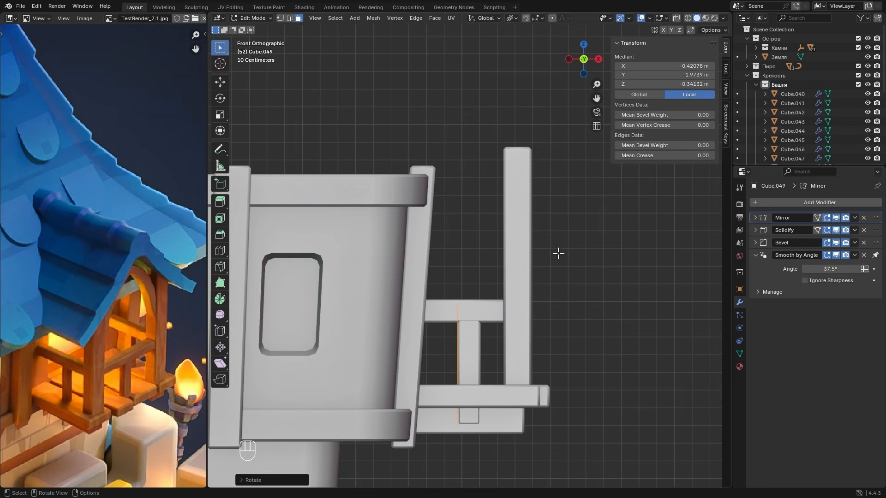
key("s")
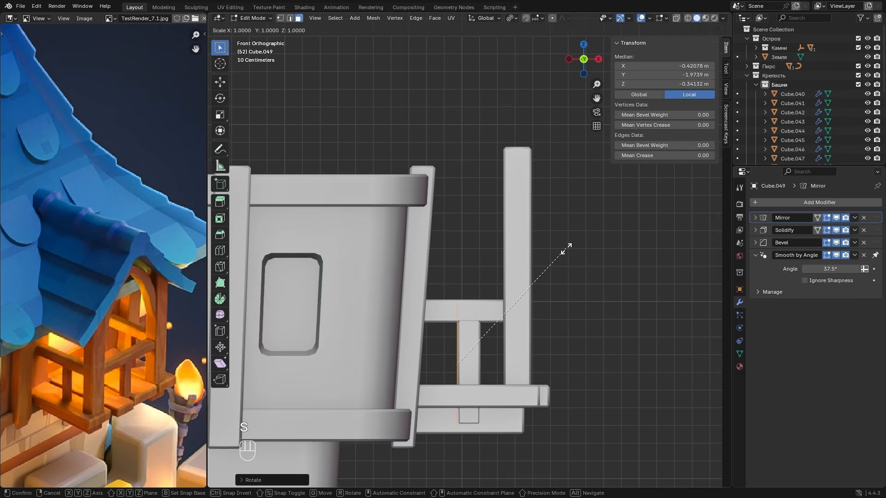
key("z")
left_click(535, 271)
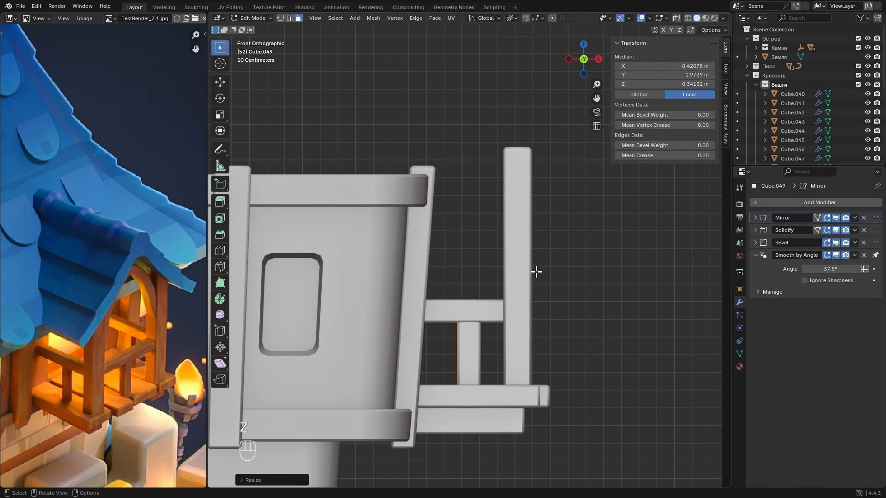
key("g")
key("x")
left_click(538, 269)
middle_click_drag(538, 269, 515, 318)
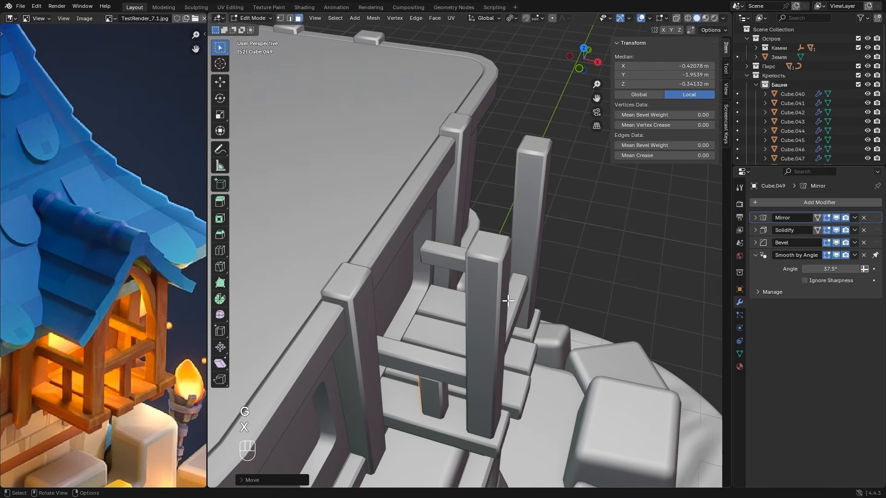
- Rotate the baluster 90° about the Z axis and move it about 0.05 m horizontally beneath the side rail
key("r")
key("z")
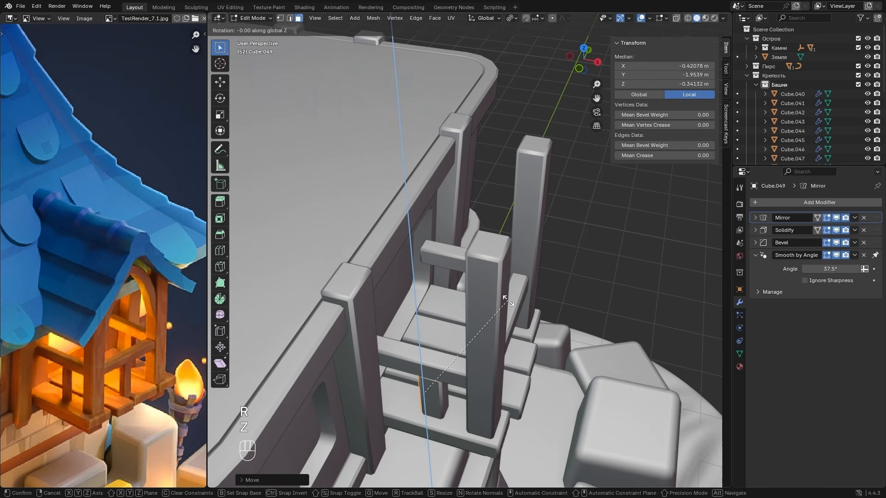
key("0")
key("Return")
key("g")
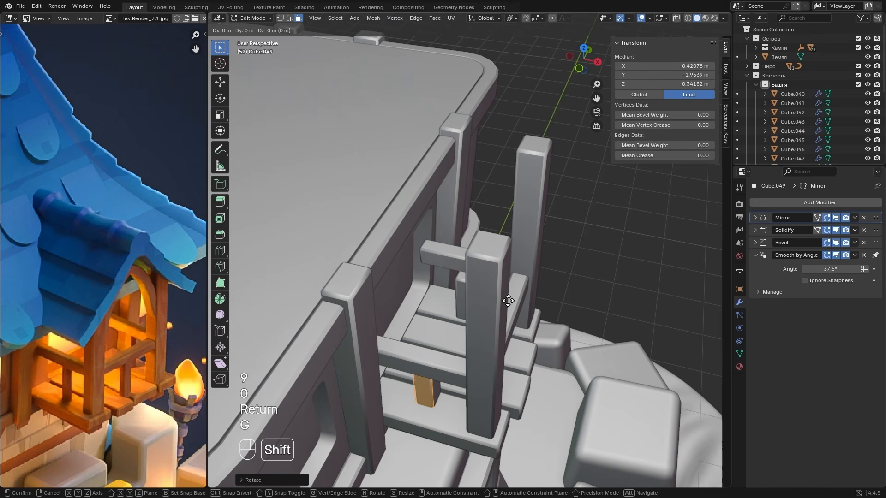
key("shift+z")
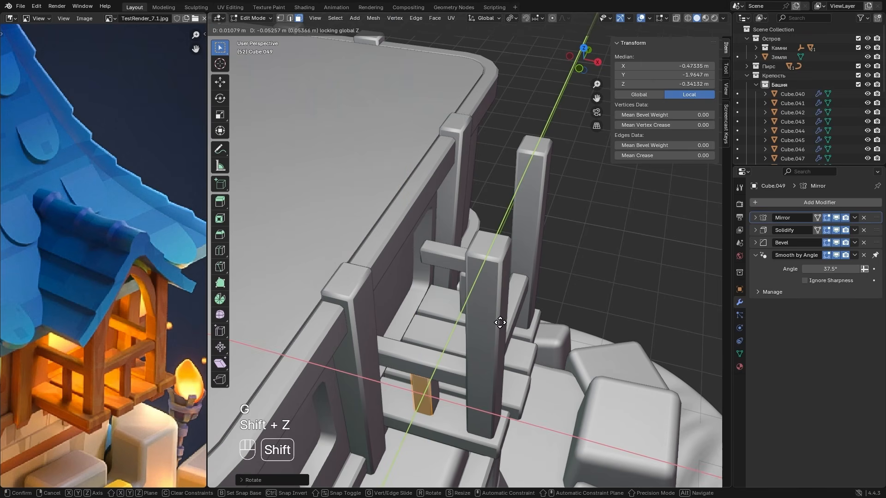
left_click(496, 323, "shift")
- Set the baluster's Solidify thickness to -0.104 m
middle_click_drag(496, 322, 432, 323)
scroll(426, 319, "up", 1)
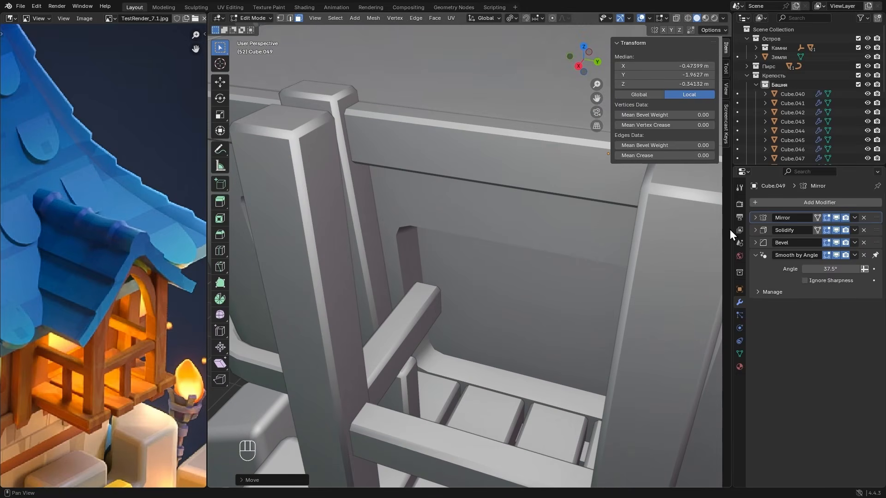
left_click(755, 230)
left_click_drag(845, 256, 853, 255, "shift")
left_click_drag(421, 352, 475, 344, "alt")
left_click_drag(474, 344, 479, 305, "alt+shift")
left_click_drag(479, 305, 481, 303, "alt")
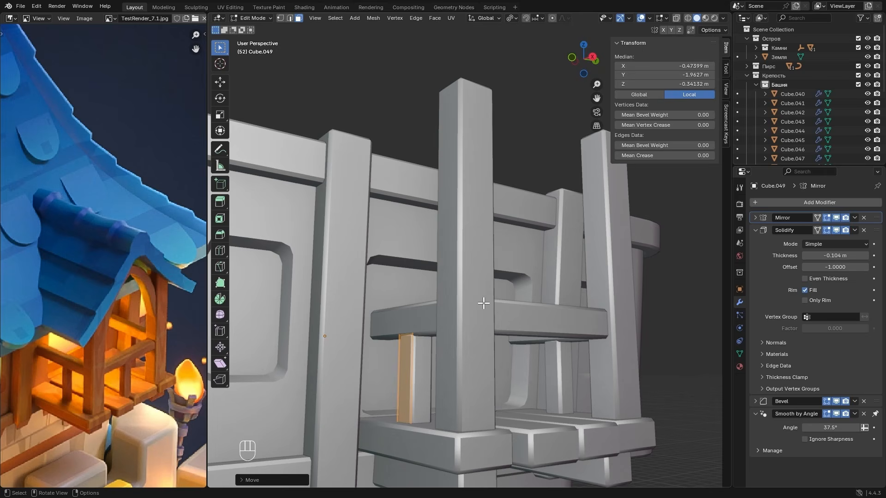
- Raise the baluster about 0.015 m along Z and place a duplicate about 0.48 m away horizontally, near the front rail
key("g")
key("z")
left_click(493, 301)
middle_click_drag(493, 301, 487, 312)
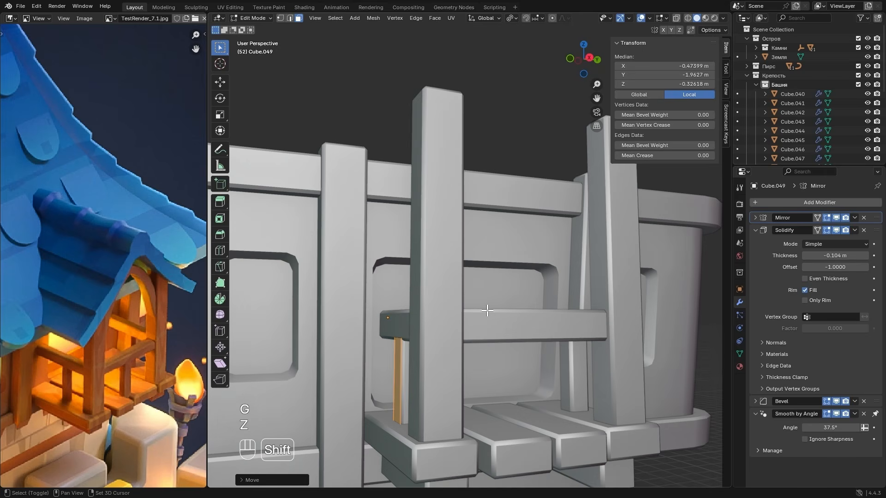
key("shift+d")
key("shift+z")
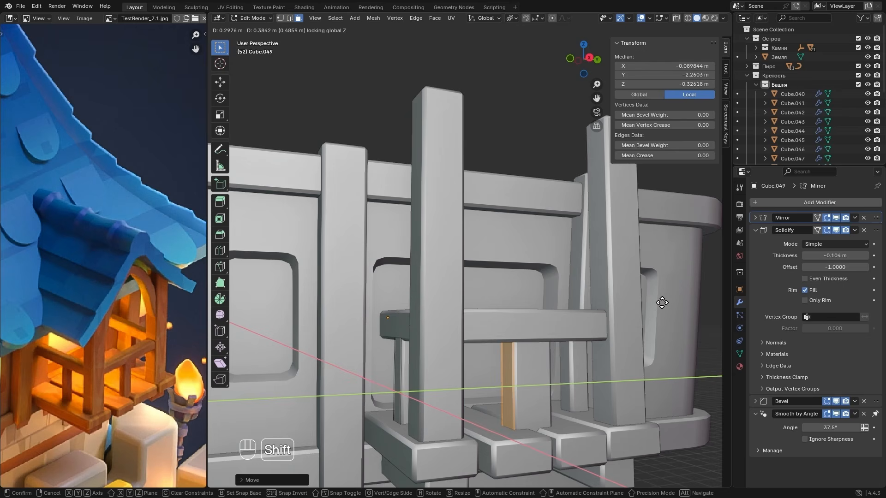
left_click(631, 306)
- Rotate the duplicated baluster 90° about Z and move it about 0.12 m horizontally under the front rail
middle_click_drag(631, 306, 558, 327, "alt")
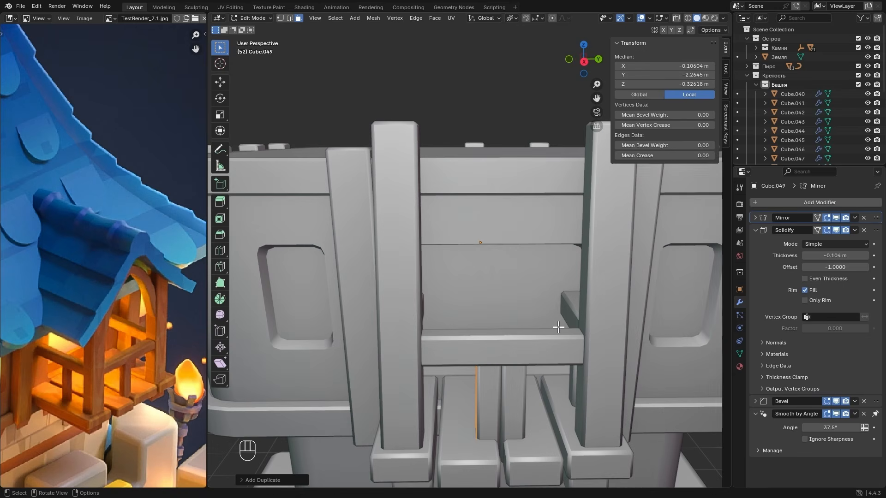
key("r")
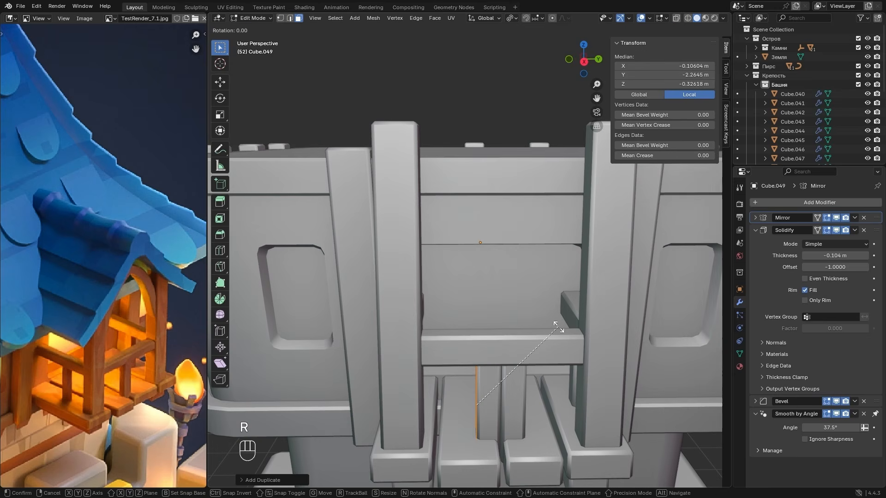
key("z")
key("Return")
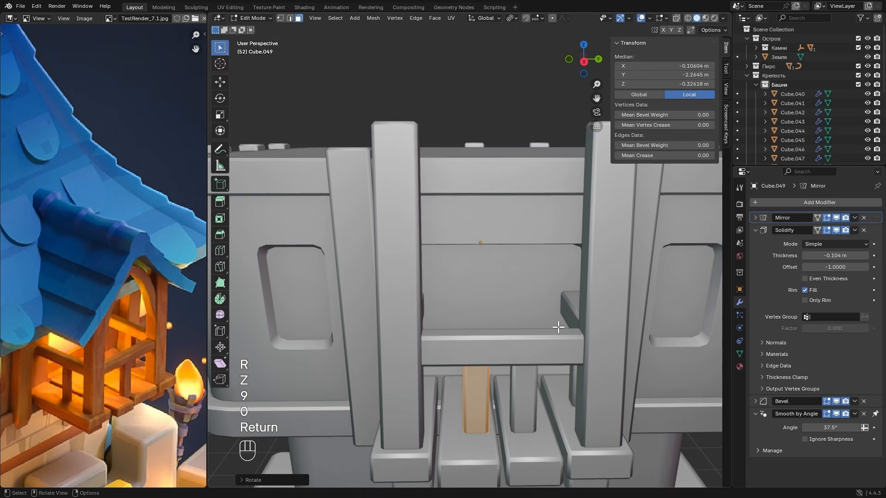
key("g")
key("shift+z")
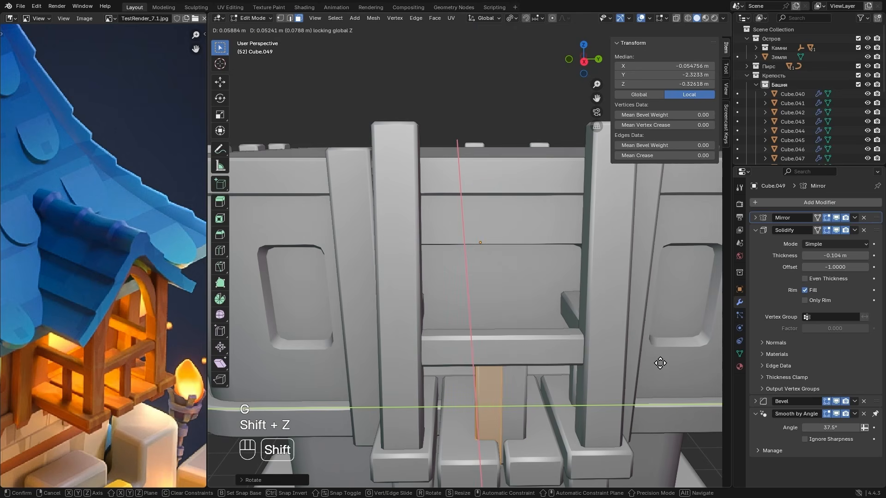
left_click(261, 409)
middle_click_drag(261, 409, 477, 390, "alt")
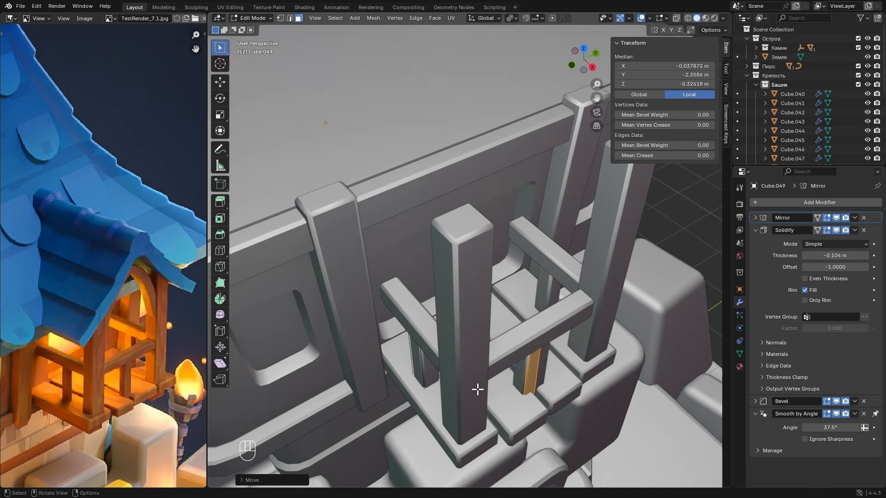
- Fine-tune the front baluster's position along X and Y to align it under the front rail, and leave Edit Mode
key("g")
key("x")
left_click(476, 386)
key("g")
key("f")
key("x")
key("y")
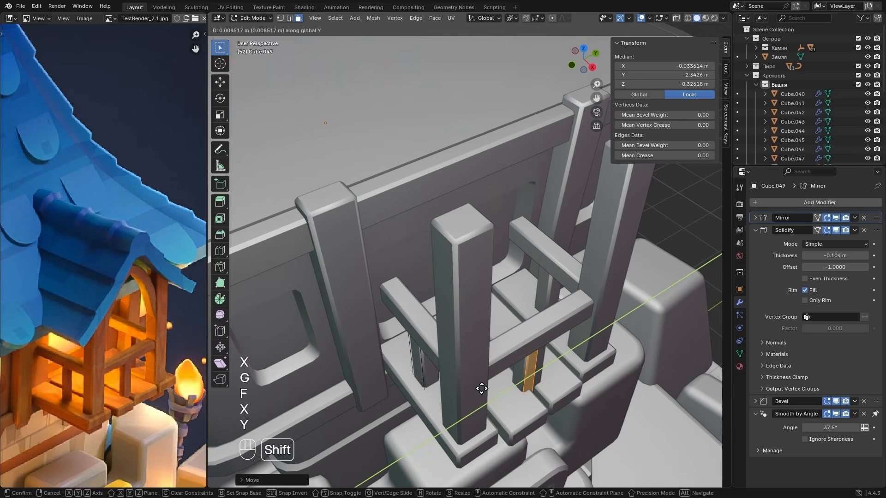
left_click(482, 386)
key("Tab")
- Add a new cube mesh and raise it along Z to about 5.77 m, at the tower's upper section
middle_click_drag(481, 386, 492, 356, "alt")
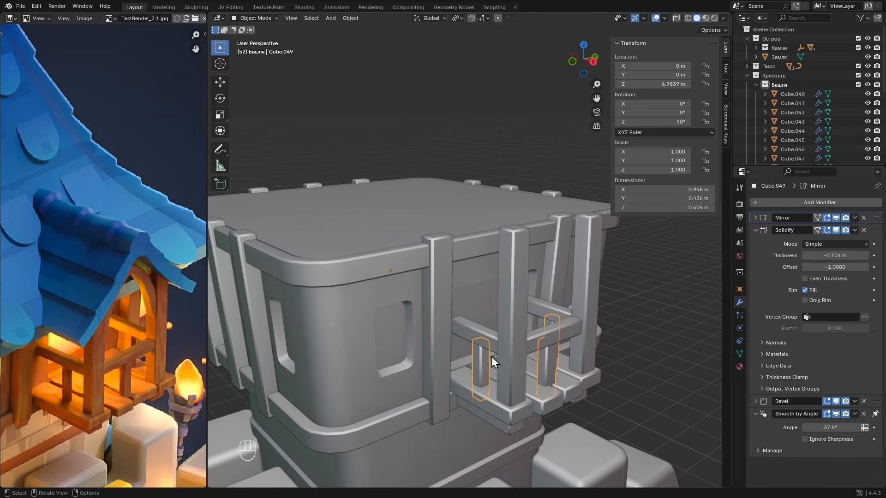
middle_click_drag(65, 376, 14, 340, "alt+shift")
scroll(48, 354, "down", 2)
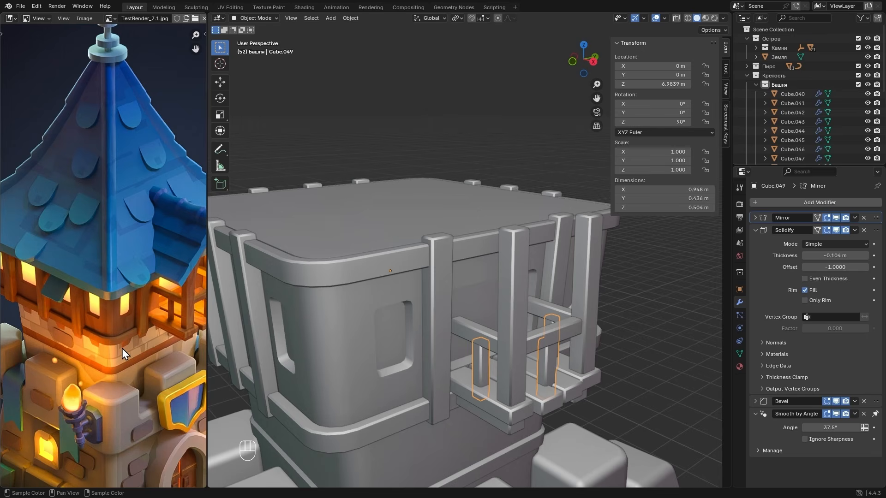
scroll(406, 402, "down", 2)
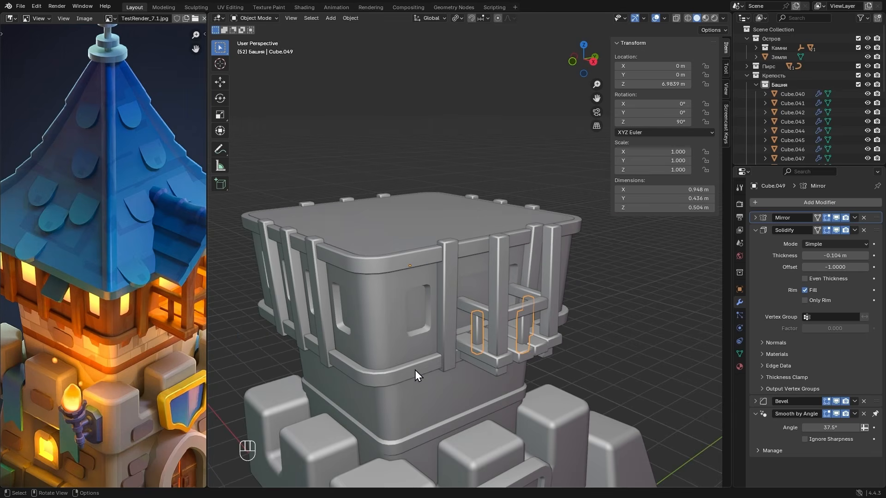
key("shift+a")
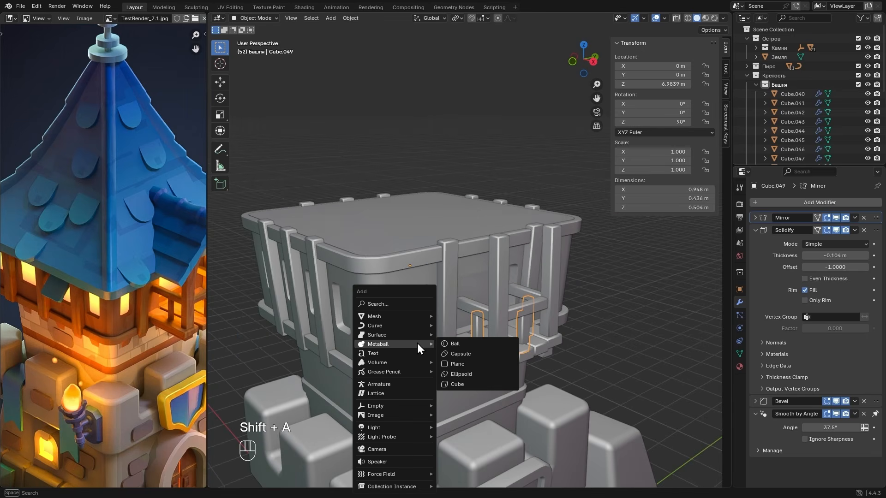
mouse_move(411, 315)
left_click(464, 326)
key("g")
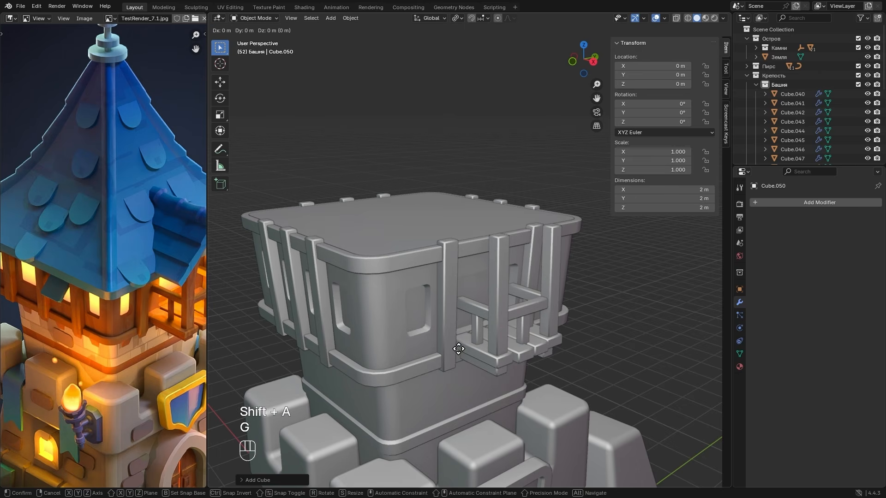
key("z")
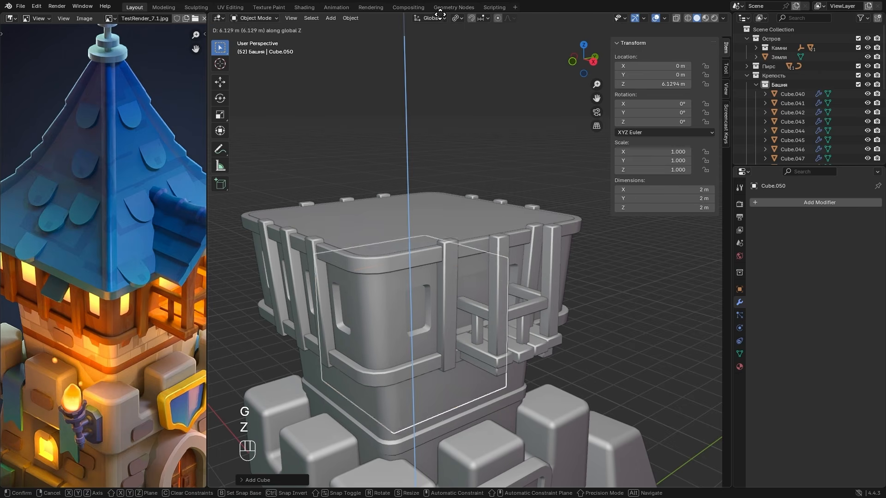
left_click(517, 266)
- Scale the new cube to about 0.79 m and move it horizontally to about X 1.33 m, Y -0.92 m at the tower corner
key("s")
left_click(443, 305)
key("g")
key("shift+z")
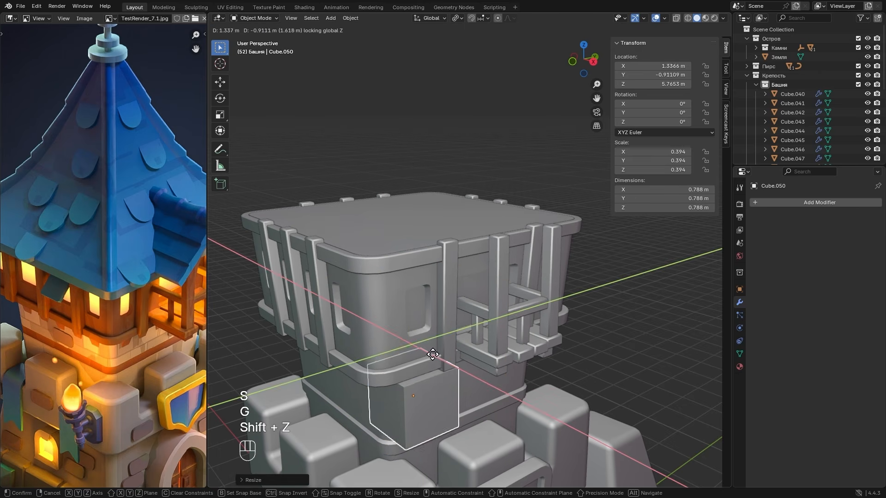
left_click(438, 357)
- Raise the cube to about Z 6.02 m and shrink it uniformly to about 0.36 m
left_click_drag(438, 357, 448, 342, "alt")
key("g")
key("z")
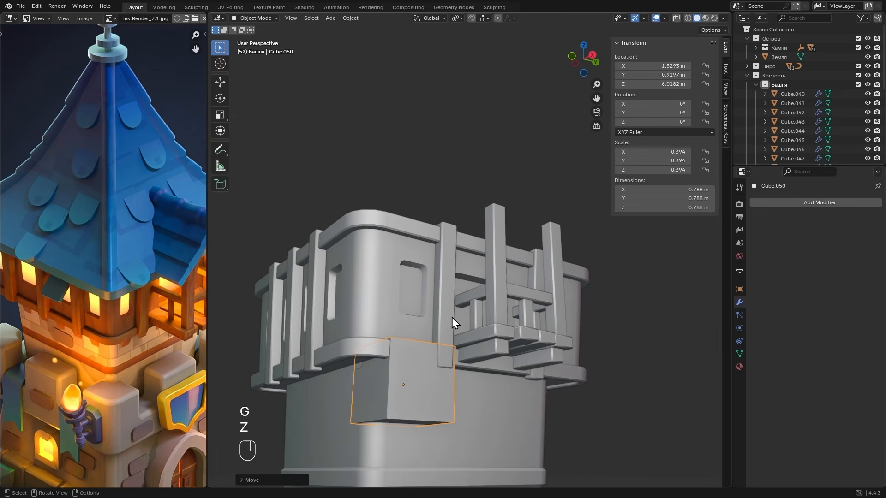
key("s")
left_click(464, 364)
- Narrow the block to about 0.26 m along Y, raise it to about Z 6.11 m and stretch it to about 0.39 m tall
key("s")
key("x")
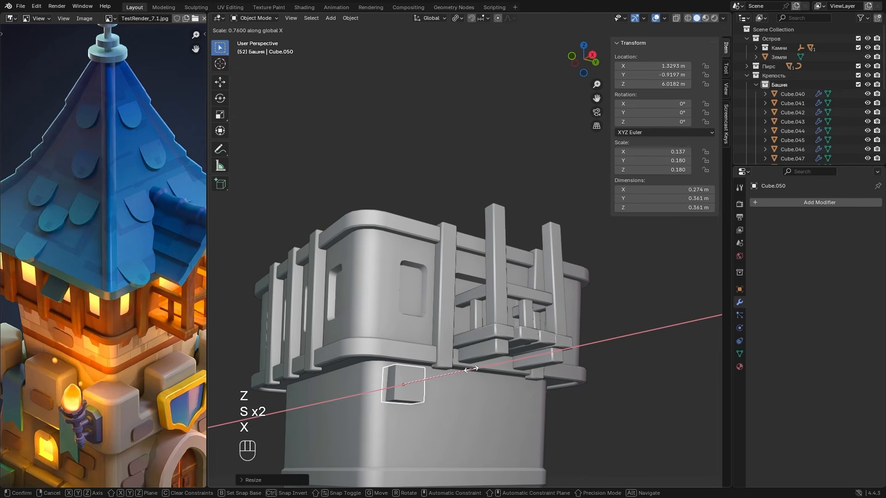
key("y")
key("g")
key("z")
key("s")
key("z")
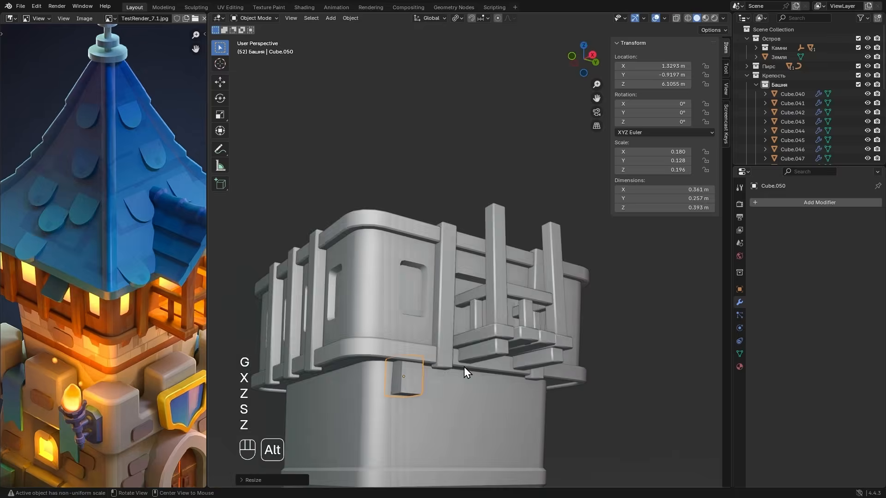
- Narrow the block along X and move it outward to about X 1.41 m beneath the lower trim
left_click_drag(464, 367, 515, 376, "alt")
key("s")
key("y")
key("x")
key("z")
key("x")
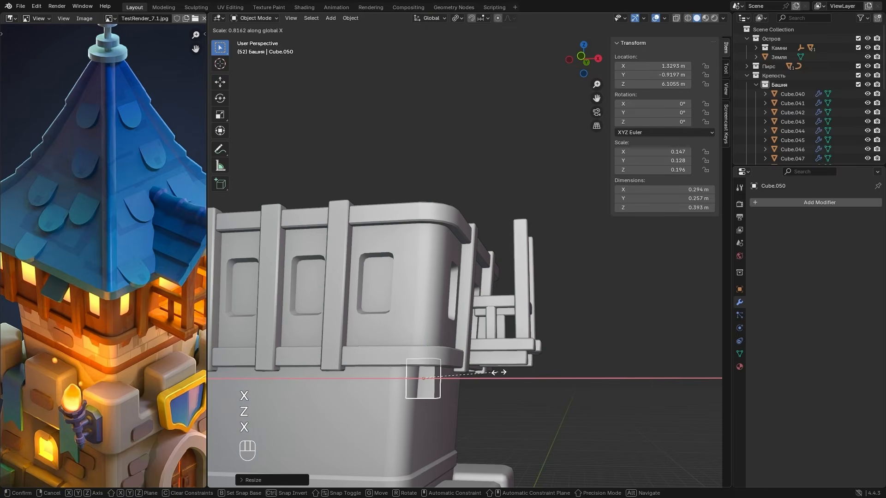
left_click(500, 373)
key("g")
key("x")
left_click(512, 374)
- Enlarge the block uniformly to about 0.32 × 0.27 × 0.42 m and lower it to about Z 6.08 m under the trim
left_click_drag(533, 375, 550, 336, "alt")
key("s")
left_click(487, 322)
key("g")
key("z")
left_click(541, 365)
scroll(550, 339, "down", 2)
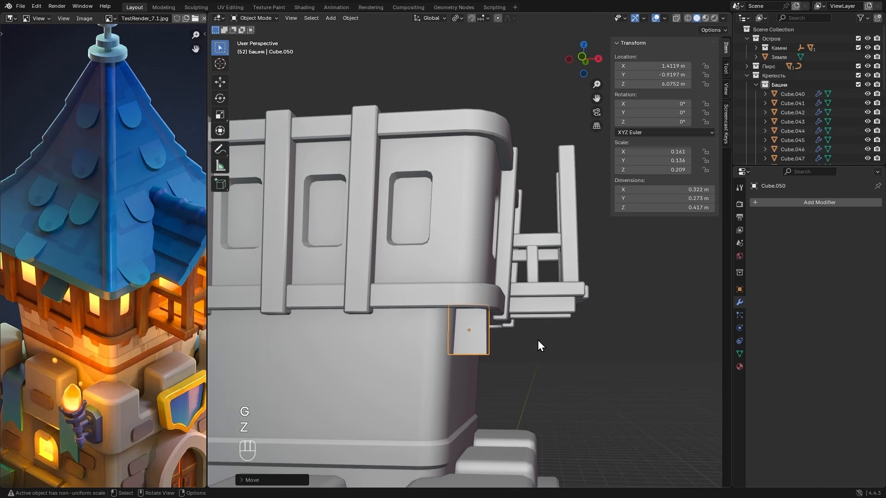
- Apply the scale of the support block beneath the tower's lower trim
key("ctrl")
key("ctrl+a")
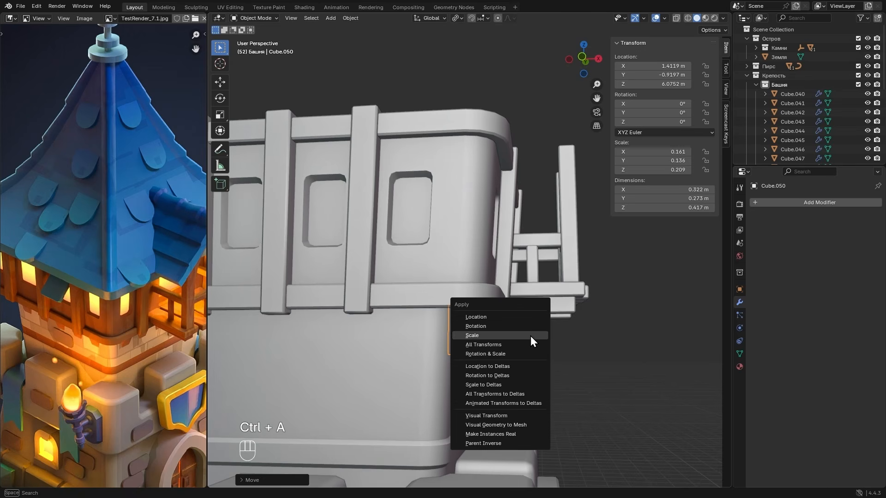
left_click(508, 335)
- Bevel the block's lower outer edge by about 0.2 m with one segment to form a sloped underside
left_click_drag(535, 337, 497, 324, "alt")
key("Tab")
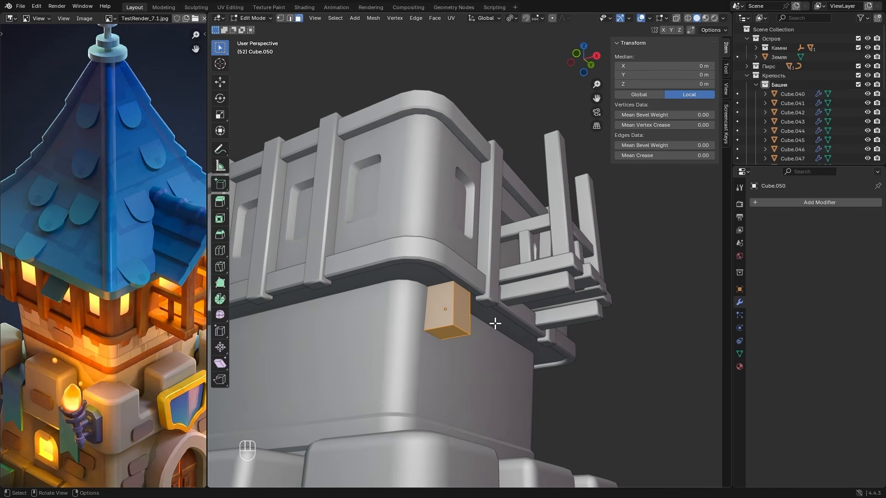
key("2")
left_click(467, 329)
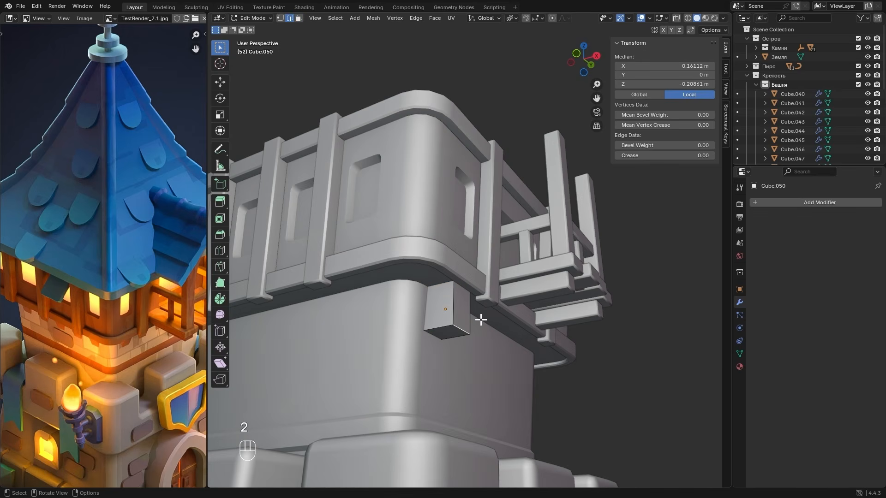
key("ctrl+b")
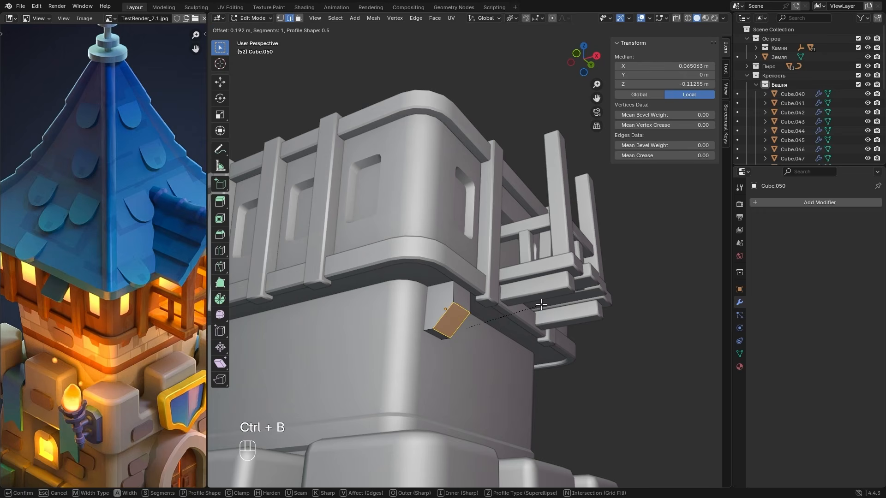
left_click(552, 298)
key("Tab")
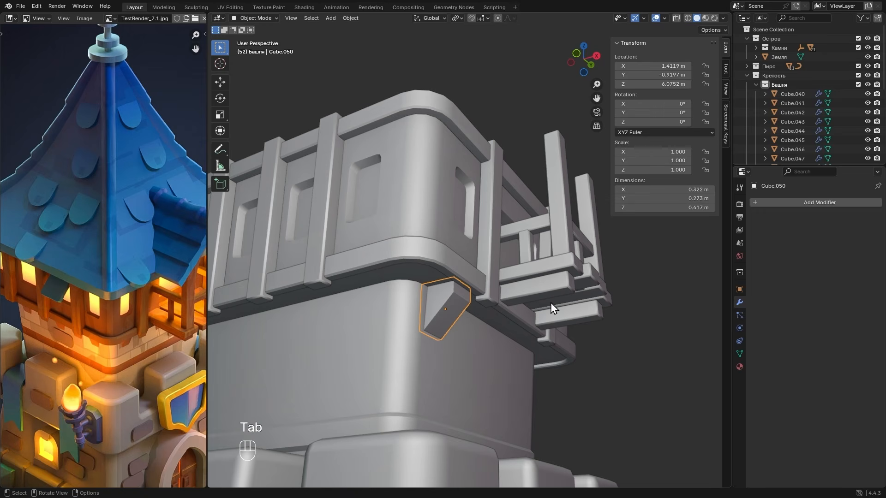
- Add an Array modifier to the support block with count 4 and relative offset factors X 0 and Y 2
left_click(777, 203)
mouse_move(777, 203)
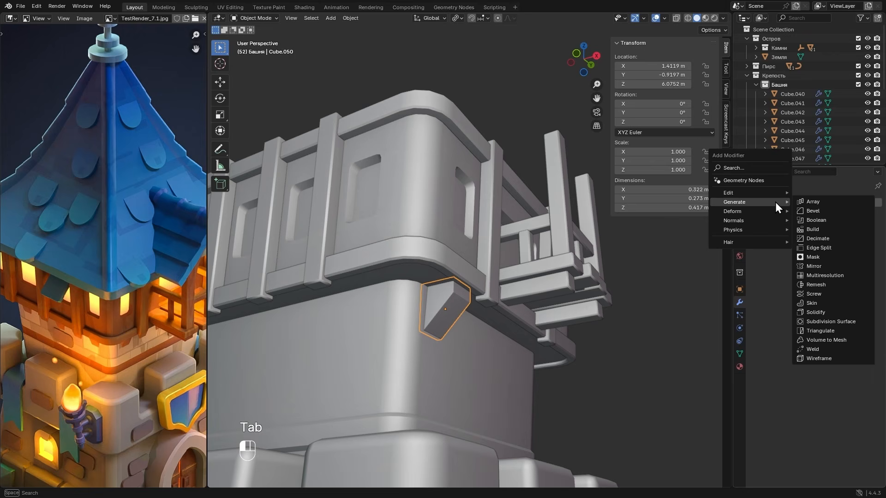
left_click(821, 204)
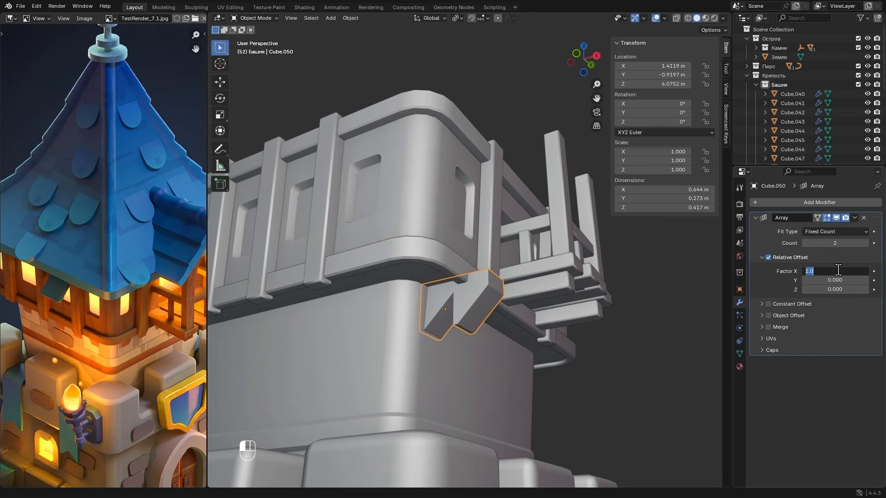
key("Tab")
type("1")
key("Return")
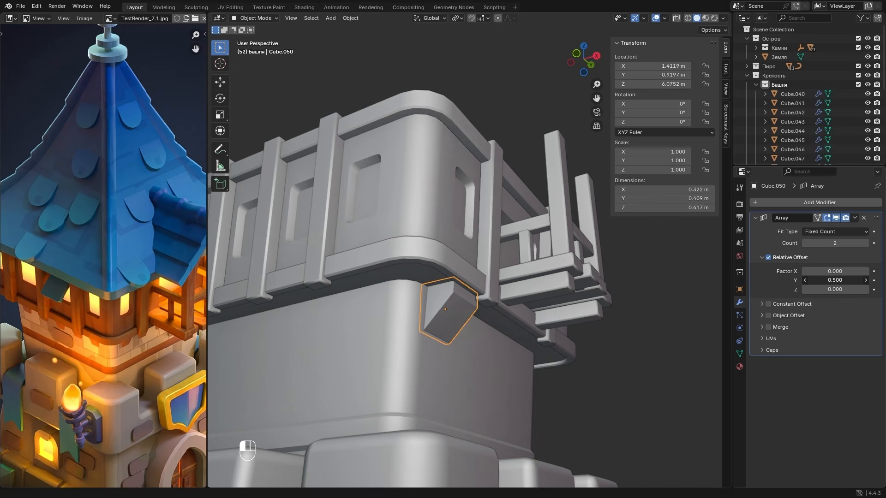
left_click_drag(835, 280, 858, 280)
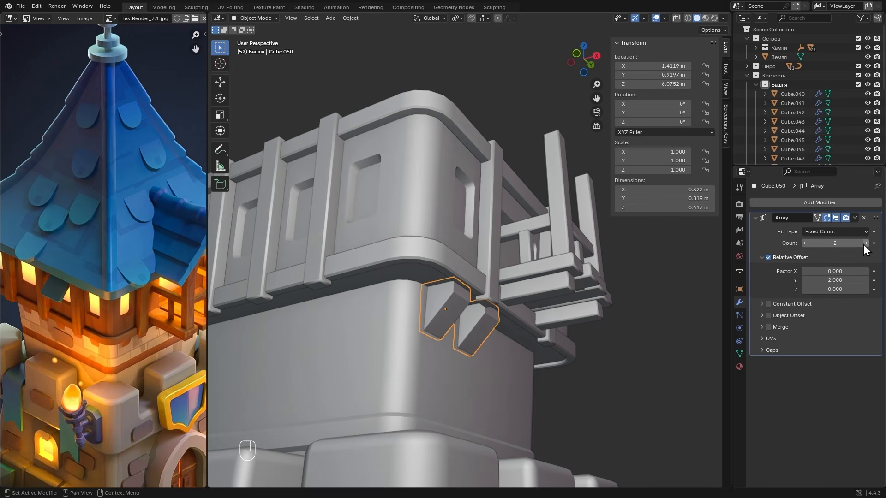
left_click(866, 244)
left_click(866, 245)
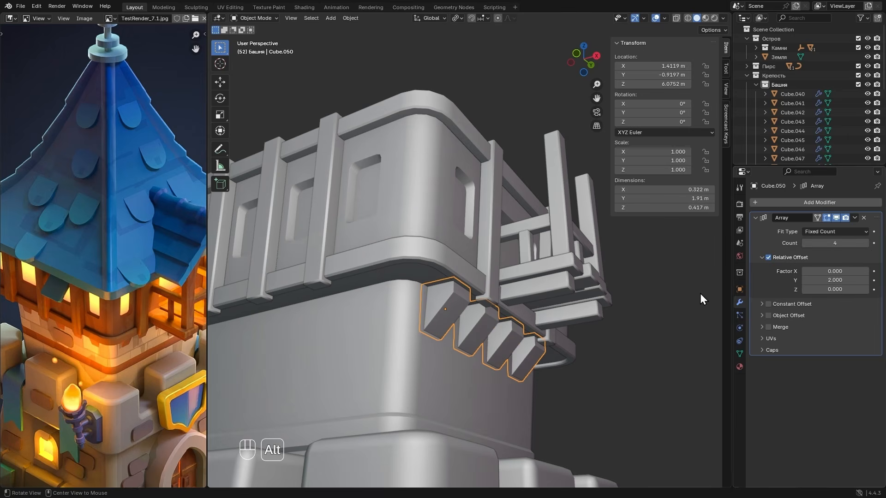
- Set the array's Y offset factor to 2.130 and shift the row of blocks along Y to about -0.87 m
middle_click_drag(701, 301, 522, 224, "alt")
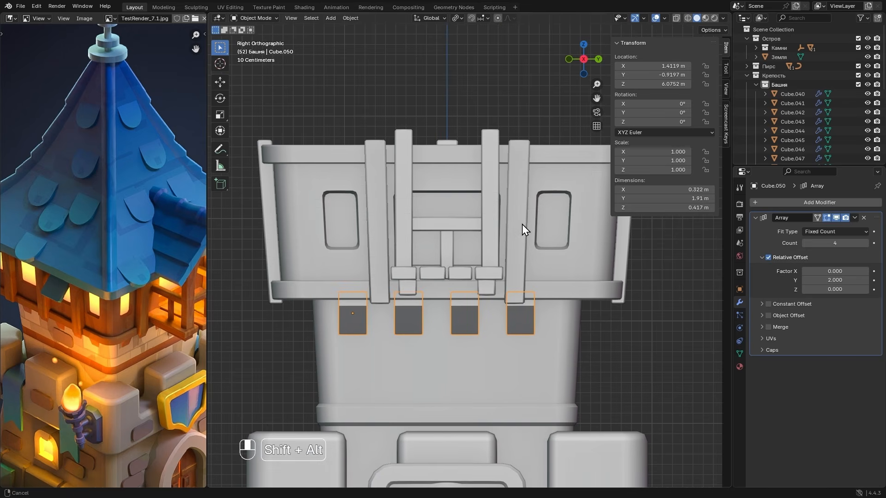
key("g")
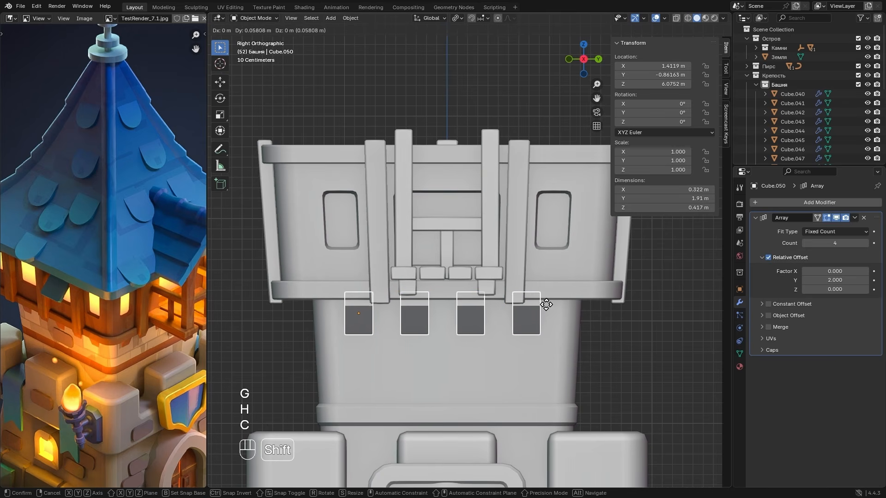
left_click(551, 306)
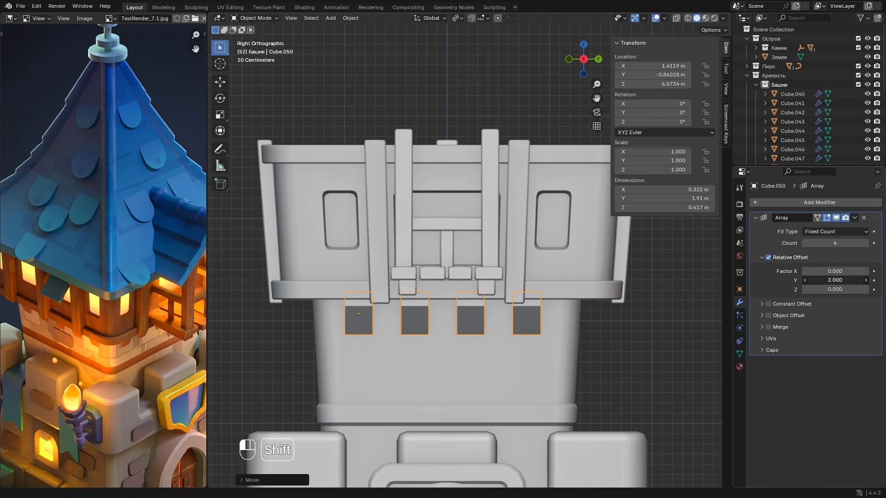
left_click_drag(826, 280, 833, 281, "shift")
key("g")
key("x")
key("y")
left_click(627, 317)
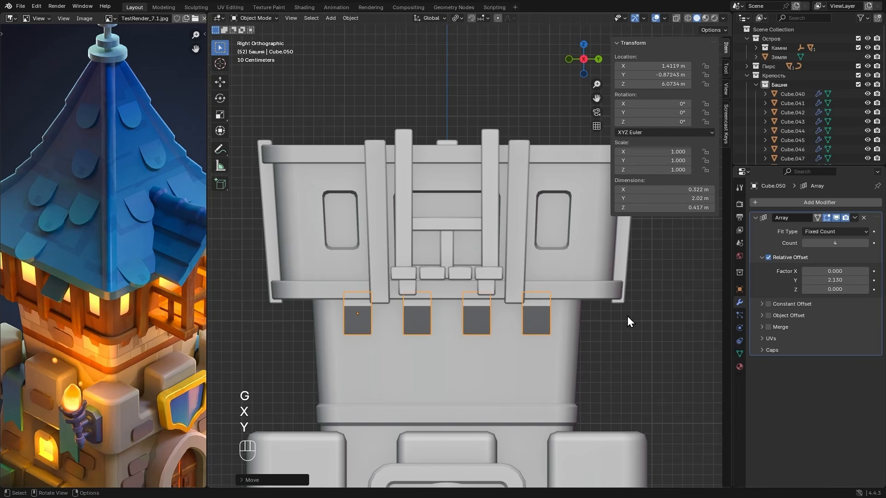
- Copy the Bevel modifier from the balcony's vertical posts to the row of support blocks
middle_click_drag(627, 317, 594, 309)
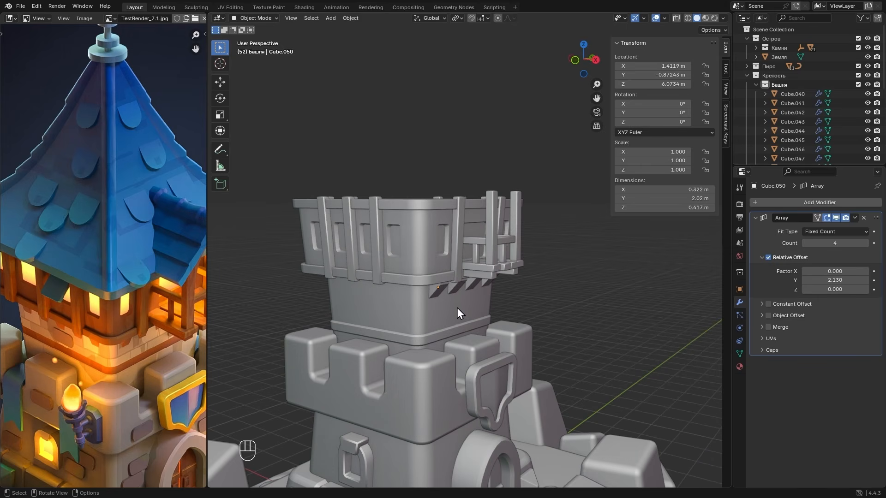
scroll(443, 317, "up", 4)
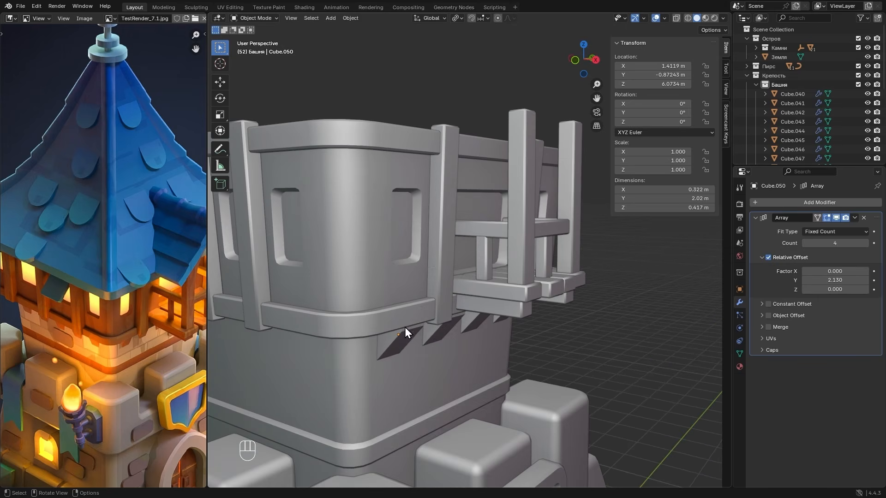
left_click(389, 346, "shift")
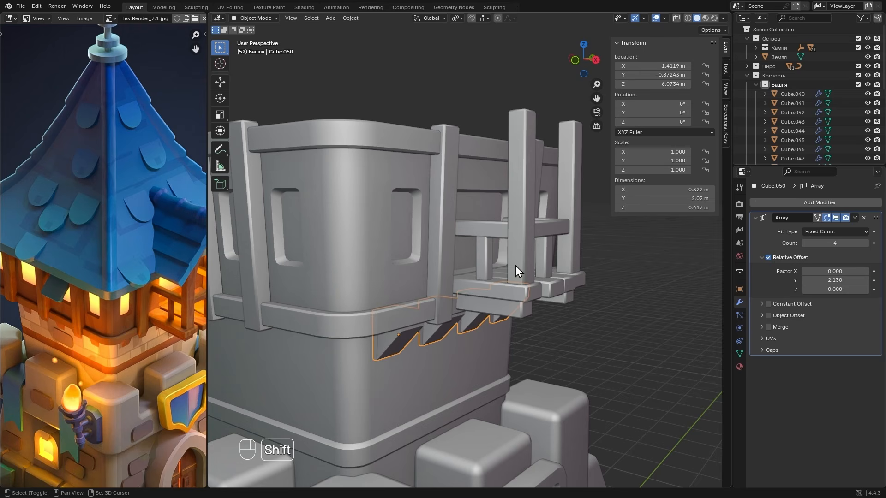
left_click(519, 251, "shift")
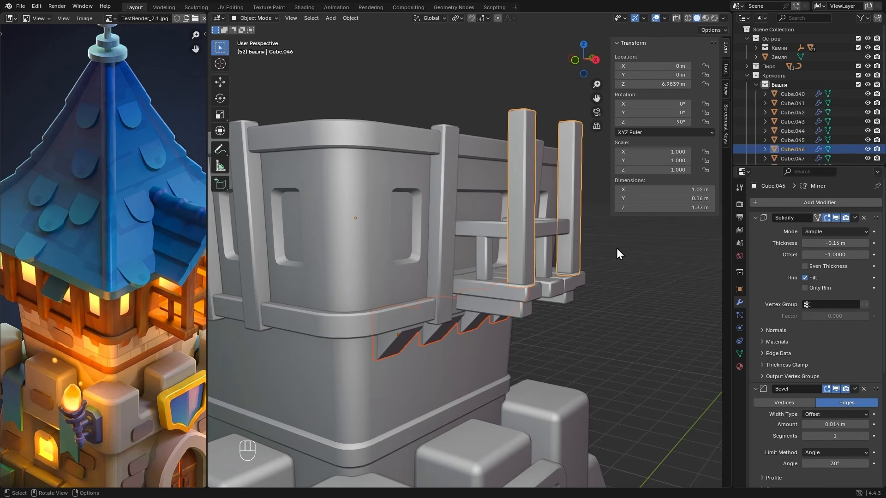
scroll(821, 318, "down", 4)
left_click(854, 334)
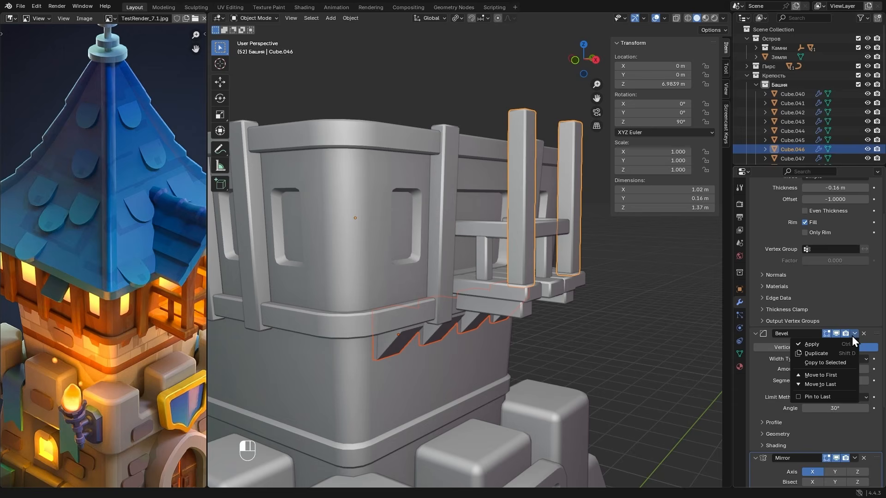
left_click(805, 363)
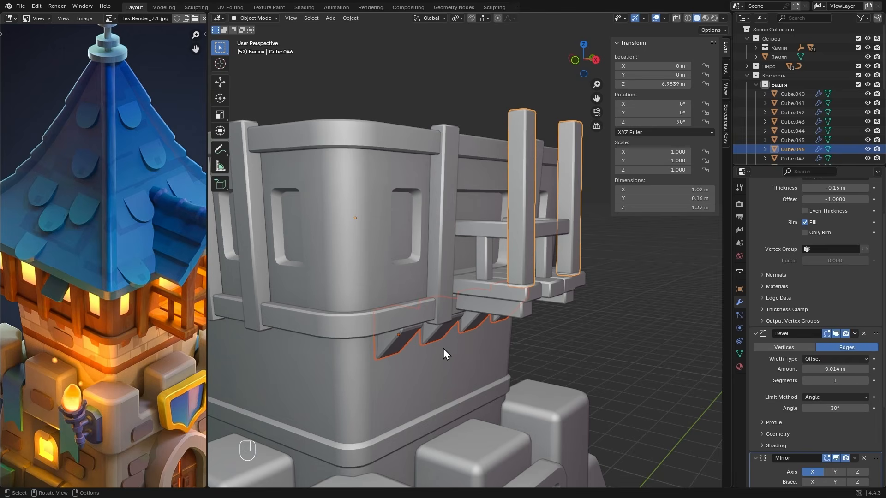
- Apply Shade Auto Smooth to the row of support blocks
middle_click_drag(443, 353, 402, 305)
left_click(394, 277)
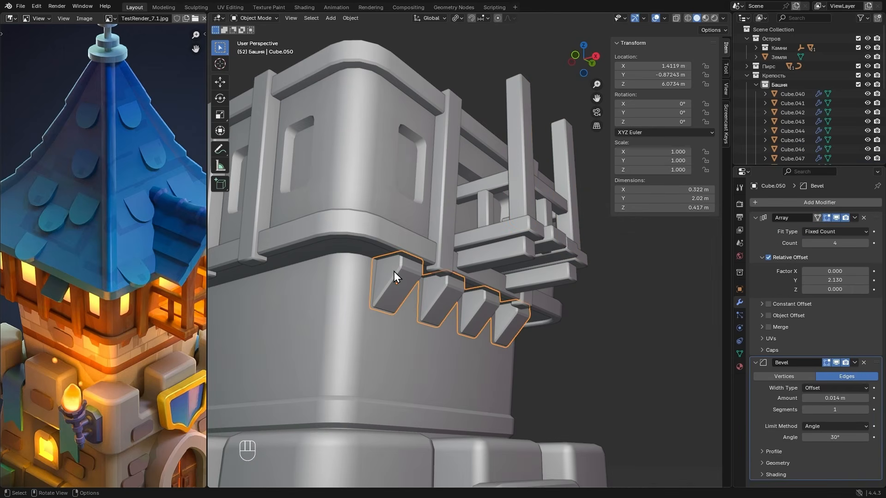
right_click(394, 277)
left_click(355, 273)
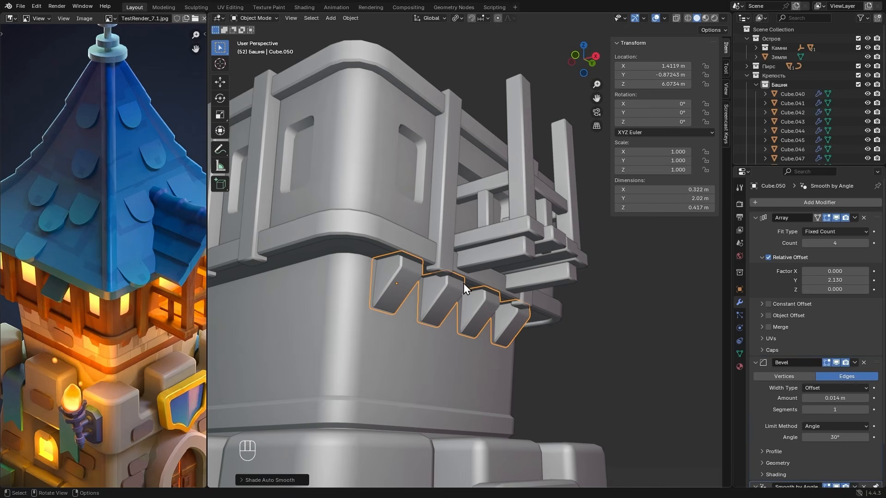
- Add a Mirror modifier to the row of support blocks
scroll(455, 321, "down", 5)
left_click_drag(464, 284, 426, 306, "alt")
scroll(463, 316, "up", 1)
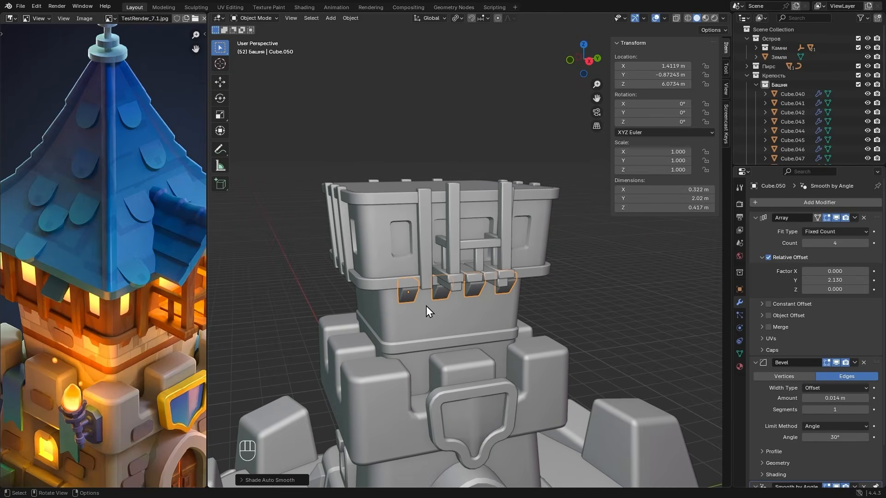
left_click(773, 206)
mouse_move(773, 207)
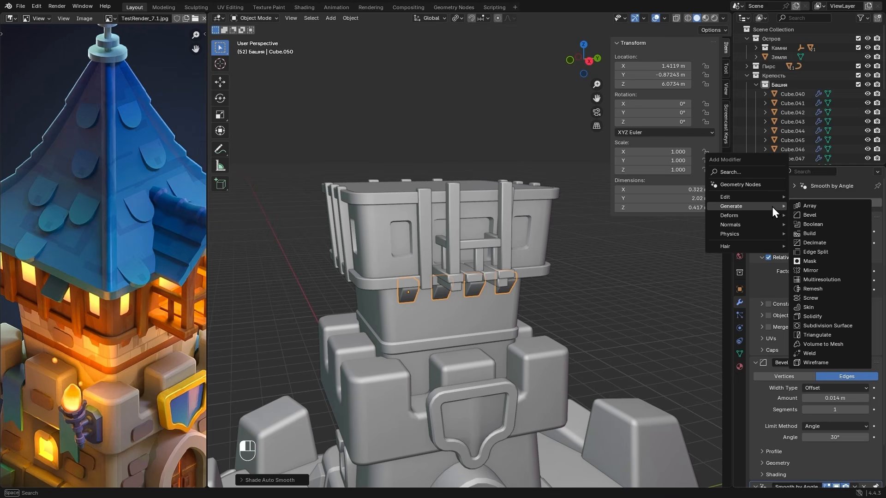
left_click(815, 270)
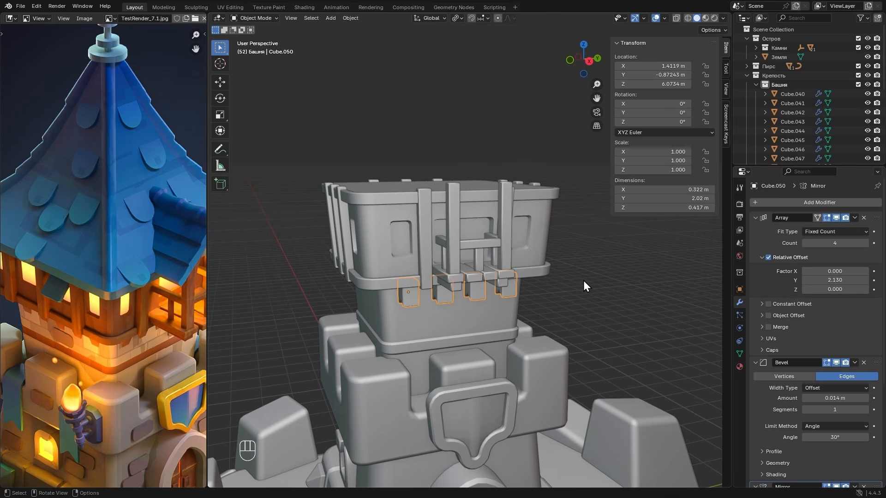
- Set the support blocks' origin to the 3D cursor so they mirror across the tower's centre
left_click_drag(402, 286, 443, 291, "alt")
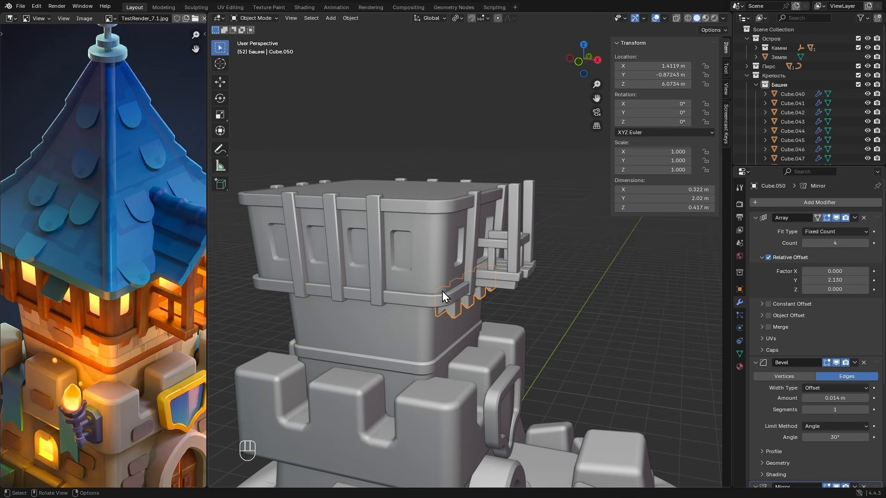
right_click(438, 279)
mouse_move(404, 298)
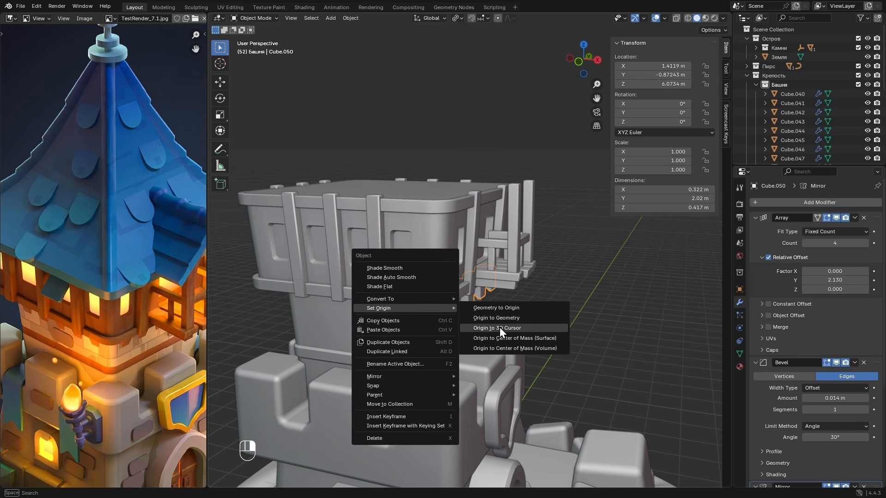
left_click(499, 327)
- Duplicate the mirrored support blocks in place and rotate the copy 90° about Z for the tower's other two sides
left_click_drag(497, 328, 483, 289, "alt")
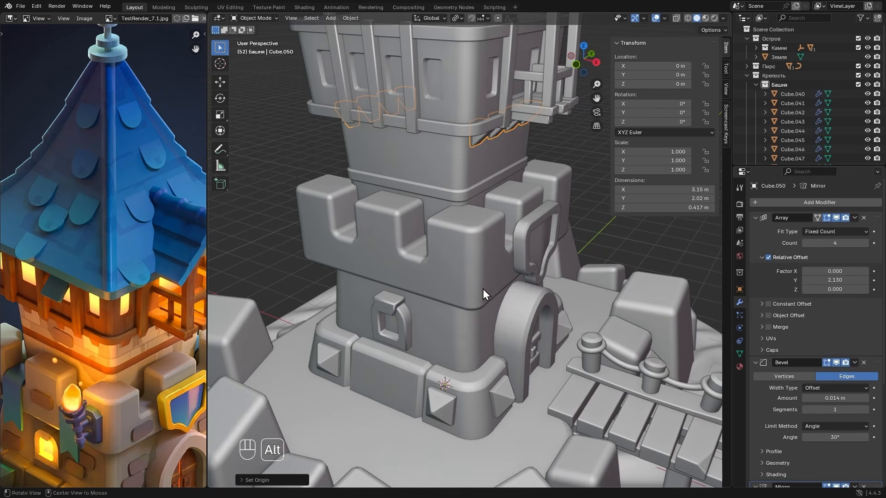
middle_click_drag(439, 370, 579, 245)
middle_click_drag(594, 245, 408, 278, "alt")
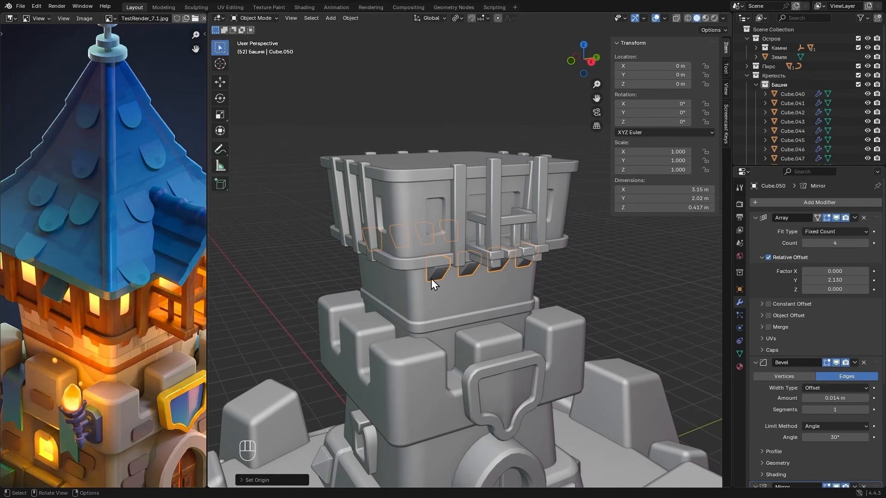
key("shift+d")
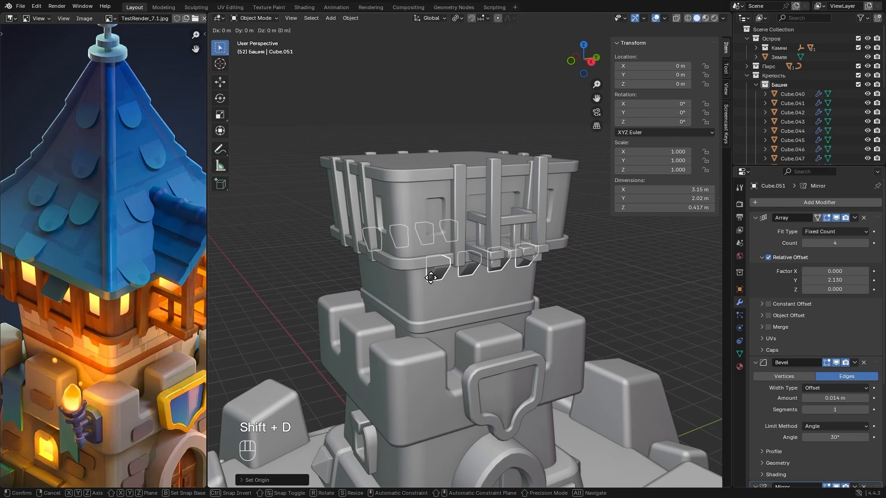
type("rz")
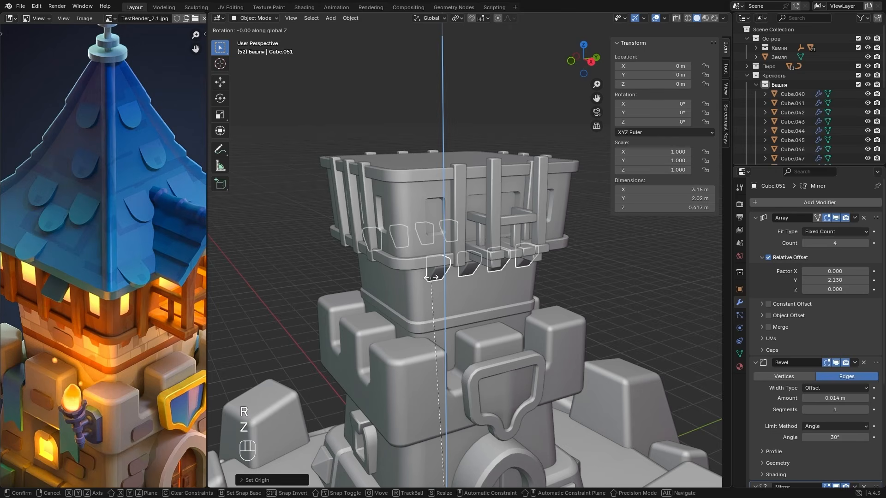
type("90")
key("Return")
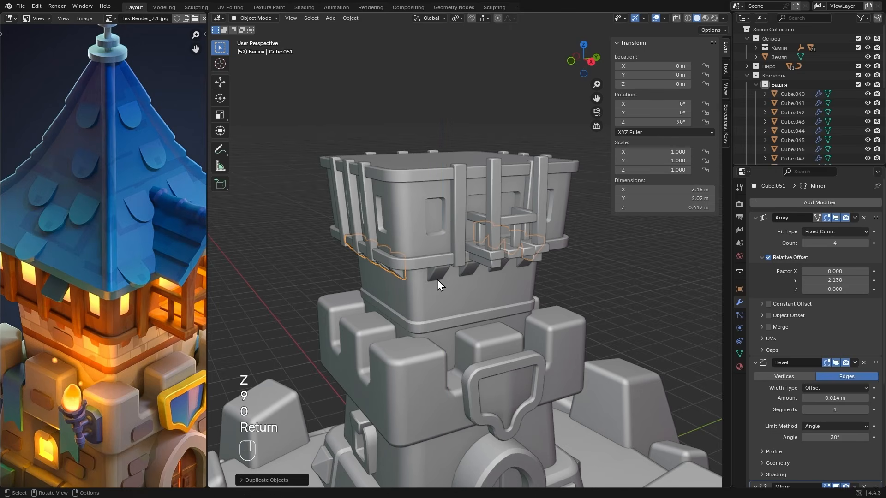
- Examine the tower's top and compare it with the blue roof and balcony canopy in the reference image
left_click_drag(572, 269, 546, 289, "alt")
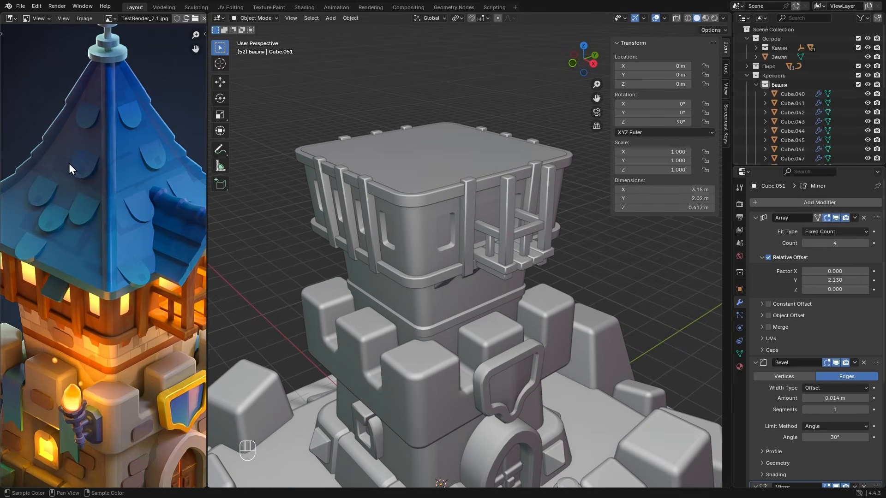
scroll(86, 203, "down", 3)
scroll(74, 199, "up", 3)
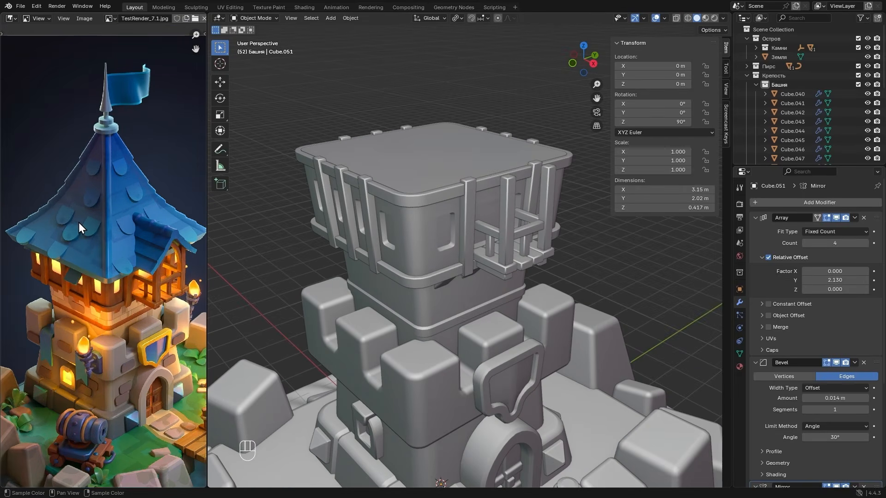
scroll(79, 245, "down", 2)
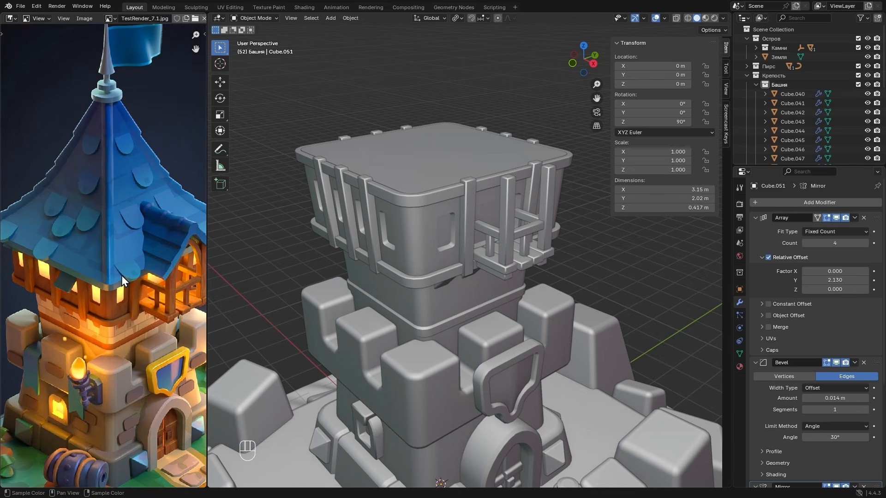
scroll(134, 280, "up", 3)
scroll(129, 275, "down", 1)
middle_click_drag(143, 154, 132, 302)
scroll(162, 137, "down", 1)
scroll(147, 356, "up", 3)
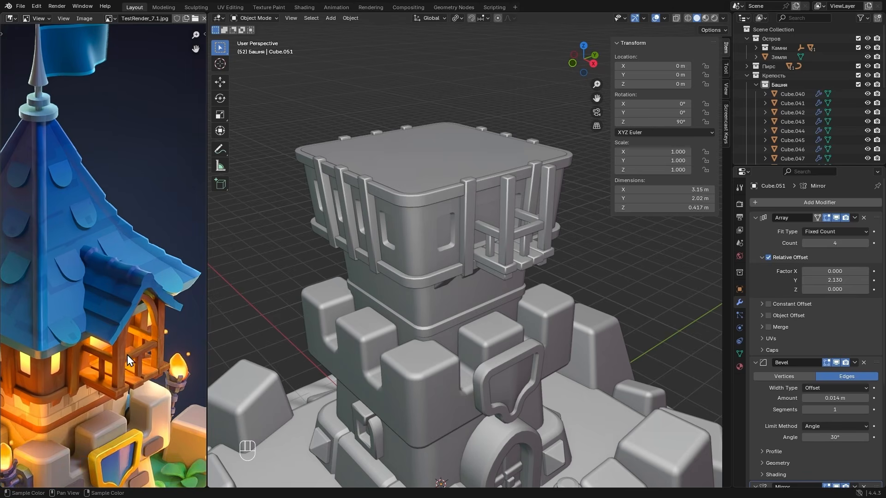
- Add a cube as the roof base and raise it 8 m along Z onto the tower's top
scroll(81, 294, "down", 4)
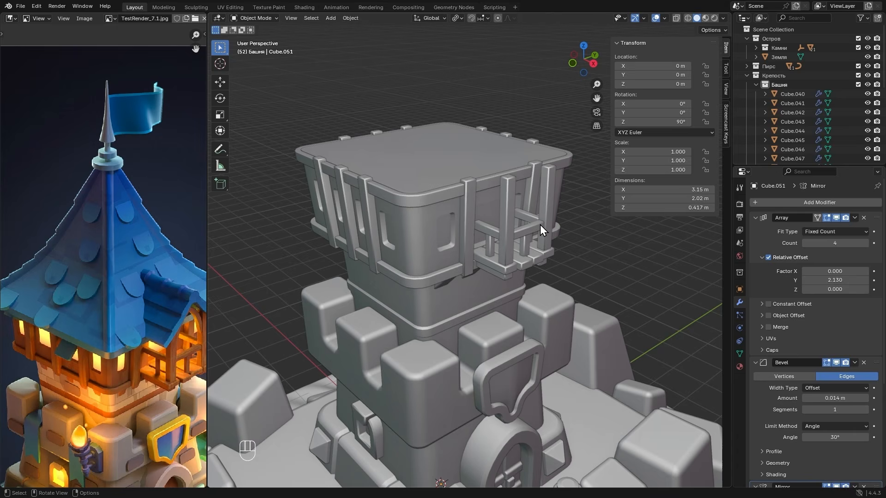
key("shift+a")
mouse_move(476, 229)
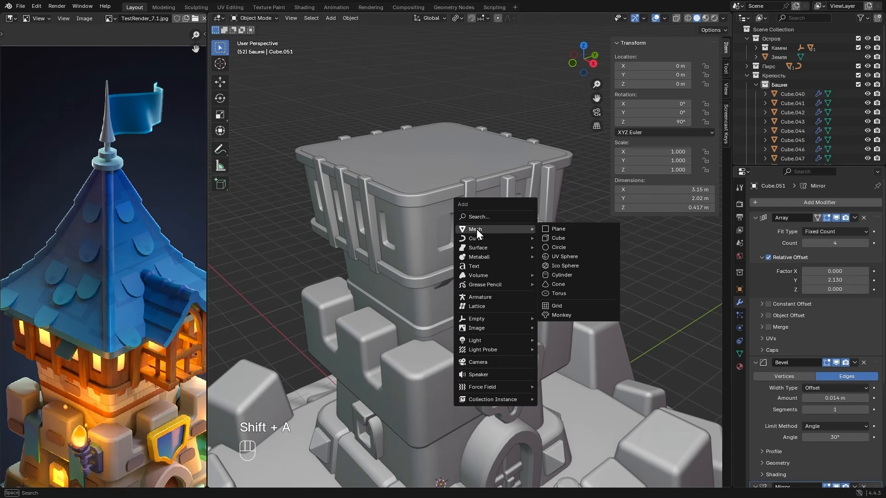
left_click(562, 238)
scroll(498, 240, "down", 4)
key("g")
key("z")
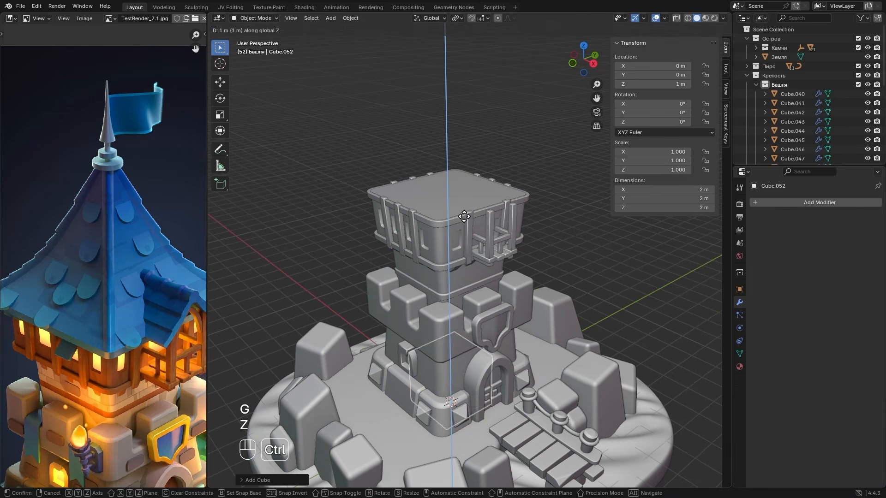
left_click(458, 47)
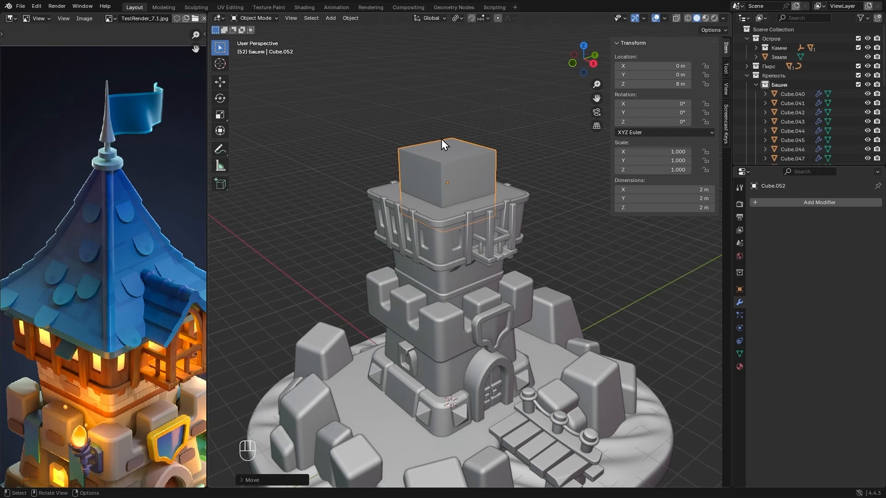
- Scale the cube's mesh horizontally, locking Z, until it extends slightly beyond the tower's upper section
key("Tab")
middle_click_drag(463, 143, 480, 169)
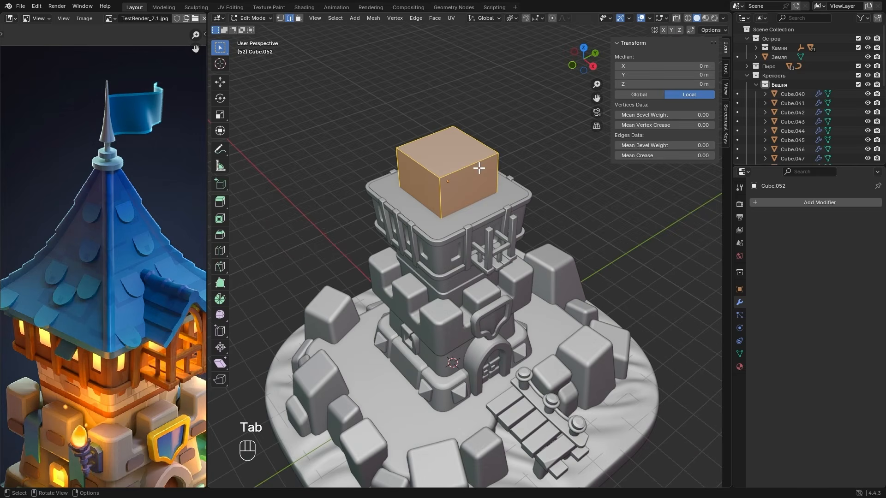
key("s")
key("shift+z")
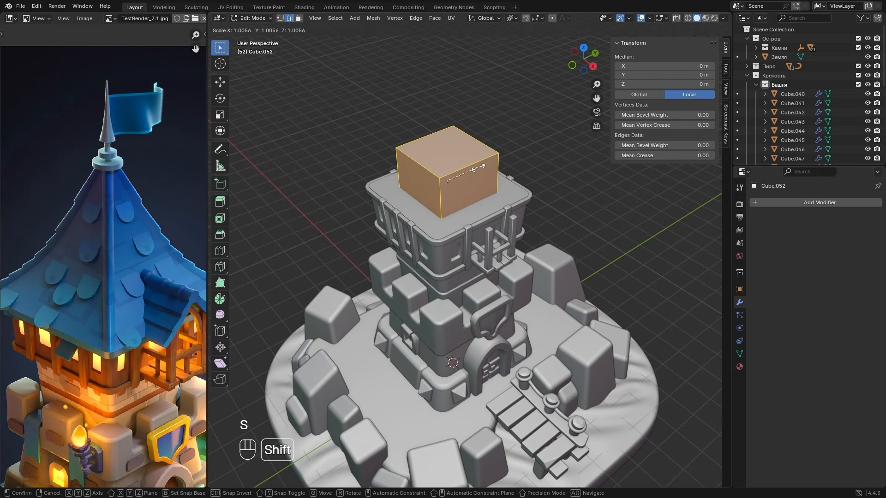
key("shift")
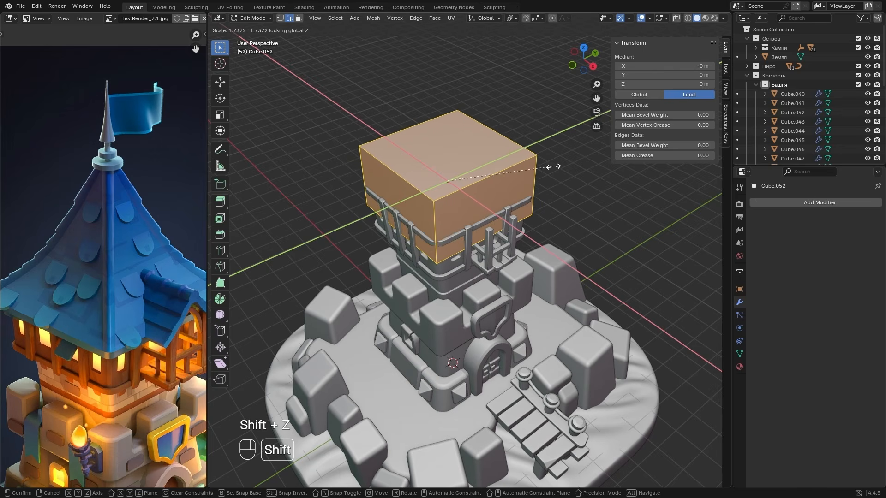
left_click(530, 171)
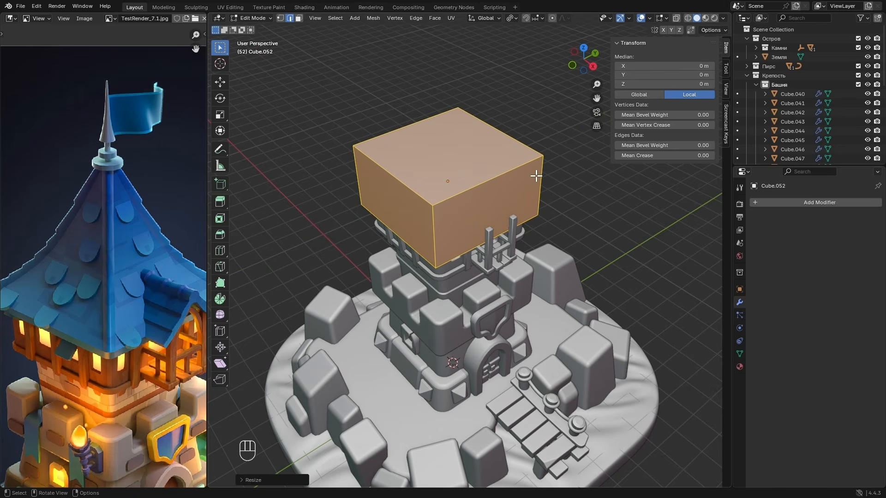
- Raise the roof block's bottom face 0.7 m along Z so it sits at the top of the tower's wall posts
left_click(572, 65)
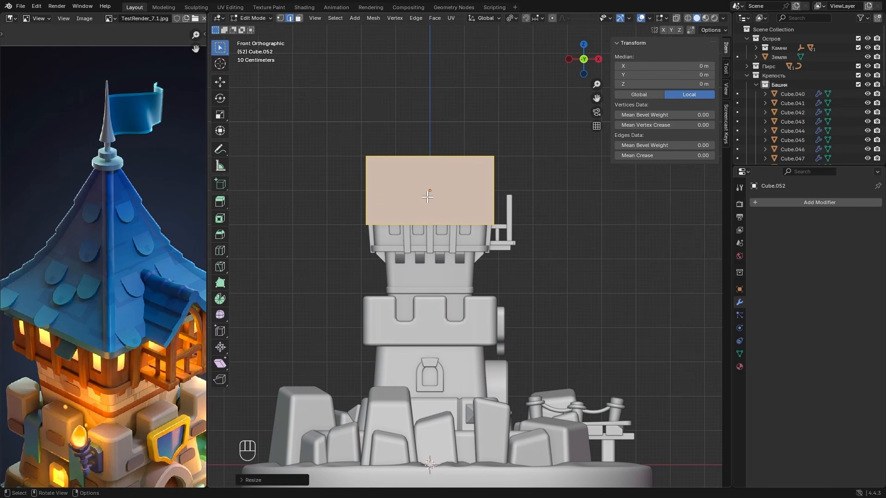
key("3")
key("alt")
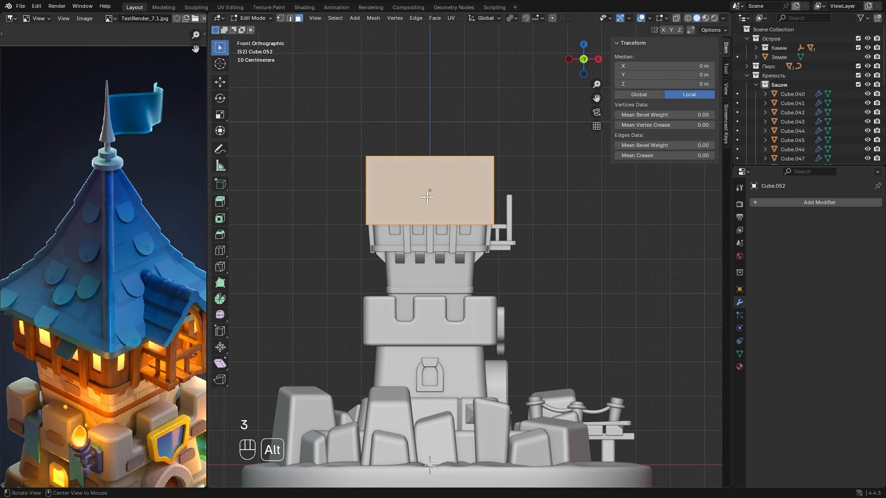
key("alt+z")
left_click(452, 243)
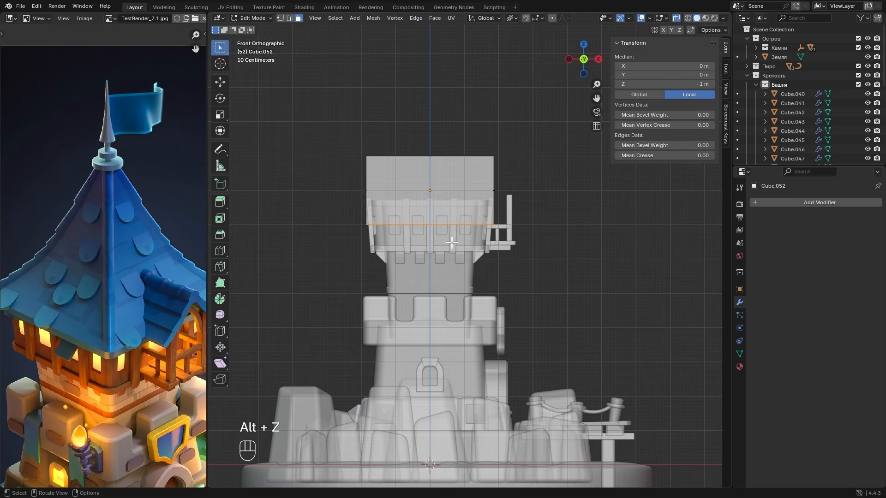
key("g")
key("z")
key("ctrl")
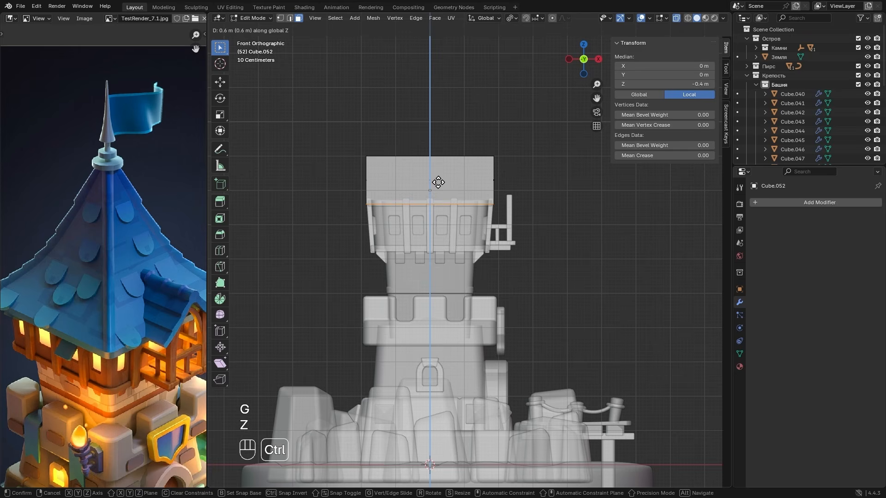
left_click(439, 180)
scroll(439, 180, "up", 6)
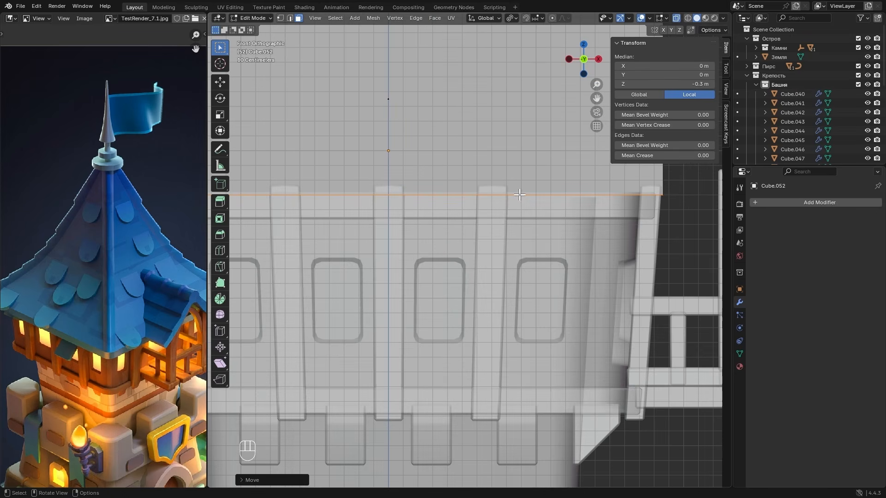
scroll(647, 192, "down", 3)
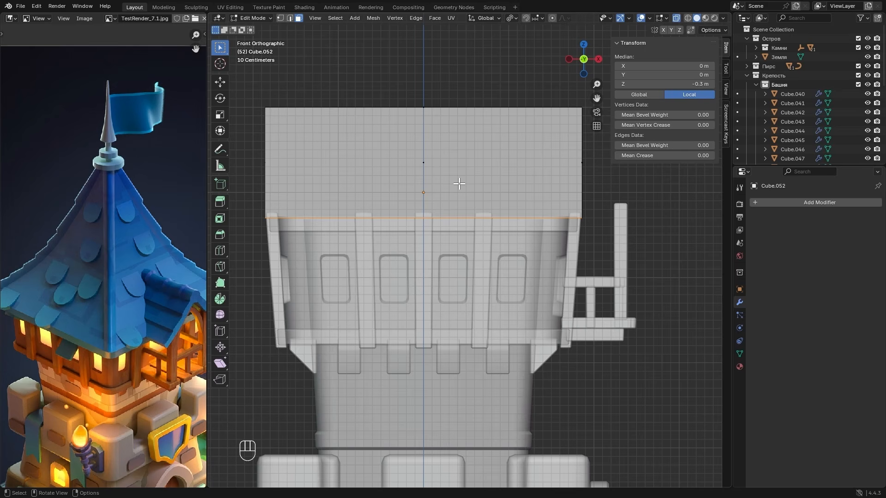
- Insert a horizontal edge loop just above the roof block's base and scale it outward slightly to form an eave
key("ctrl+r")
left_click(584, 177)
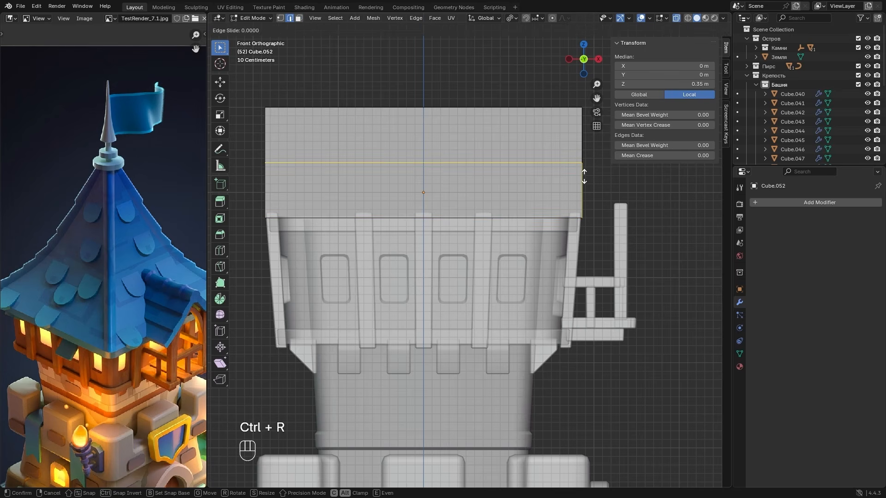
left_click(587, 218)
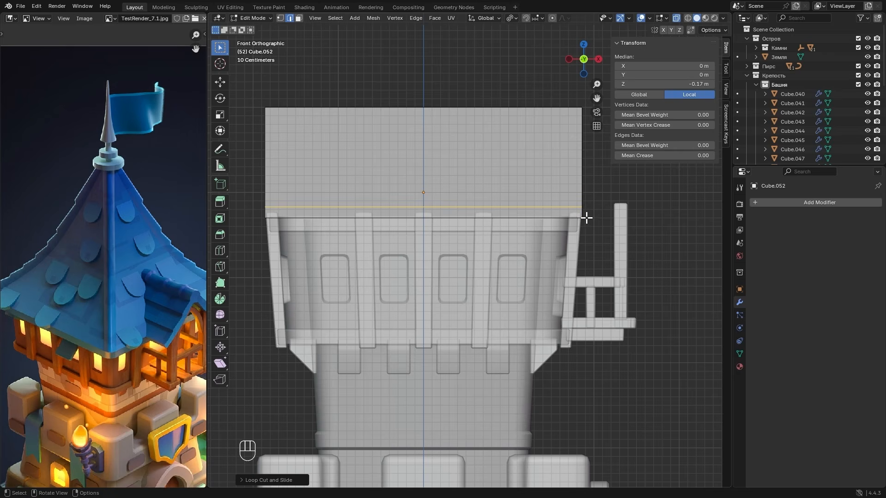
key("s")
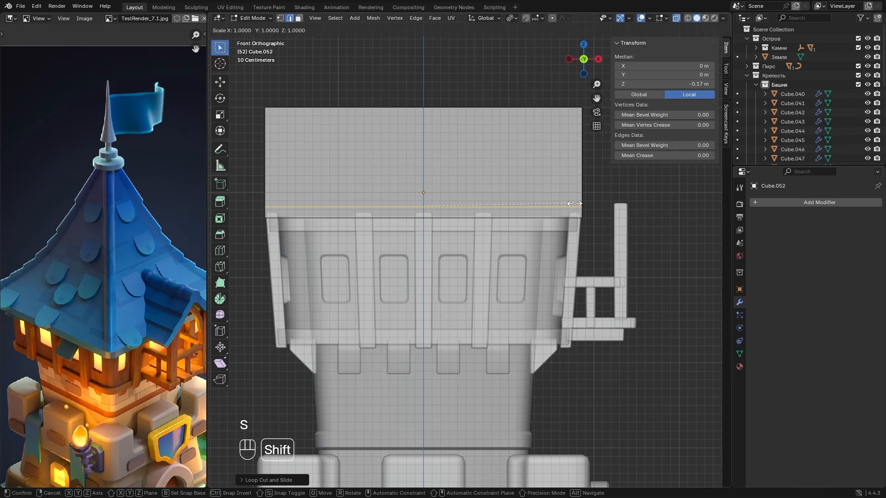
left_click(699, 202)
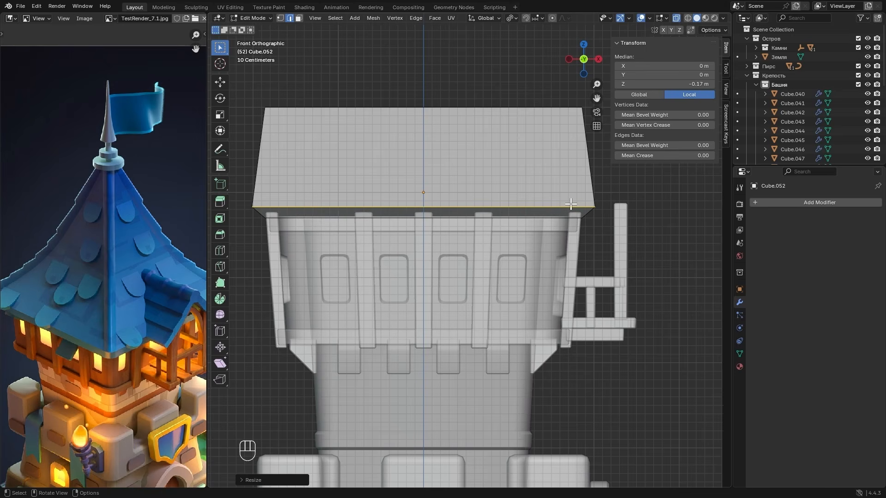
- Scale the eave's two lower vertex rings outward by about 1.1, locking Z, to widen the roof overhang
key("1")
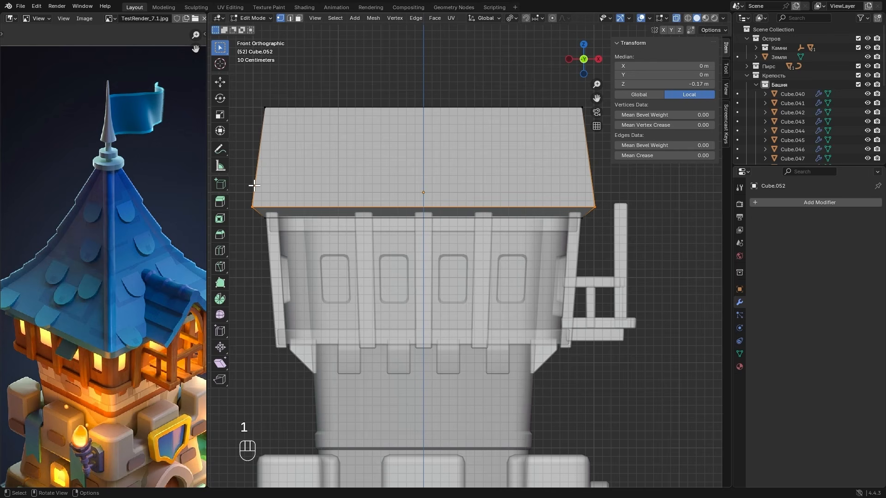
left_click_drag(241, 183, 635, 232)
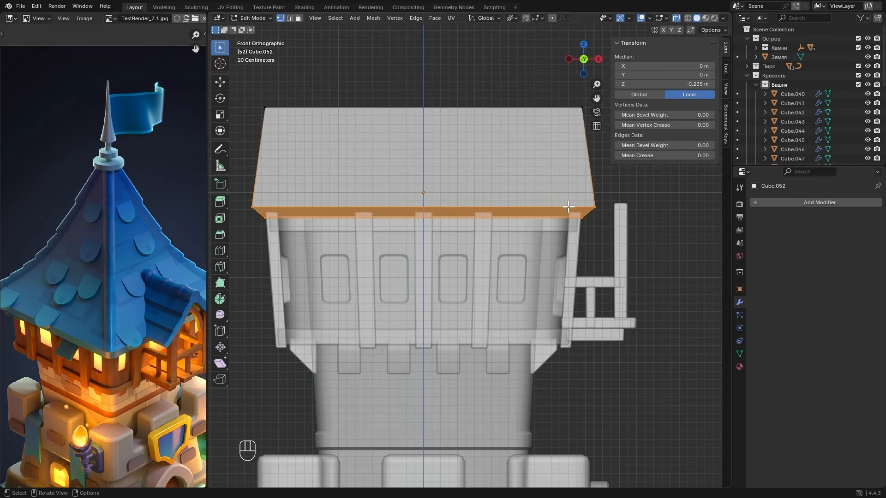
key("s")
key("shift+z")
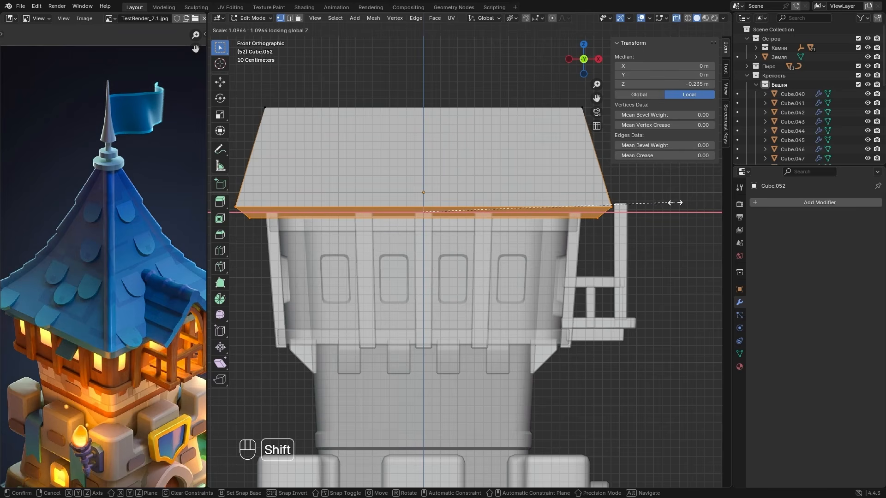
left_click(689, 199)
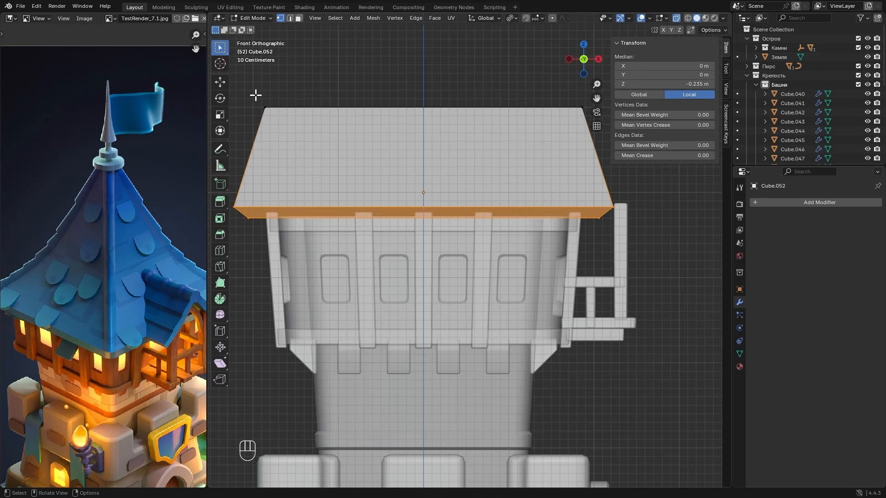
- Shrink the roof's top face to a small square and raise it to a local Z of about 3.4 m
left_click_drag(255, 95, 597, 135)
scroll(598, 188, "down", 2)
key("s")
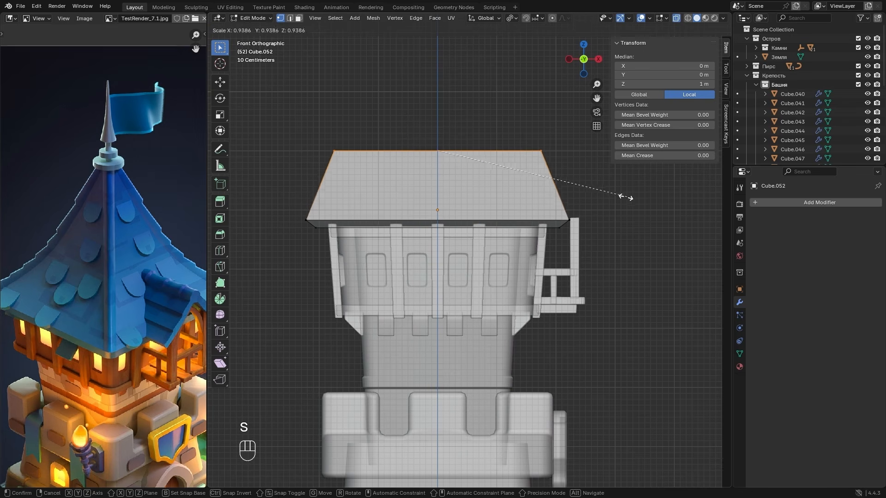
left_click(466, 181)
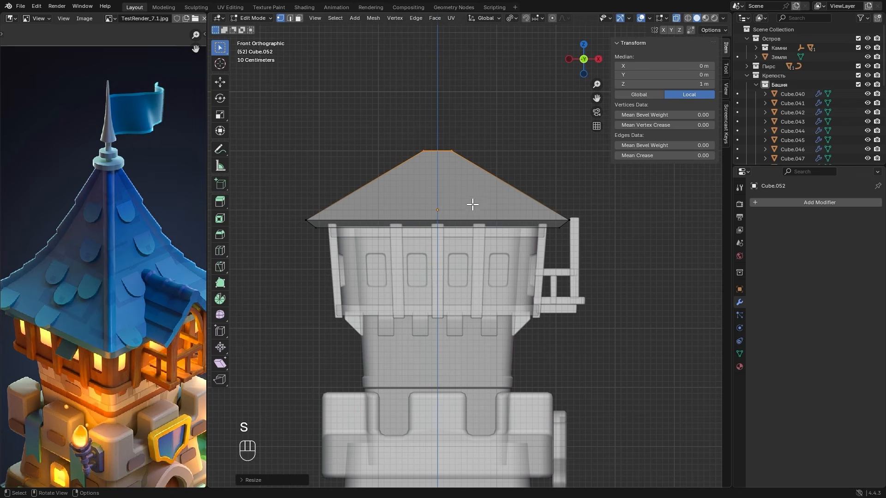
middle_click_drag(472, 205, 471, 271, "shift")
key("g")
key("z")
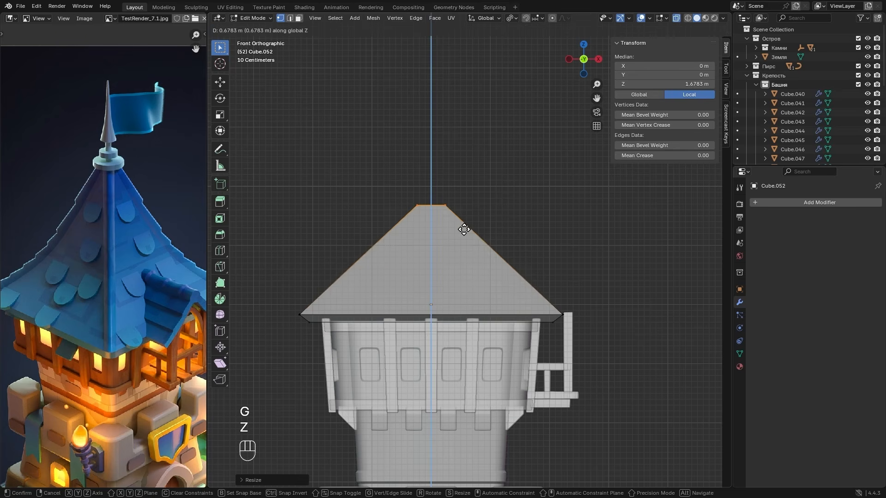
left_click(466, 131)
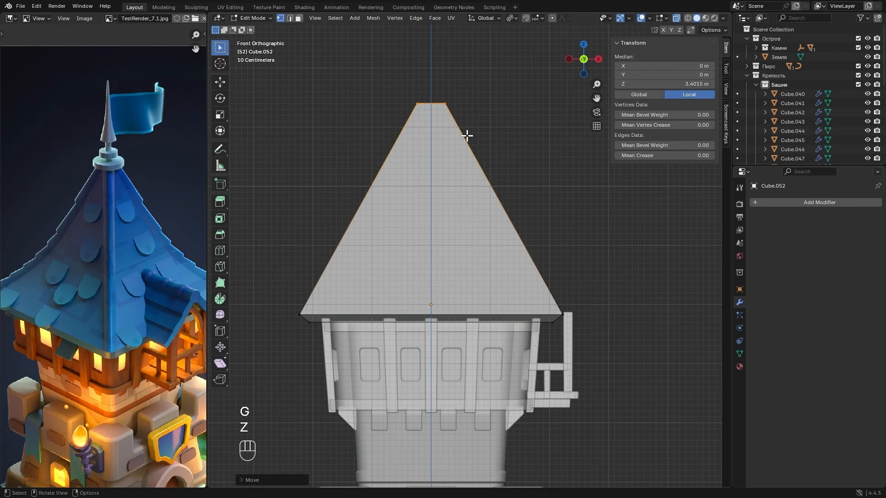
- Set the roof top's local median Z to 3.8 m and scale the top face down to about 0.77
middle_click_drag(467, 134, 524, 263)
key("alt+z")
scroll(546, 238, "up", 2)
scroll(98, 261, "down", 2)
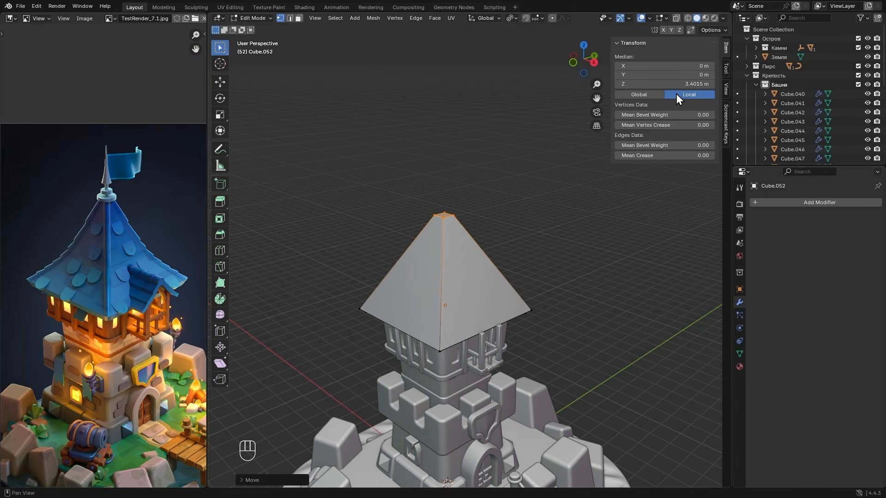
left_click(649, 83)
left_click(636, 84)
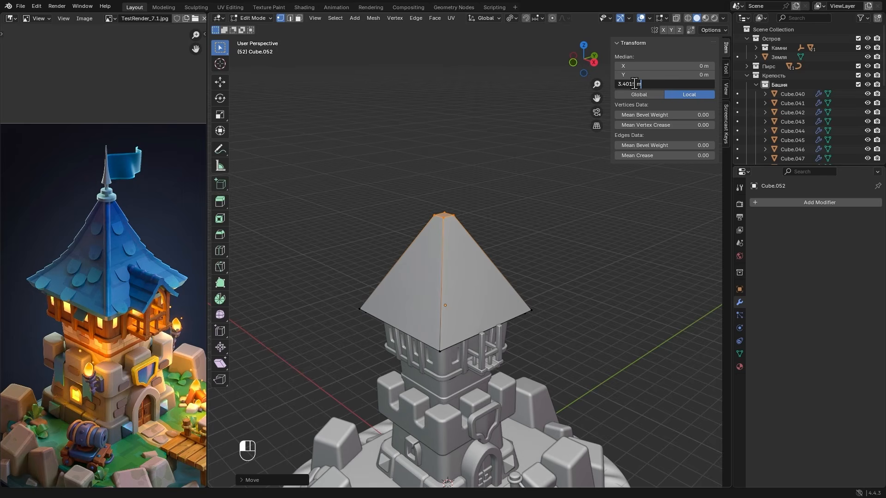
left_click_drag(637, 84, 622, 83)
type("8")
key("Return")
key("s")
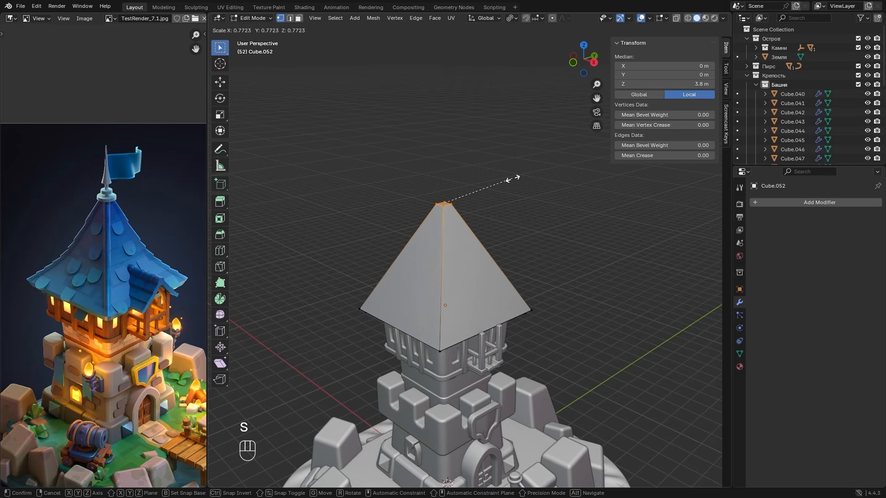
left_click(514, 179)
- Insert a horizontal edge loop in the roof's lower half at a local Z of about 1.08 m and scale it inward to about 0.66
scroll(455, 192, "up", 2)
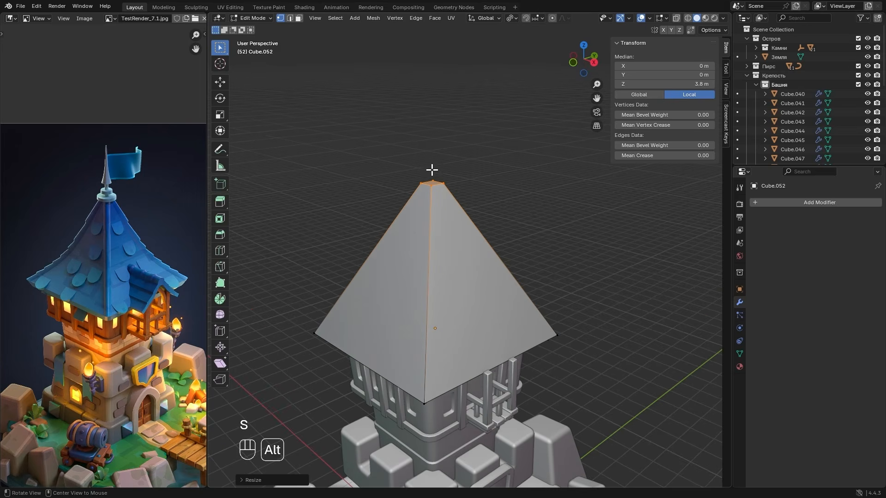
middle_click_drag(431, 170, 456, 235, "alt")
key("ctrl")
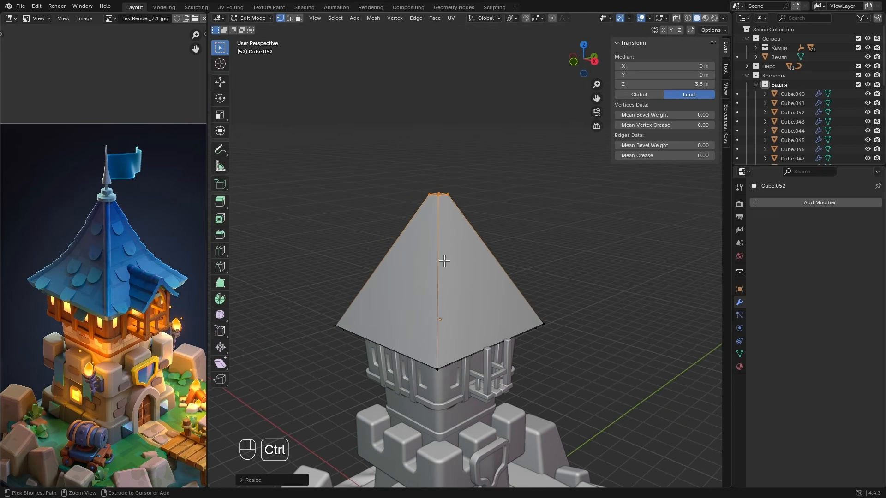
key("ctrl+r")
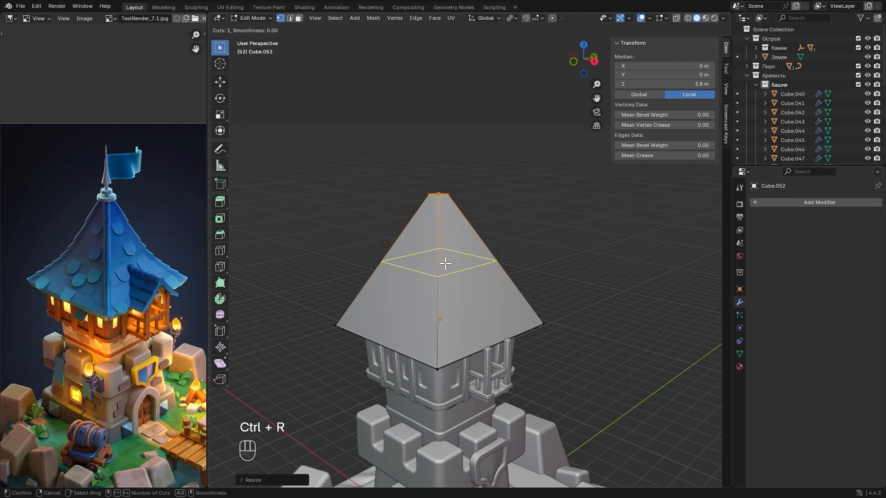
left_click(450, 265)
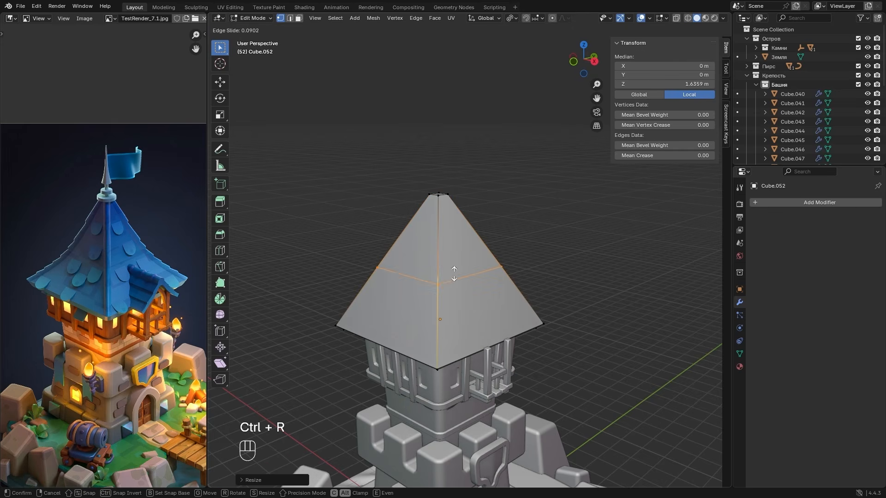
left_click(461, 297)
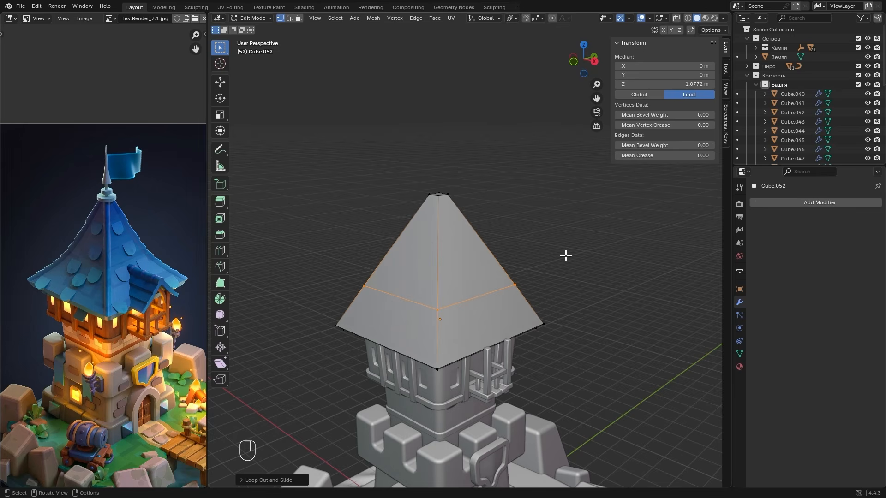
key("s")
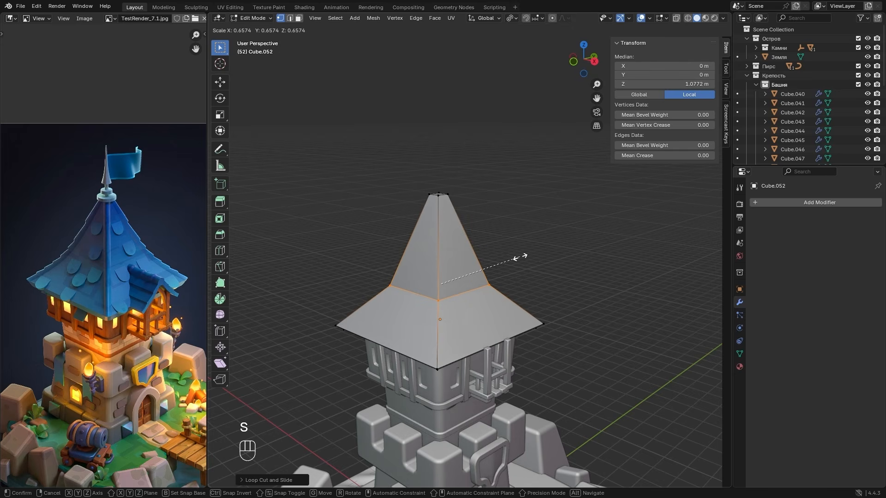
left_click(521, 256)
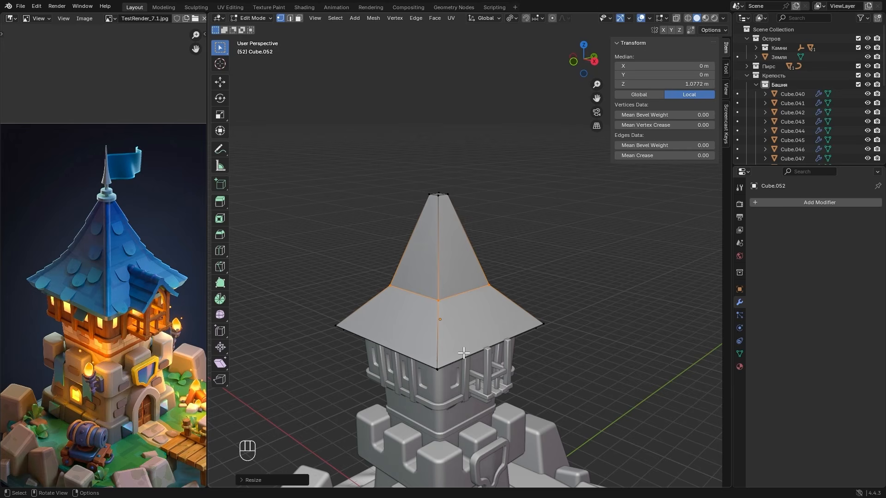
- Raise the eave's upper edge loop to a local Z of about -0.03 m and scale it slightly inward
key("2")
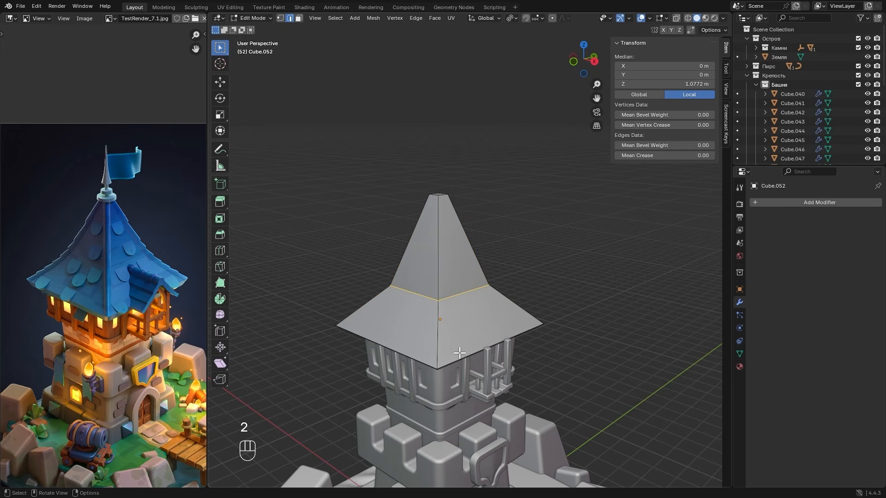
left_click(415, 356, "alt")
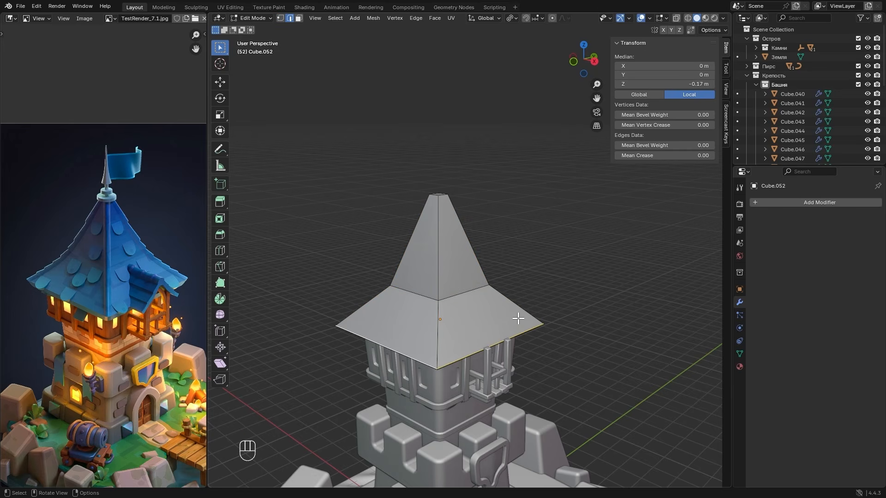
key("g")
key("z")
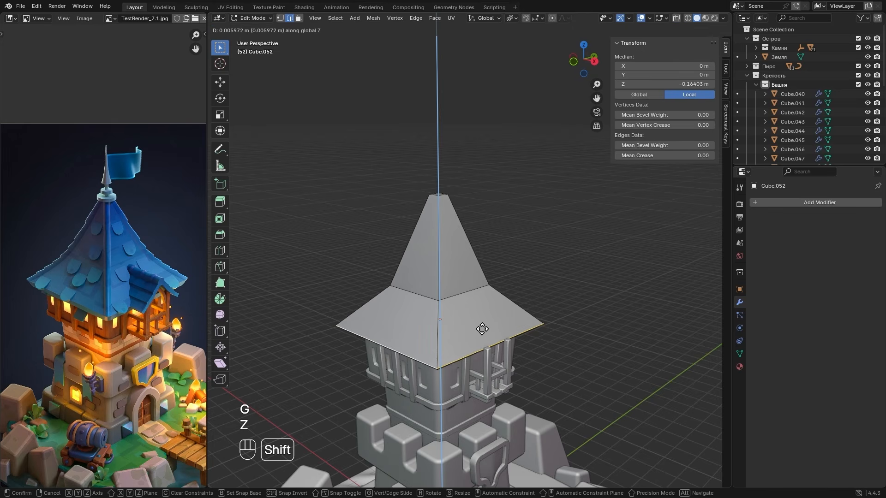
left_click(556, 301)
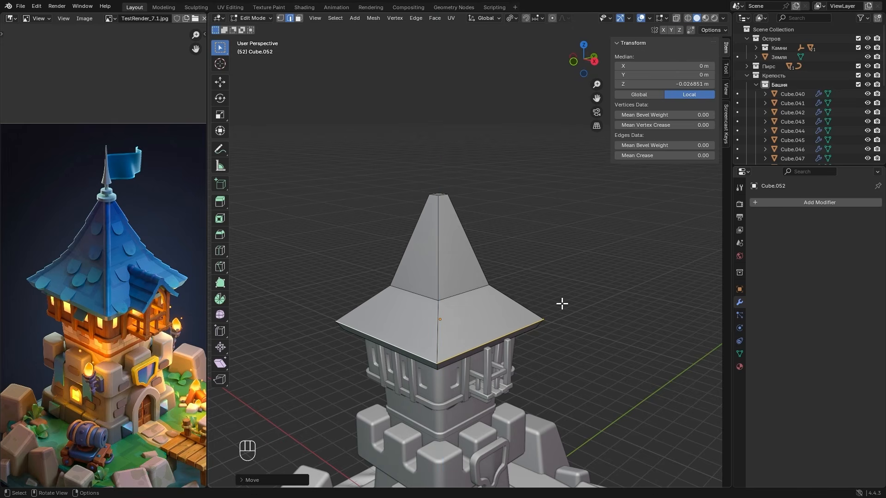
key("s")
left_click(550, 301)
middle_click_drag(546, 299, 540, 310)
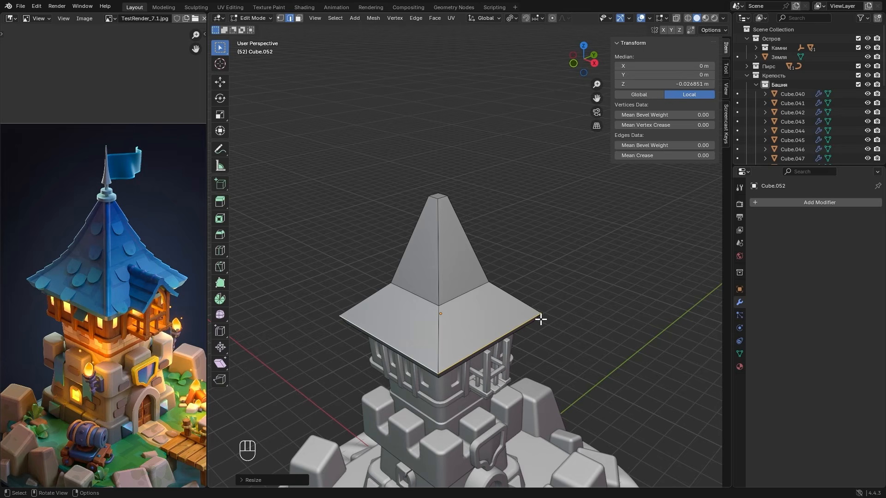
left_click(453, 299, "alt")
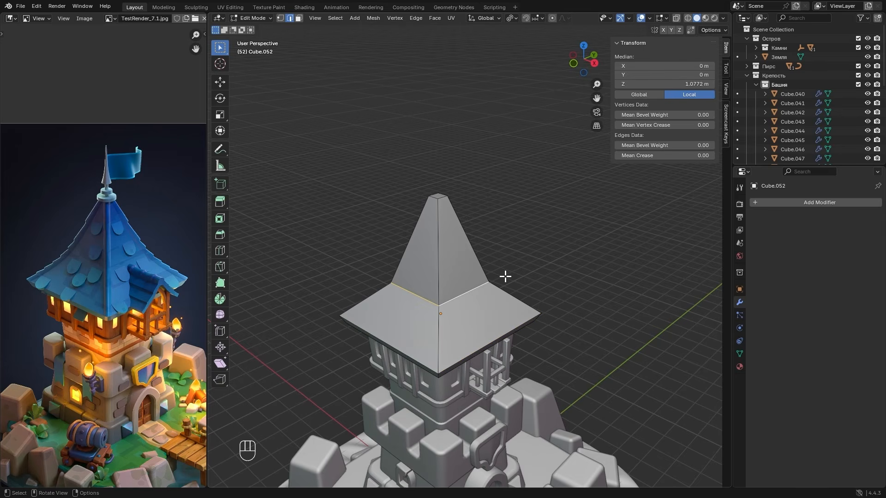
key("ctrl+b")
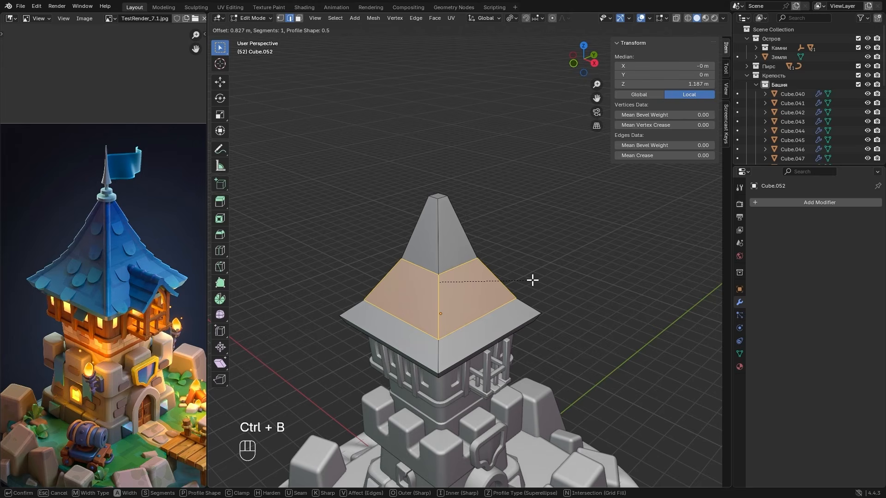
scroll(533, 280, "up", 4)
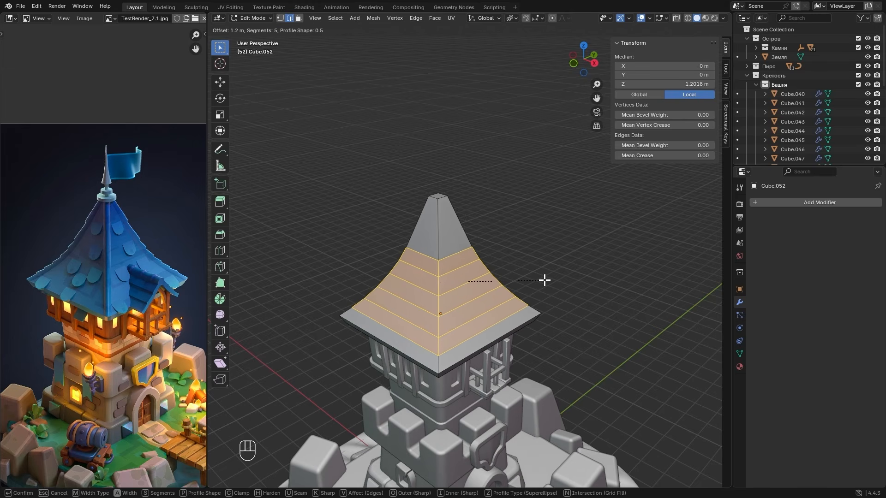
scroll(545, 280, "up", 1)
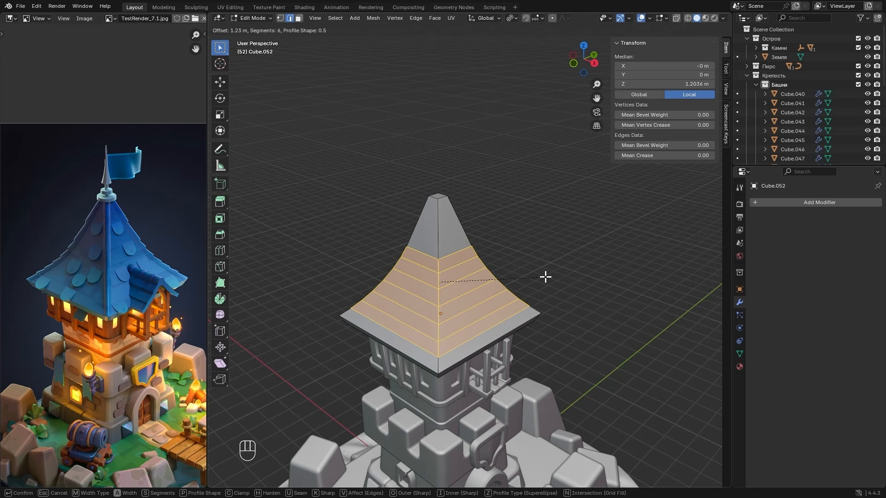
right_click(546, 277)
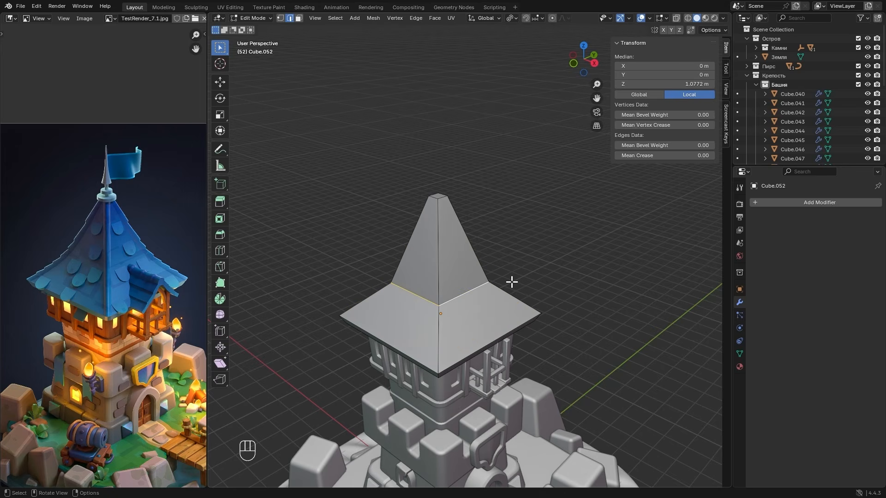
- Raise the roof's middle edge loop to a local Z of about 1.3 m and bevel it about 1.41 m with 7 segments
key("g")
key("z")
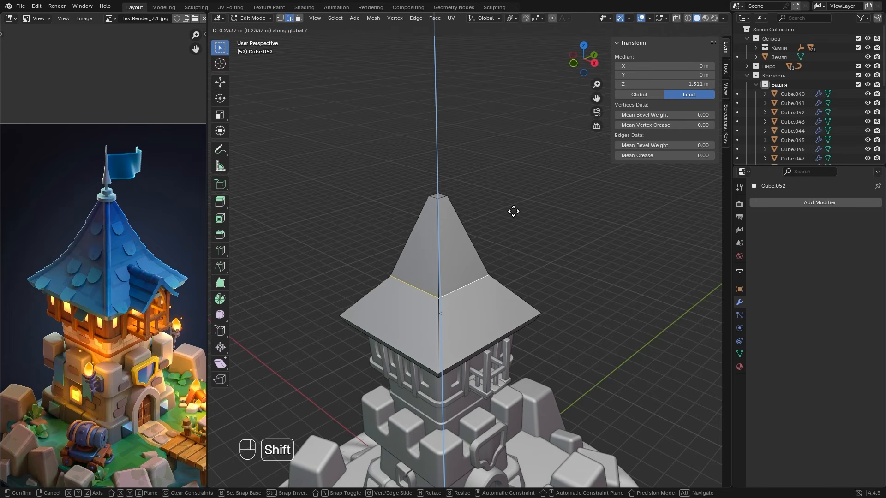
left_click(507, 220)
key("ctrl+b")
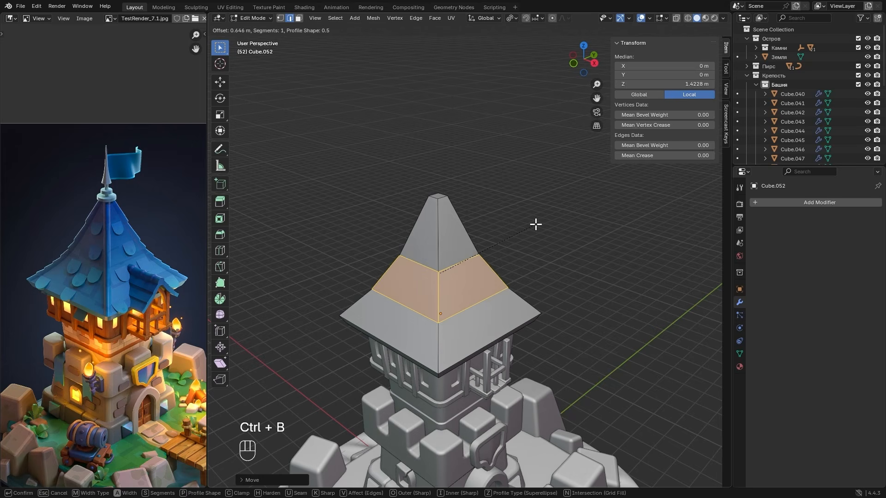
scroll(554, 227, "up", 6)
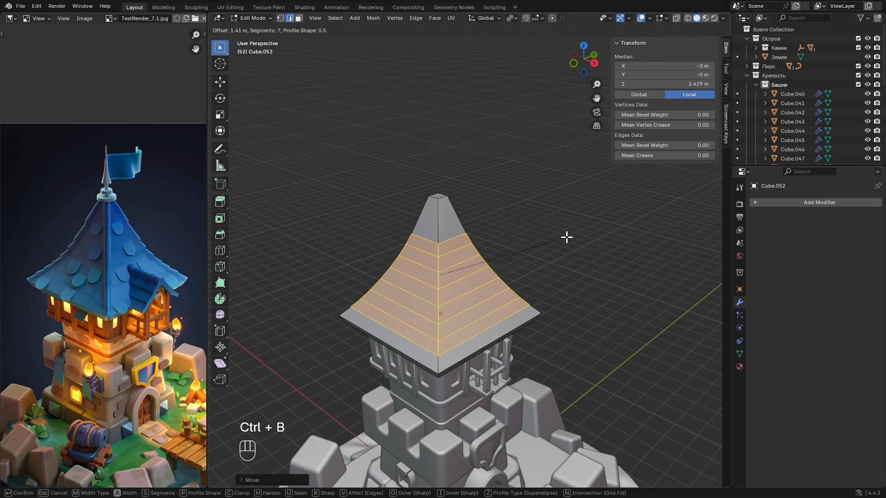
left_click(567, 237)
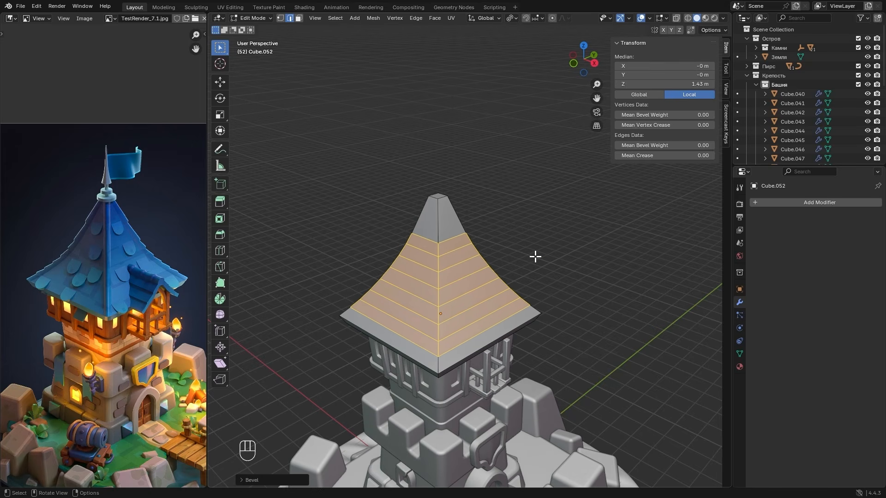
- Bevel the roof's four curved corner edges from eave to top by about 0.13 m with 2 segments
left_click(438, 224, "alt")
middle_click_drag(440, 226, 508, 243)
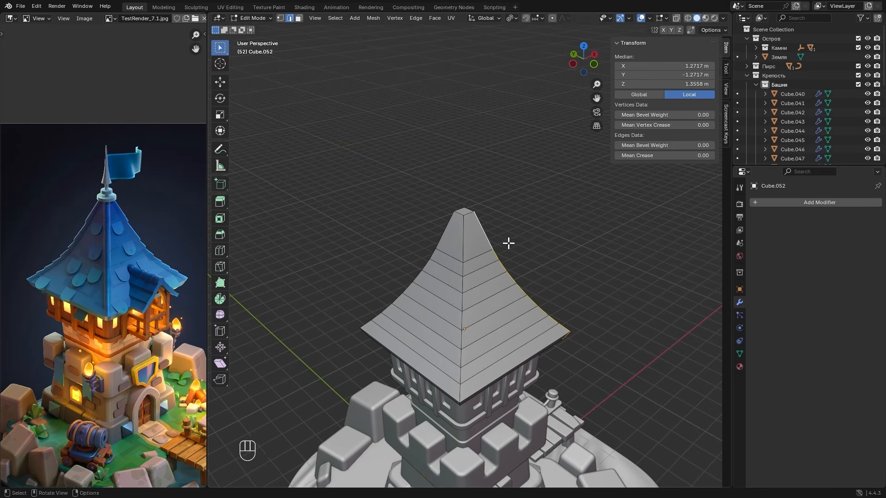
left_click(462, 243, "alt+shift")
middle_click_drag(433, 247, 497, 247)
left_click(478, 248, "alt+shift")
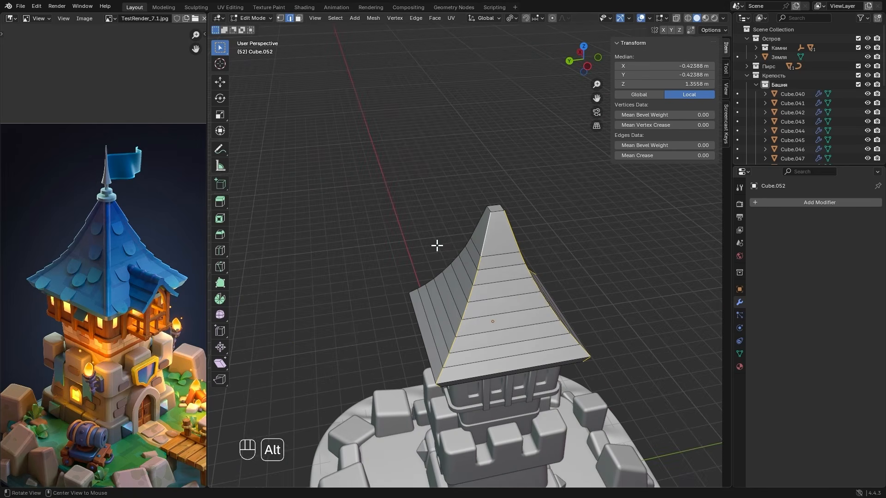
left_click(469, 244, "alt+shift")
middle_click_drag(437, 248, 554, 240)
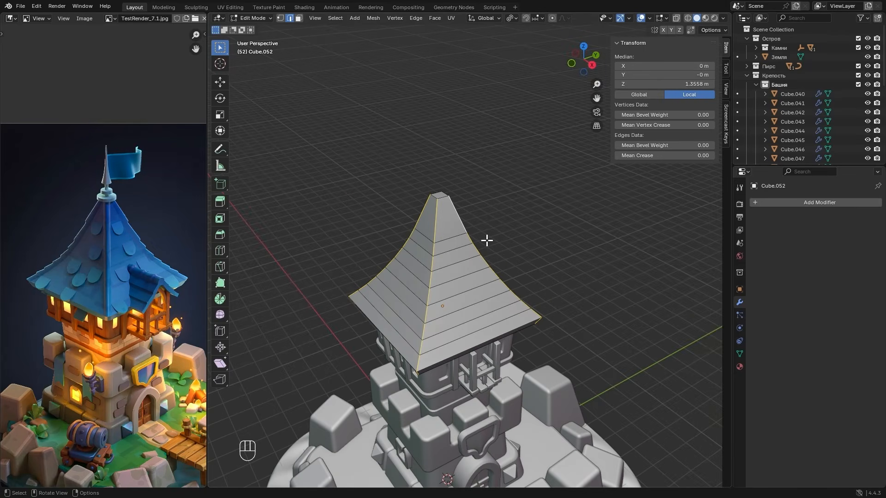
middle_click_drag(487, 240, 484, 241)
key("ctrl+b")
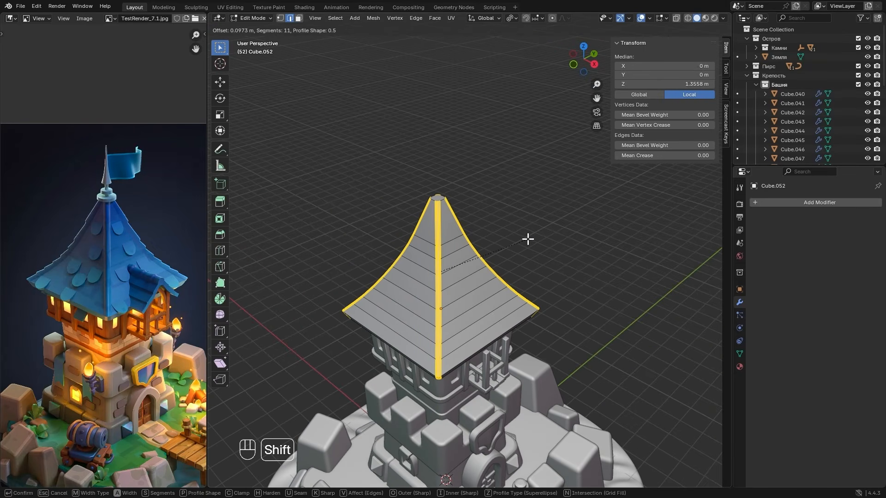
scroll(536, 240, "down", 3, "shift")
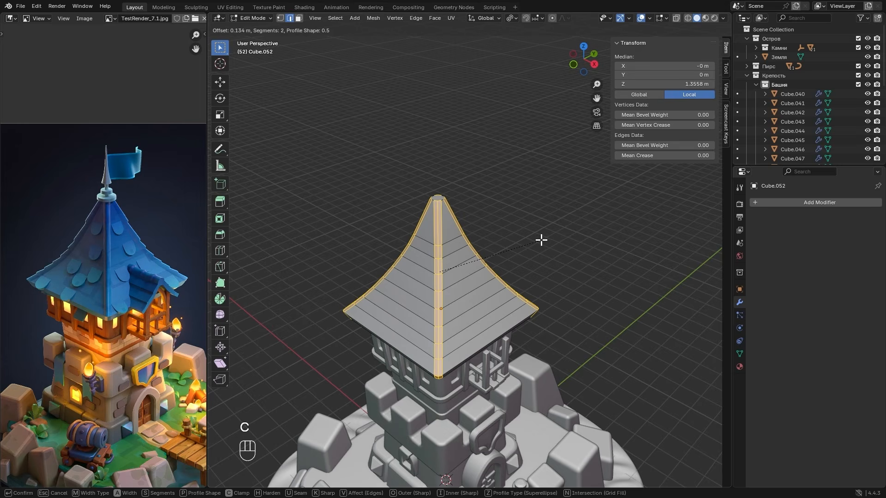
left_click(500, 238)
- Examine the beveled corners at the roof's top and compare the corner ridges with the roof in the reference image
scroll(485, 241, "up", 4)
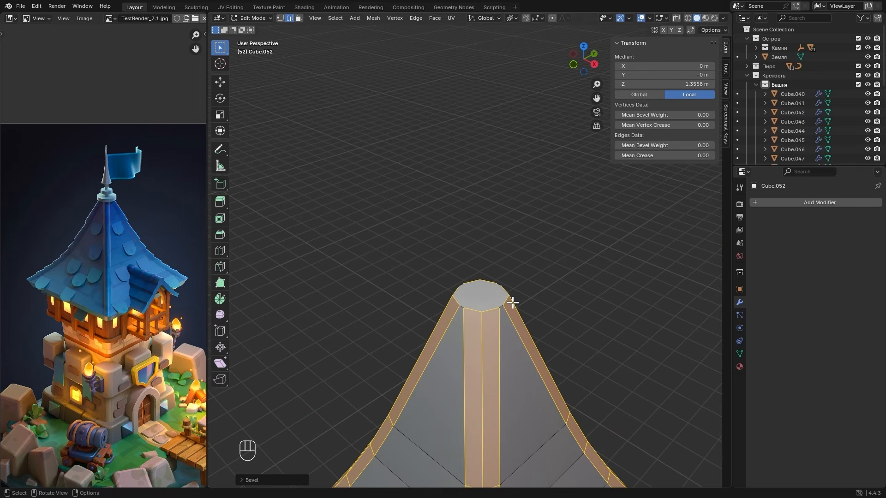
scroll(513, 302, "up", 3)
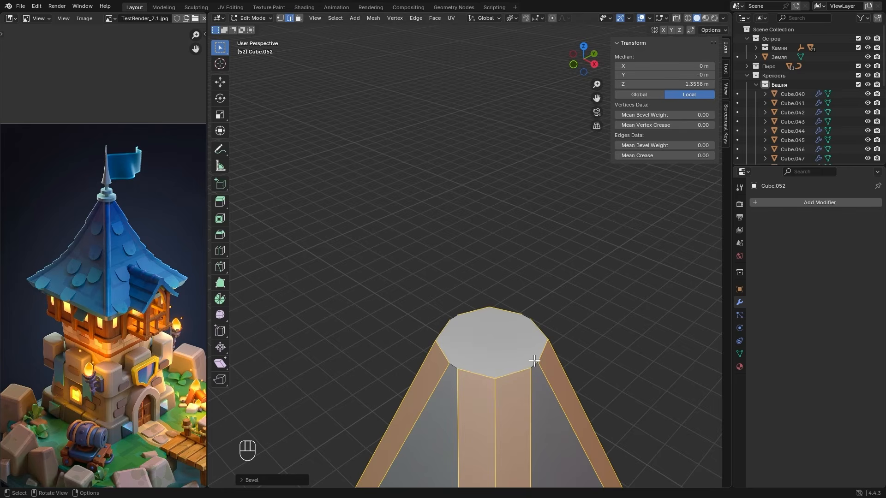
scroll(526, 359, "down", 6)
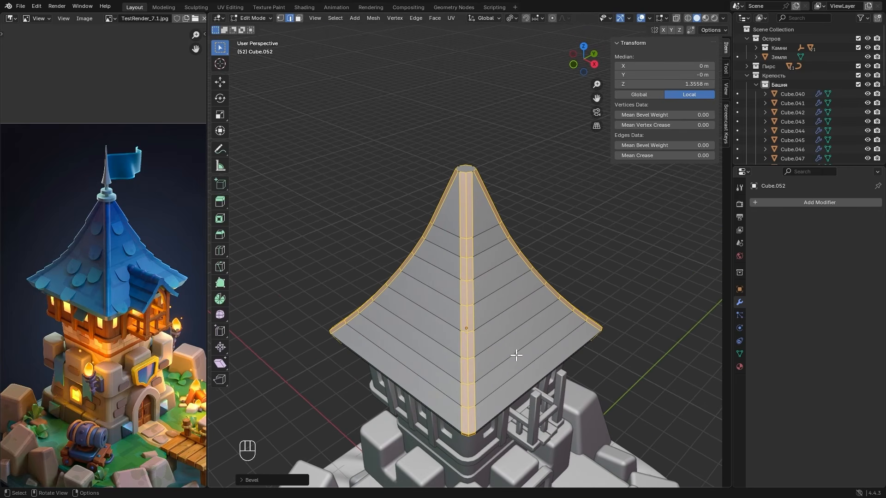
scroll(129, 291, "up", 6)
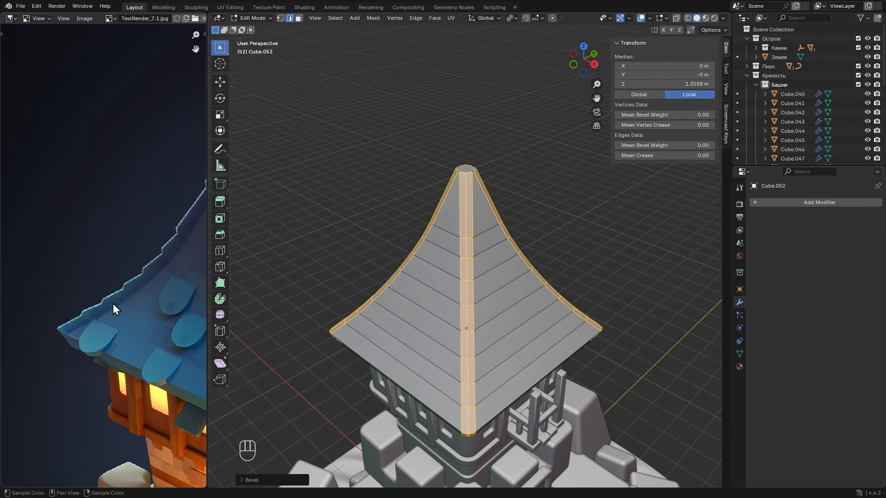
middle_click_drag(113, 304, 76, 317)
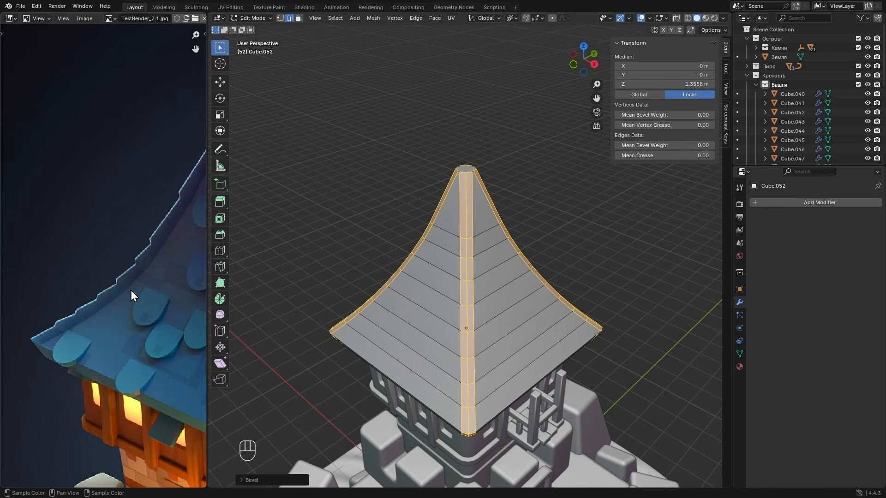
scroll(131, 289, "down", 3)
scroll(91, 285, "up", 2)
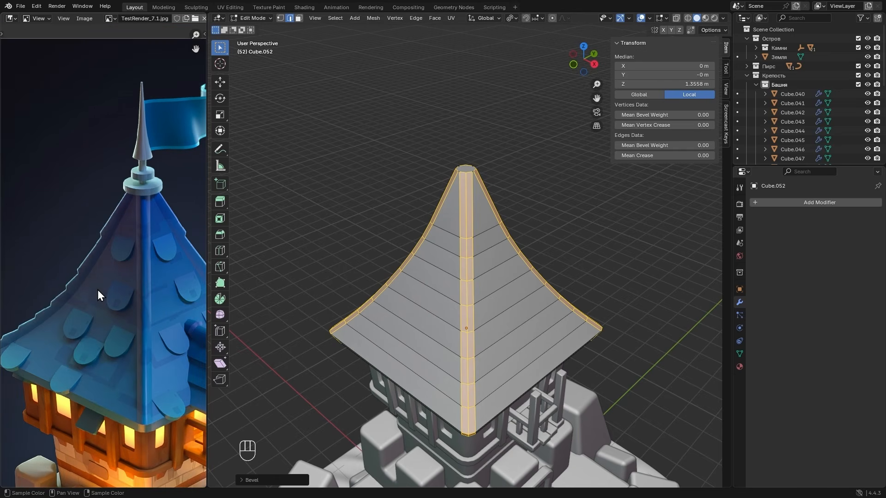
- Bevel the center edge of each of the roof's four corner strips by about 0.088 m with 1 segment
left_click(466, 271, "alt")
left_click_drag(510, 267, 410, 268, "alt")
double_click(476, 271, "shift")
left_click_drag(475, 271, 471, 231, "alt")
double_click(470, 278, "shift")
left_click(473, 238, "alt+shift")
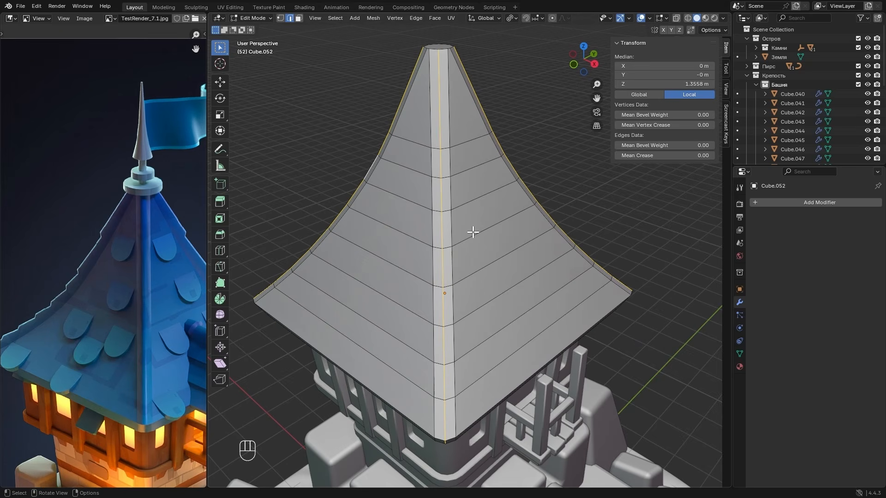
key("ctrl+b")
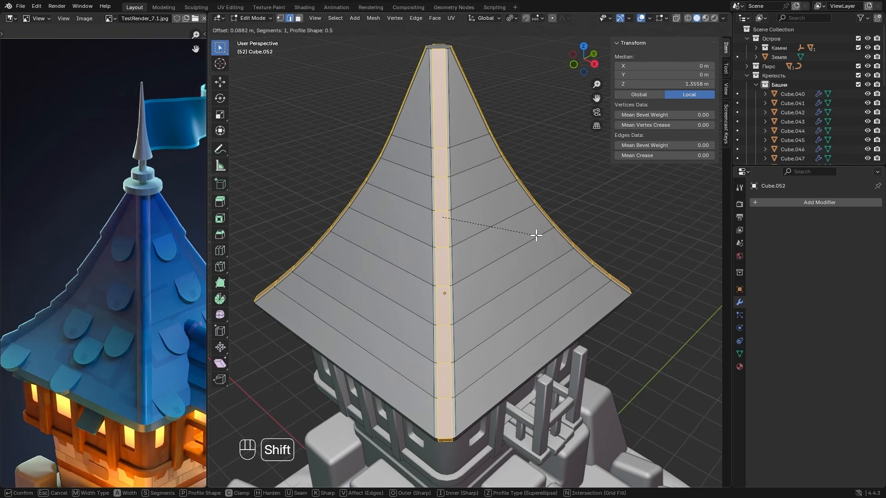
left_click(535, 235)
scroll(492, 280, "up", 2)
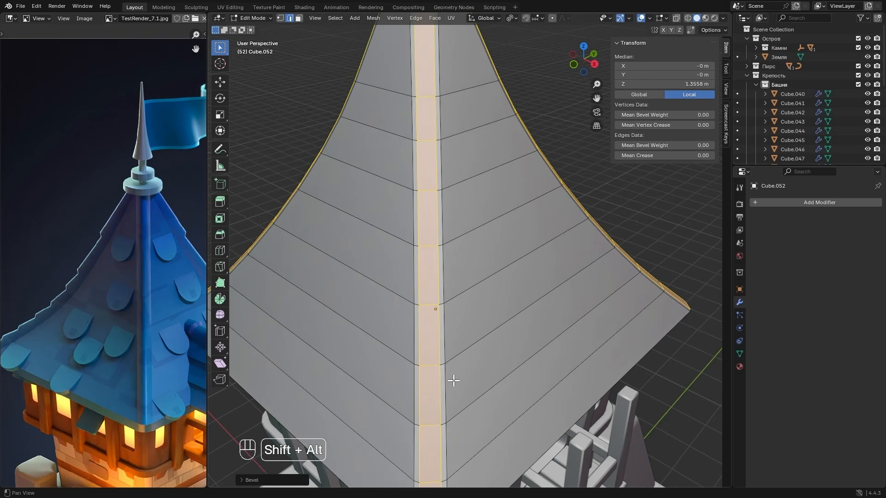
- Examine the beveled corner strips down to the roof's eave and review the last bevel's settings
middle_click_drag(454, 371, 501, 260, "shift")
scroll(478, 282, "up", 1)
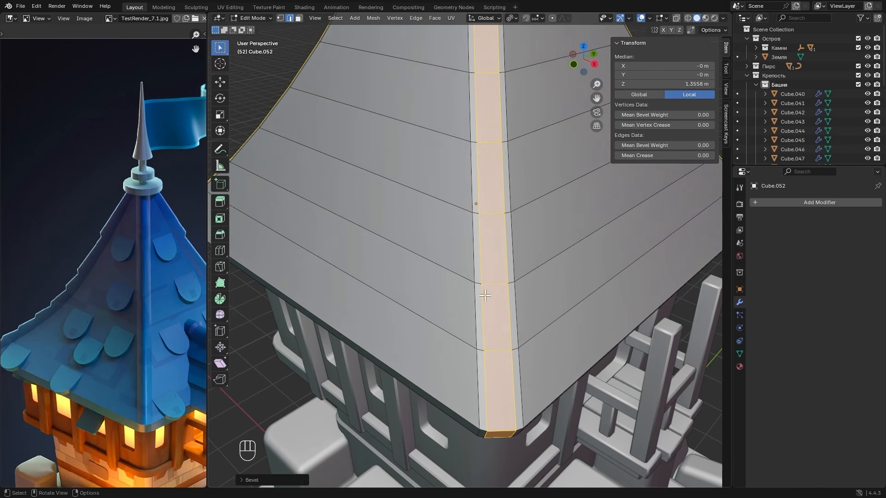
scroll(481, 295, "down", 1)
left_click(259, 482)
left_click_drag(325, 337, 309, 338, "shift")
left_click(258, 300)
key("Escape")
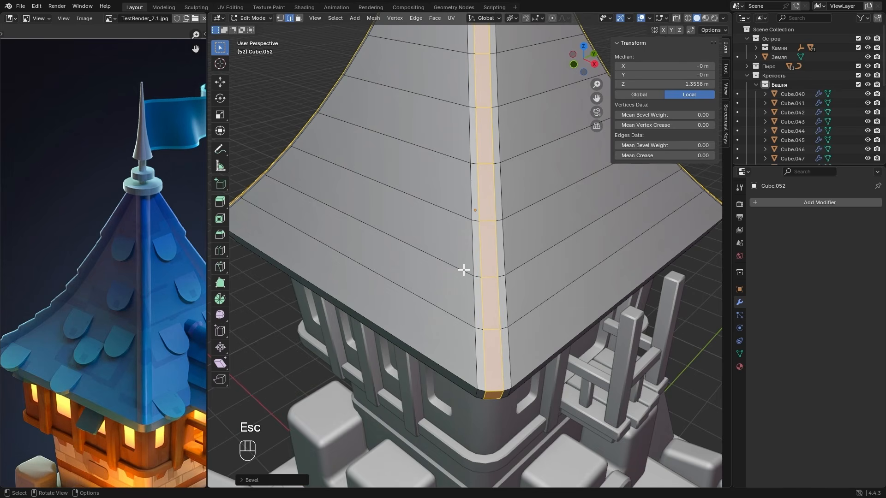
scroll(466, 268, "down", 2)
middle_click_drag(473, 249, 456, 273, "shift")
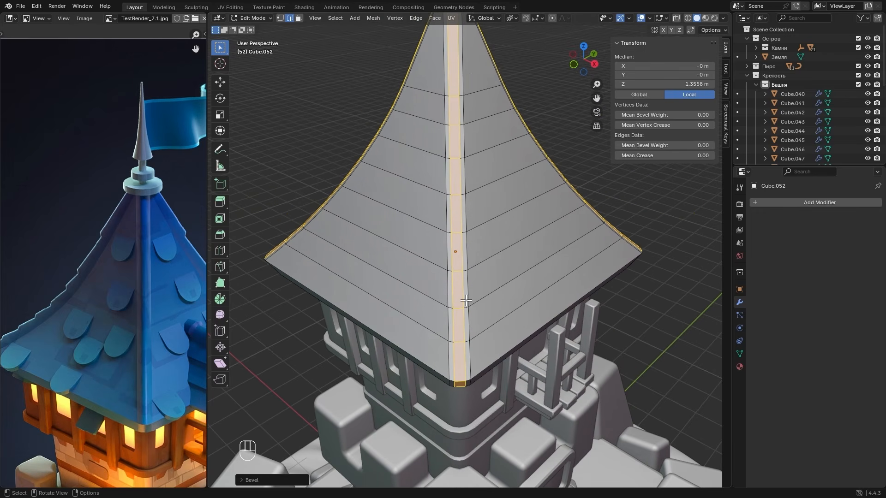
- In face selection mode, deselect the corner-strip faces on the eave's lower band through the mesh, keeping only those on the curved roof slopes
key("3")
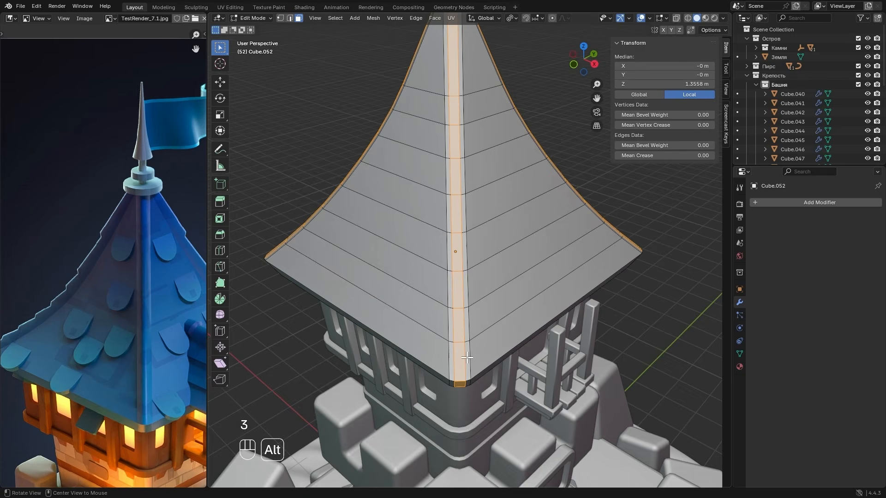
middle_click_drag(467, 353, 469, 323)
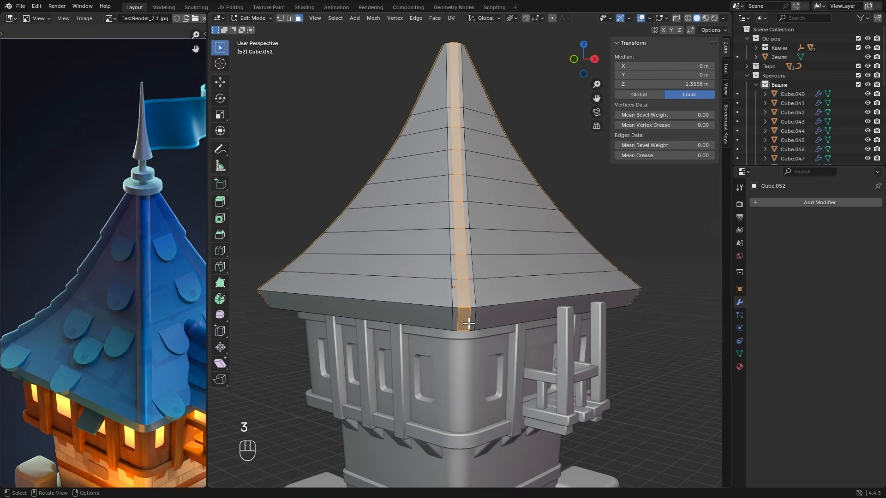
left_click(573, 59)
key("alt+z")
left_click_drag(243, 298, 603, 332, "ctrl")
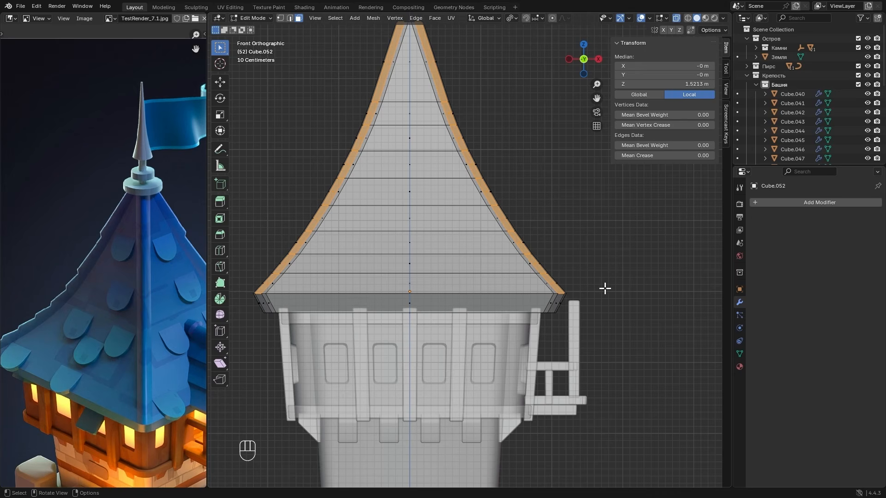
key("alt+z")
- Open the transform orientation options for the selected corner-strip faces
middle_click_drag(608, 258, 526, 276)
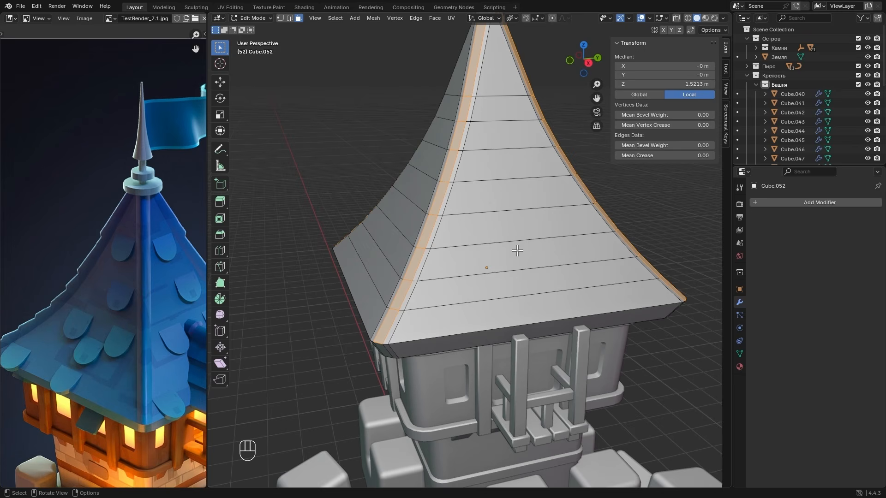
left_click(476, 21)
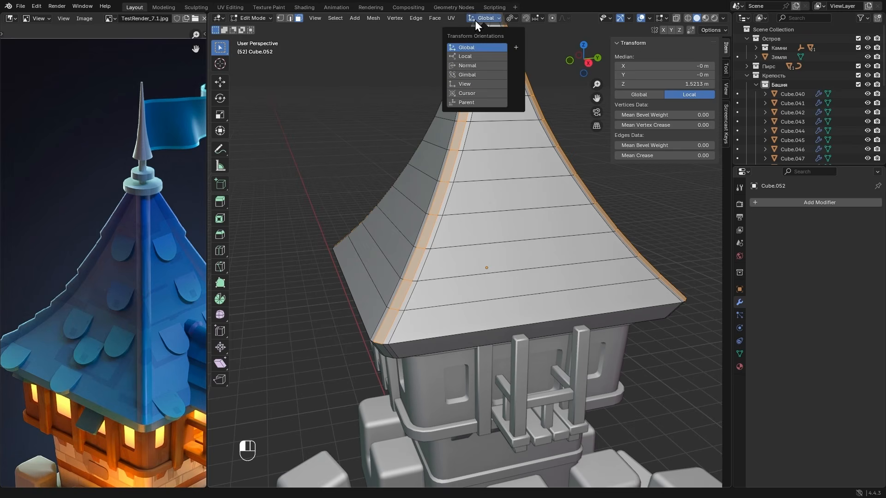
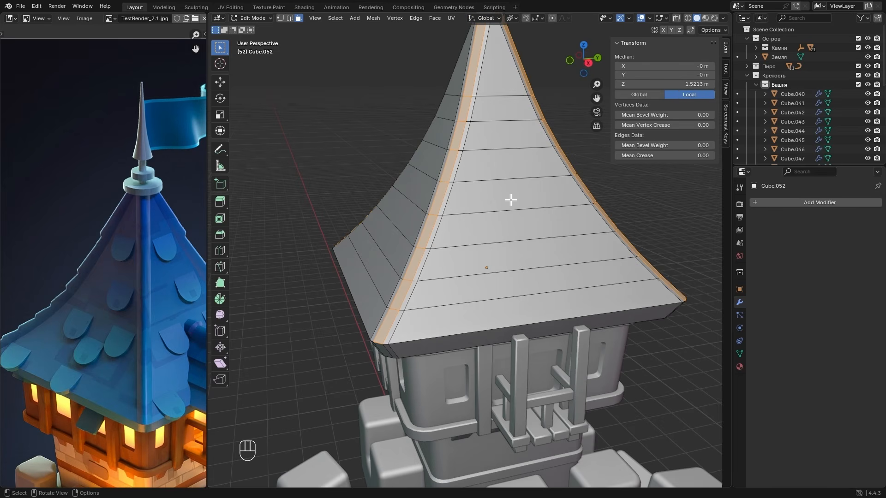
- Try to raise the selected corner-strip faces about 0.14 m along the global Z axis, check the ridges against the reference, and undo the move
key("g")
key("z")
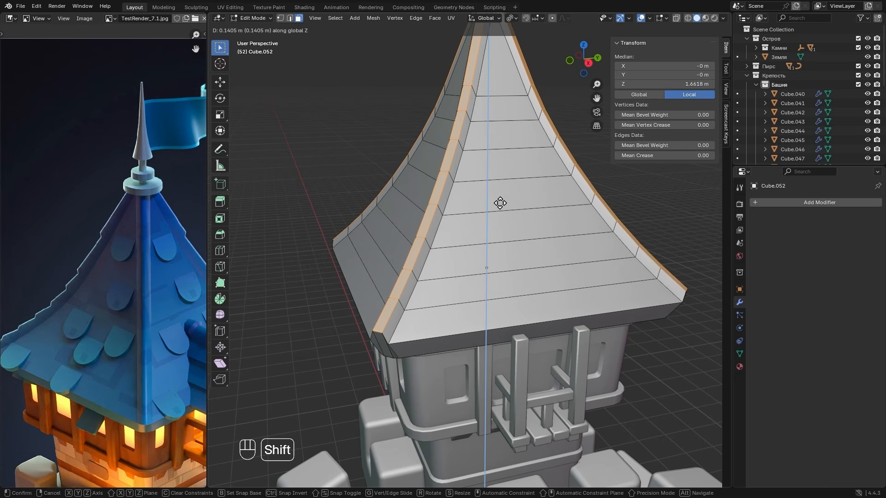
left_click(500, 202)
left_click_drag(375, 215, 409, 198, "alt")
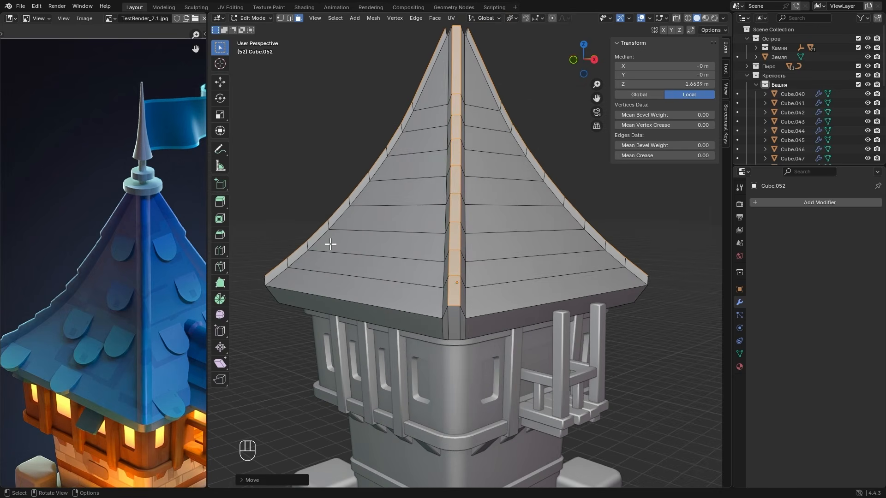
left_click_drag(306, 265, 392, 253, "alt+shift")
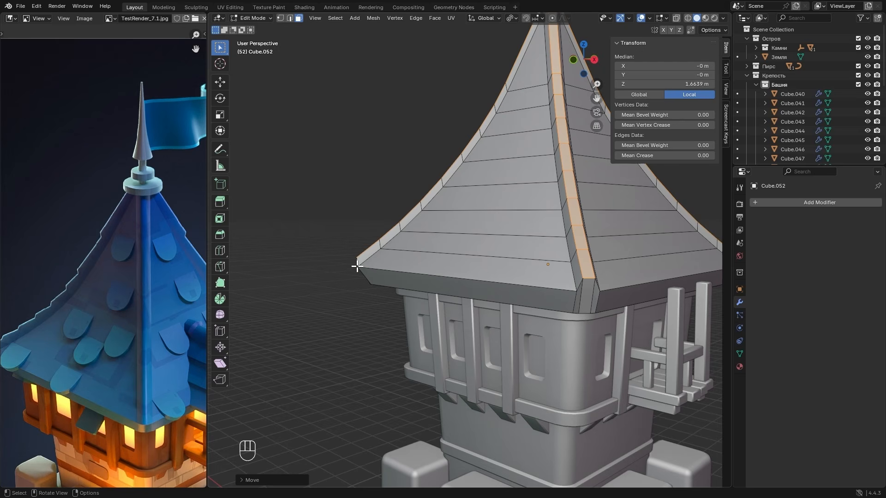
scroll(146, 261, "up", 3)
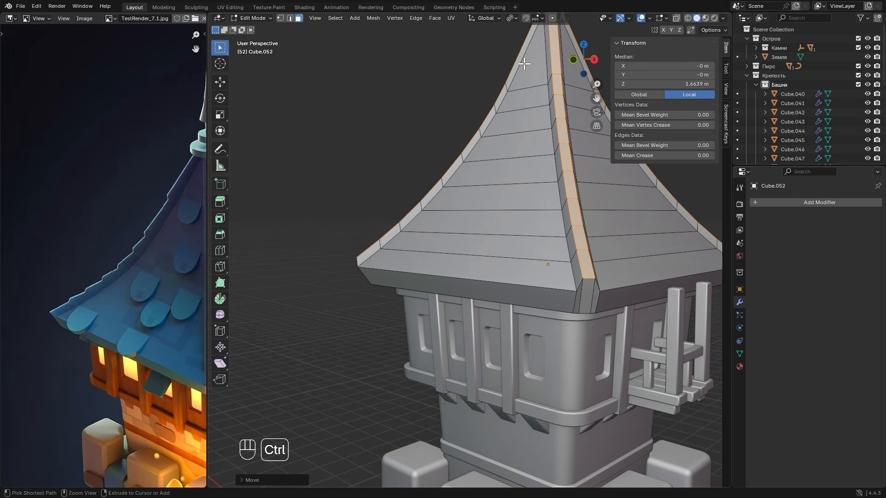
key("ctrl+z")
- With Normal transform orientation, move the corner-strip faces outward along their normals until their median Z is about 1.62 m
left_click(485, 18)
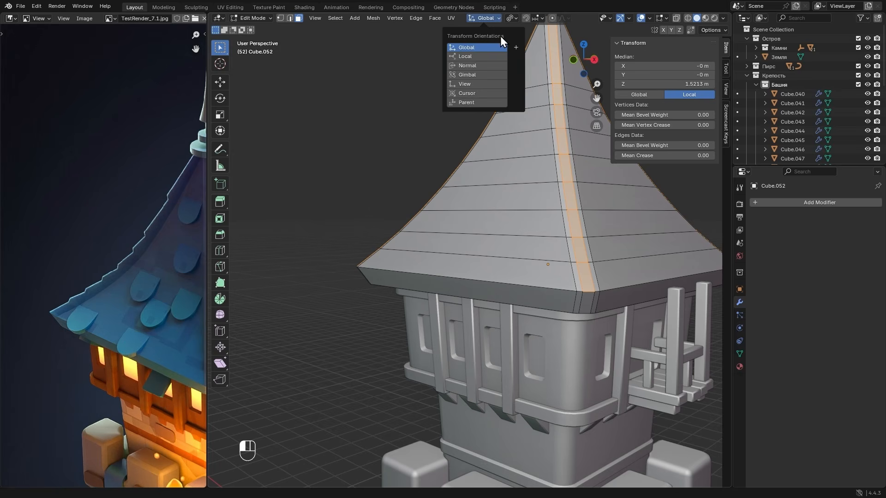
left_click(462, 66)
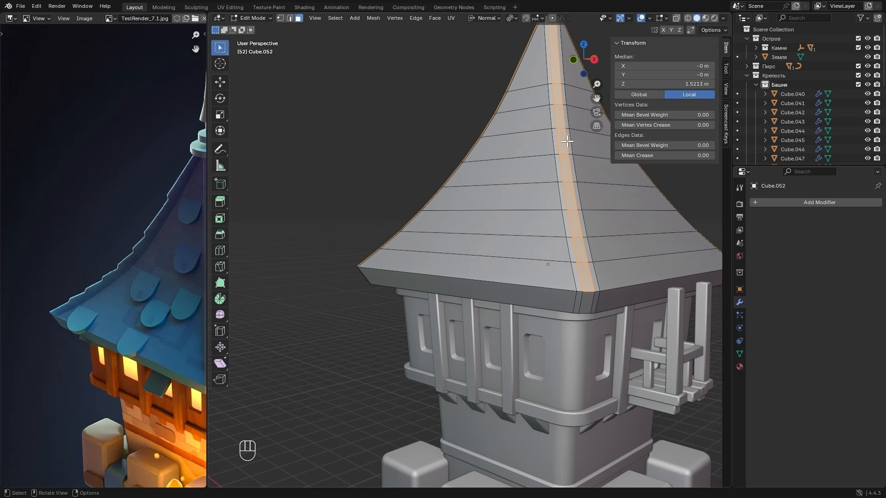
middle_click_drag(567, 142, 483, 172, "shift")
key("g")
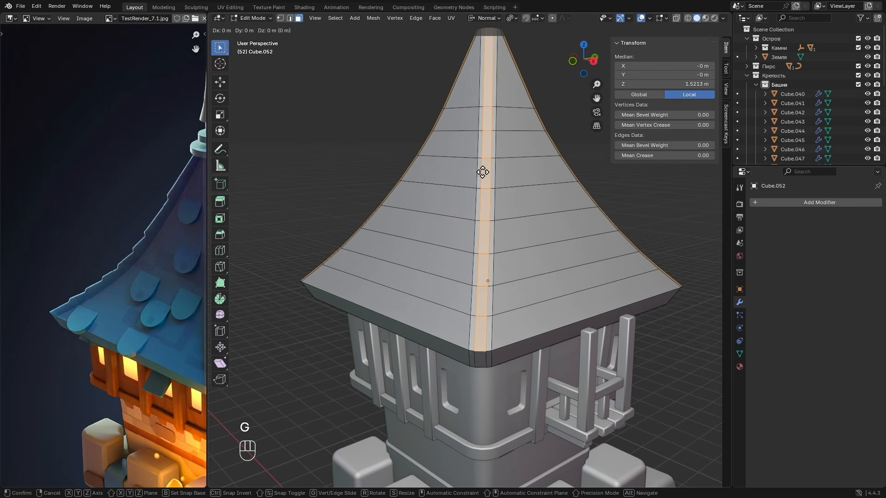
key("z")
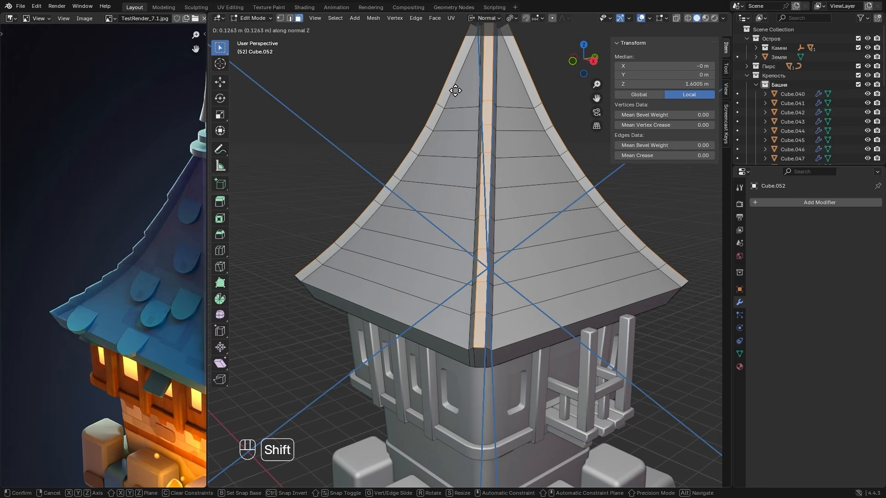
left_click(438, 74)
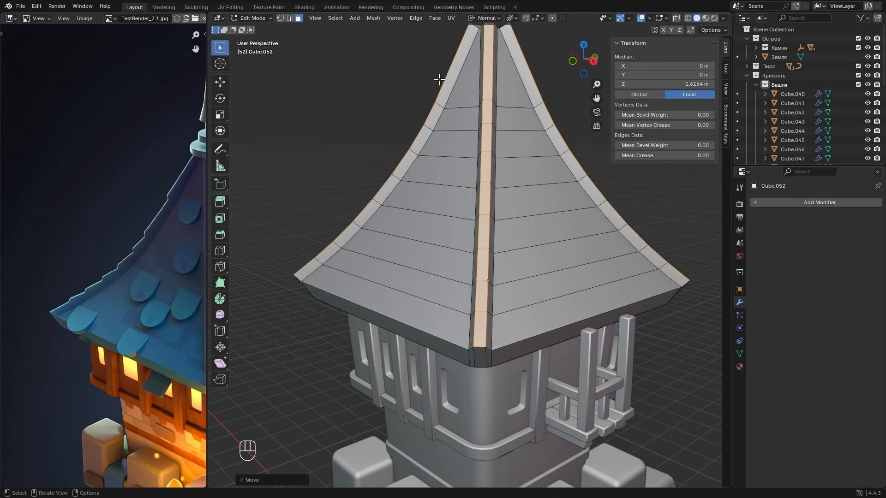
left_click_drag(439, 79, 482, 184, "alt")
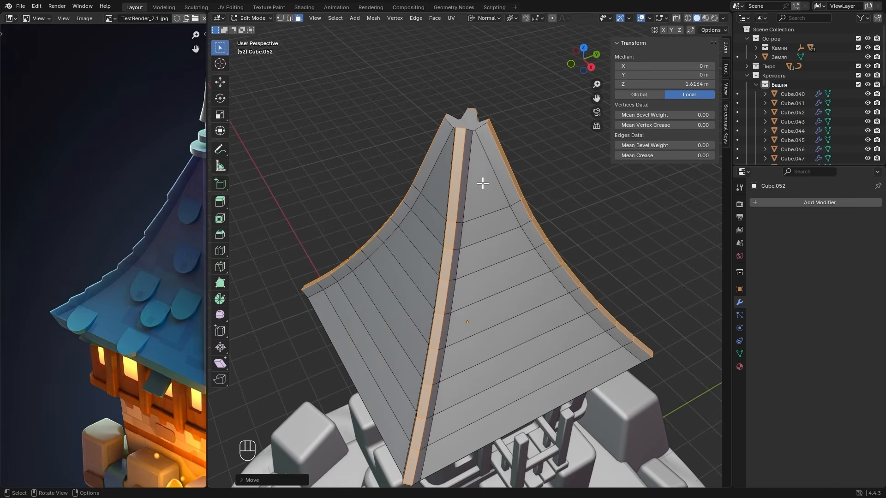
scroll(138, 212, "down", 3)
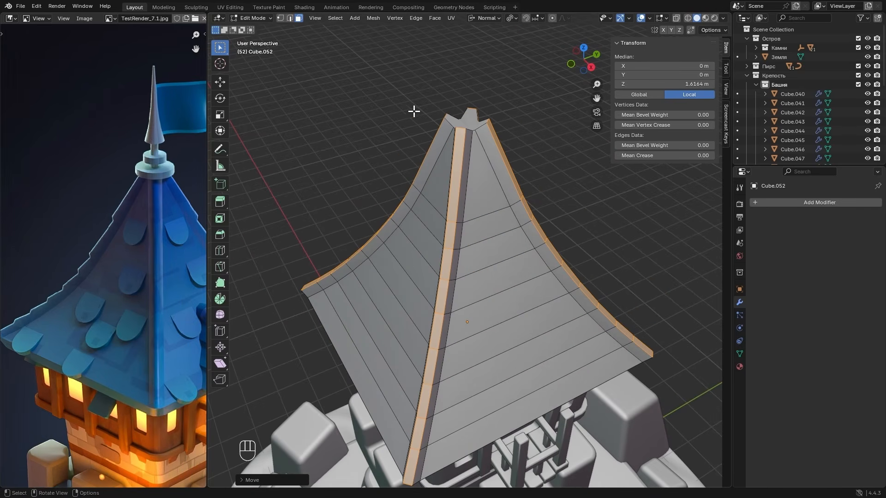
- Return to Object Mode and apply Shade Smooth to the roof
left_click_drag(432, 116, 446, 212, "alt")
middle_click_drag(446, 212, 476, 218)
key("Tab")
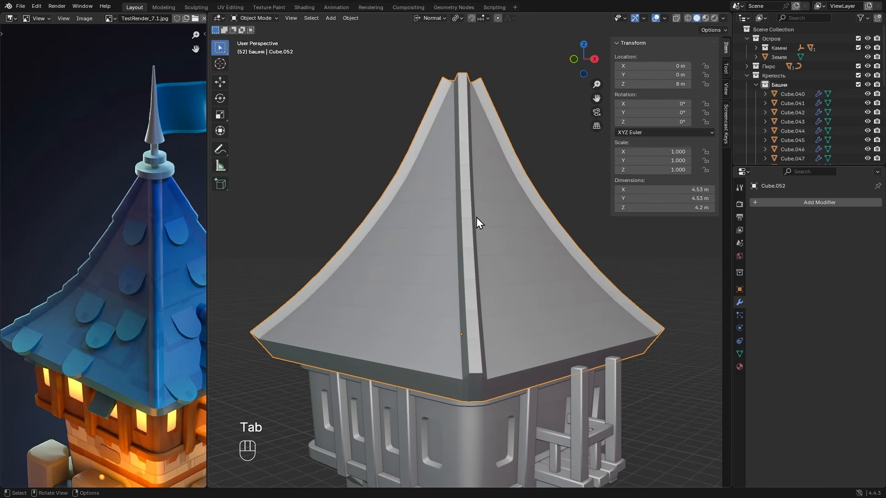
right_click(477, 218)
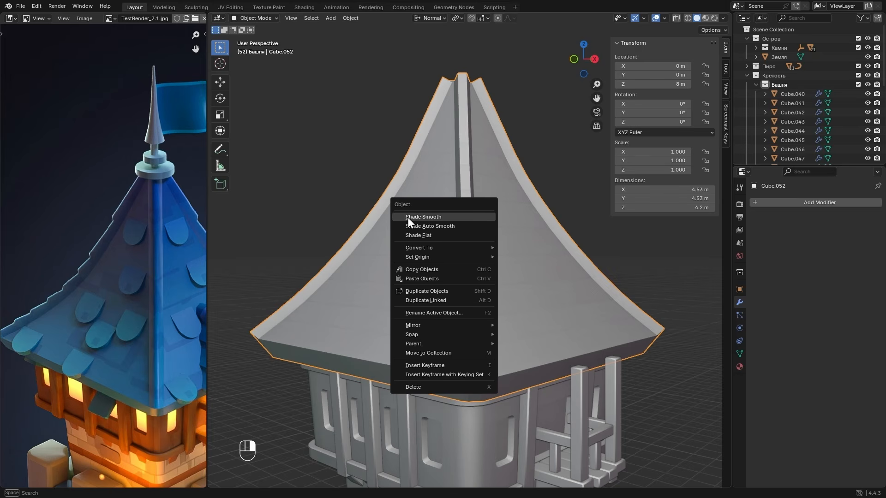
left_click(449, 218)
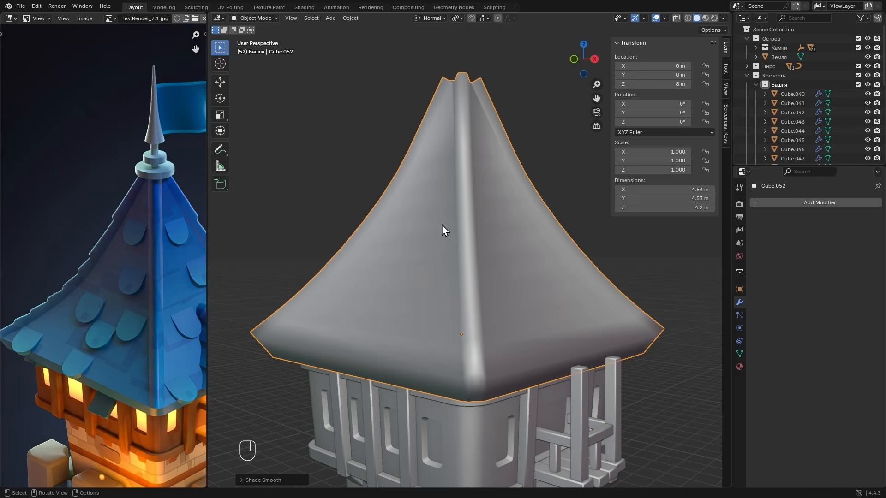
- In edge selection mode, select the upper and lower edge loops of the roof's eave band and mark them sharp
key("Tab")
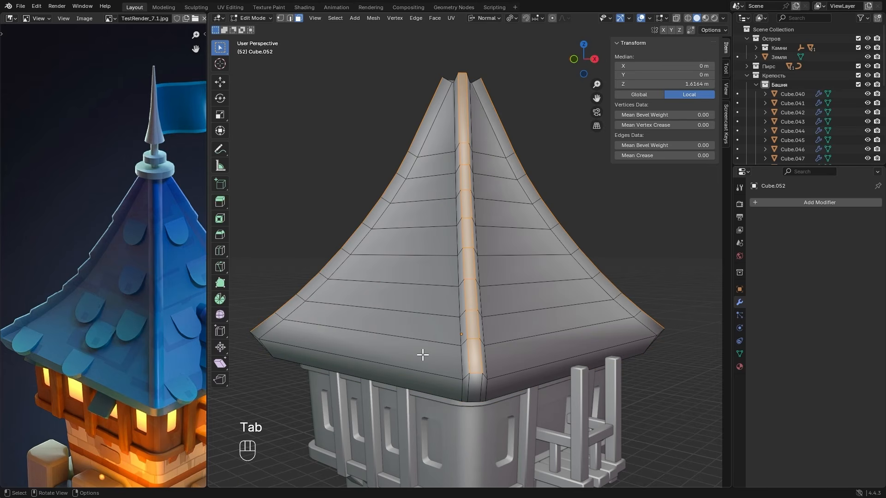
key("2")
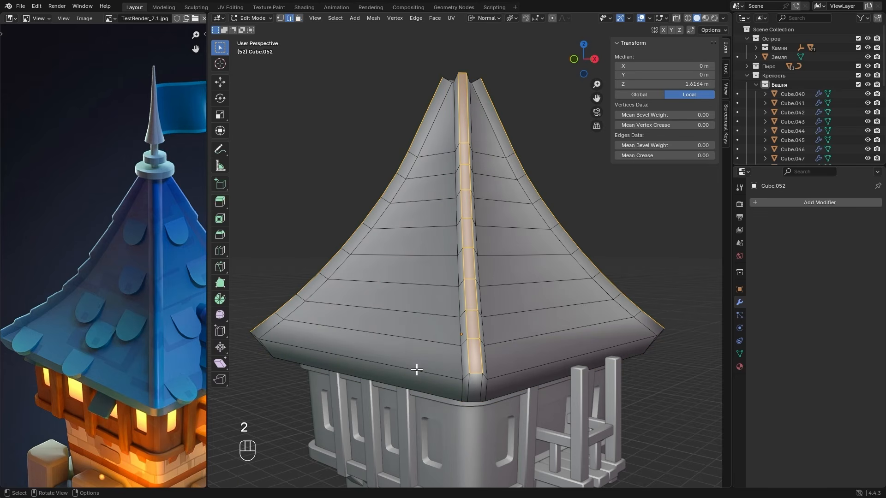
left_click(415, 370, "alt")
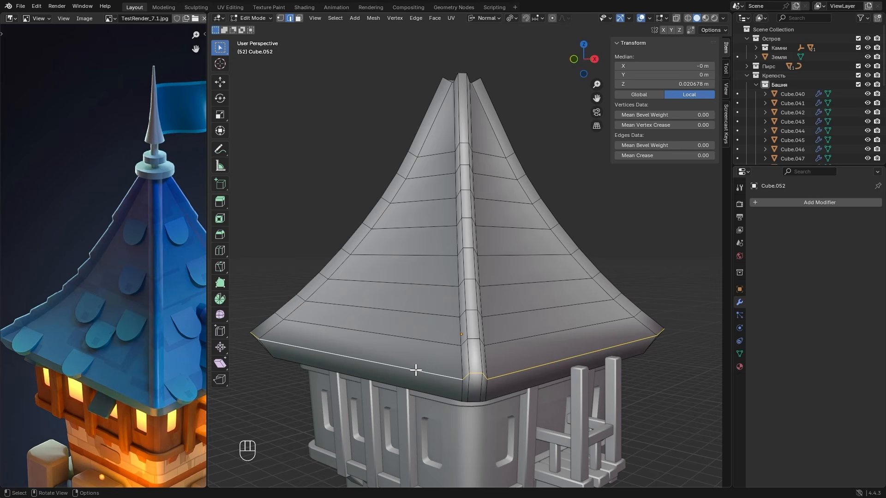
middle_click_drag(447, 393, 450, 356)
left_click(433, 306, "shift")
left_click(436, 305, "alt+shift")
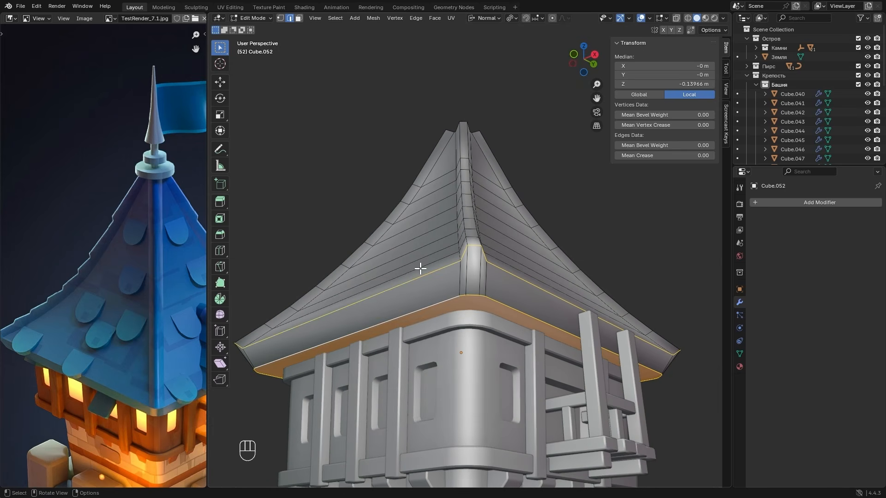
key("ctrl+e")
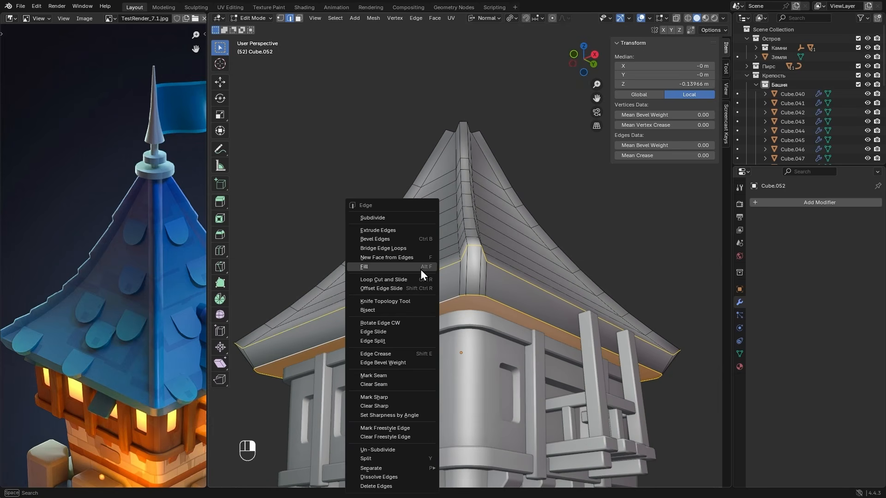
left_click(374, 397)
middle_click_drag(455, 274, 434, 322)
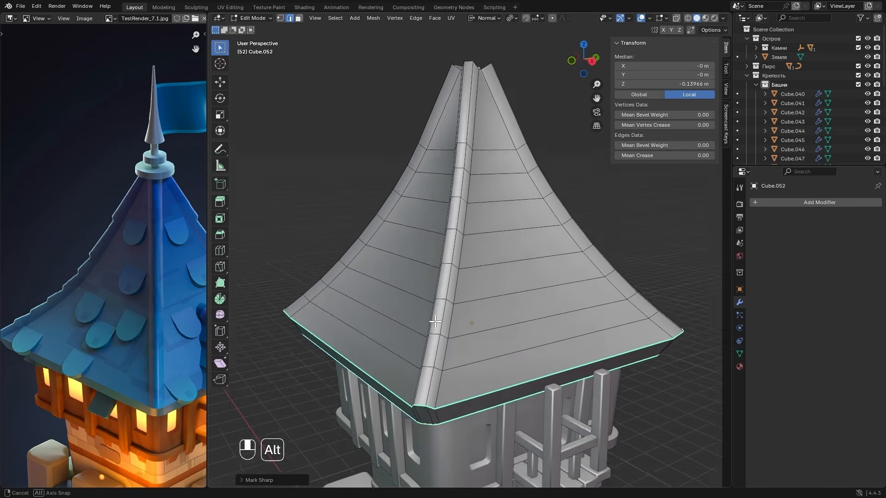
- Select one corner strip's base edge on the roof slope, extend the selection to matching edges by Face Angles, and mark them all sharp
key("alt+a")
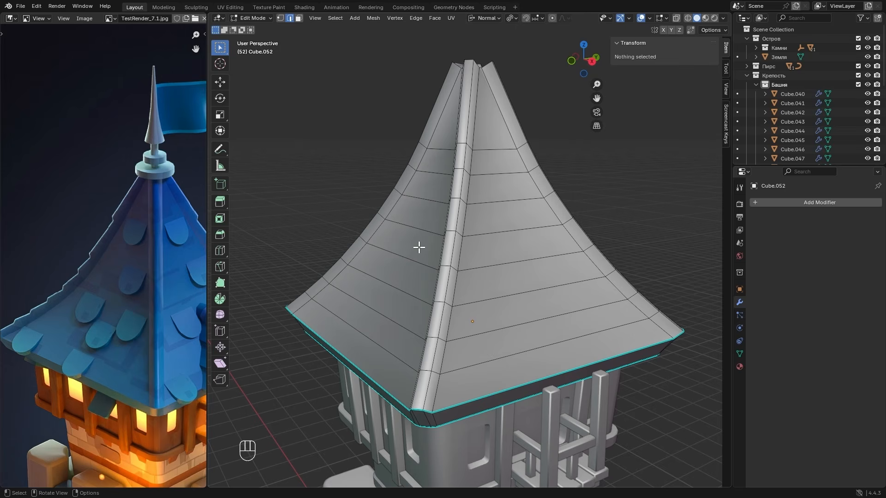
left_click(438, 383, "alt")
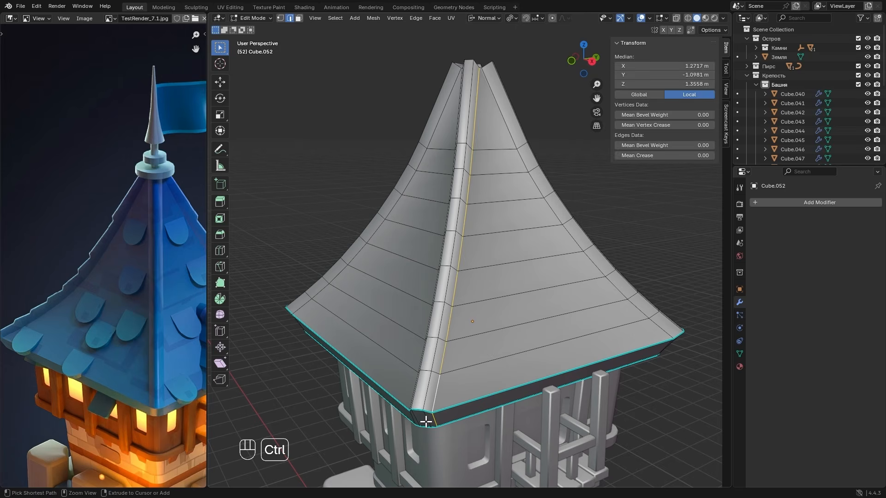
left_click_drag(425, 421, 451, 418, "ctrl")
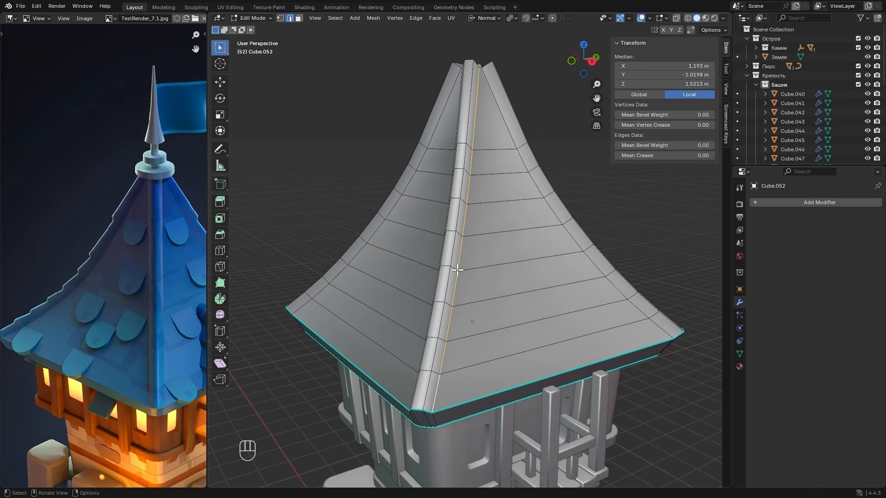
left_click(336, 17)
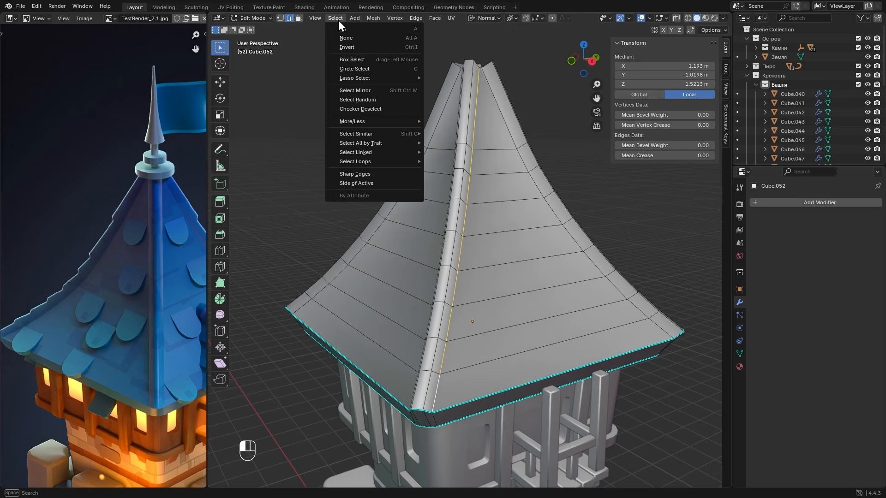
mouse_move(365, 135)
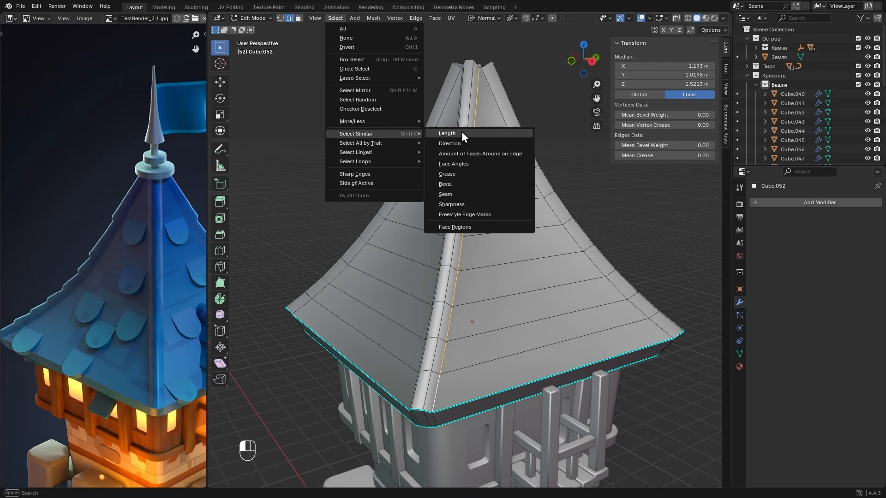
left_click(478, 164)
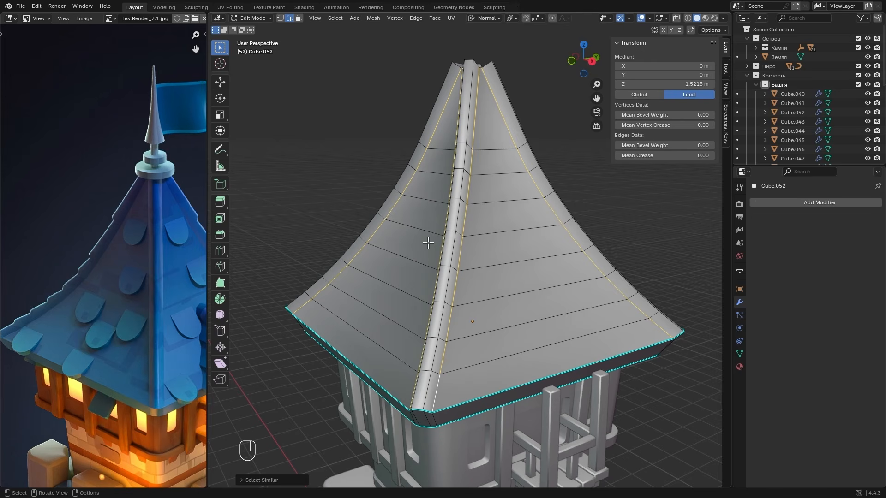
left_click(257, 481)
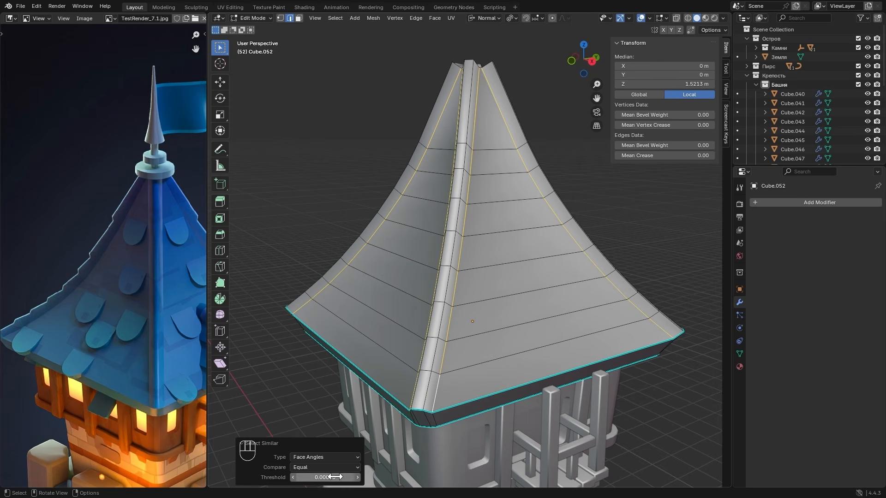
middle_click_drag(401, 263, 367, 299)
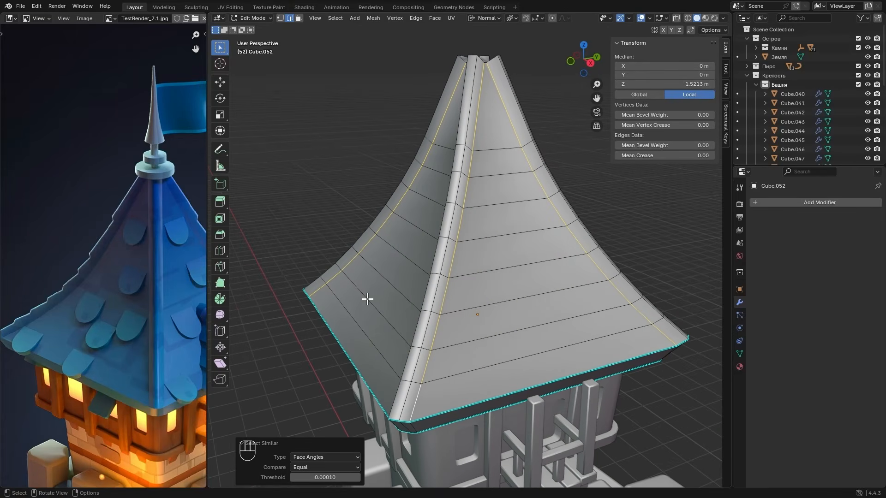
left_click(259, 444)
key("ctrl+e")
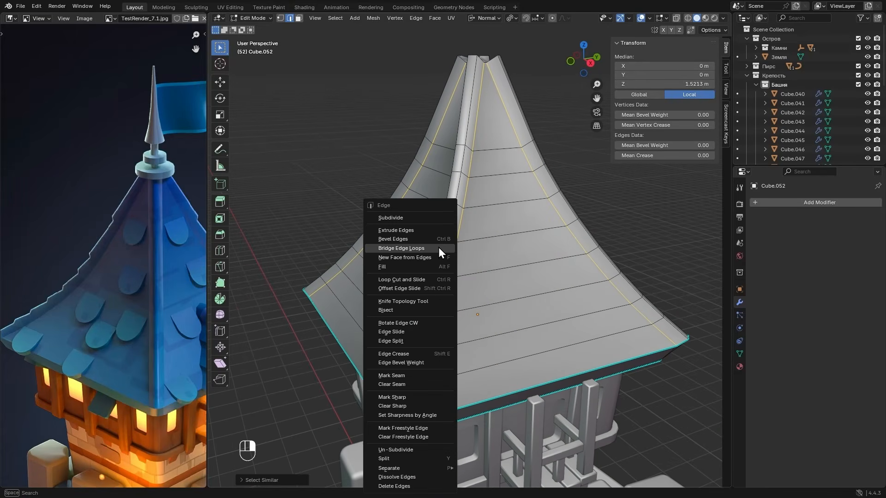
left_click(393, 396)
middle_click_drag(489, 210, 471, 289, "shift")
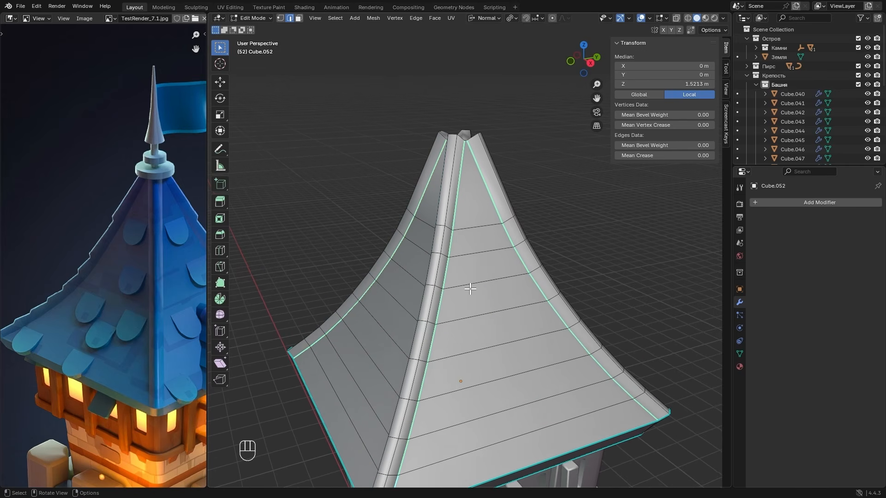
- Mark the edges around the roof's open top as sharp and check the shading in Object Mode
middle_click_drag(471, 176, 457, 157)
left_click_drag(414, 101, 524, 172)
key("ctrl+e")
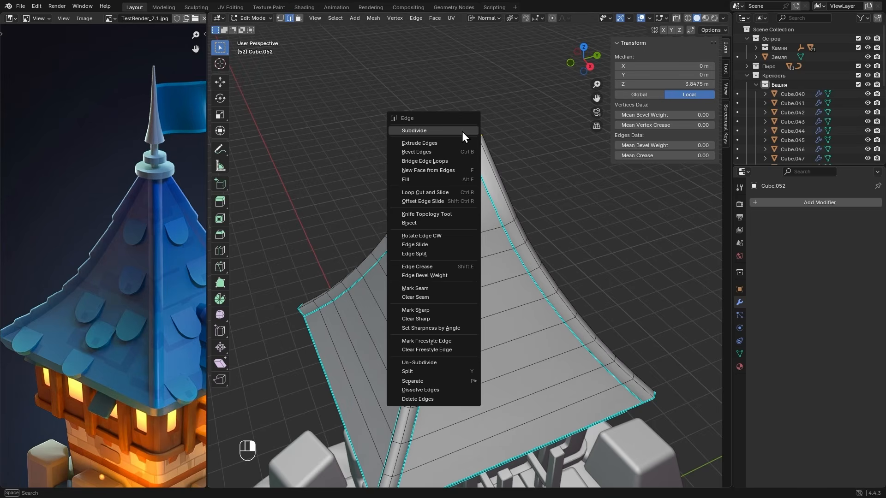
left_click(423, 311)
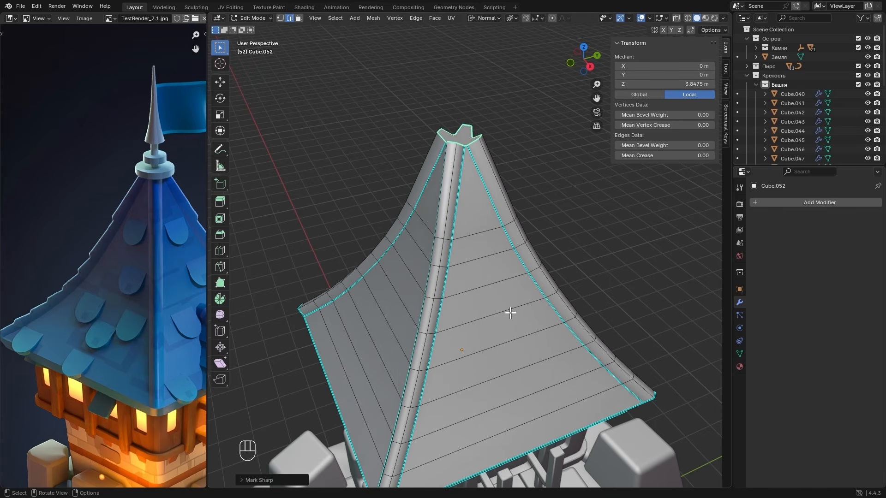
key("Tab")
middle_click_drag(419, 308, 457, 293)
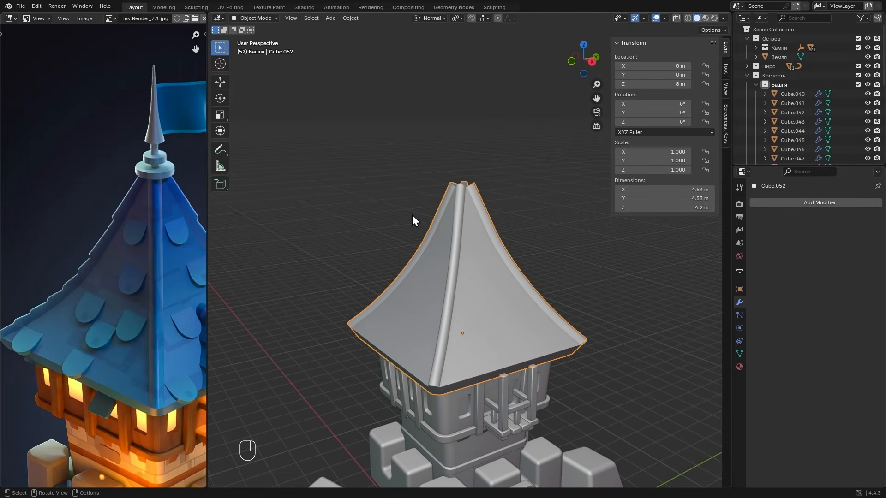
- In Edit Mode, select a horizontal edge loop near the roof's top and extend the selection by Face Angles with threshold 0.0325
key("Tab")
scroll(499, 282, "up", 1)
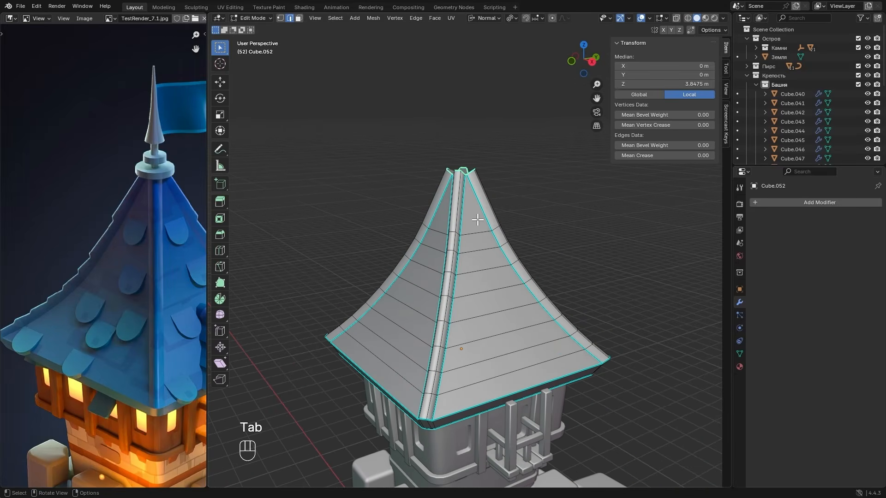
key("ctrl+r")
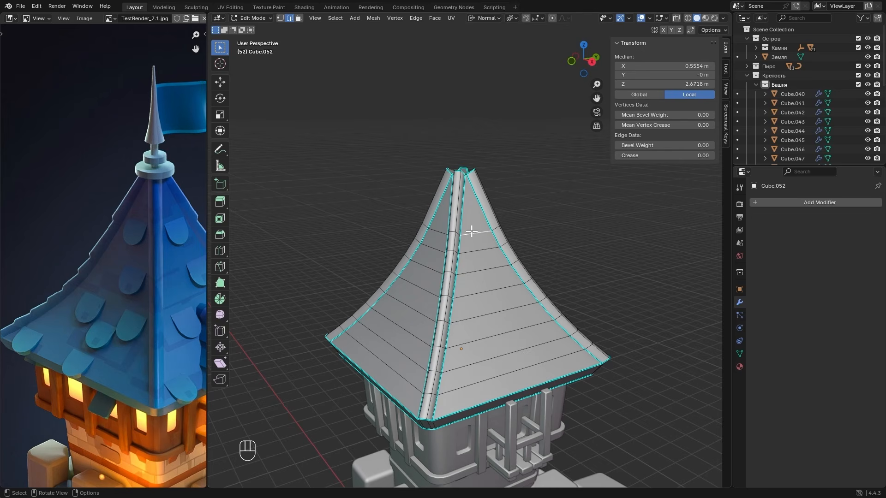
left_click(338, 19)
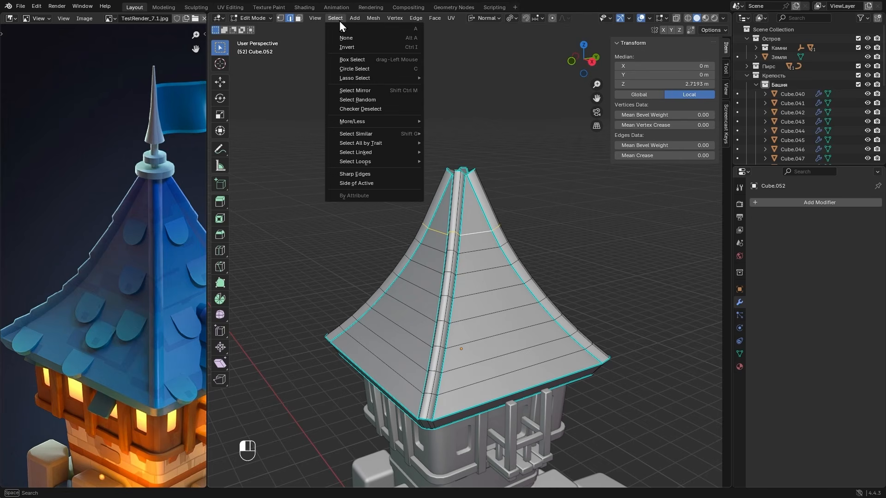
mouse_move(361, 133)
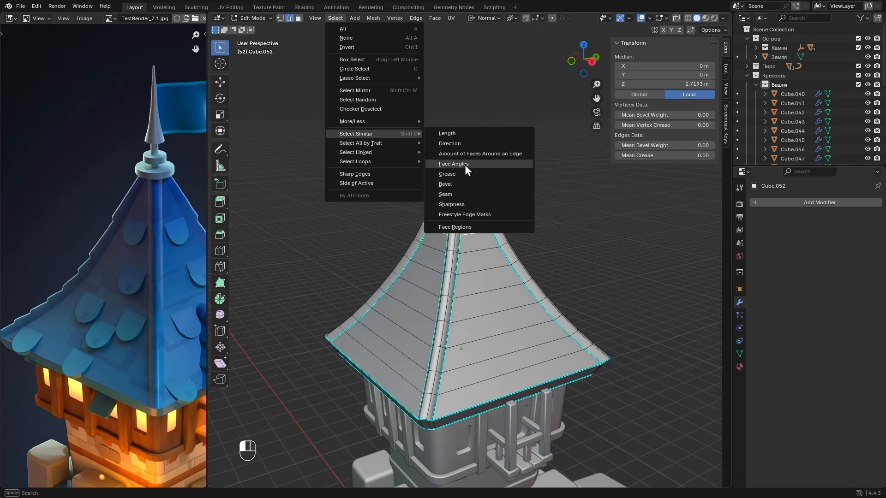
left_click(479, 165)
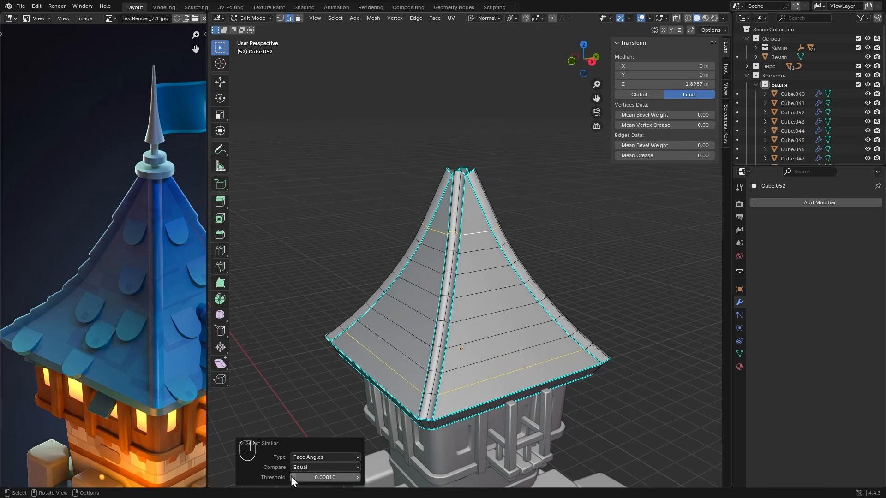
left_click_drag(312, 477, 348, 477)
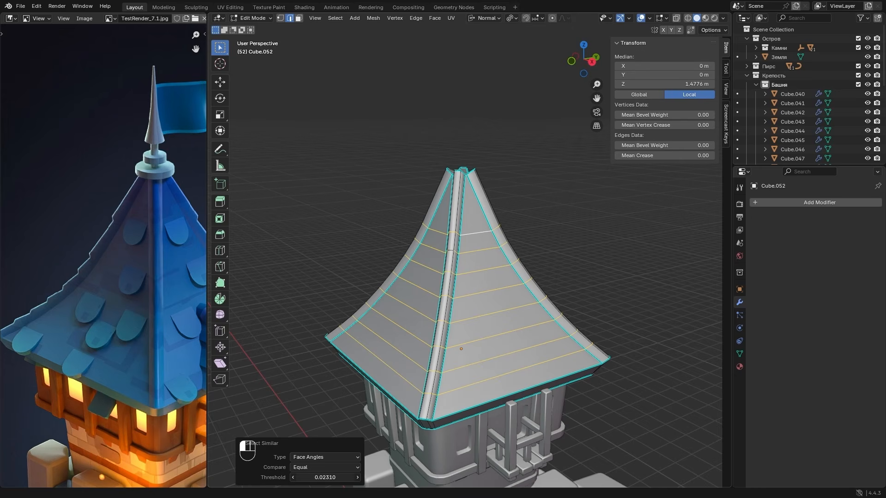
- Bevel the selected horizontal roof loops with one segment and an offset of about 0.022 m
left_click(259, 439)
key("alt+z")
key("alt+z")
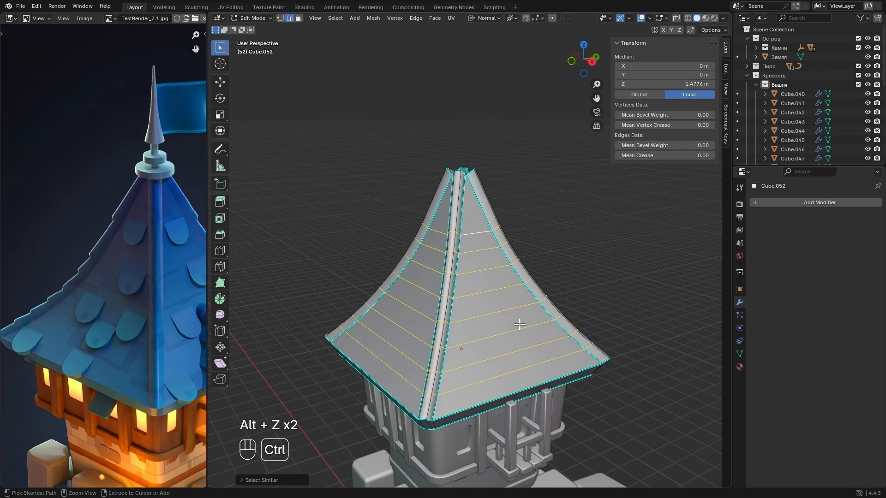
key("ctrl+b")
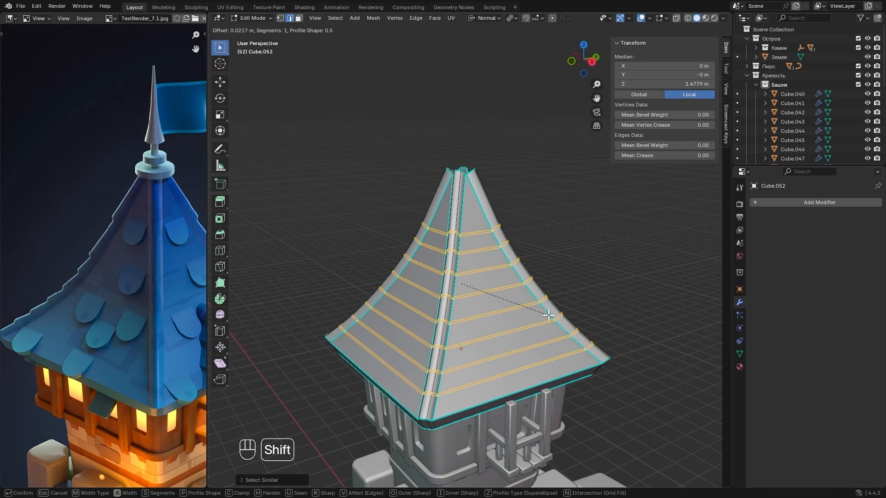
left_click(550, 315)
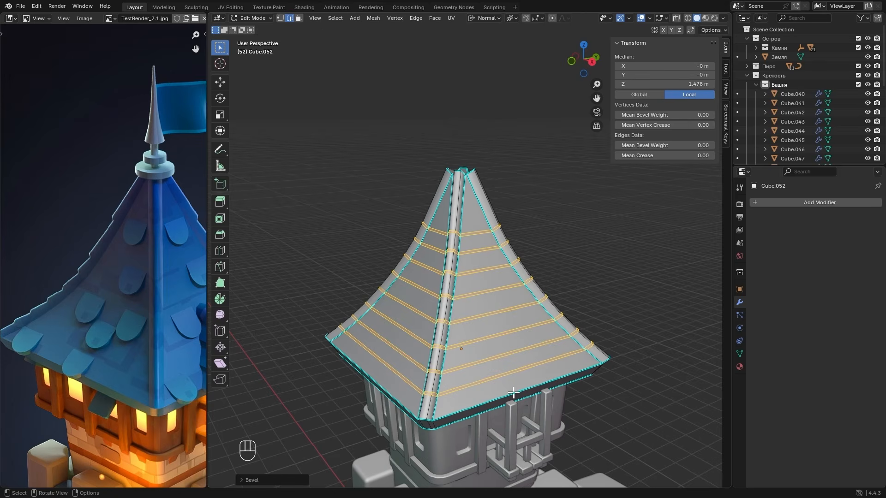
- On one corner ridge, select the upper cross edge of each of the eight beveled bands
scroll(498, 395, "up", 2)
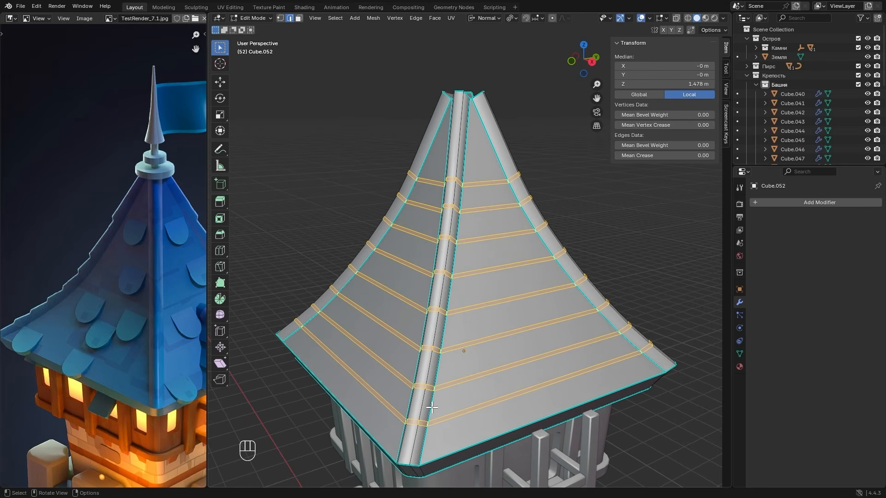
left_click(412, 420)
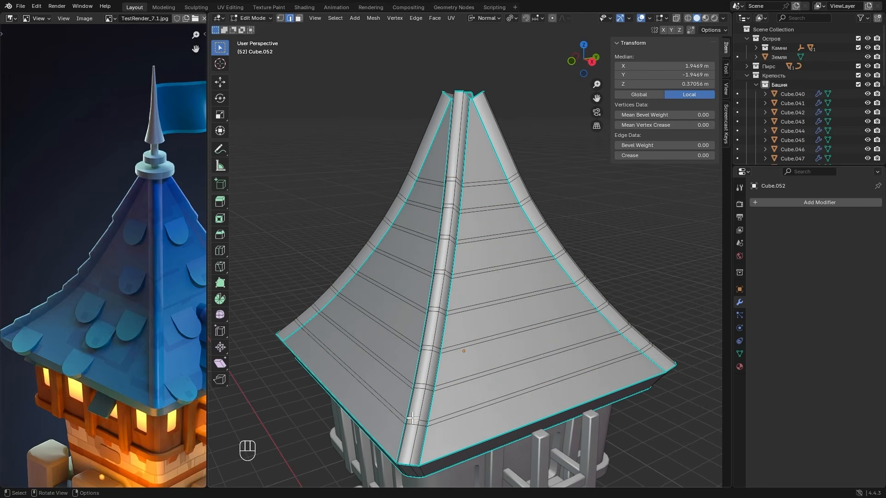
left_click(420, 384, "shift")
left_click(426, 343, "shift")
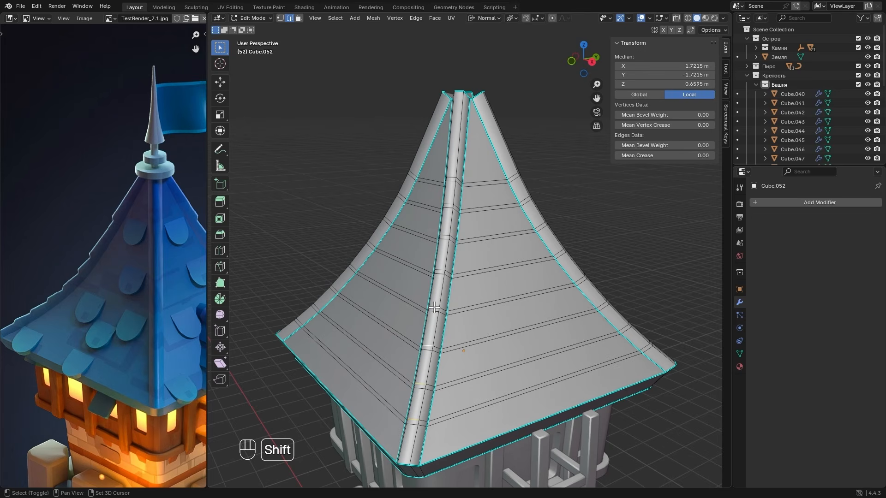
left_click(434, 308, "shift")
left_click(441, 268, "shift")
left_click(445, 233, "shift")
left_click(448, 204, "shift")
left_click(451, 176, "shift")
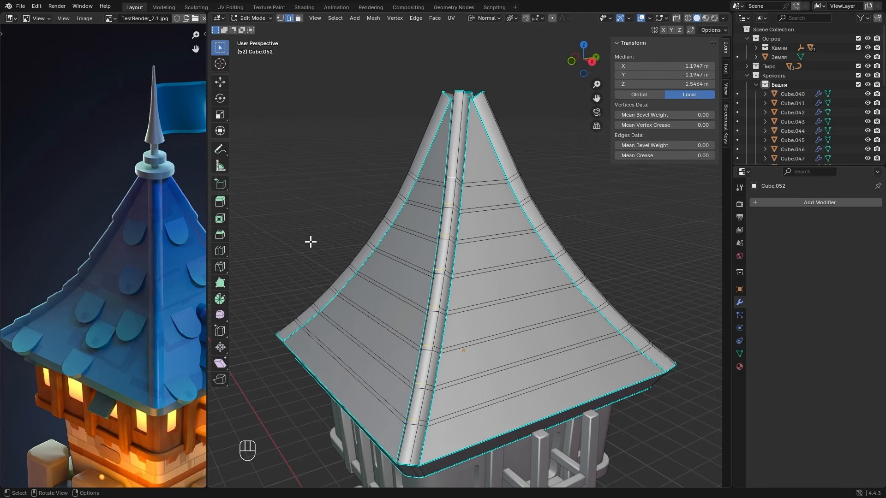
- Extend the selection to similar edges by Length, with a reduced threshold that limits it to the matching ridge cross edges
left_click(332, 17)
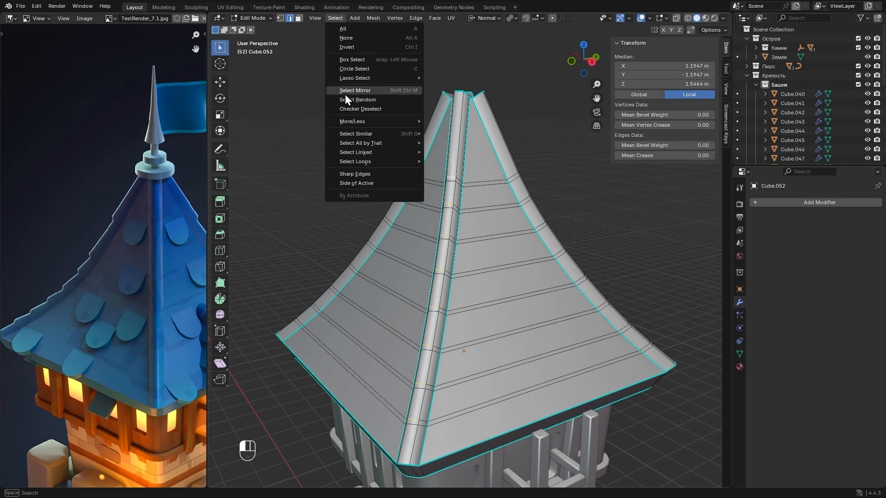
mouse_move(358, 134)
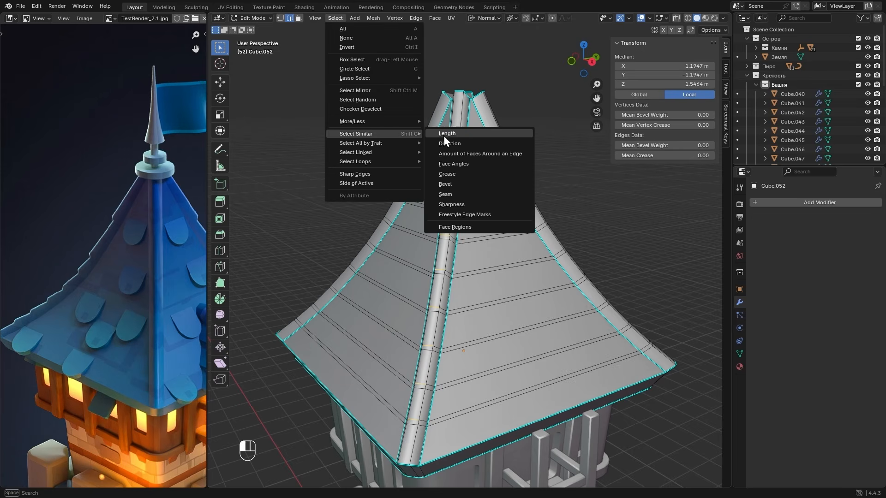
left_click(494, 135)
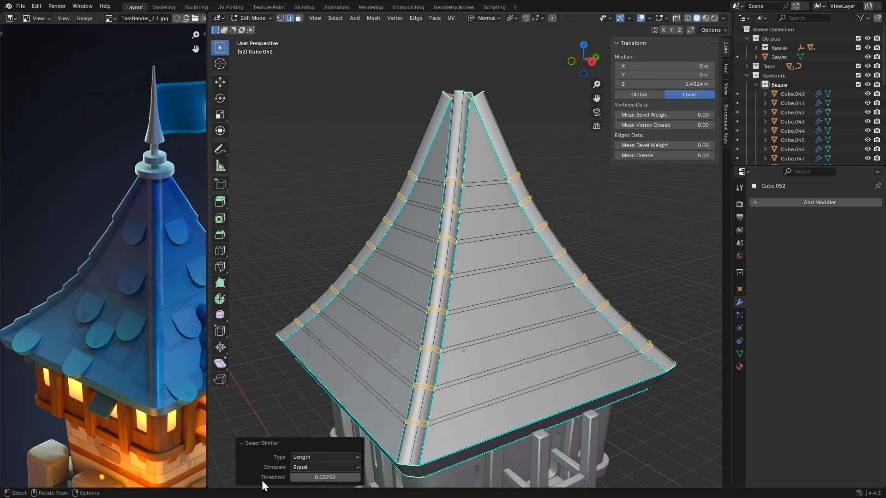
left_click_drag(304, 472, 272, 472)
left_click(302, 444)
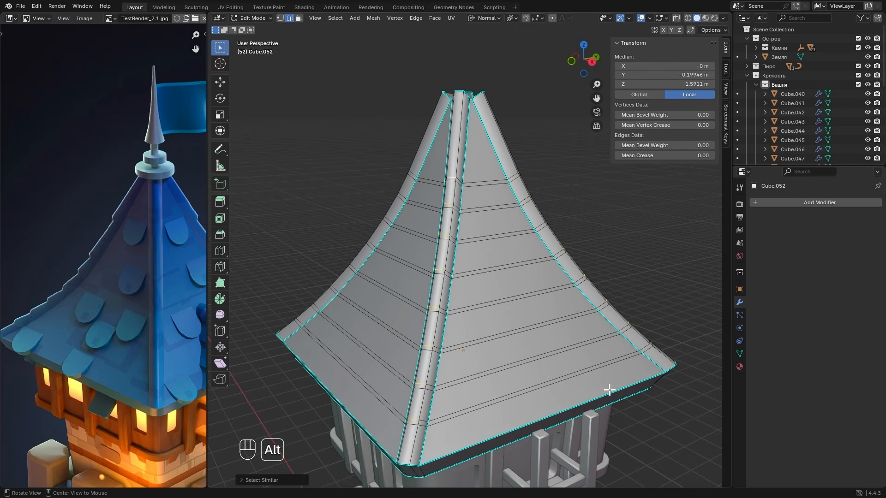
- Add the missing upper cross edges of the beveled bands on the other corner ridges to the selection
left_click_drag(609, 390, 502, 403, "alt")
scroll(503, 402, "down", 1)
scroll(504, 401, "down", 1)
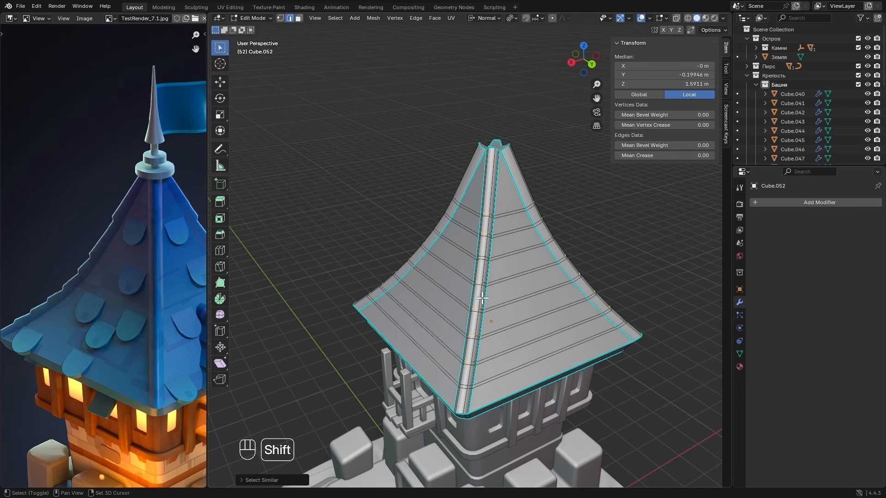
scroll(482, 262, "up", 1)
scroll(482, 263, "up", 1)
left_click(488, 260, "shift")
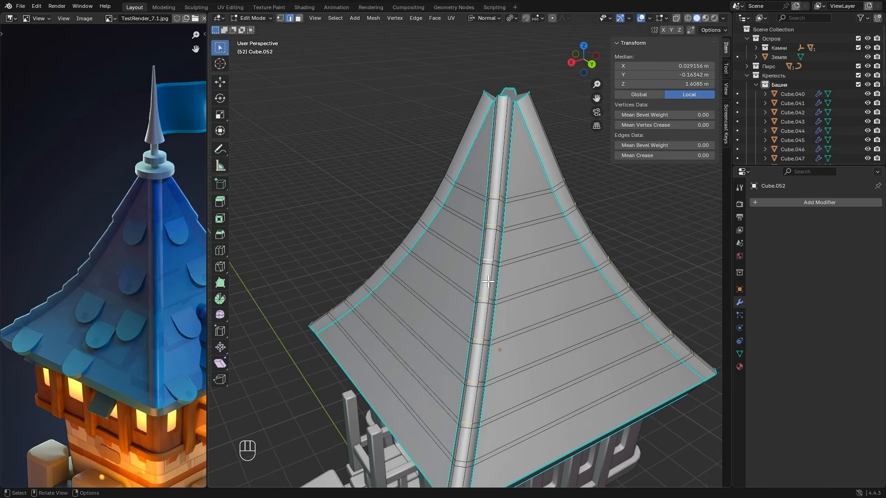
left_click_drag(488, 394, 472, 332, "alt+shift")
left_click(438, 390, "shift")
left_click_drag(538, 387, 449, 392, "alt")
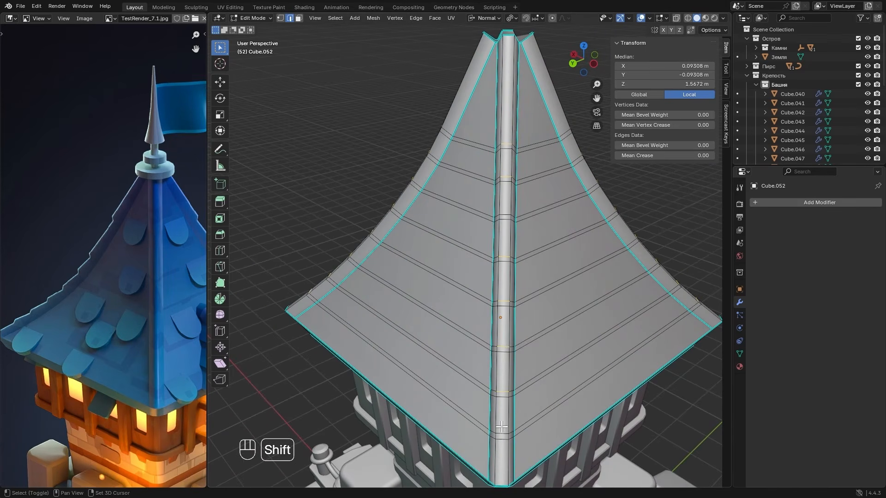
left_click(502, 423, "shift")
left_click(501, 206, "shift")
middle_click_drag(449, 336, 456, 308, "alt")
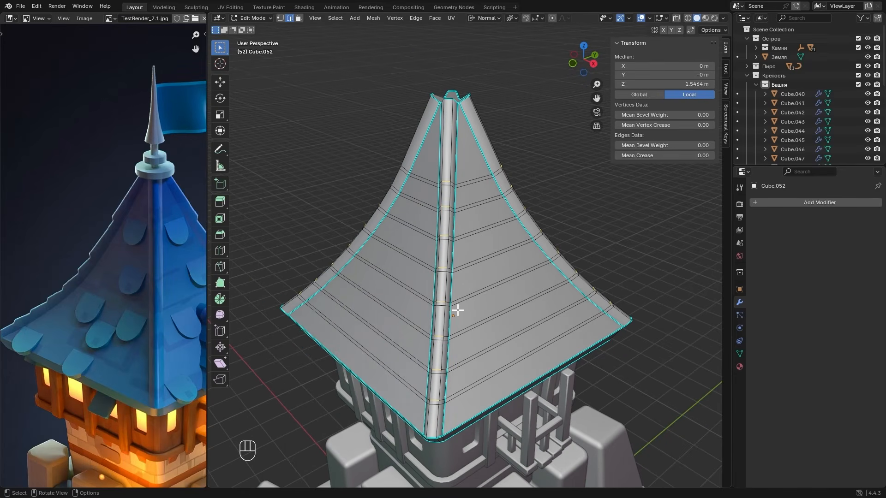
- Move the selected ridge edges outward along their normal Z to form stepped ridges, and check the shape in Object Mode
key("g")
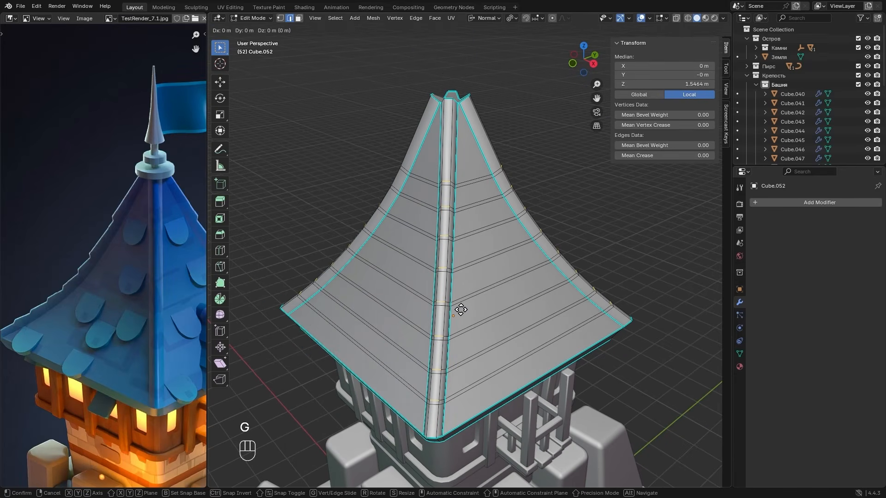
key("z")
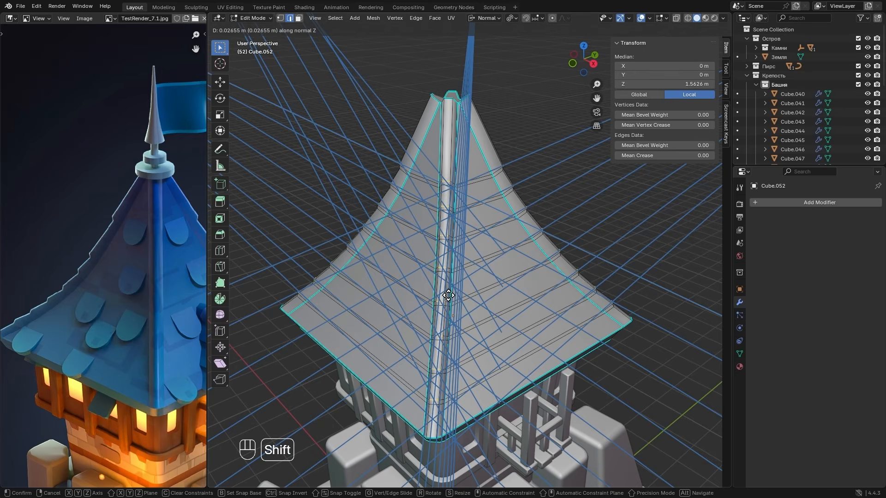
left_click(427, 275)
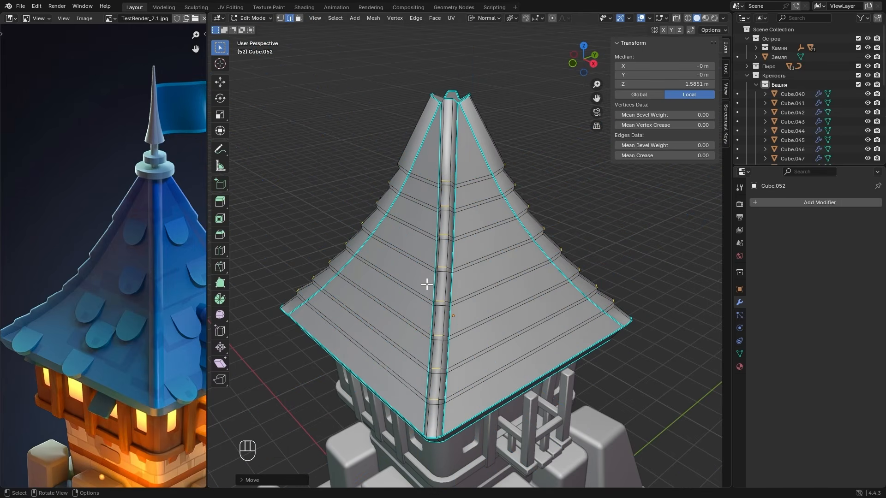
mouse_move(419, 313)
middle_mouse_down()
mouse_move(434, 293)
mouse_move(424, 312)
middle_mouse_up()
key("Tab")
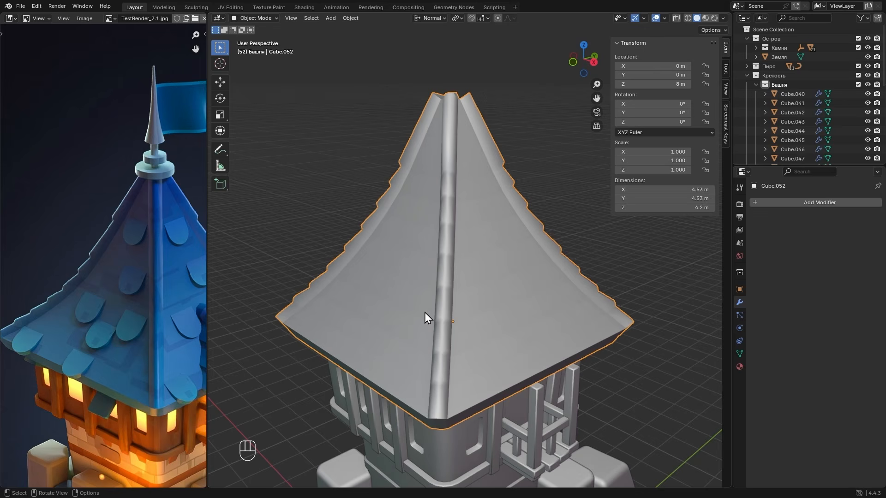
- Back in Edit Mode, select the upper and lower edge loops of all eight horizontal bands around the roof
key("Tab")
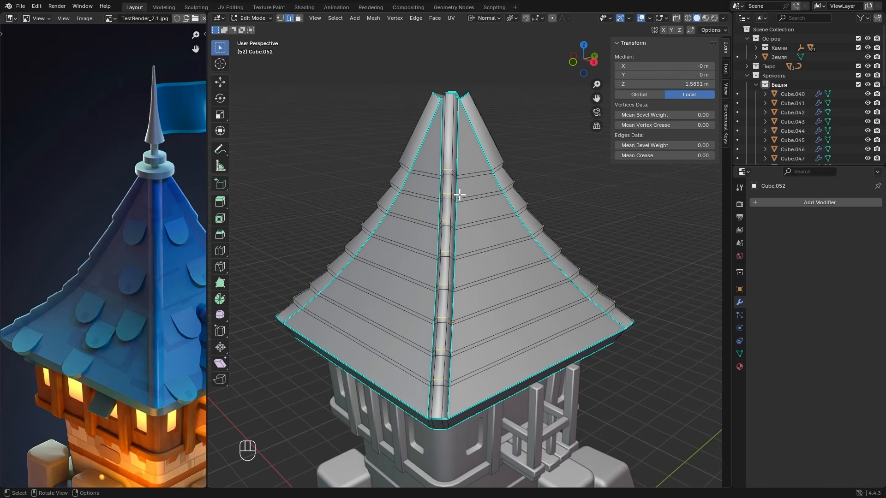
left_click(468, 175, "shift")
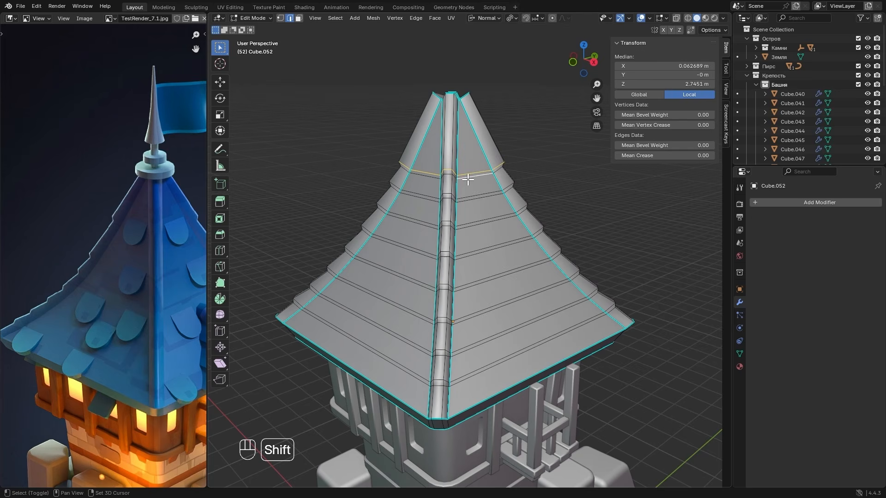
left_click(469, 196, "shift")
left_click(474, 221, "shift")
double_click(476, 226, "shift")
double_click(481, 249, "shift")
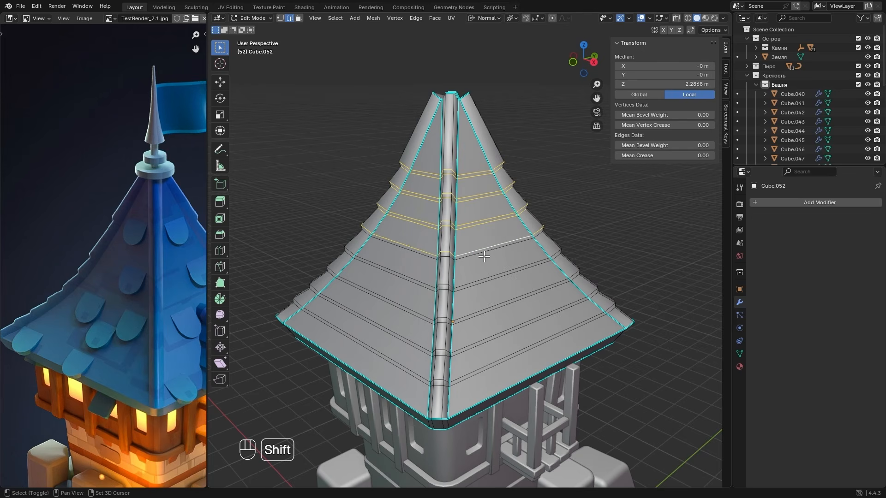
double_click(483, 253, "shift")
double_click(489, 277, "shift")
double_click(498, 279, "shift")
double_click(497, 305, "shift")
double_click(496, 309, "shift")
double_click(498, 335, "shift")
double_click(500, 357, "shift")
double_click(502, 362, "shift")
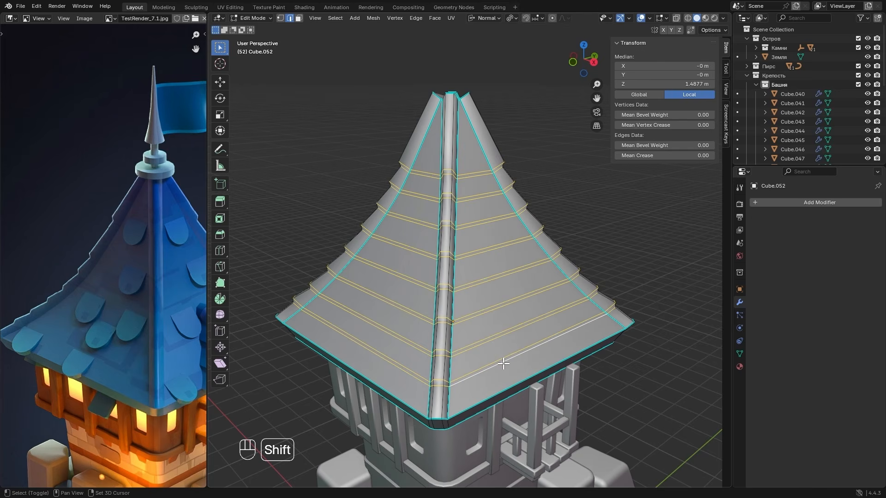
- In X-ray front and right views, deselect the loop edges crossing the flat roof faces, keeping only those on the corner ridges
scroll(454, 368, "up", 2)
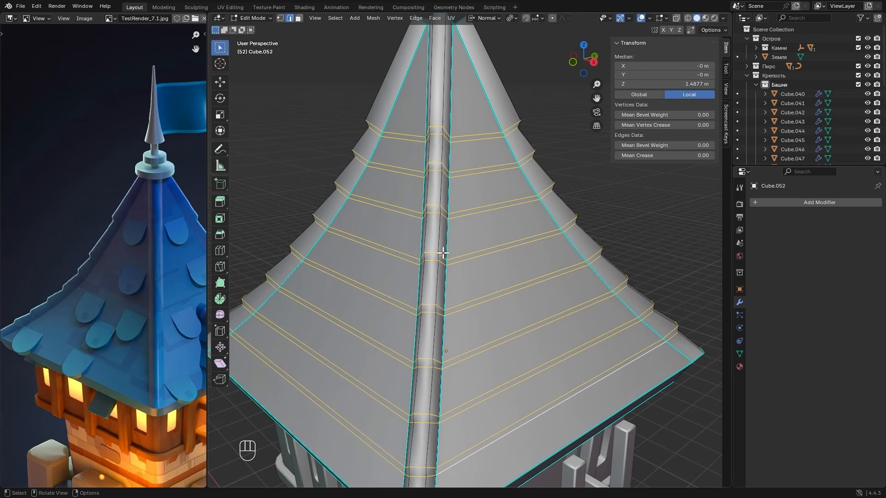
scroll(441, 353, "down", 2)
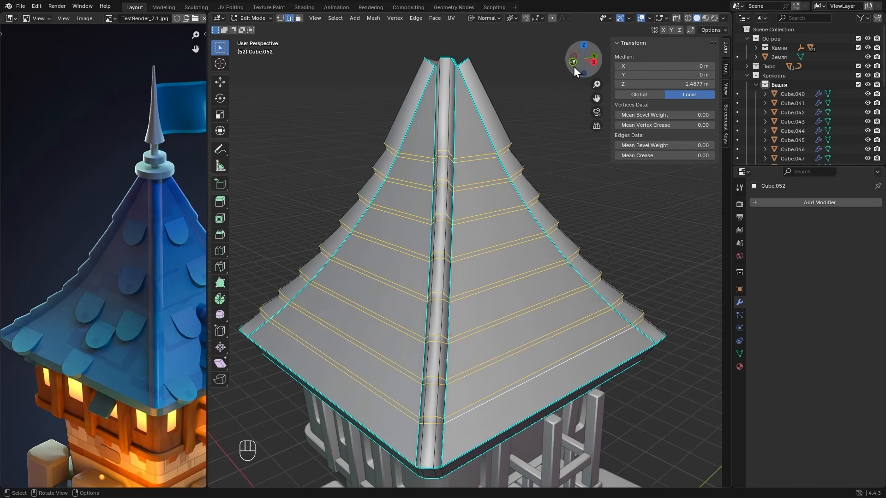
left_click(573, 64)
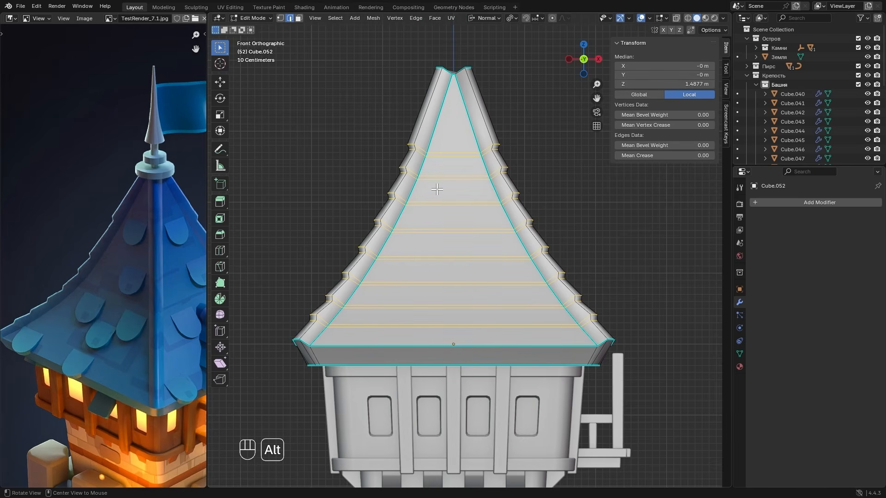
key("alt+z")
left_click_drag(442, 134, 462, 316, "ctrl")
left_click_drag(461, 382, 460, 394, "ctrl")
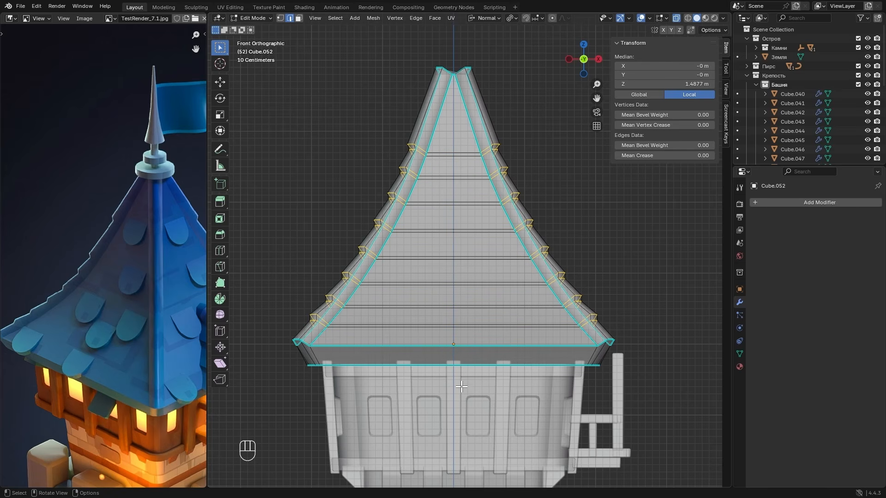
left_click(599, 59)
left_click_drag(446, 140, 450, 292, "ctrl")
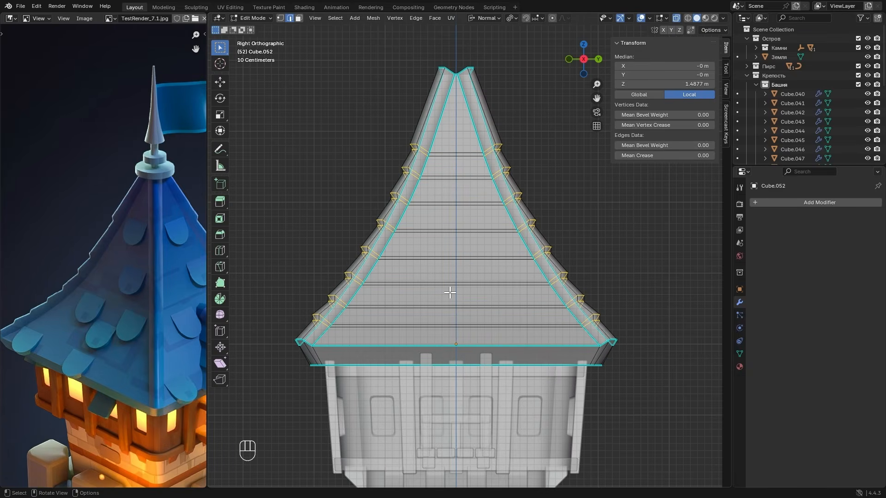
- Mark the selected corner-ridge band edges as sharp and inspect the roof's shading in Object Mode
right_click(442, 215)
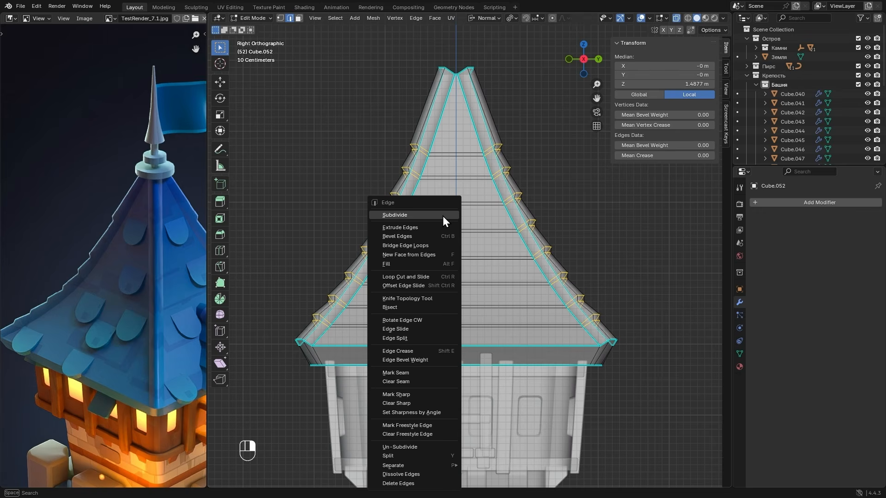
left_click(399, 398)
key("alt+z")
key("Tab")
middle_click_drag(417, 261, 432, 278)
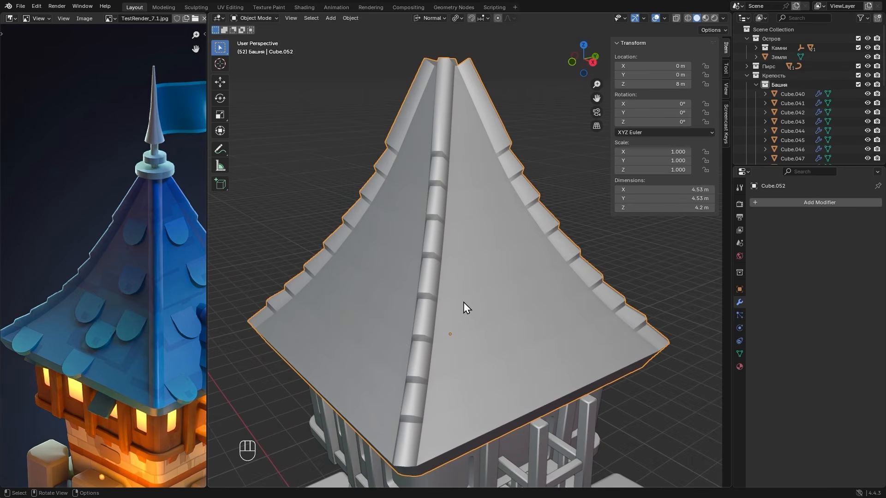
middle_click_drag(463, 303, 356, 267)
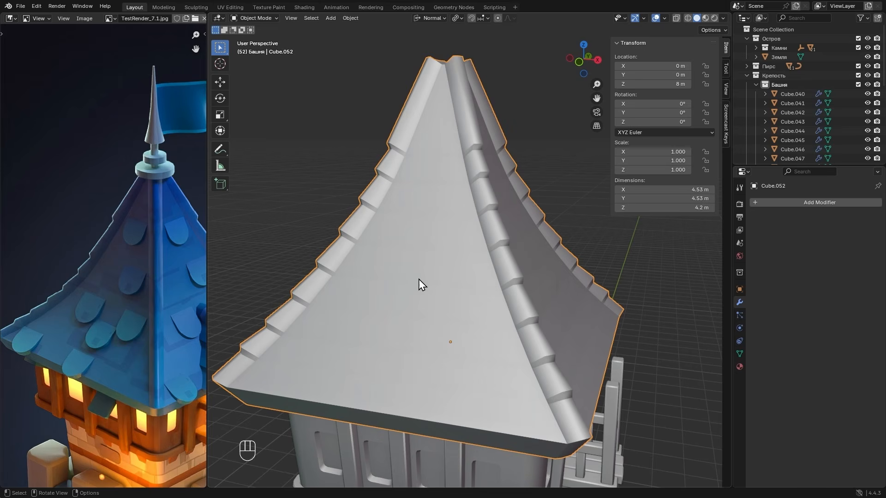
scroll(492, 284, "down", 3)
middle_click_drag(526, 286, 404, 283, "alt")
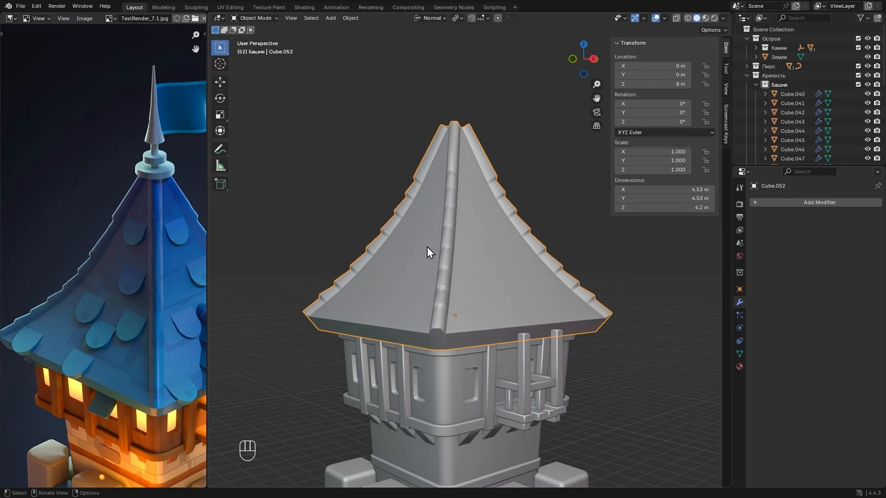
- Select the horizontal edges crossing all four flat roof faces, using X-ray left and back views, and dissolve them
key("Tab")
left_click(578, 59)
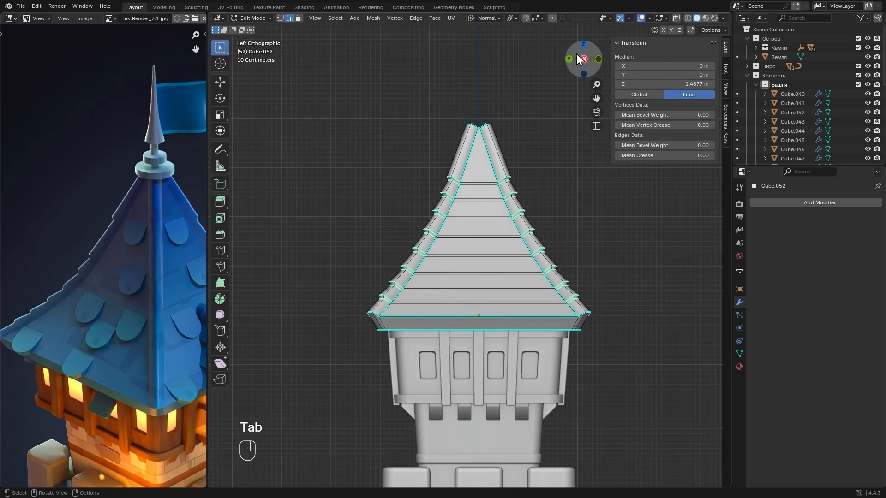
scroll(515, 174, "up", 1)
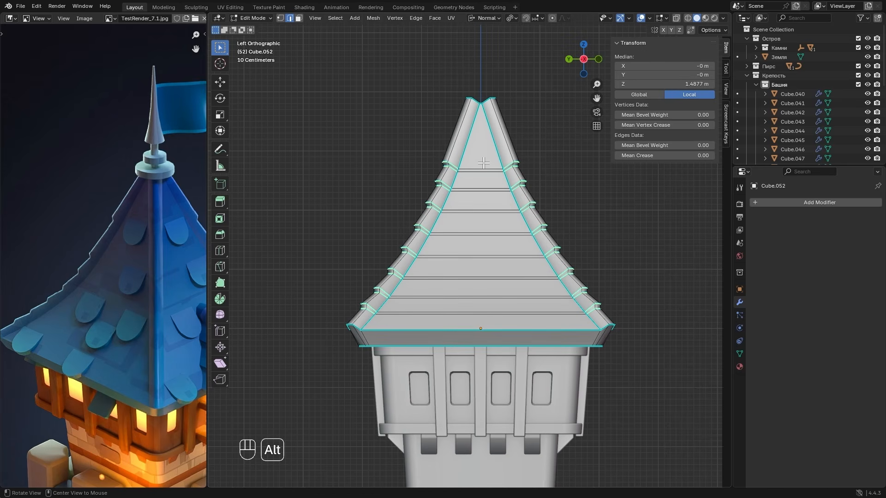
key("alt+z")
left_click_drag(474, 158, 483, 321)
left_click(569, 59)
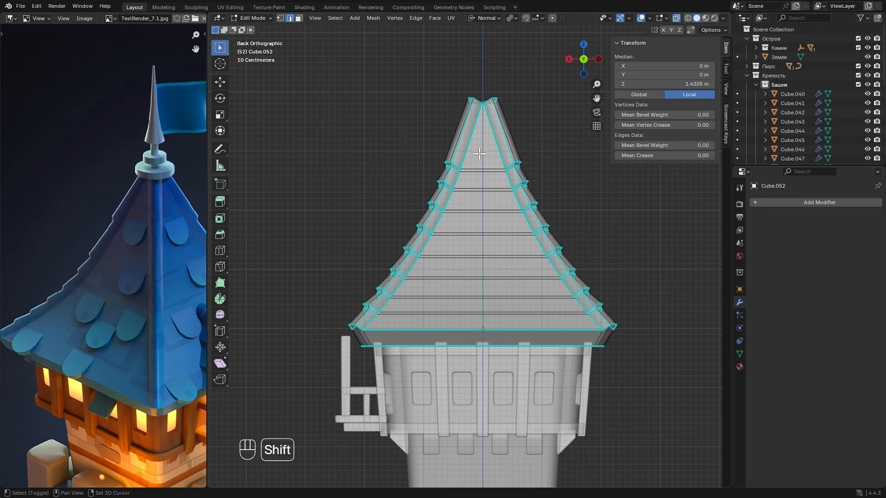
left_click_drag(472, 160, 492, 321, "shift")
key("alt+z")
middle_click_drag(492, 318, 481, 232)
key("x")
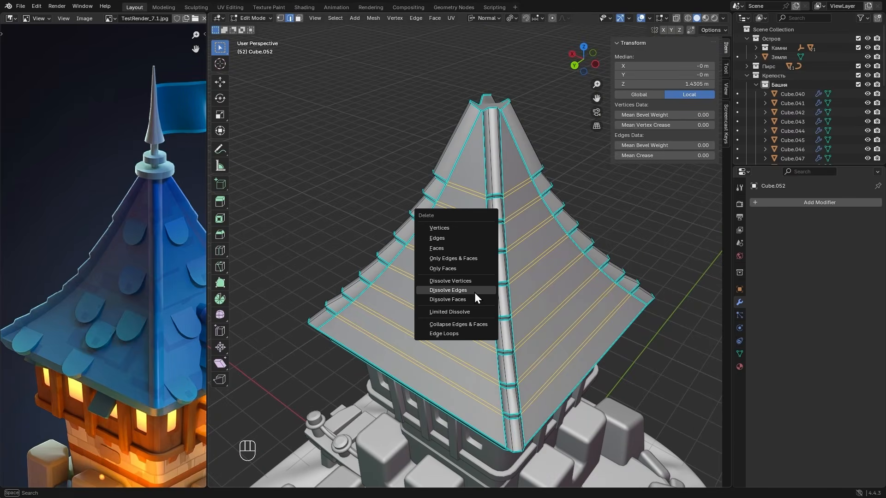
left_click(485, 291)
key("Tab")
mouse_move(549, 279)
middle_mouse_down("alt")
mouse_move(449, 251)
mouse_move(569, 263)
mouse_move(546, 263)
middle_mouse_up("alt")
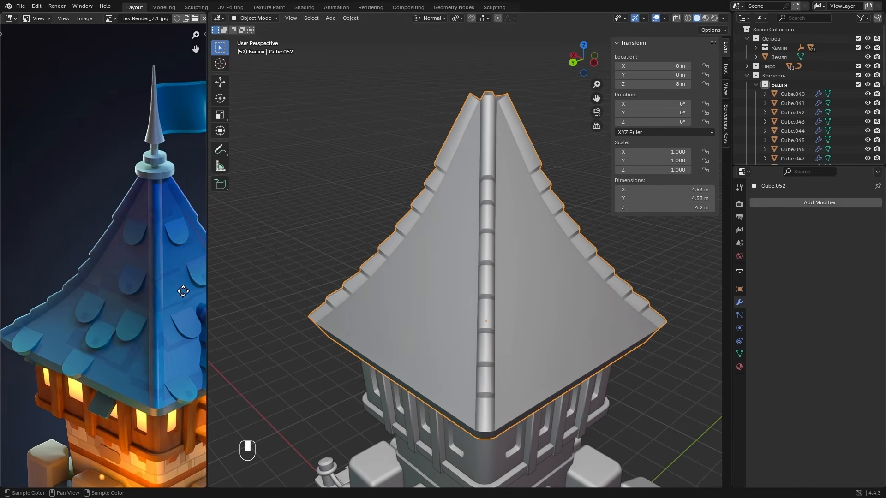
- Add a cube for the dormer roof, raise it to about 8.78 m in Z and shift it to about 2.28 m in X
middle_click_drag(182, 290, 75, 285)
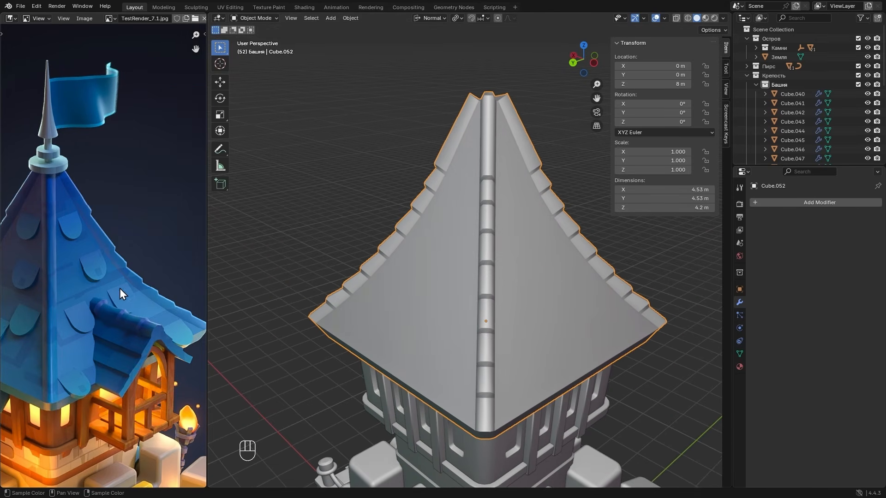
middle_click_drag(404, 219, 502, 230, "alt")
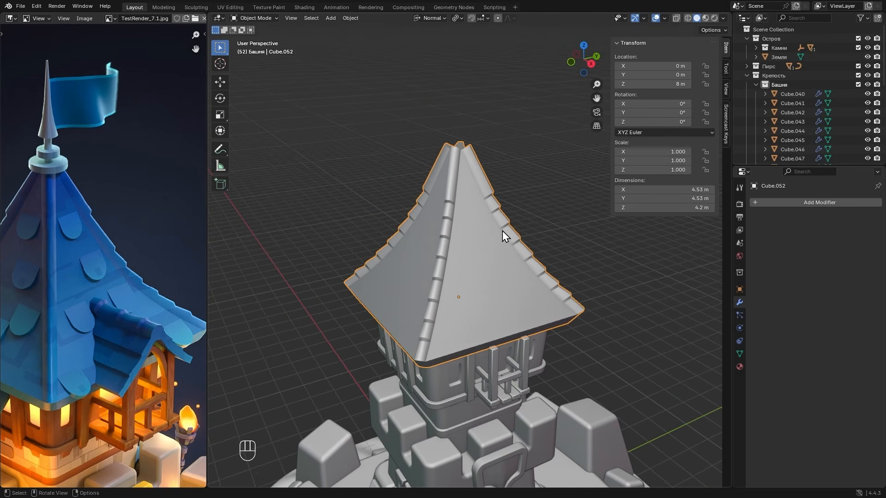
key("shift+a")
mouse_move(492, 231)
left_click(543, 244)
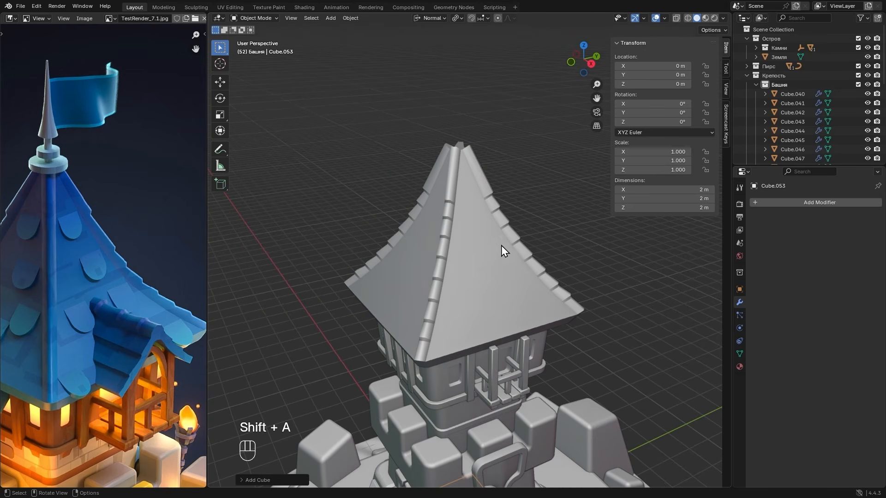
key("g")
key("z")
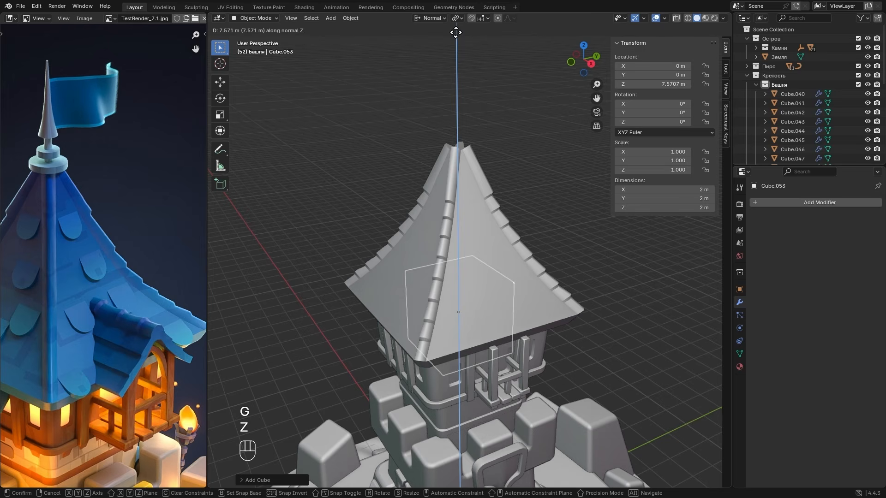
left_click(460, 470)
key("g")
key("x")
left_click(495, 46)
scroll(554, 296, "up", 3)
middle_click_drag(553, 298, 555, 259, "alt")
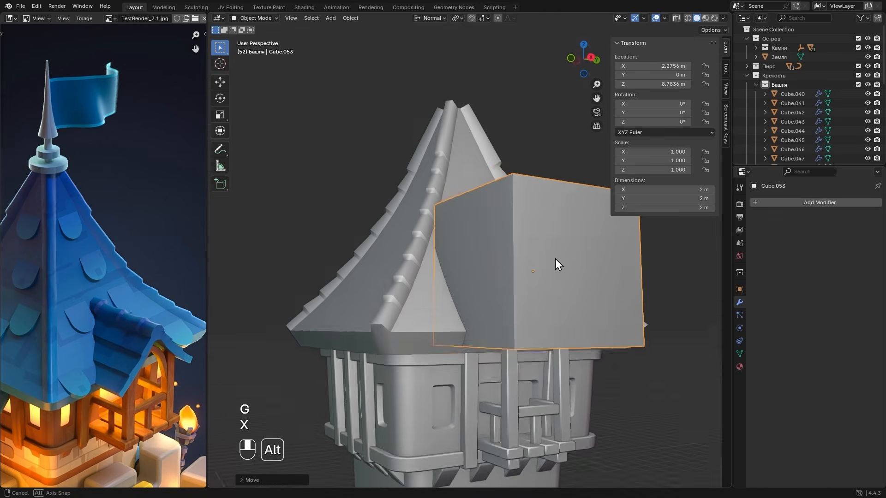
- Scale the cube uniformly to 0.68 and lower it along Z to about 8.47 m
key("s")
left_click(591, 264)
key("g")
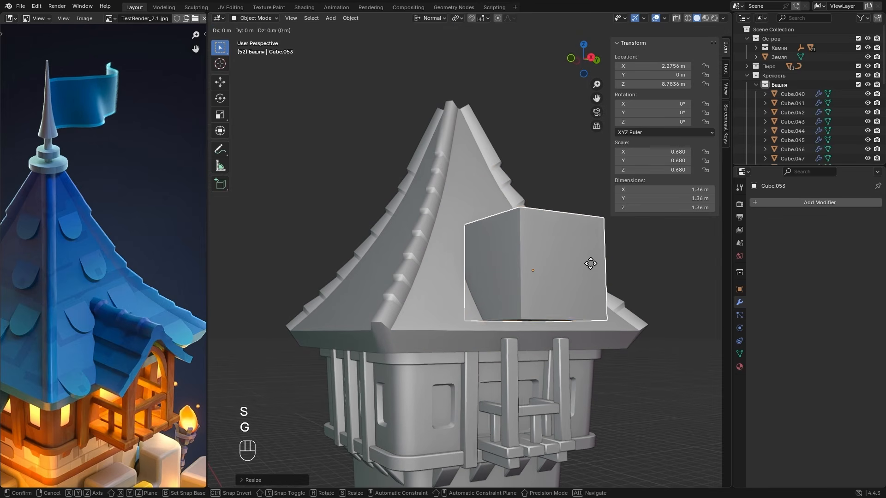
key("z")
key("z")
left_click(587, 289)
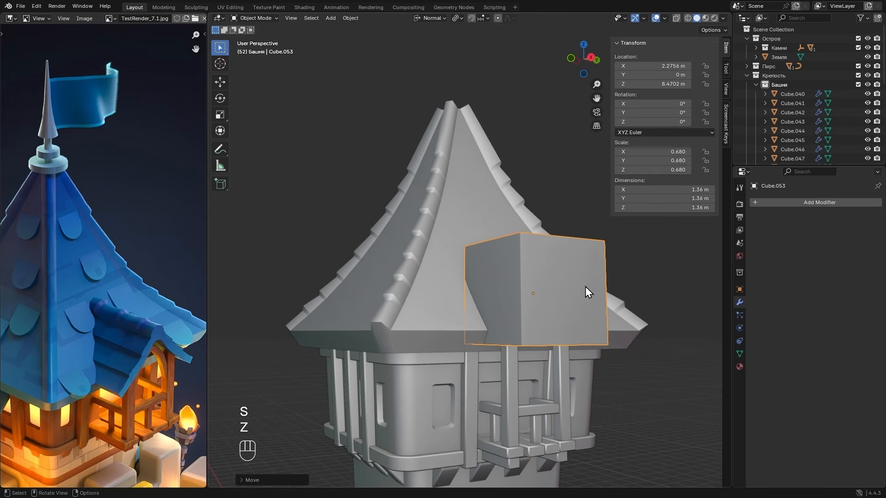
- Adjust the cube's length along X and move it along X to about 1.95 m, sunk into the roof face
key("s")
key("x")
left_click(600, 289)
middle_click_drag(599, 290, 521, 297, "alt")
key("s")
key("x")
right_click(586, 324)
key("g")
key("x")
left_click(583, 316)
key("g")
- Scale the cube to about 1.48 m in X and 1.37 m in Y, and apply its scale
key("x")
left_click(625, 280)
key("s")
key("x")
left_click(634, 294)
key("s")
key("y")
left_click(575, 315)
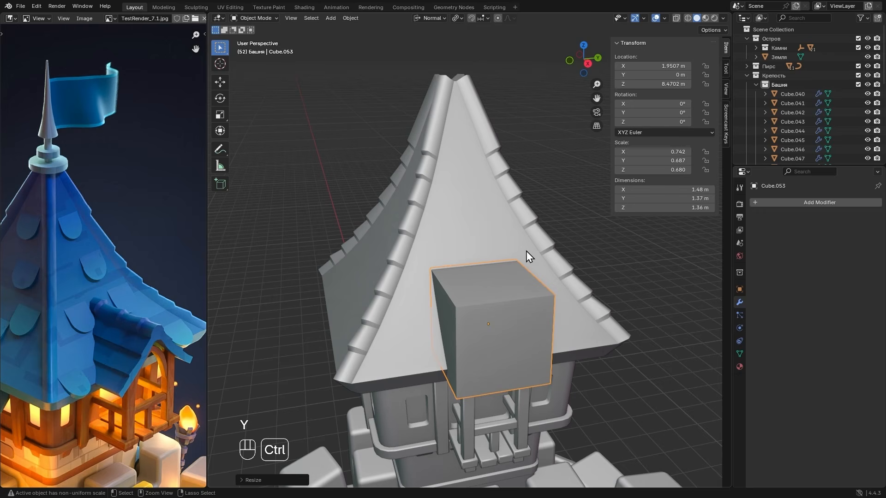
key("ctrl+a")
left_click(501, 166)
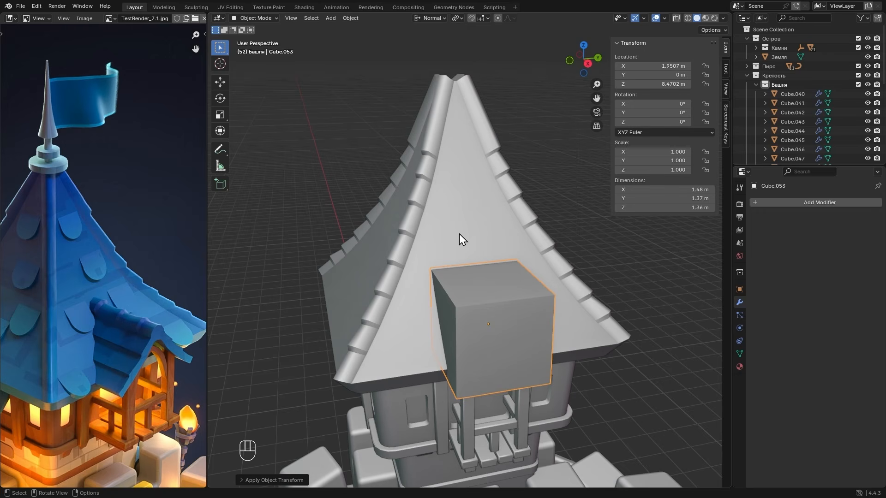
- In Edit Mode with Global transform orientation, narrow the cube's top face along Y to form a steep gable shape
key("Tab")
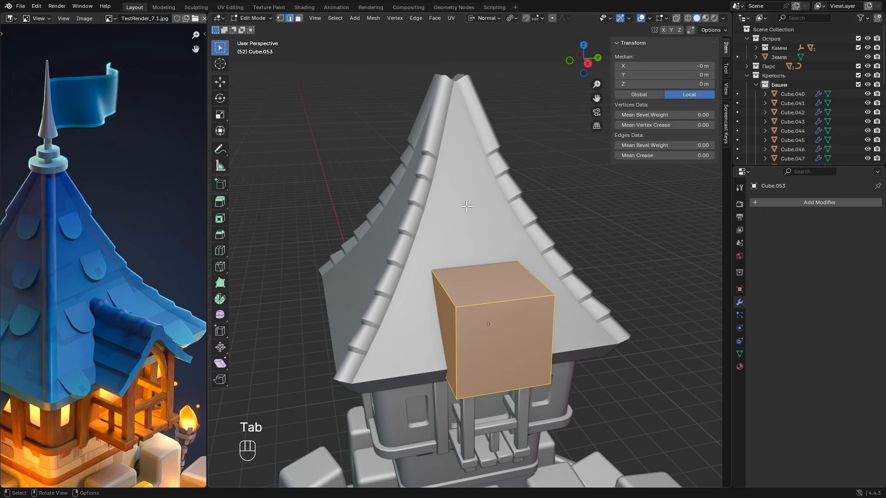
left_click(484, 18)
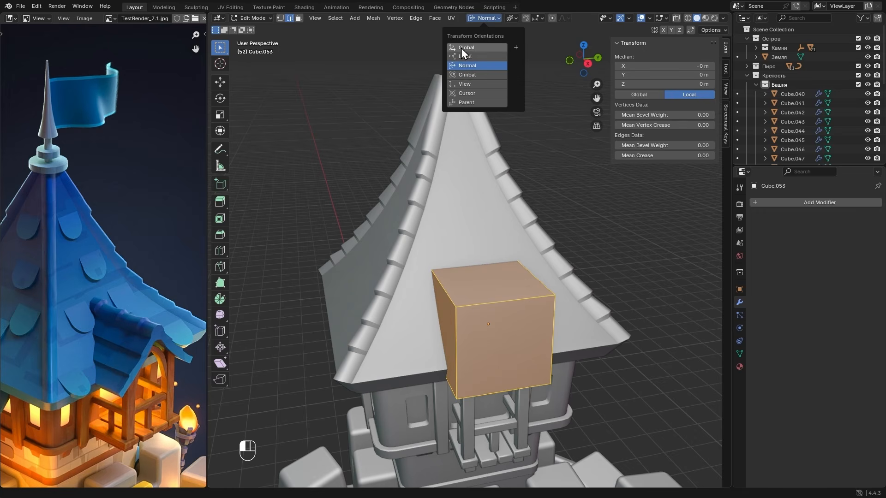
left_click(475, 47)
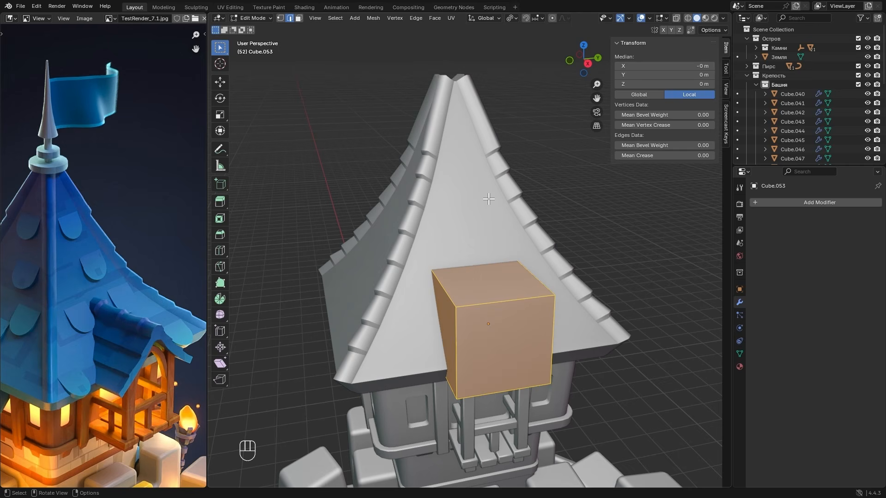
key("3")
left_click(486, 270)
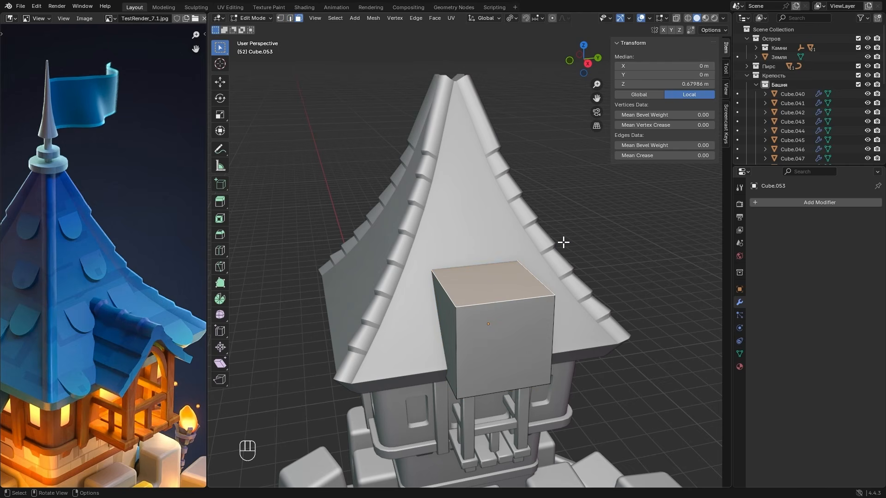
key("s")
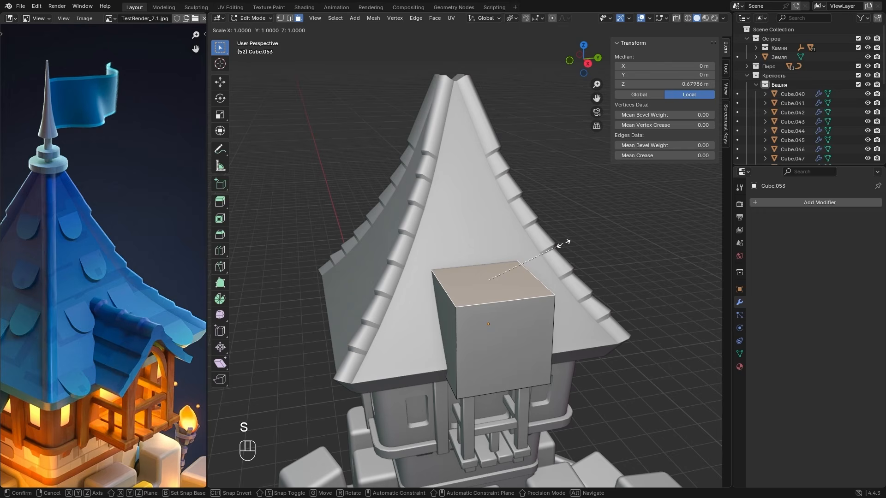
key("y")
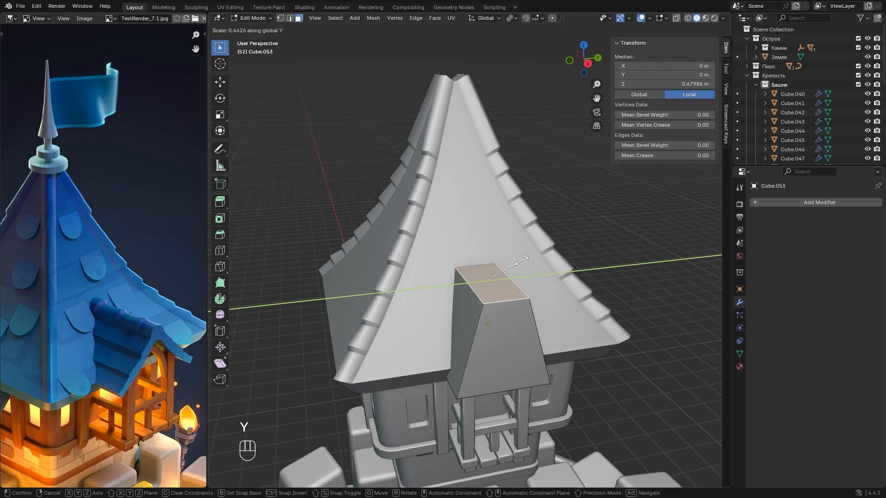
left_click(515, 203)
- Delete the front, back and bottom faces of the gable shape in an X-ray right view, and check it in Object Mode
left_click(587, 65)
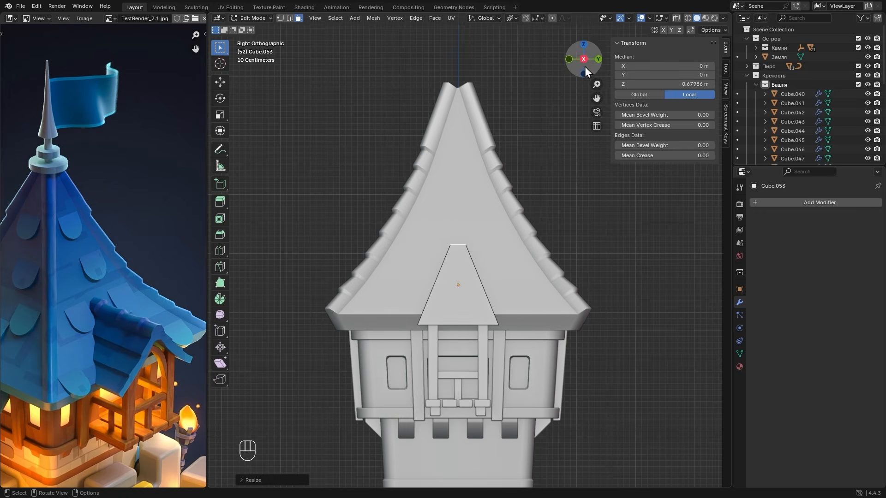
key("alt+z")
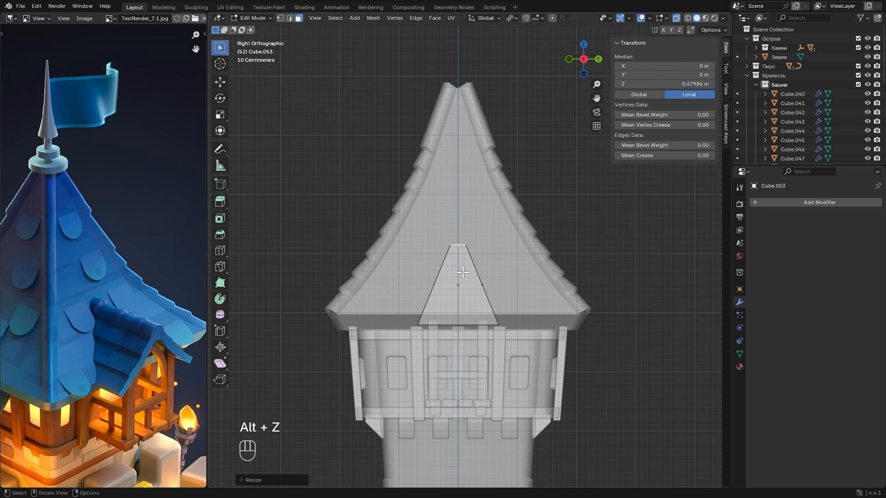
left_click(474, 295)
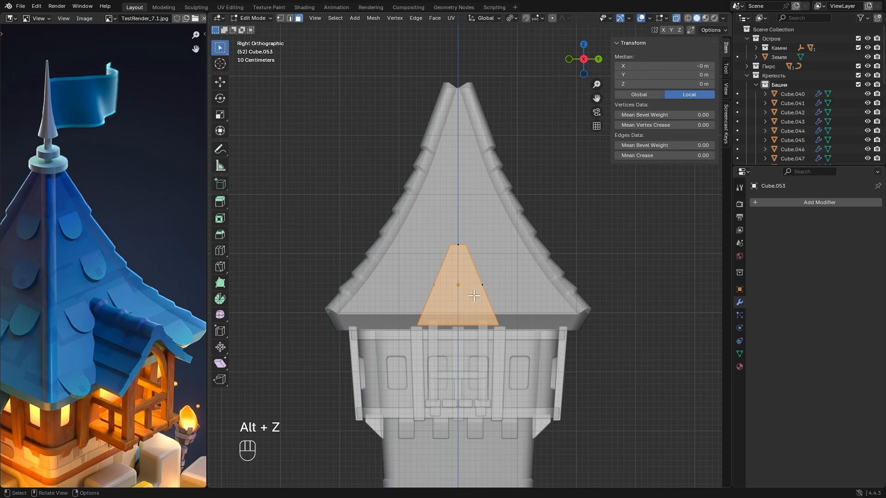
key("x")
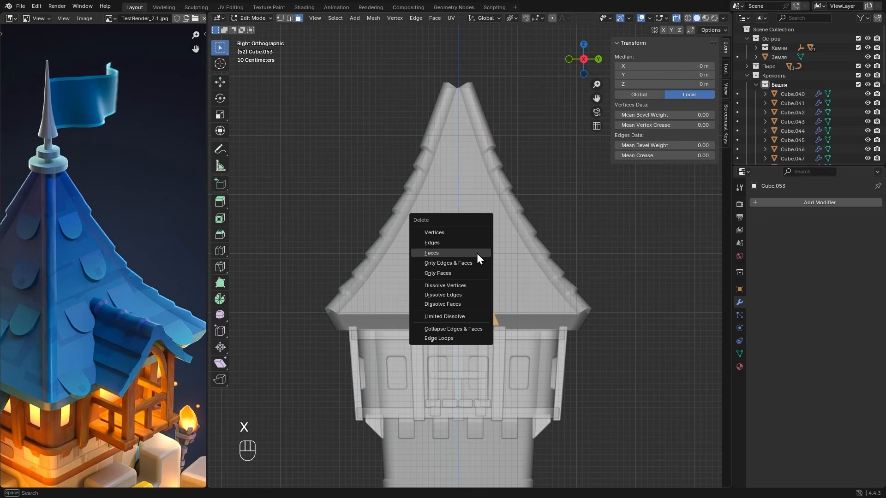
left_click(434, 255)
key("Tab")
key("alt+z")
mouse_move(475, 305)
left_mouse_down("alt")
mouse_move(522, 325)
mouse_move(491, 325)
mouse_move(478, 311)
left_mouse_up("alt")
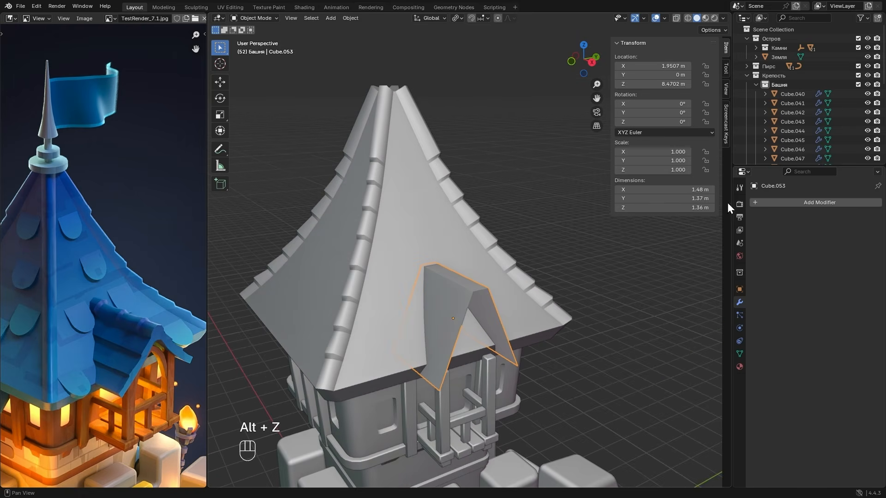
- Add a Solidify modifier to the dormer roof with -0.2 m thickness and Even Thickness enabled
left_click(777, 203)
mouse_move(778, 206)
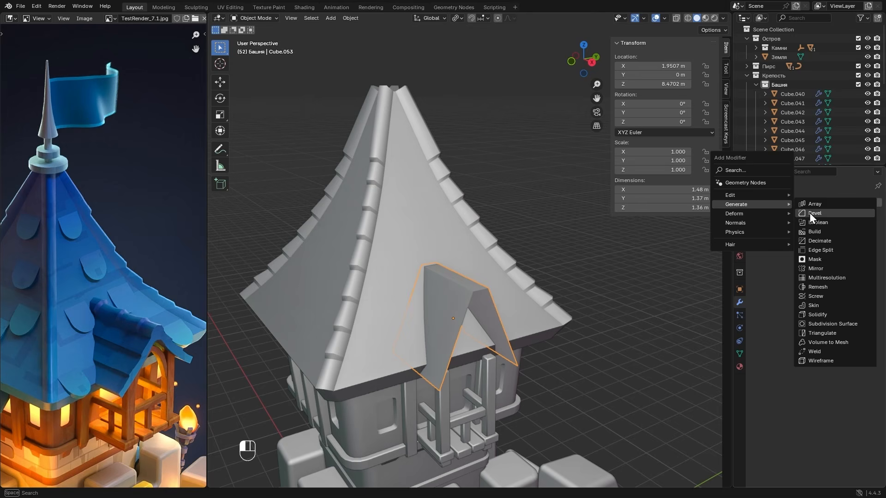
left_click(819, 314)
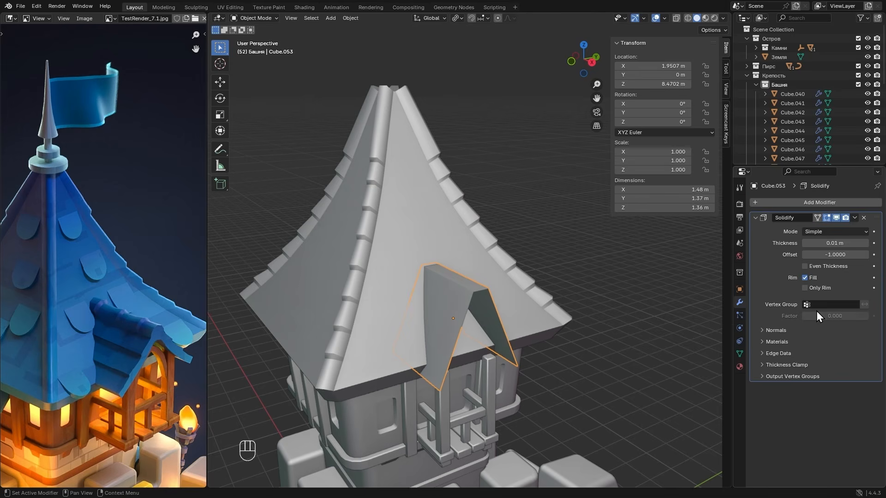
left_click_drag(835, 243, 804, 244)
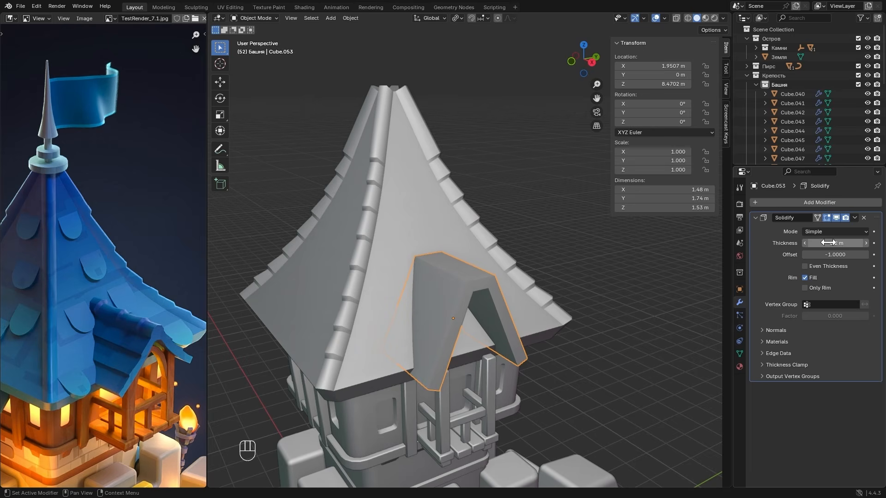
left_click(835, 267)
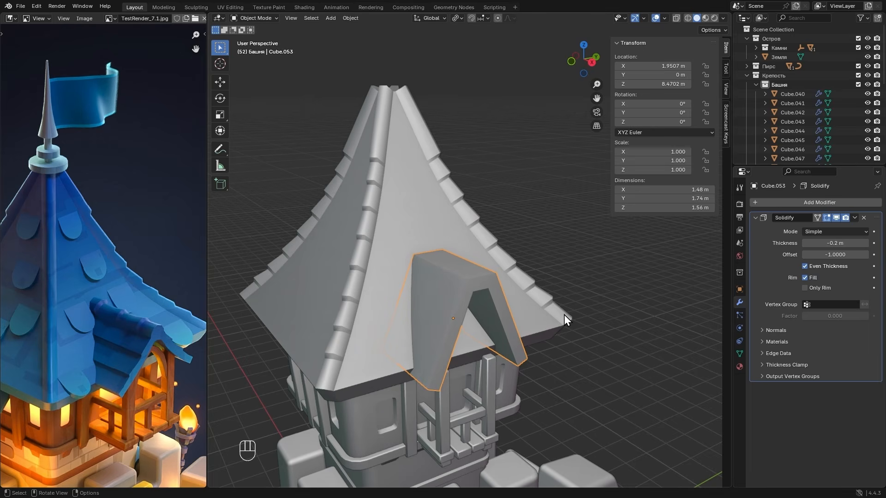
- In Edit Mode, select the whole dormer roof mesh and lower it about 0.15 m along Z
key("Tab")
left_click_drag(585, 316, 558, 293, "alt")
key("a")
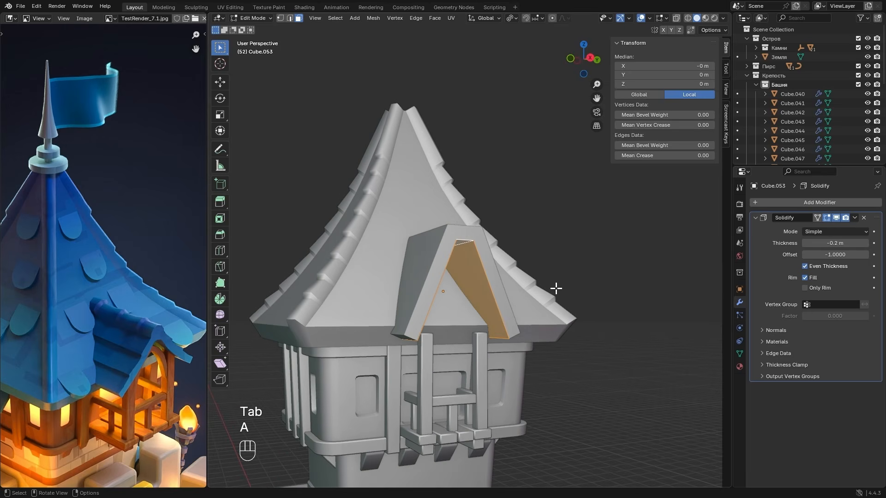
key("g")
key("z")
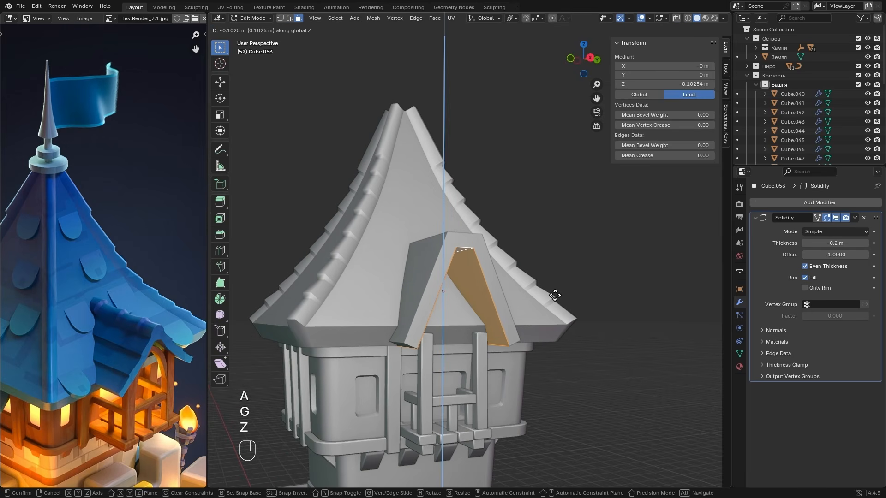
key("s")
key("z")
key("g")
- Flatten the dormer roof mesh along Z and lower it slightly to a local median Z of about -0.18 m
key("z")
left_click(542, 301)
key("s")
key("x")
key("y")
left_click(543, 300)
key("s")
key("z")
left_click(543, 302)
key("g")
key("z")
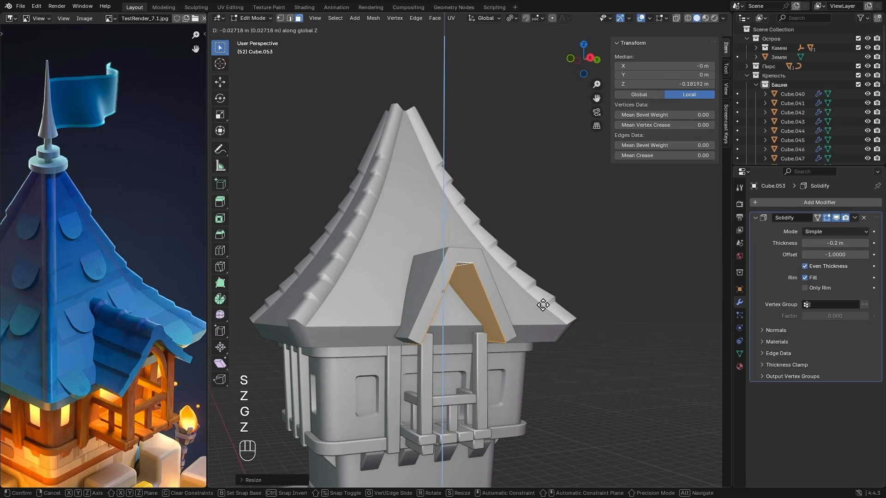
left_click(544, 305)
- With X-ray on, narrow the dormer roof's top ridge face along Y into a thin strip, and check it in Object Mode
left_click_drag(544, 306, 563, 337, "alt")
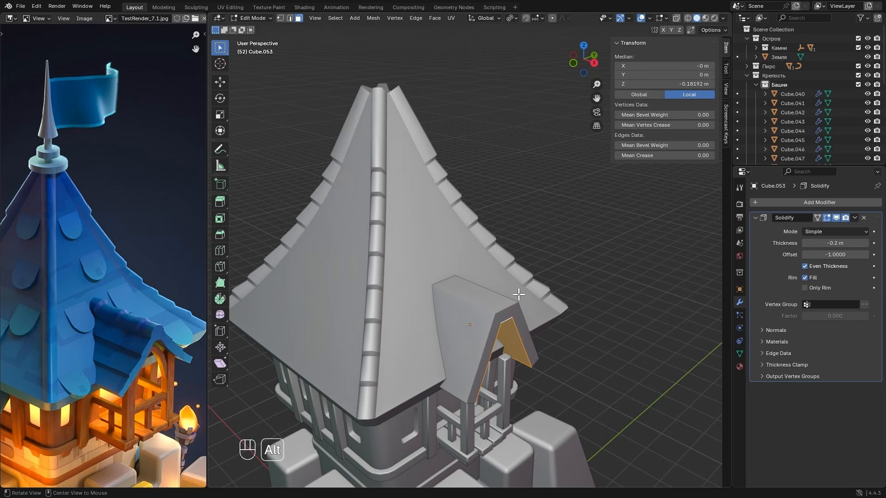
key("alt+z")
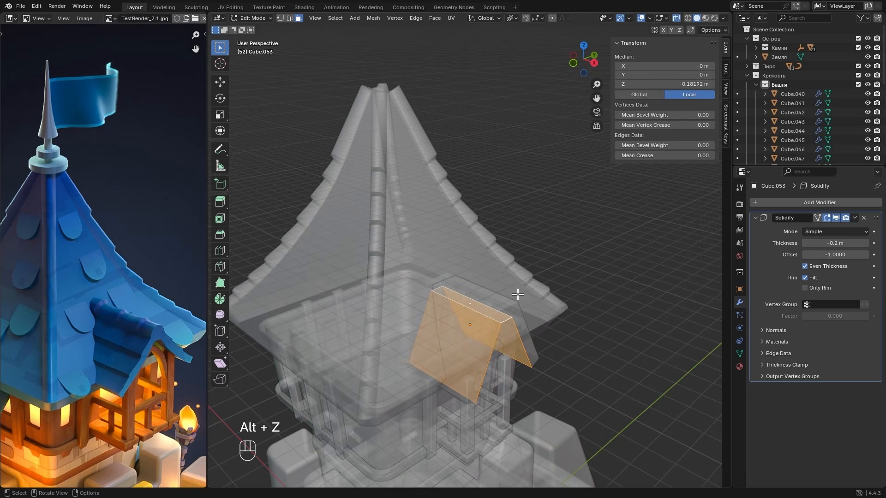
left_click(467, 302)
left_click_drag(538, 281, 520, 287, "alt")
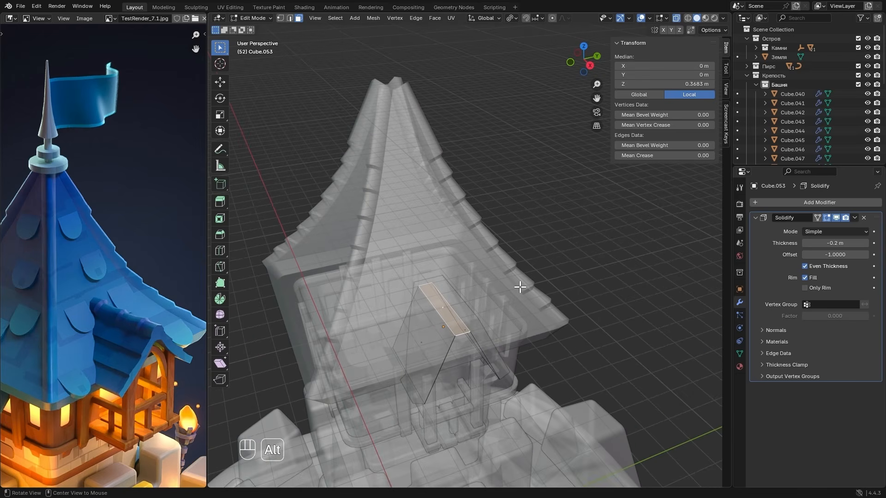
key("s")
key("y")
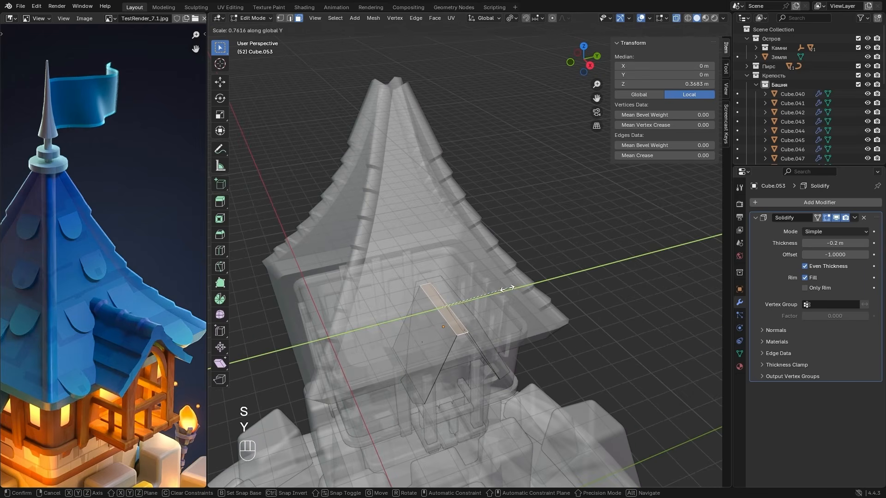
left_click(470, 300)
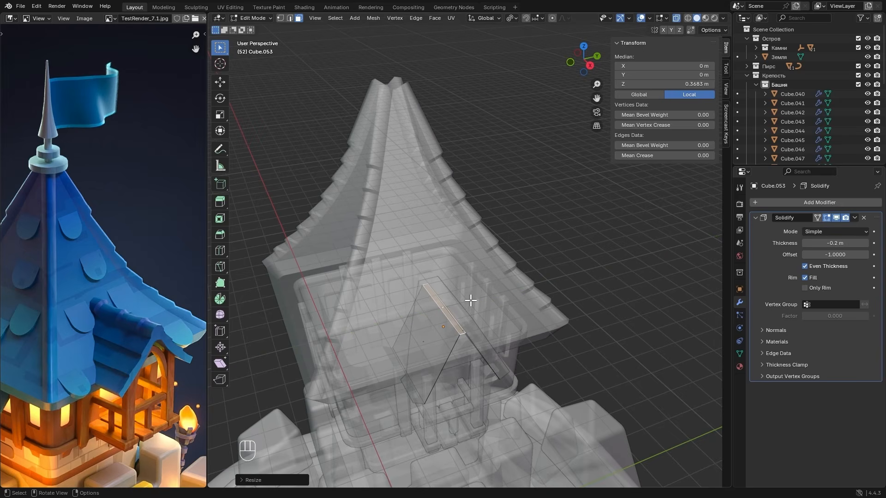
key("Tab")
key("alt+z")
mouse_move(478, 310)
left_mouse_down("alt")
mouse_move(493, 293)
mouse_move(448, 301)
mouse_move(486, 301)
left_mouse_up("alt")
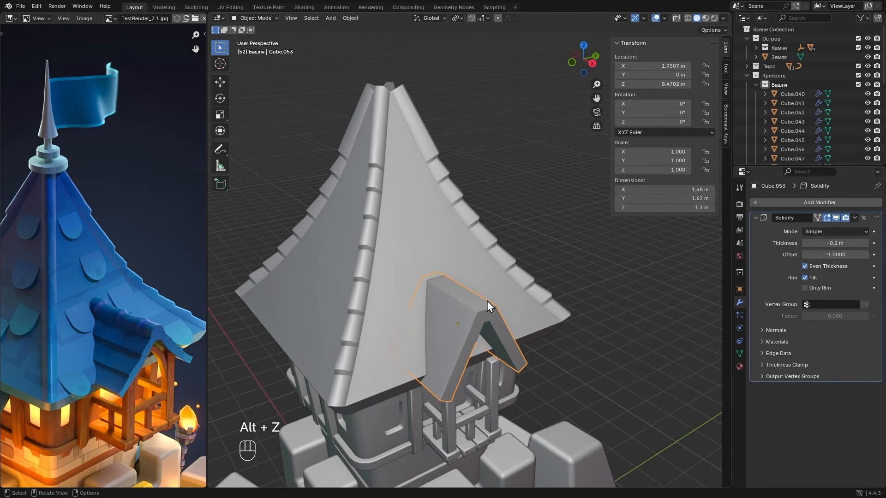
- In X-ray Edit Mode, add a centred lengthwise loop cut on each dormer roof slope and select both loops in the right view
key("alt")
key("alt+z")
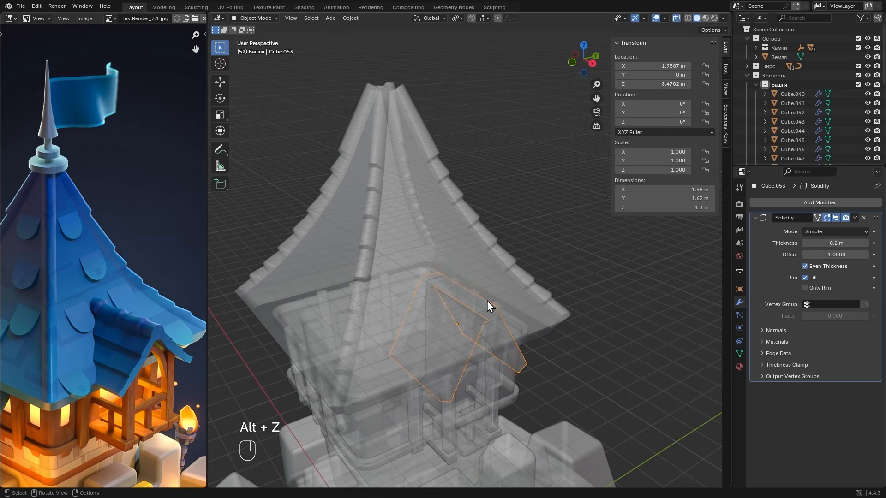
key("Tab")
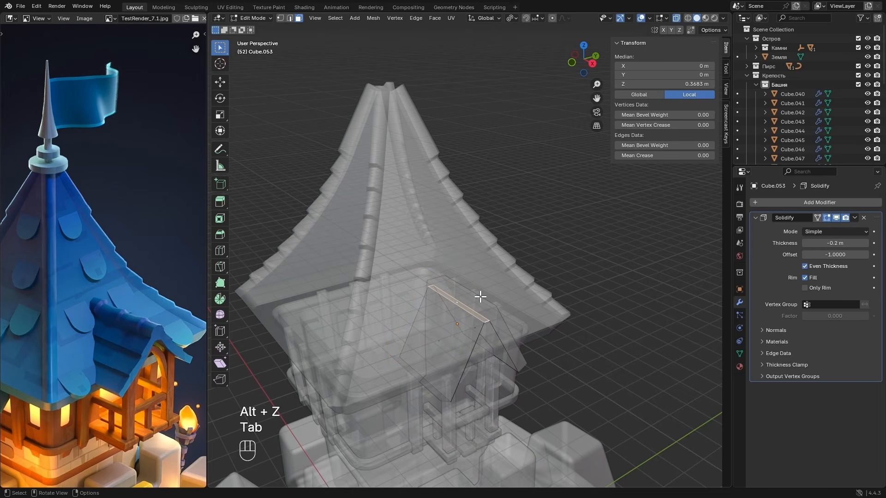
key("1")
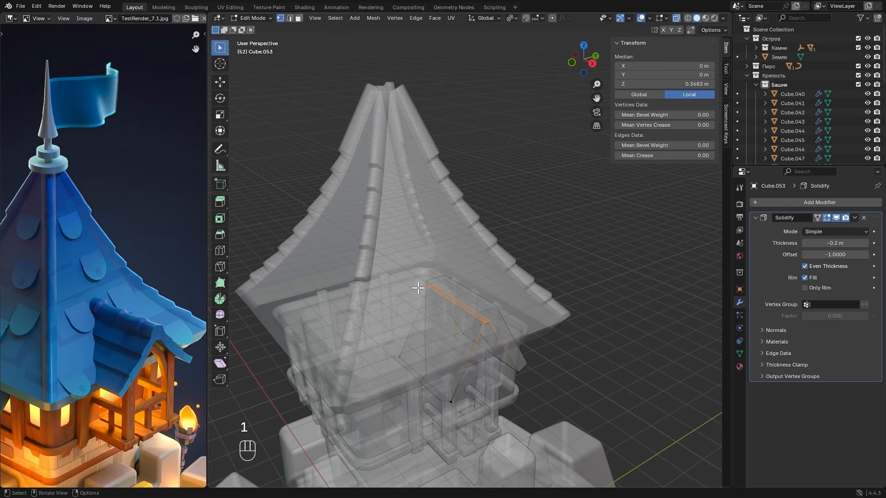
key("ctrl")
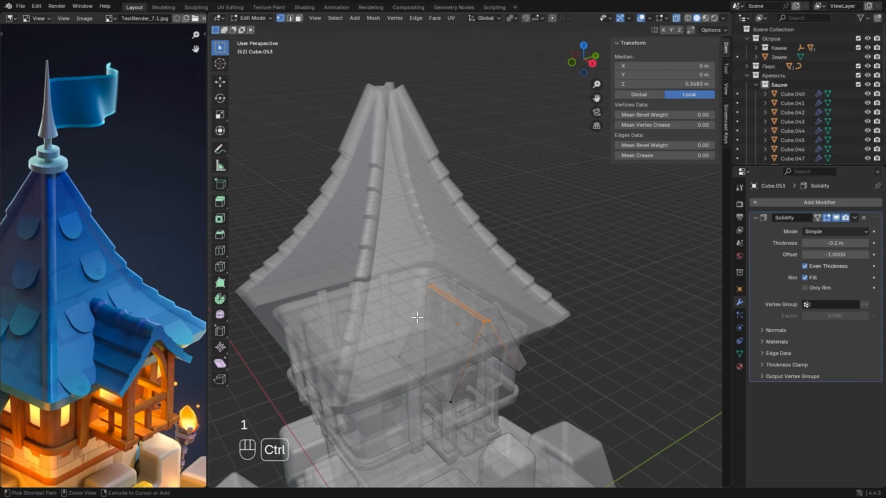
key("ctrl+r")
left_click(471, 356)
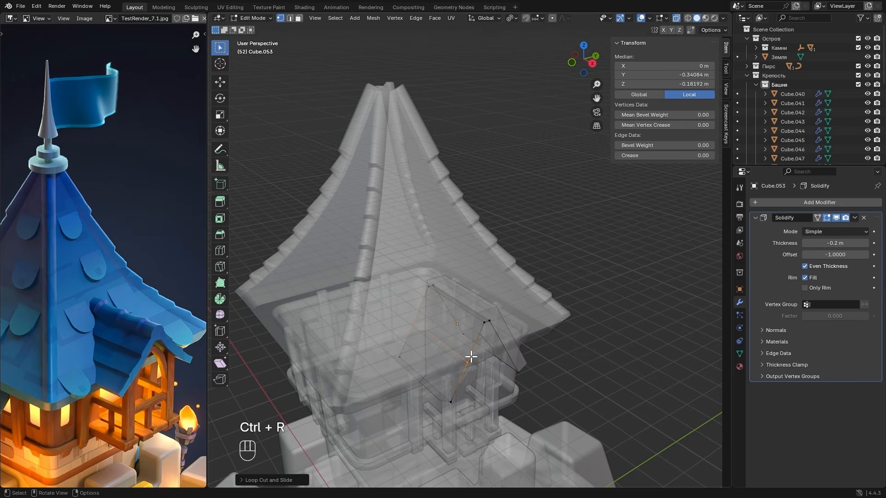
key("ctrl+r")
left_click(501, 346)
left_click(592, 63)
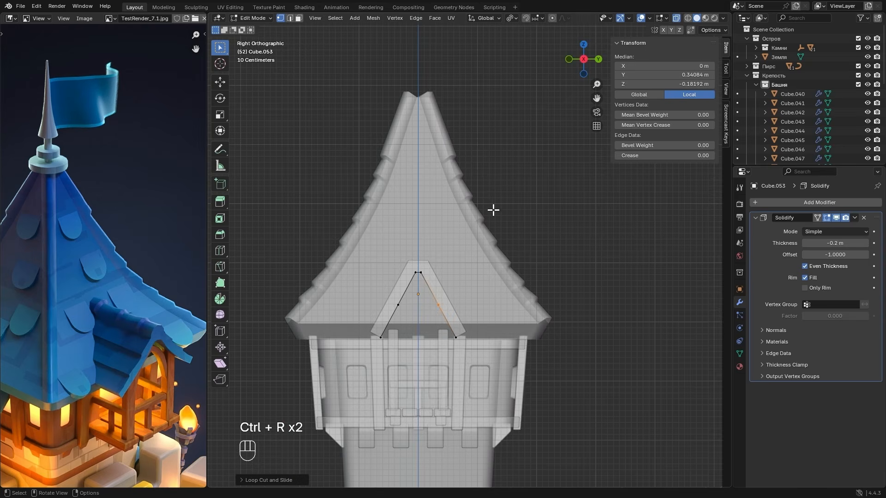
left_click(389, 309, "shift")
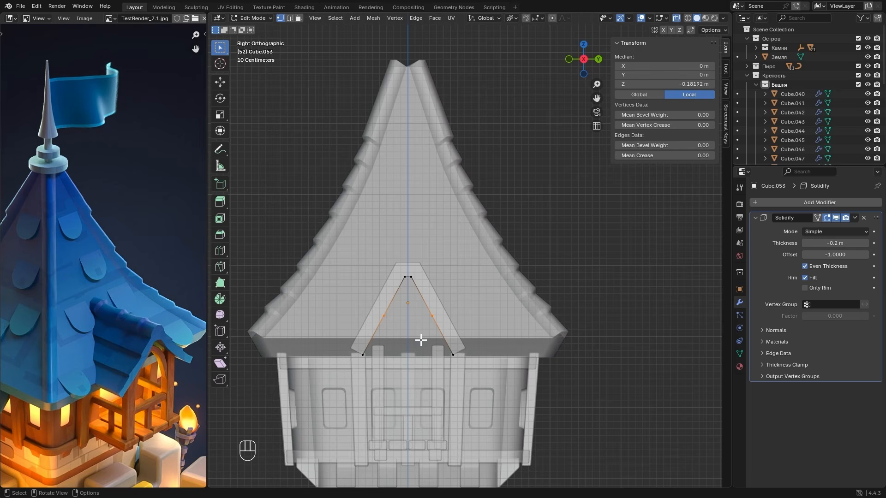
- Try to narrow the two selected slope loops along Y around their individual origins
key("s")
key("y")
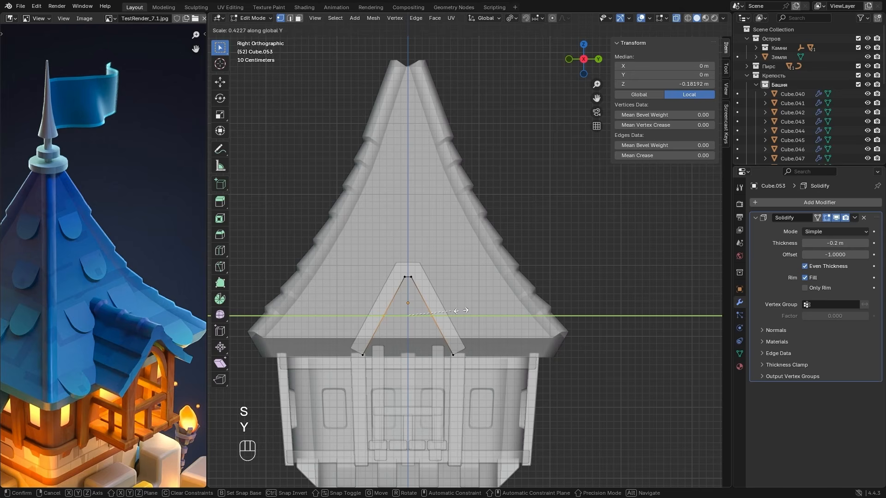
left_click(489, 311)
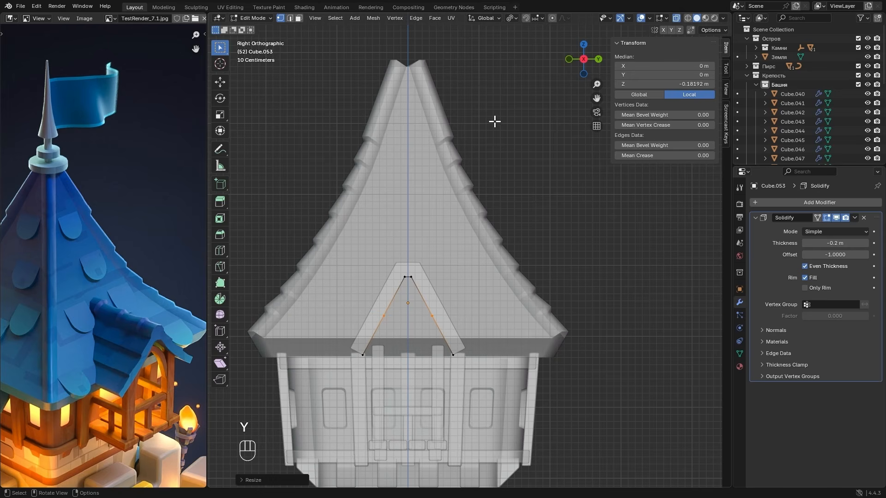
- Set the transform pivot to Bounding Box Center and scale the two slope loops to about 0.64 along Y
left_click(508, 20)
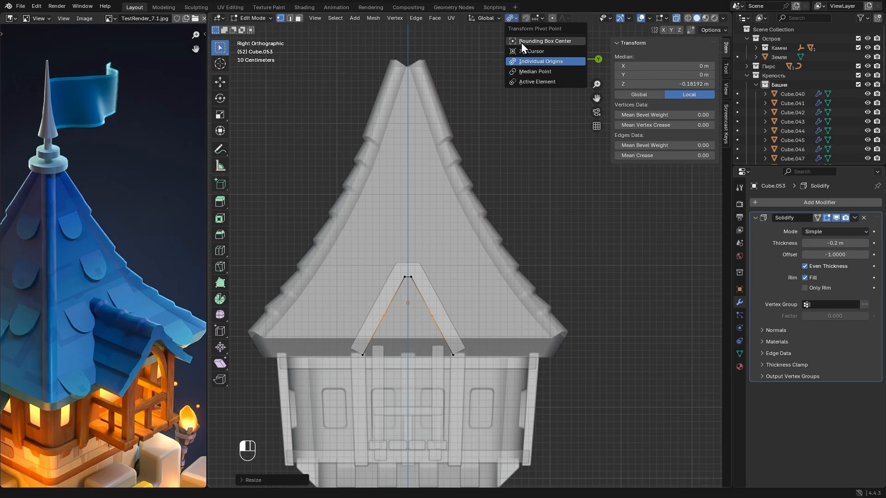
left_click(553, 43)
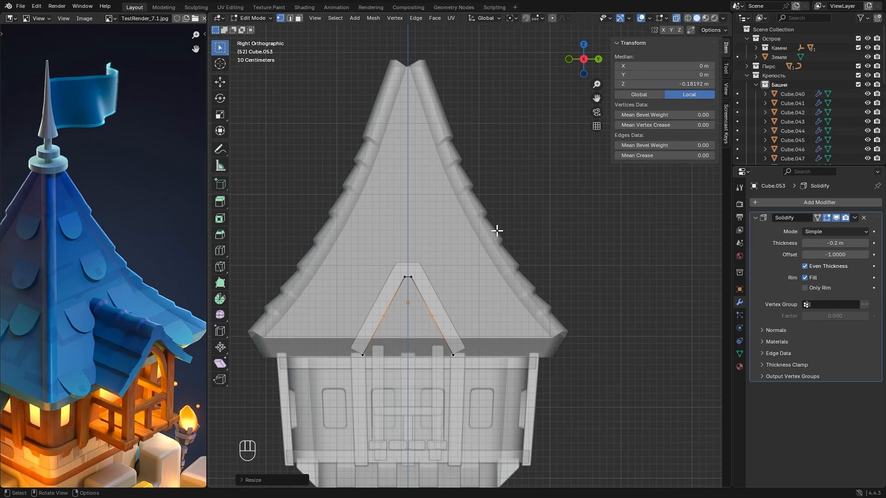
key("s")
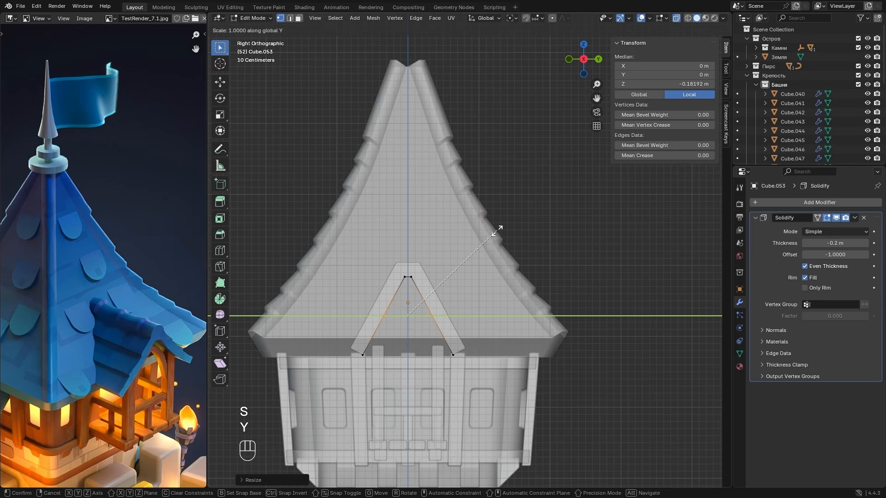
left_click(462, 262)
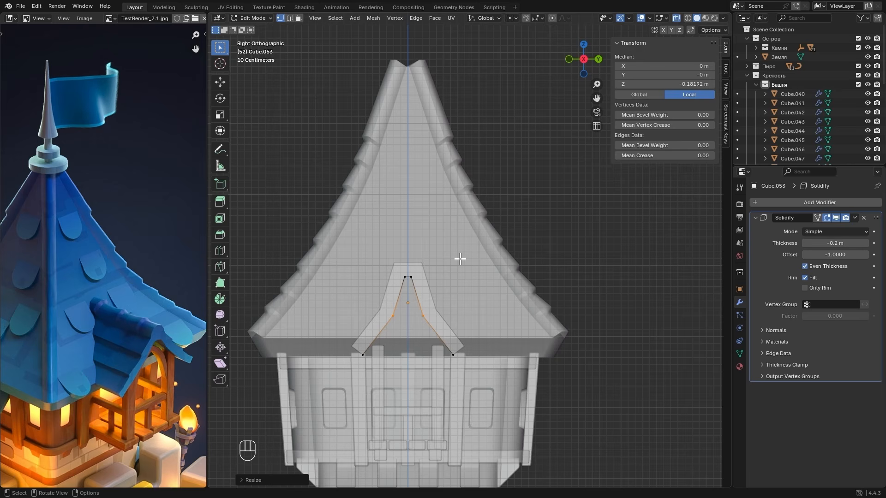
- Bevel the two slope loops with several segments to curve the dormer roof's sides inward, and inspect it in Object Mode
key("ctrl+b")
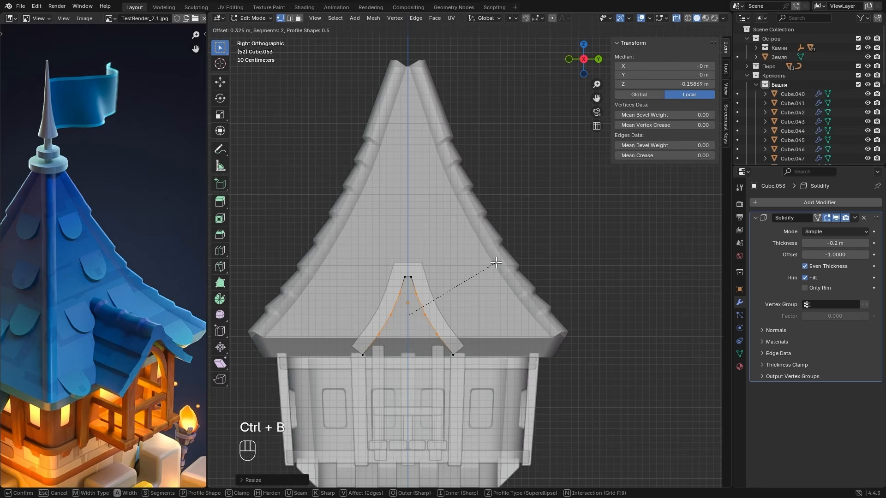
scroll(500, 263, "up", 1)
left_click(503, 266)
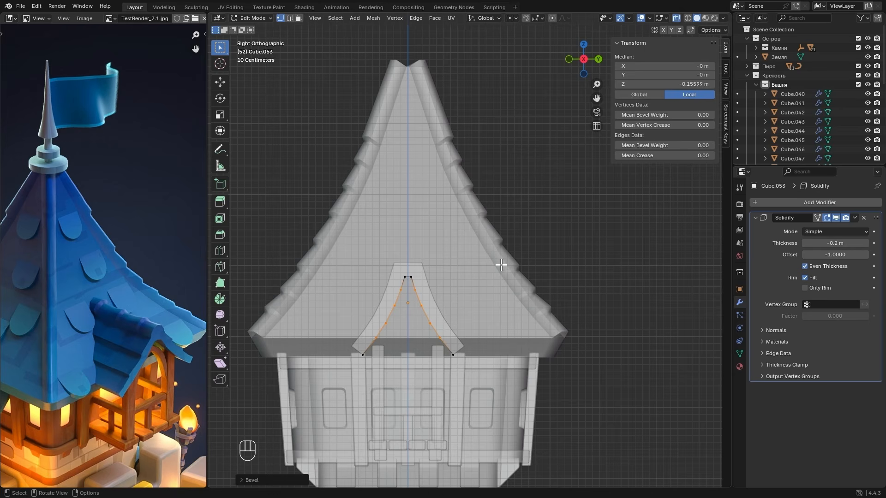
key("Tab")
key("alt+z")
middle_click_drag(502, 265, 497, 298)
scroll(492, 296, "up", 2)
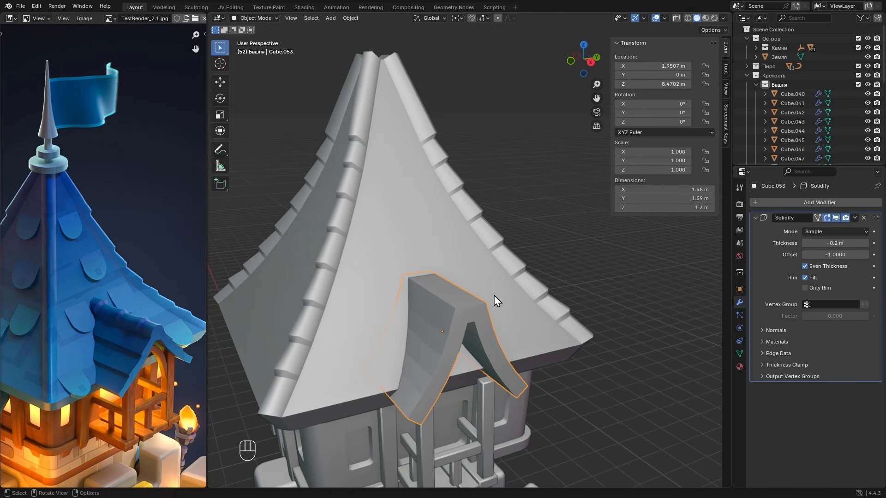
- In Edit Mode, select the whole dormer roof mesh and widen it along Y by a factor of about 1.22
key("Tab")
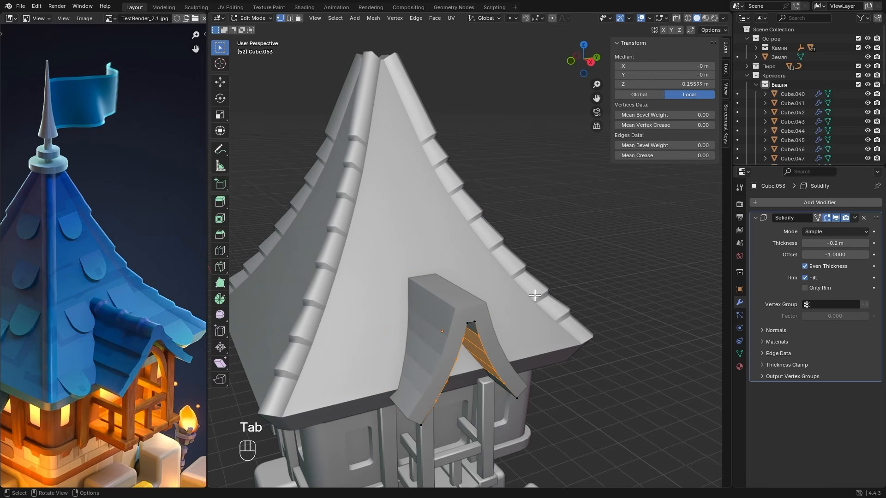
key("a")
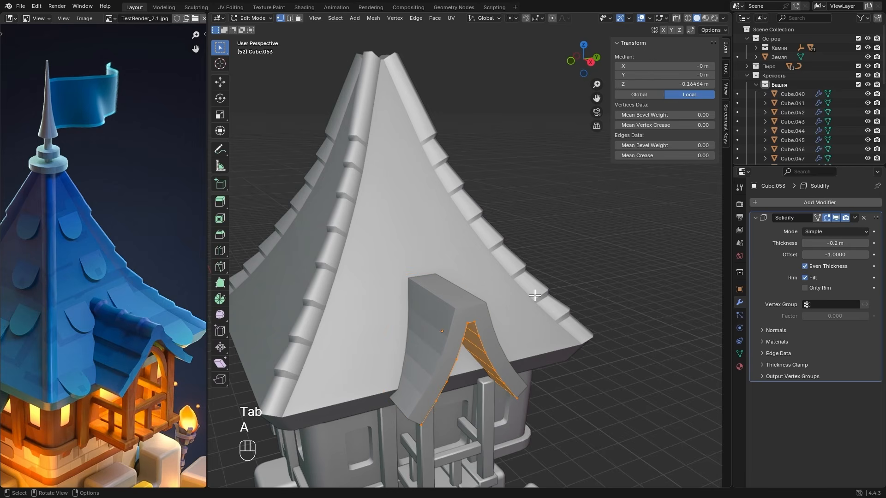
key("s")
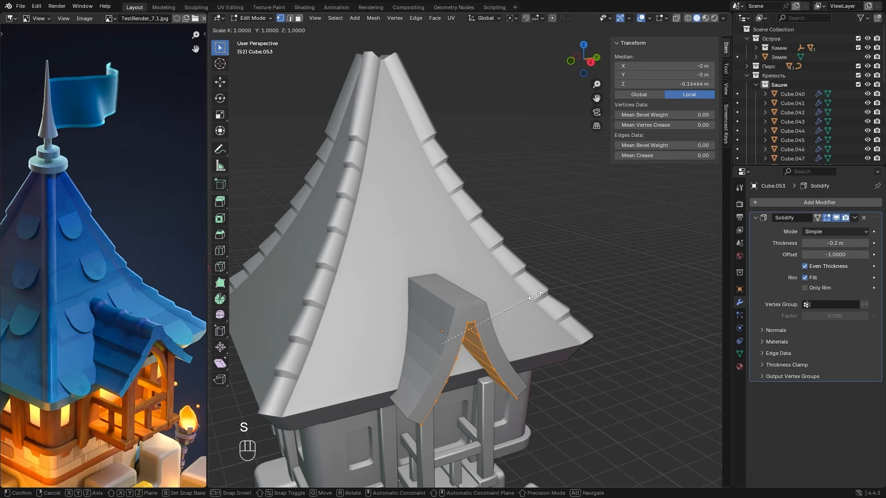
key("y")
key("shift")
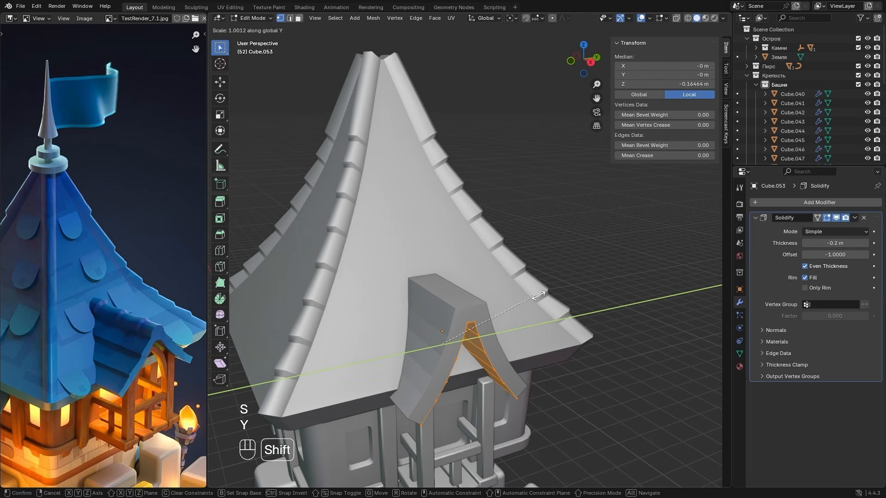
left_click(259, 263)
- Lower the dormer roof mesh to a local median Z of about -0.19 m and scale it to about 0.95 along Z
key("g")
key("z")
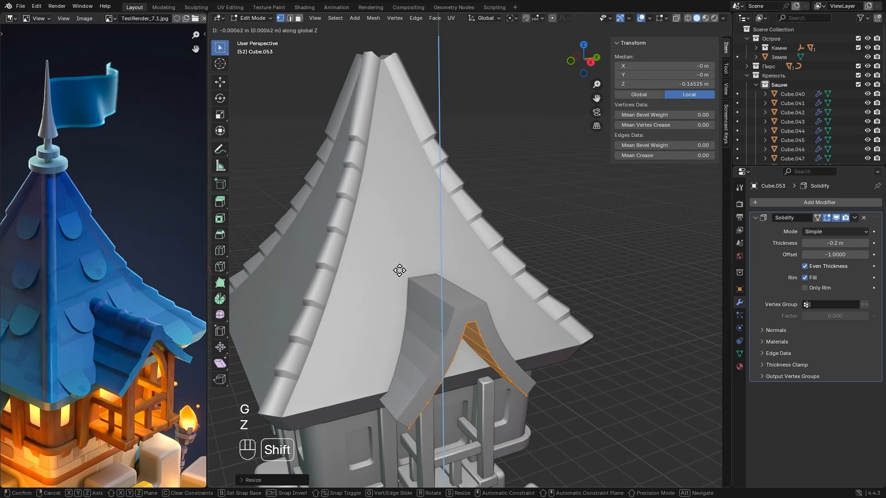
left_click(398, 271)
key("s")
key("z")
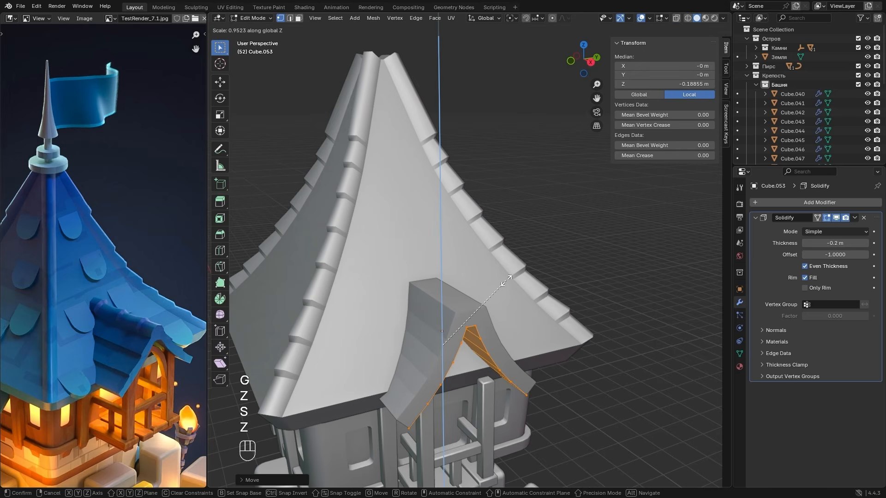
left_click(506, 281)
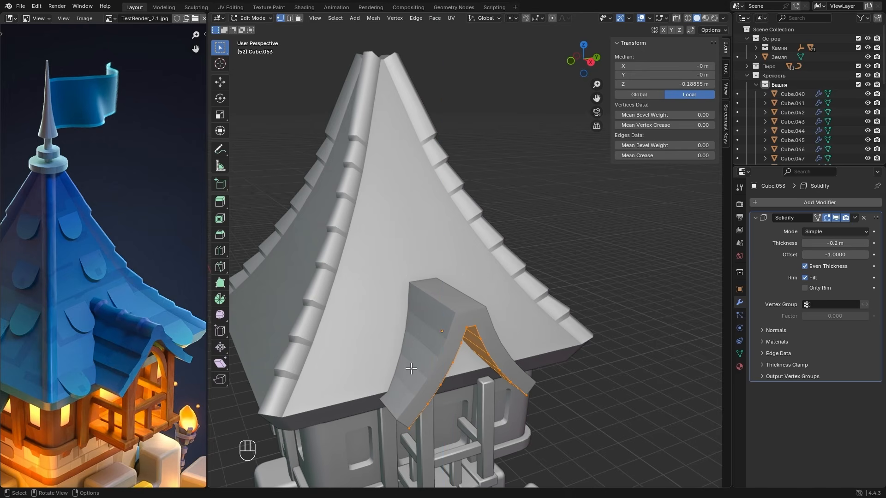
- Set the dormer roof's Solidify thickness to -0.15 m and apply the modifier in Object Mode
left_click_drag(818, 243, 831, 243)
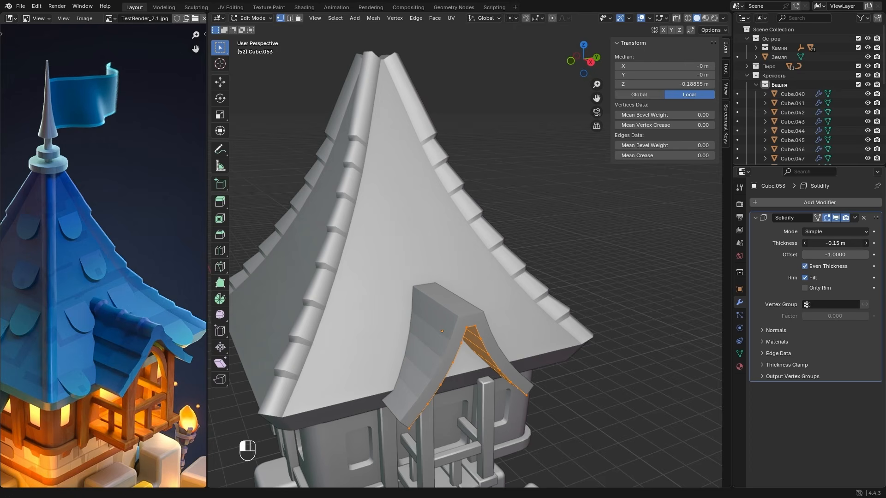
key("Tab")
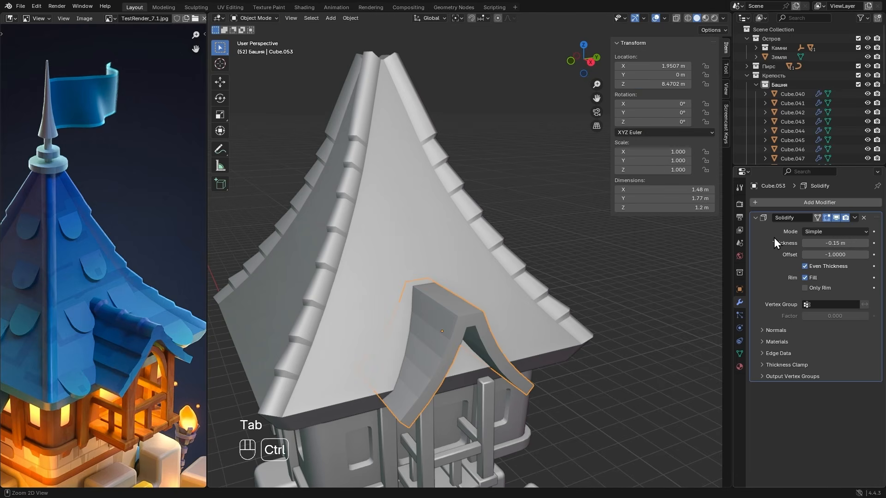
key("ctrl+a")
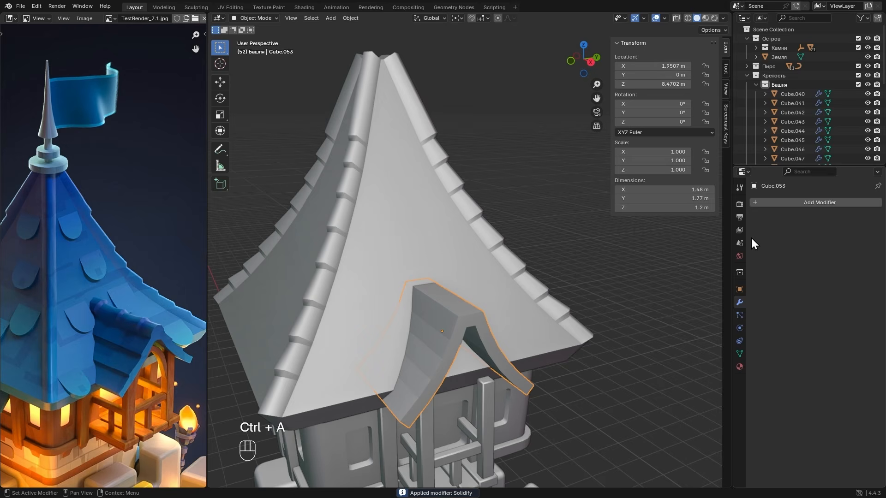
- Apply Shade Auto Smooth to the dormer roof, then extrude its top ridge face upward about 0.28 m in Edit Mode
right_click(440, 273)
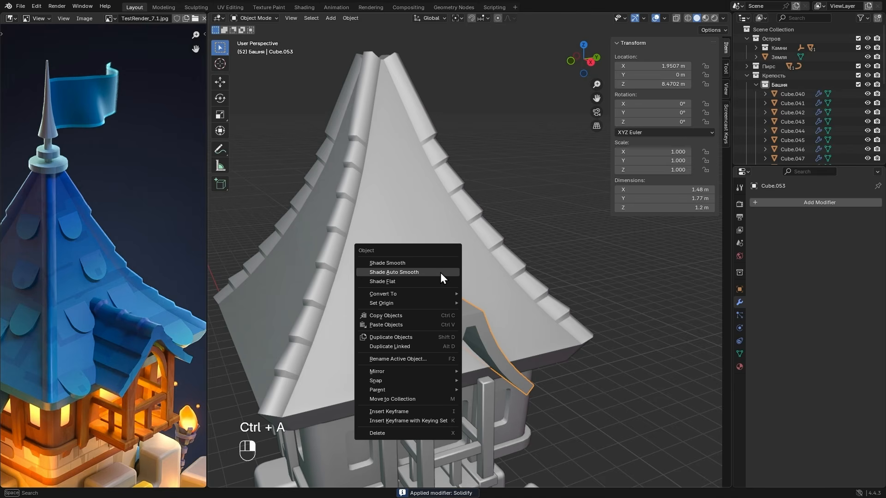
left_click(384, 273)
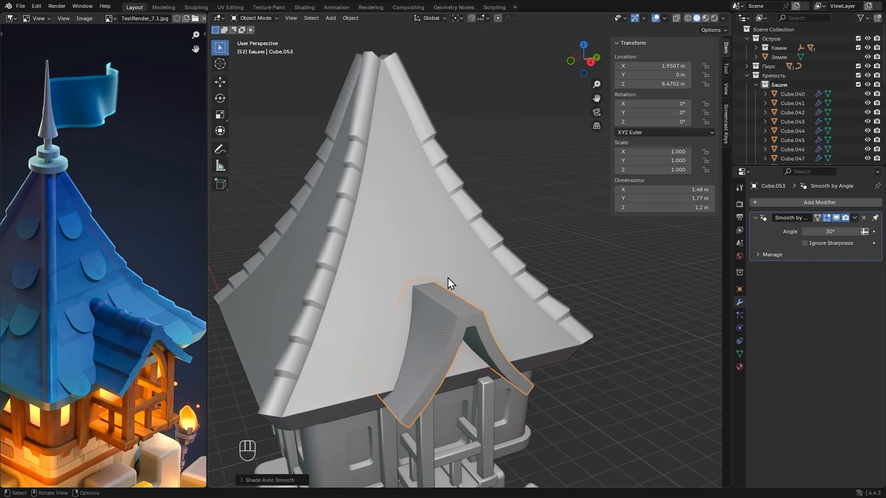
key("Tab")
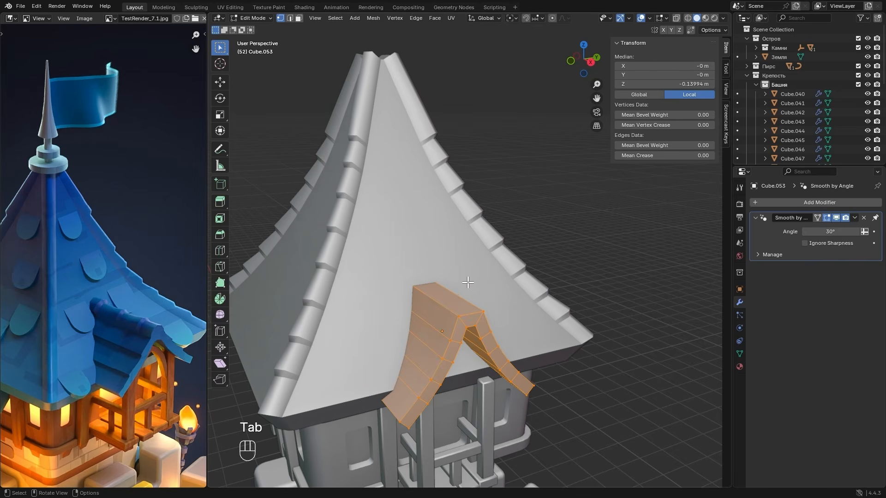
key("3")
left_click(455, 298)
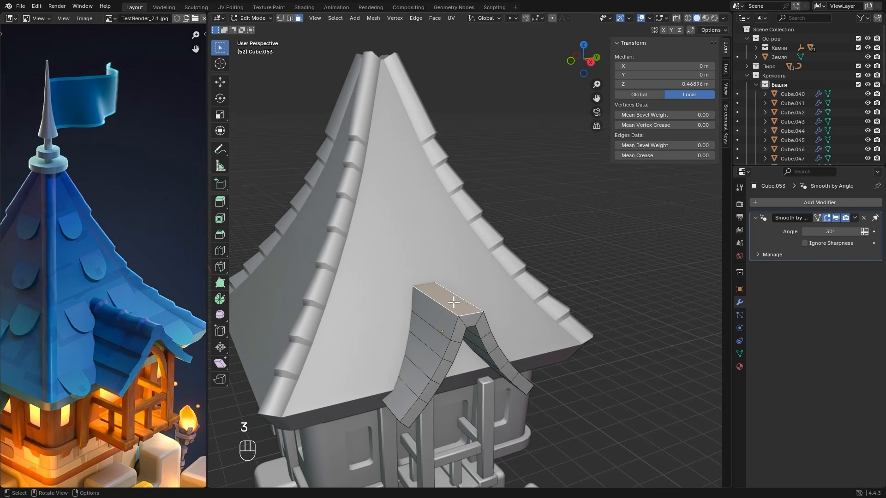
left_click(590, 63)
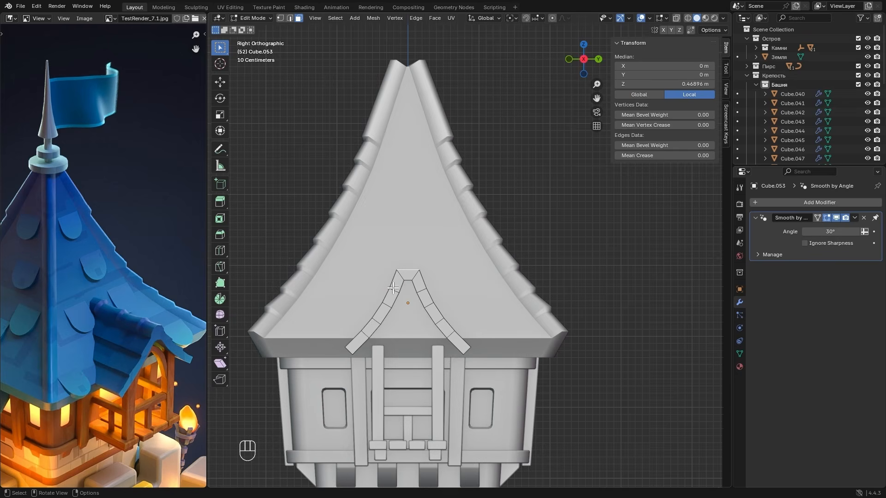
scroll(388, 292, "up", 3)
key("e")
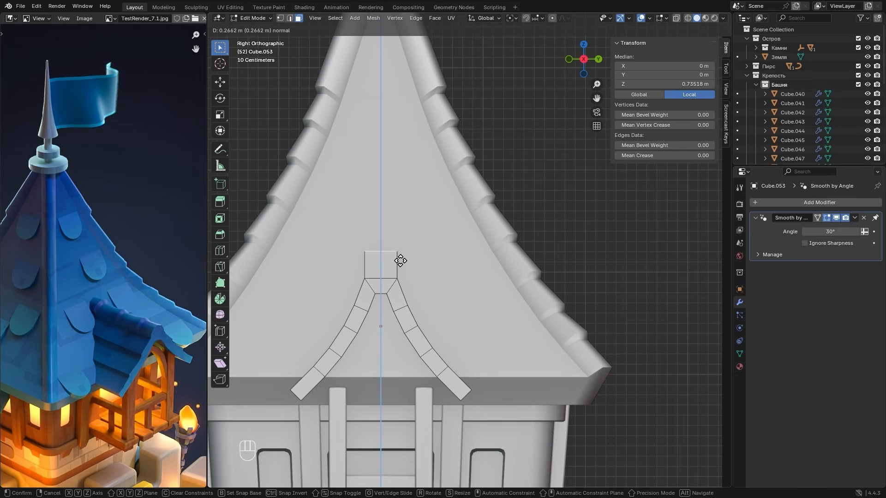
left_click(400, 261)
- Add a horizontal loop cut midway up the extruded ridge block and widen that loop along Y
scroll(434, 268, "up", 1)
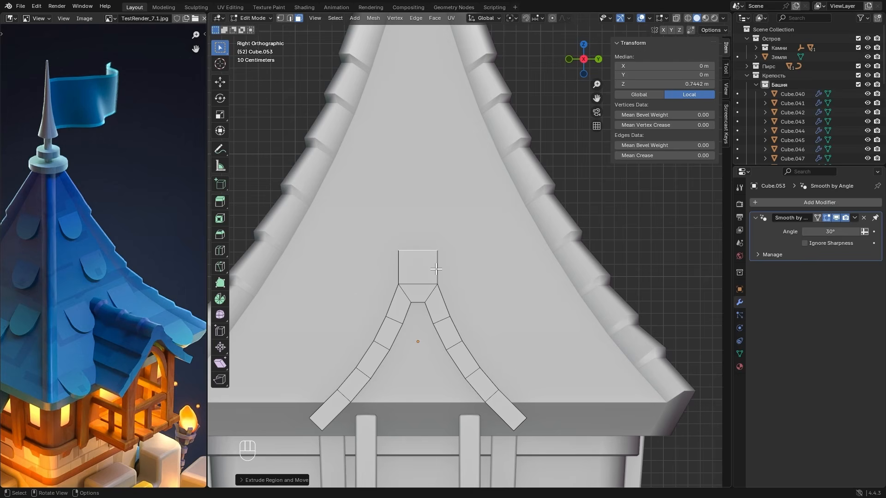
key("ctrl+r")
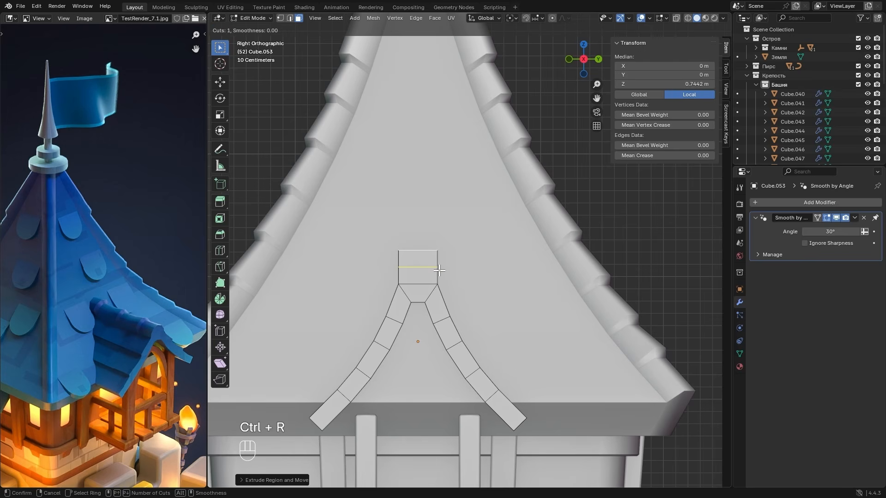
left_click(439, 271)
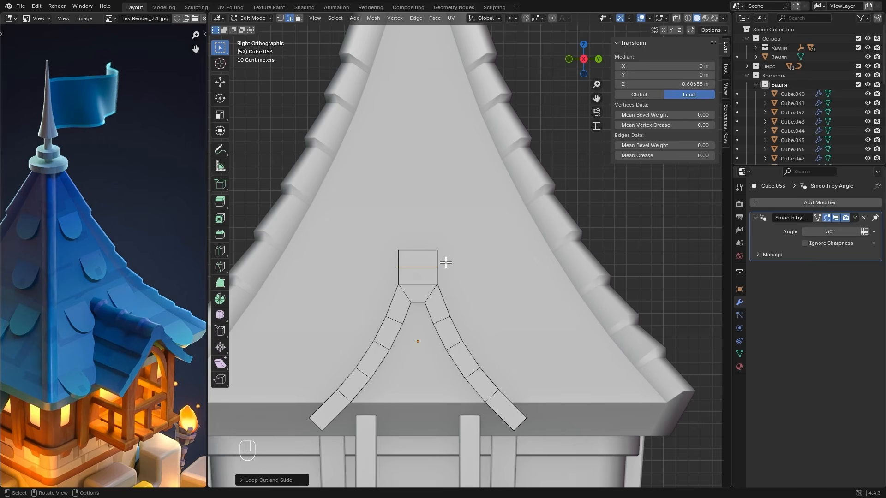
key("s")
key("y")
key("shift")
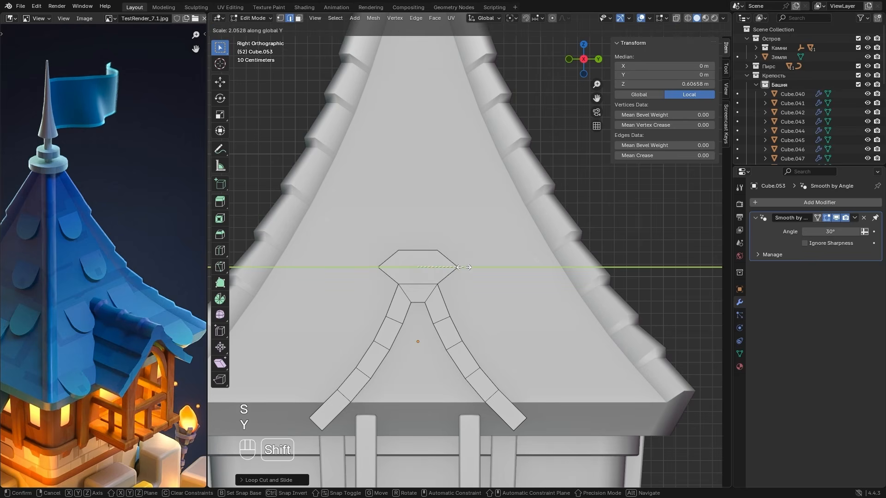
left_click(429, 262)
scroll(418, 259, "up", 1)
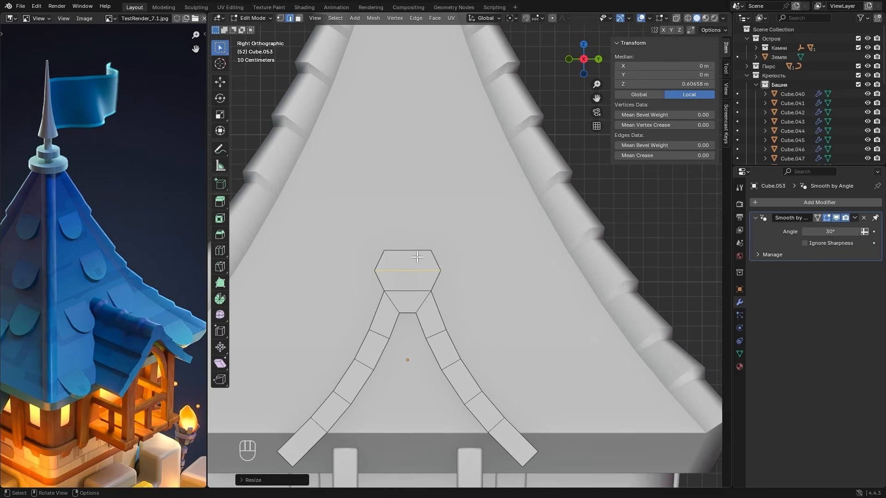
- Narrow the ridge block's top face along Y and raise it to a local median Z of about 0.77 m
key("3")
key("alt")
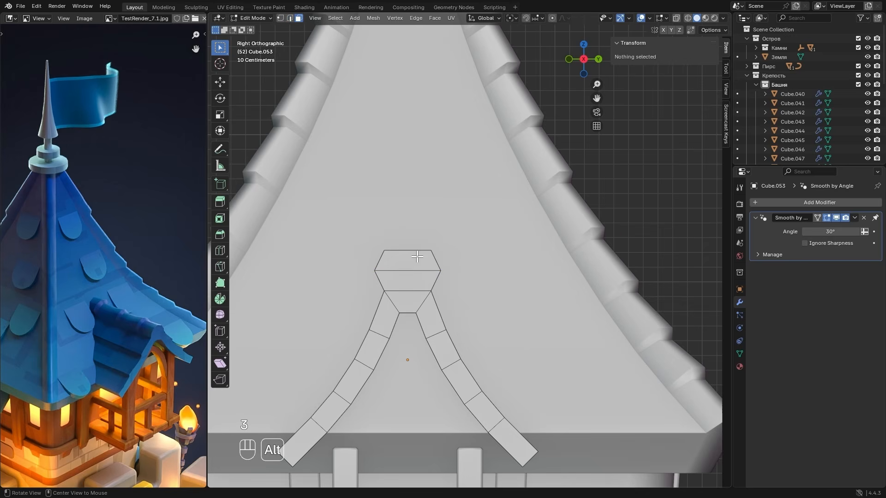
key("alt+z")
left_click_drag(396, 240, 420, 255)
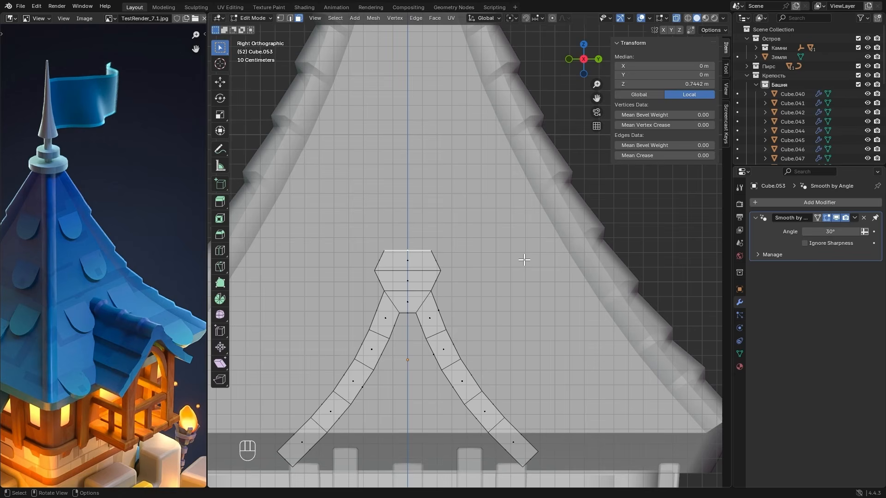
key("s")
key("y")
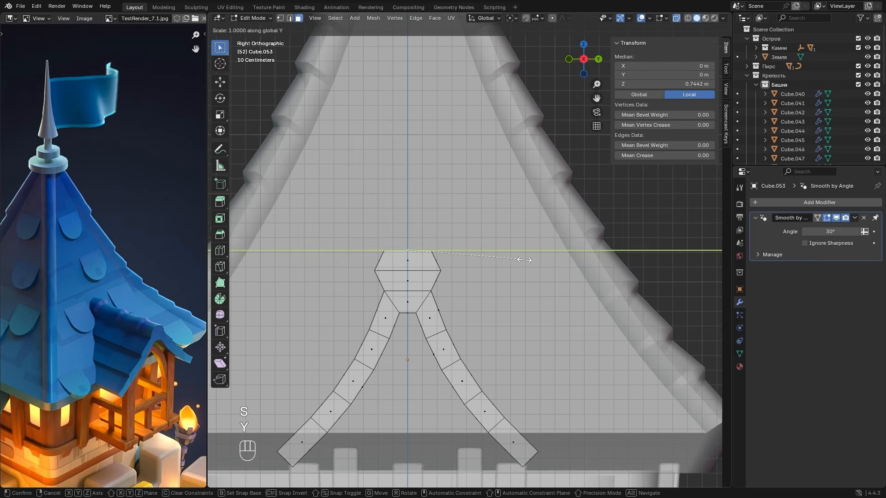
left_click(462, 250)
key("g")
key("z")
key("z")
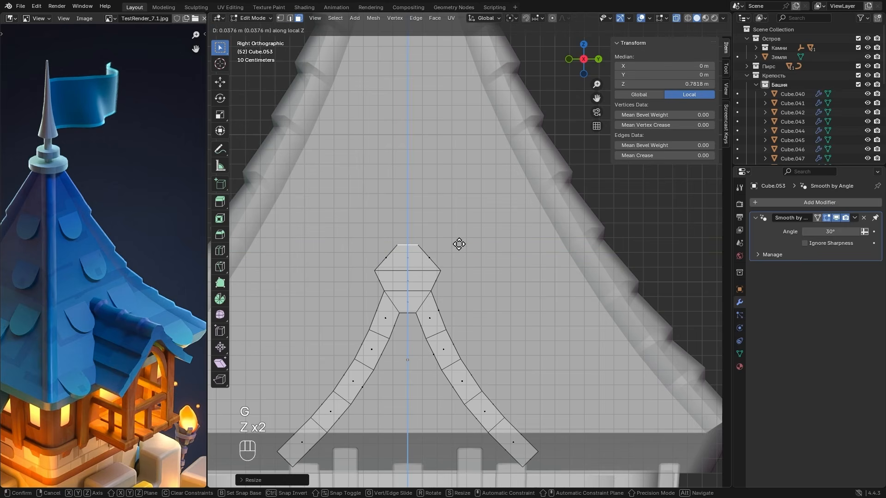
left_click(459, 245)
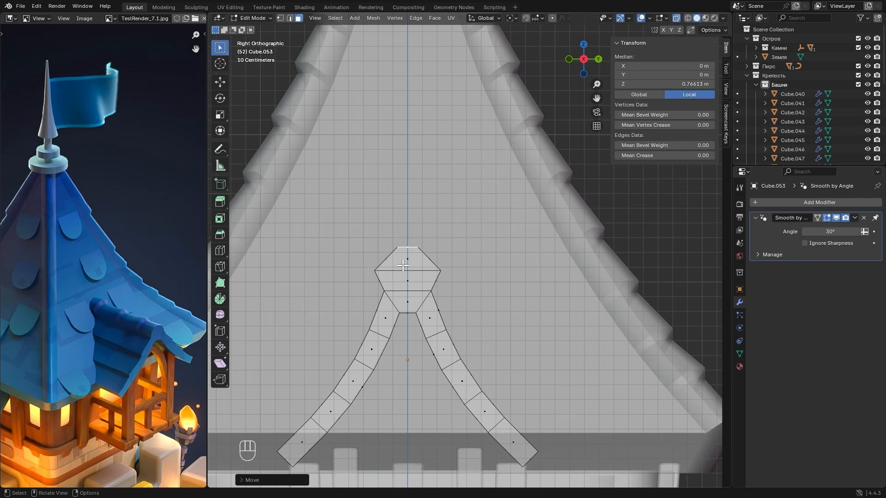
- Bevel the ridge block's middle edge loop with 2 segments and an offset of about 0.1 m, and inspect it in Object Mode
key("2")
middle_click_drag(389, 271, 424, 292)
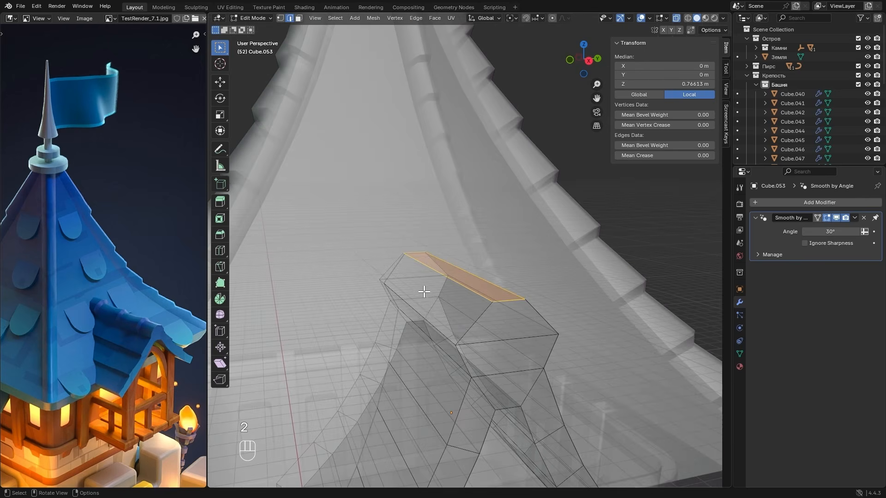
key("alt+z")
left_click(482, 340, "alt")
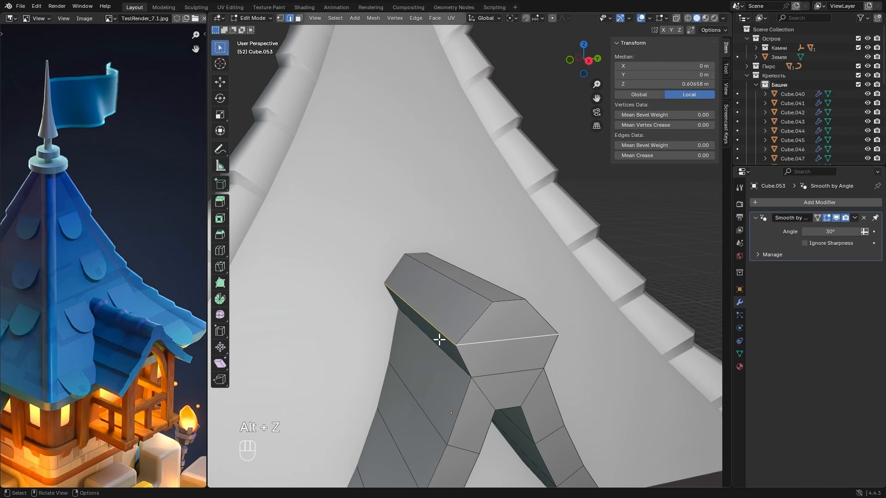
key("ctrl+b")
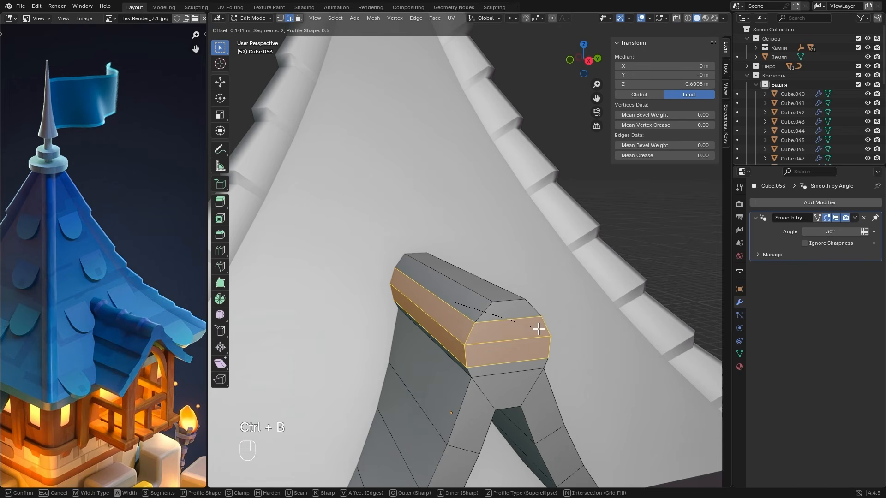
left_click(535, 328)
key("Tab")
scroll(470, 306, "down", 2)
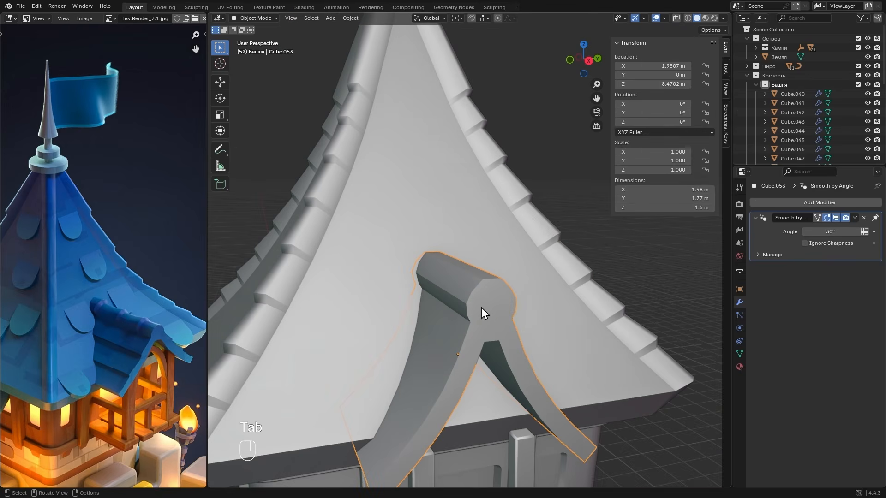
- Lower the ridge's top face to a local median Z of about 0.75 m and return to Object Mode
key("Tab")
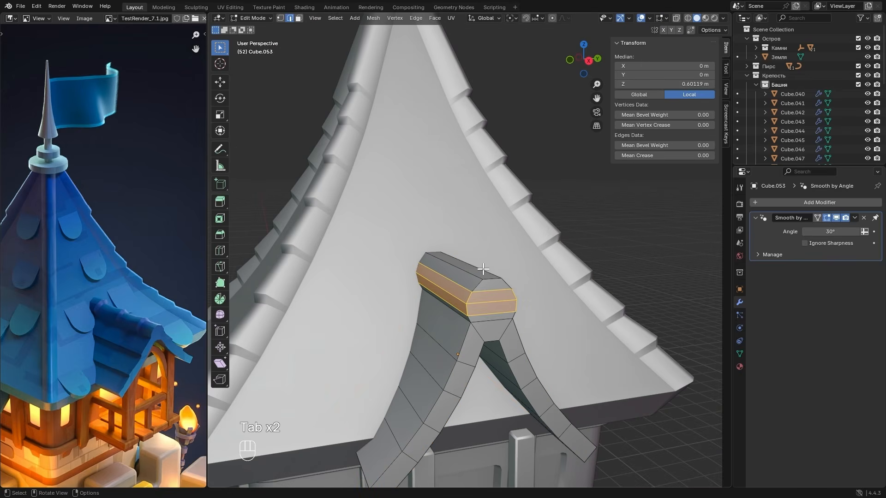
key("3")
left_click(481, 273)
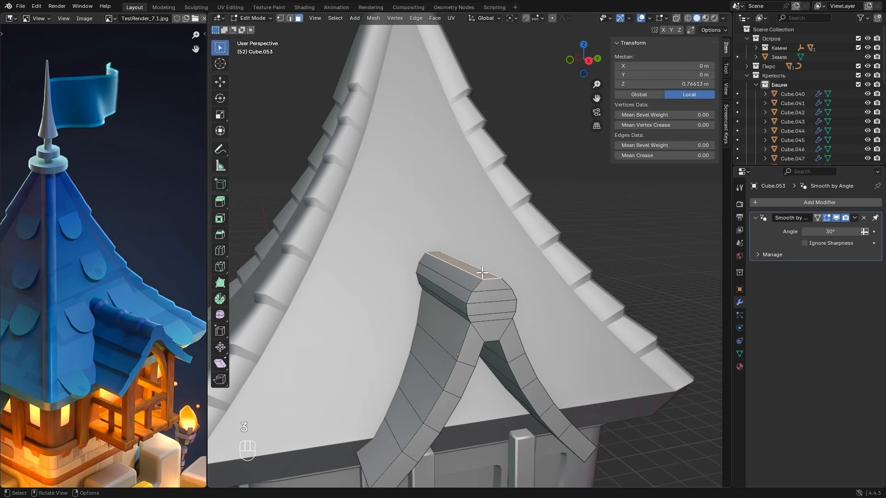
key("g")
key("z")
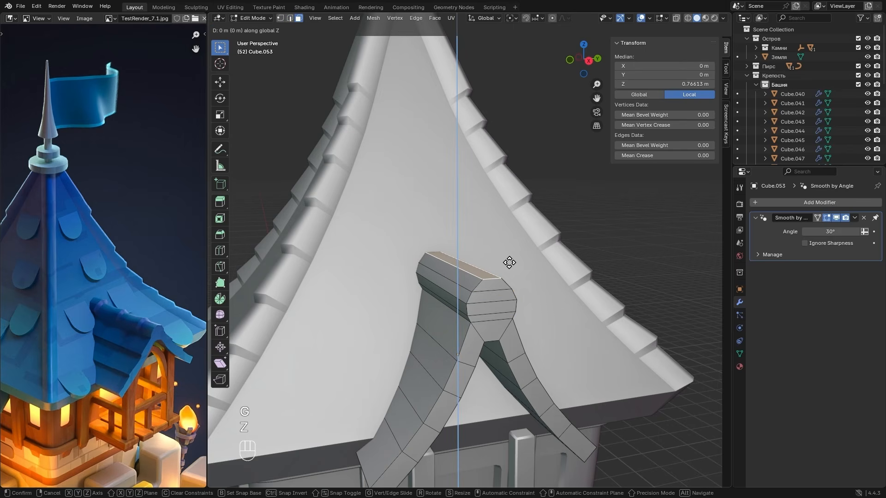
left_click(511, 288)
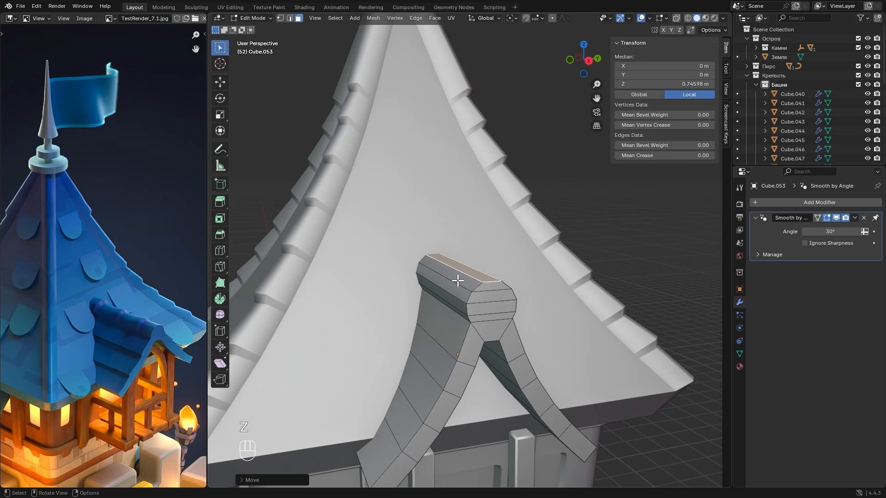
key("Tab")
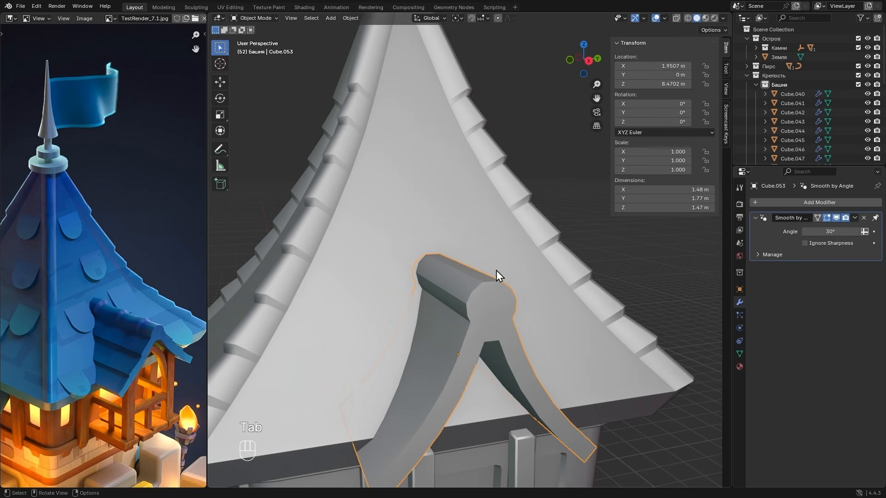
- Set the dormer roof's Smooth by Angle modifier to 40.3° so the ridge shades as a round roll
middle_click_drag(497, 271, 504, 290)
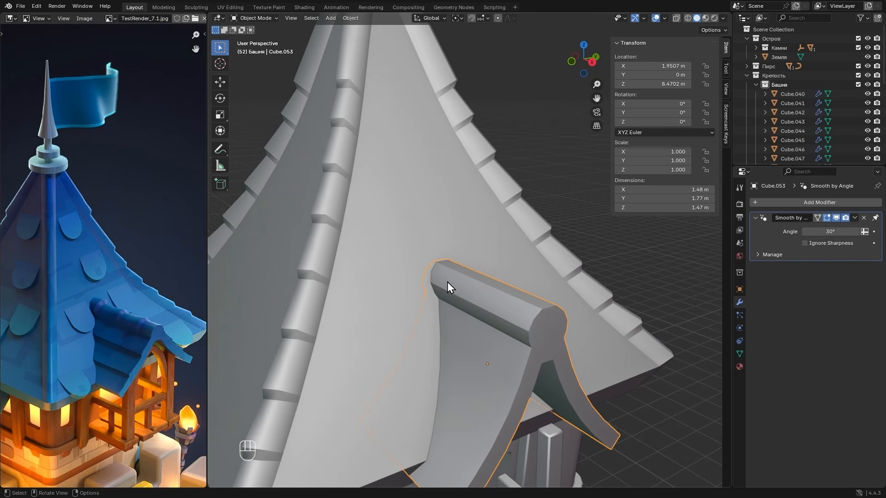
left_click_drag(831, 232, 846, 231)
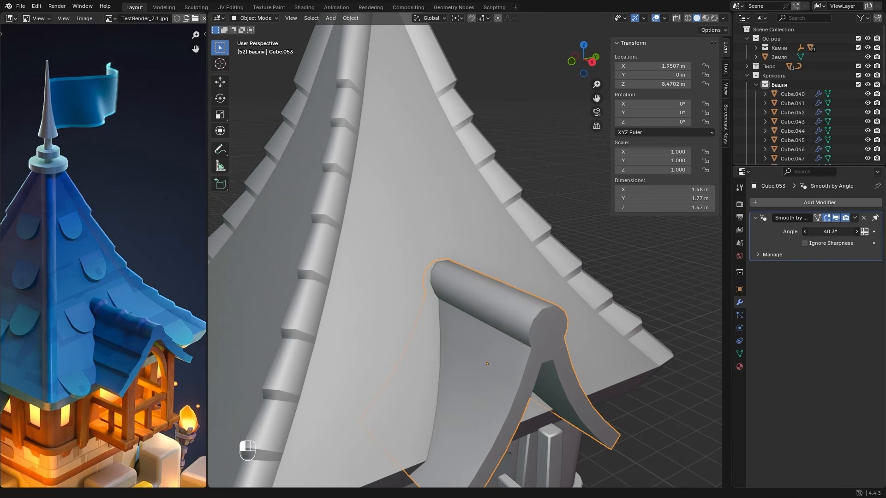
scroll(500, 267, "down", 1)
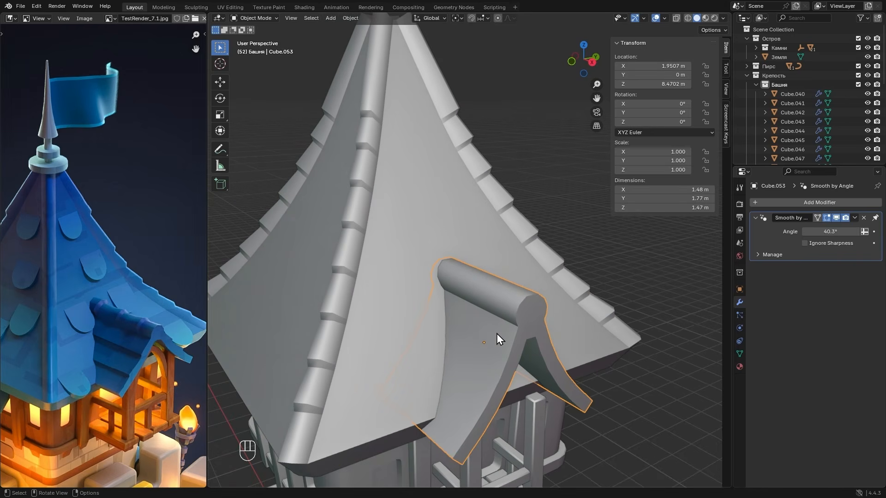
- In Edit Mode, add two lengthwise loop cuts on the dormer roof's -Y slope, one in its upper part and one lower down
key("Tab")
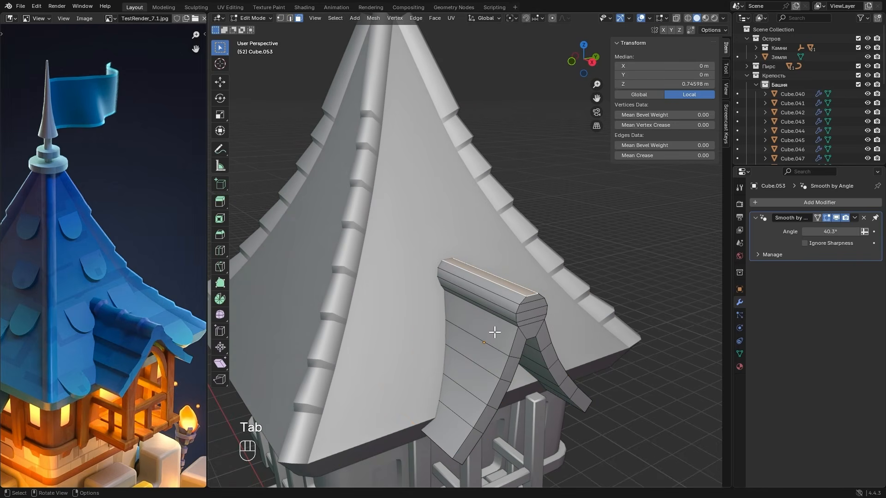
key("ctrl+r")
left_click(502, 366)
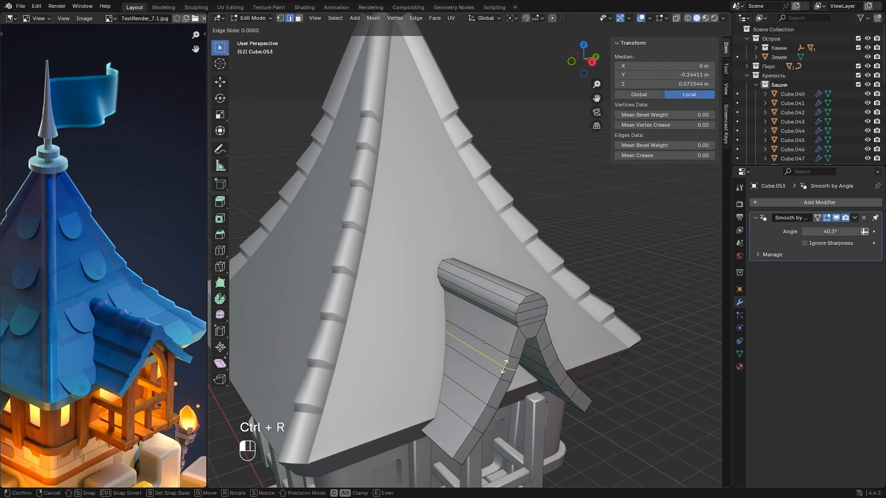
left_click(503, 366)
key("ctrl+r")
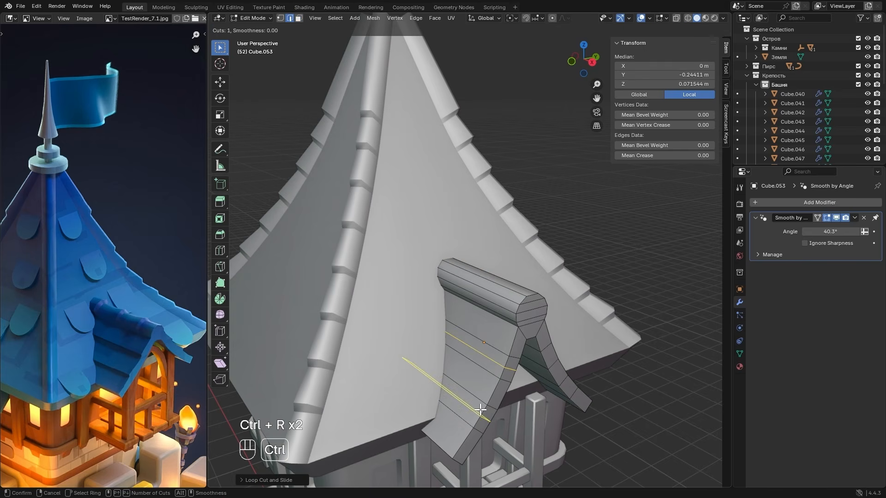
left_click(481, 410)
left_click(481, 409)
- Select both new slope loops and bevel them into narrow strips with 1 segment and an offset of about 0.03 m
left_click(497, 363, "alt+shift")
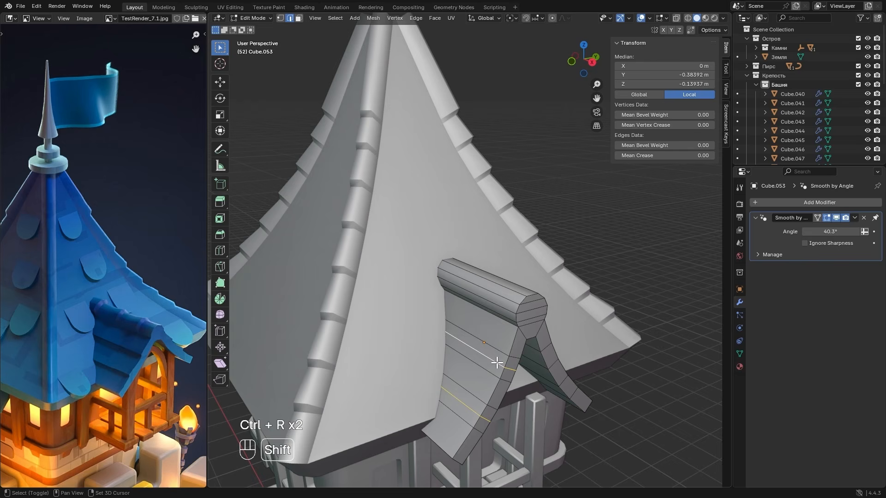
key("ctrl+b")
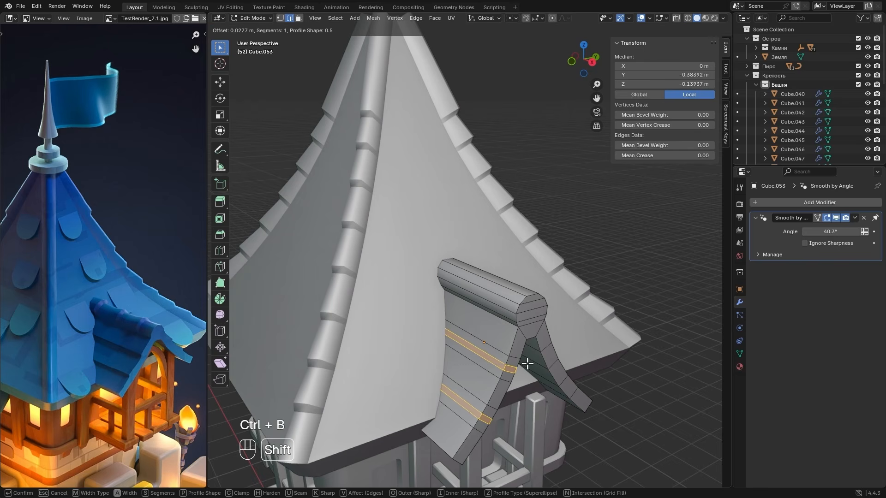
left_click(526, 364)
- Select the upper edge of both bevelled strips and pull them out into lips, about 0.03 m up in Z and 0.04 m along -Y
key("2")
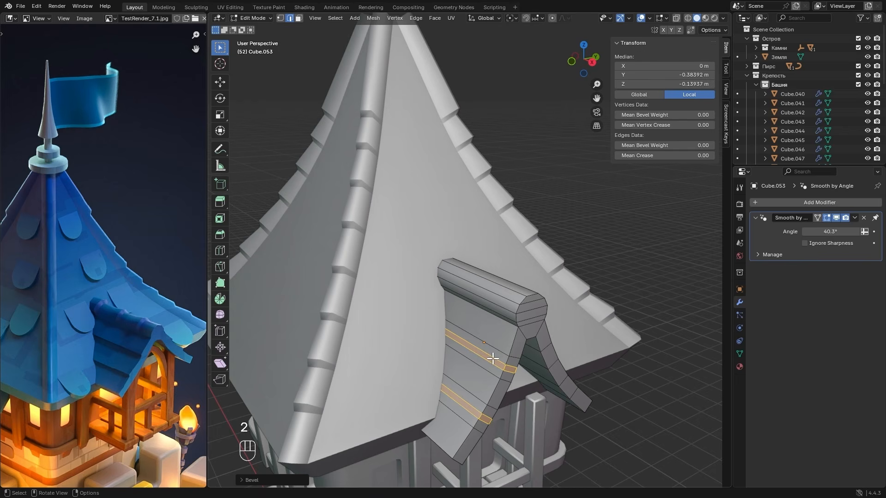
left_click(493, 358)
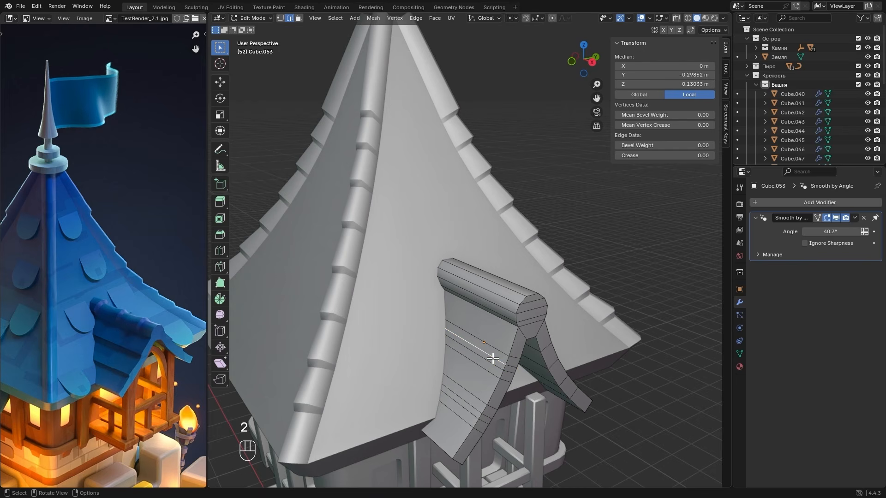
left_click(466, 402, "shift")
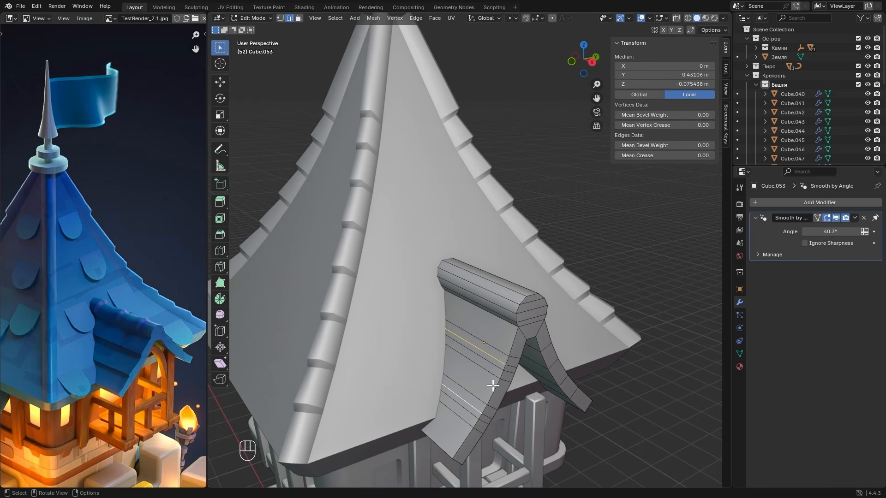
key("g")
key("z")
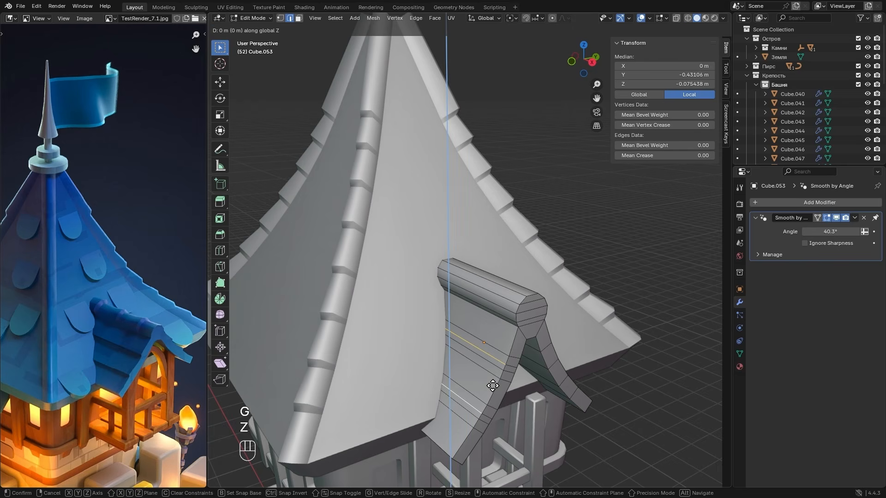
left_click(487, 358)
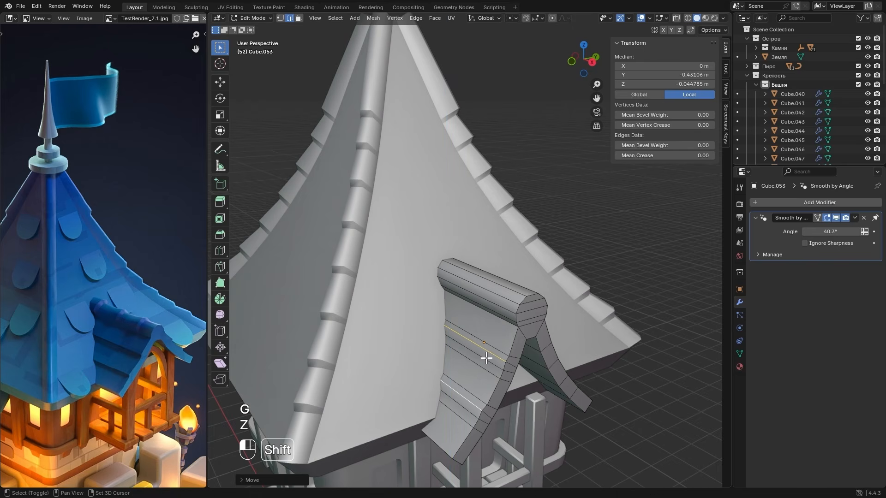
key("g")
key("y")
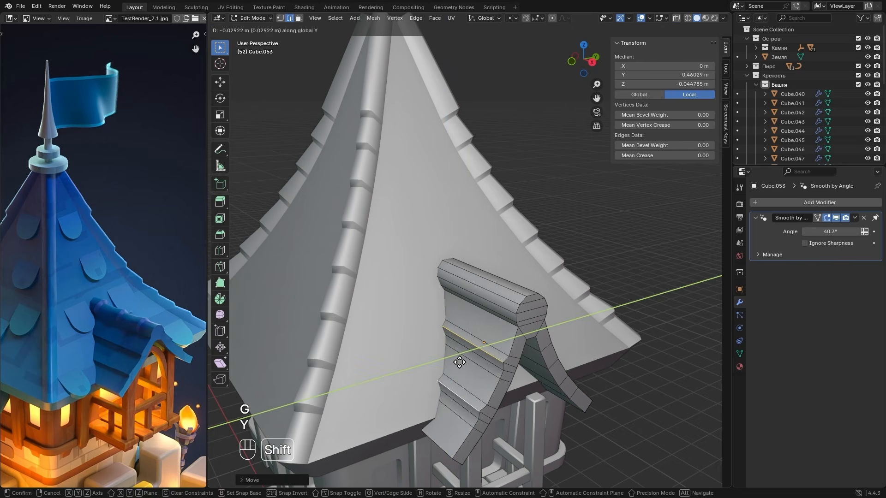
left_click(452, 361)
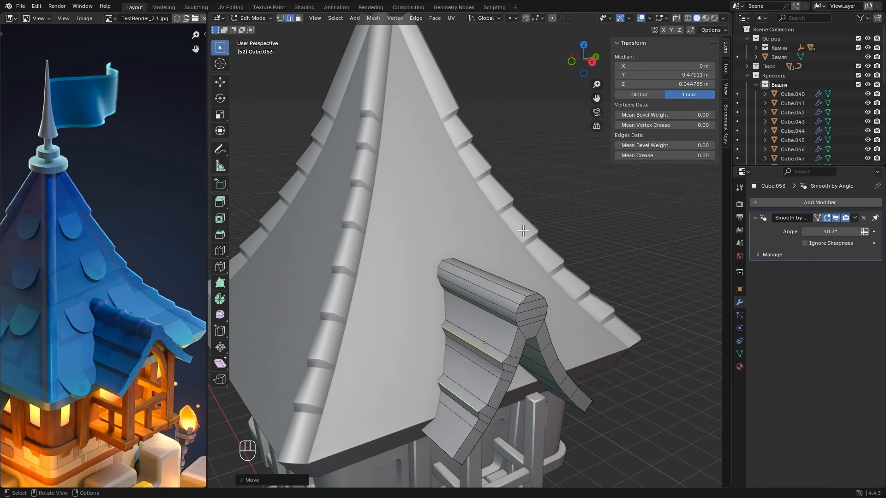
- Select the slope edges just above both lips, raise them in Z, and move them about 0.02 m outward along -Y
left_click_drag(522, 222, 469, 292, "alt")
scroll(479, 265, "up", 1)
left_click(432, 302, "shift")
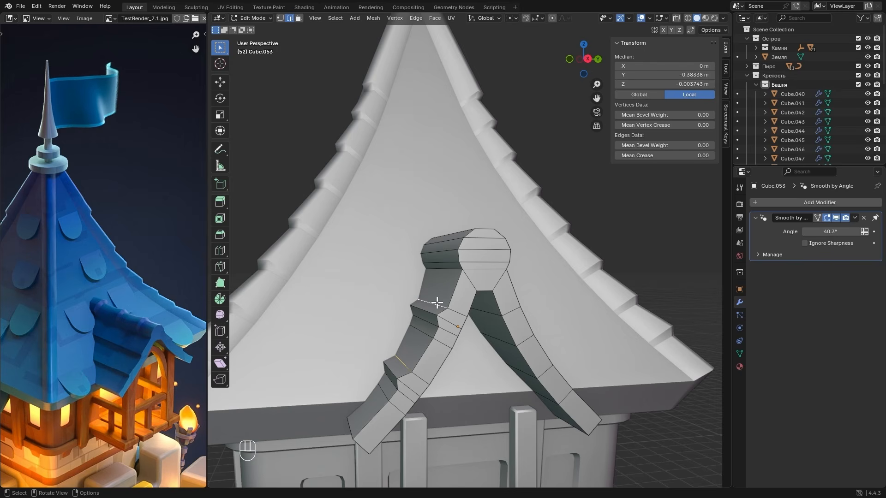
key("g")
key("z")
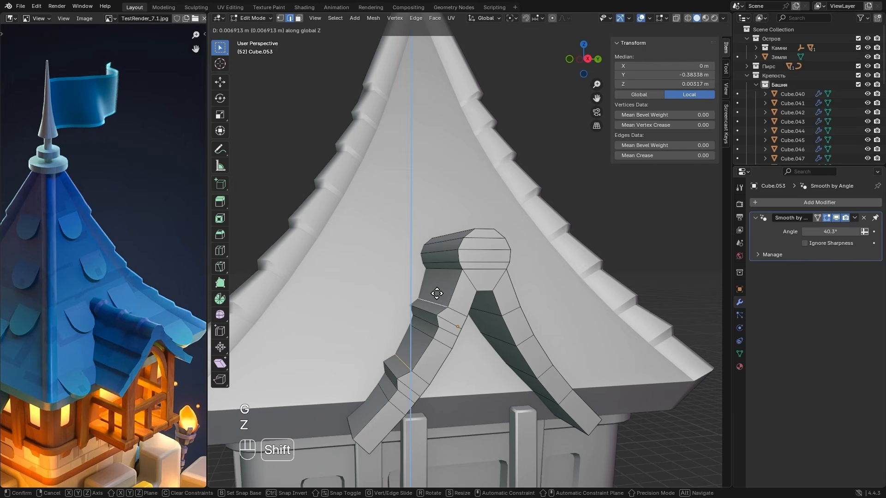
left_click(435, 255)
key("g")
key("y")
left_click(416, 266, "shift")
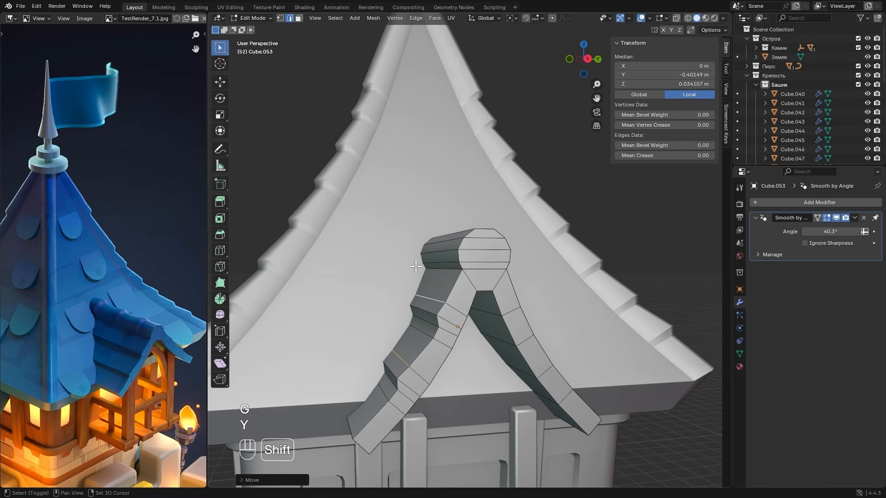
key("g")
key("z")
left_click(417, 271, "shift")
key("g")
key("z")
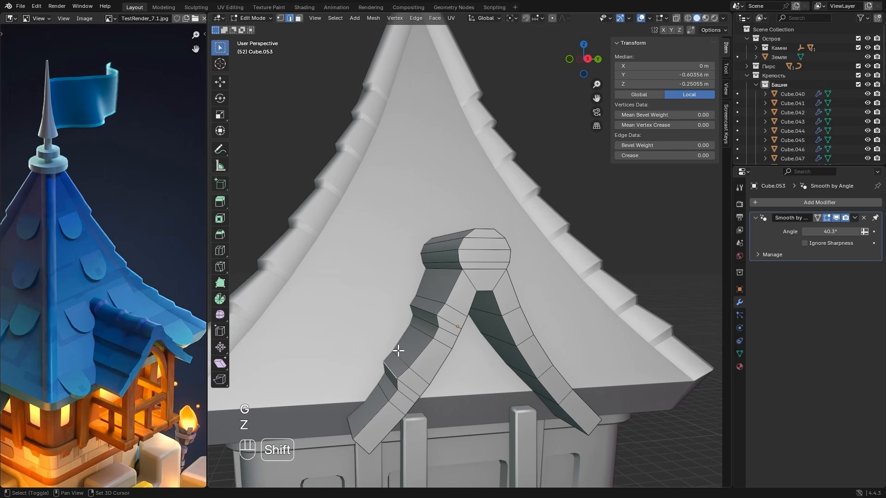
- Move both lip edges about 0.02 m further along -Y, lower them slightly in Z, and return to Object Mode
key("g")
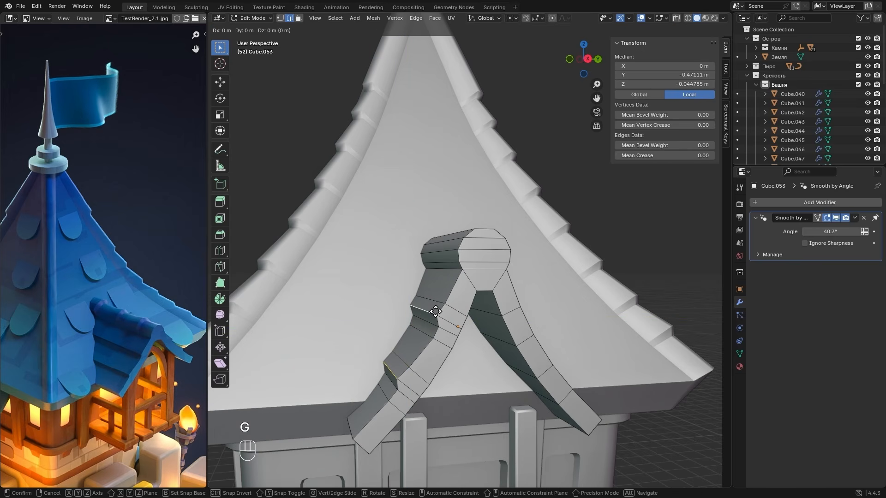
key("y")
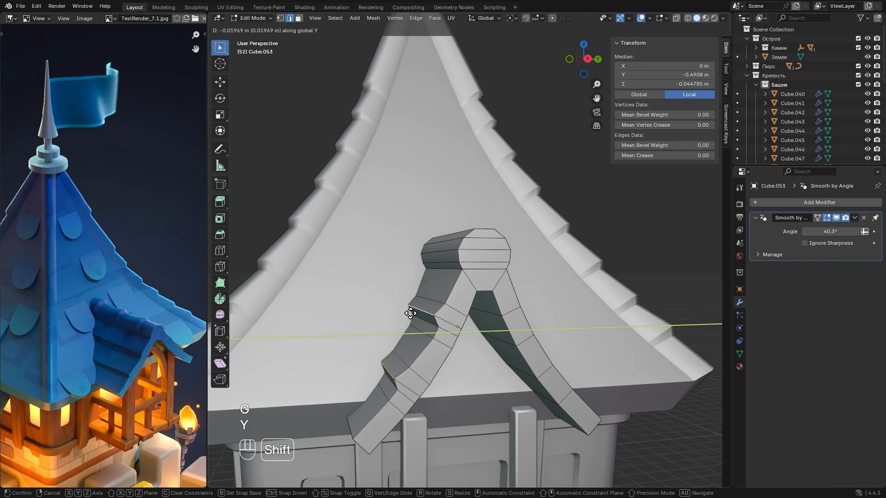
left_click(409, 313, "shift")
key("g")
key("z")
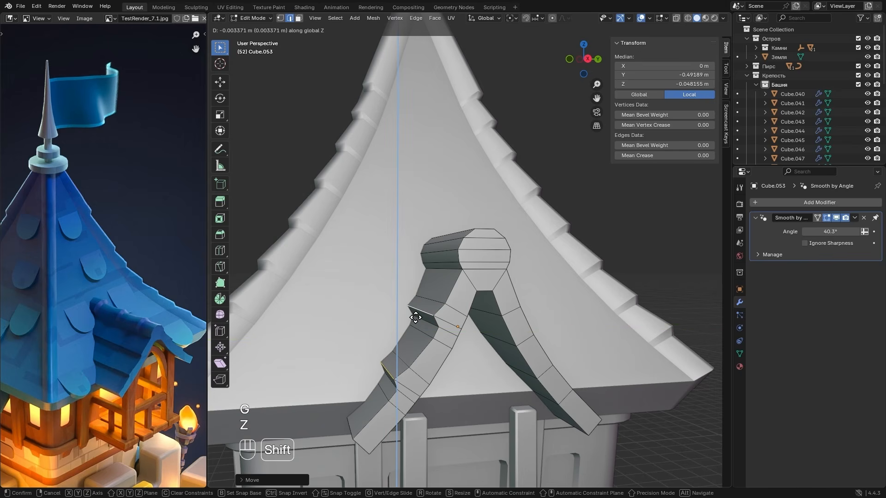
left_click(435, 324, "shift")
key("Tab")
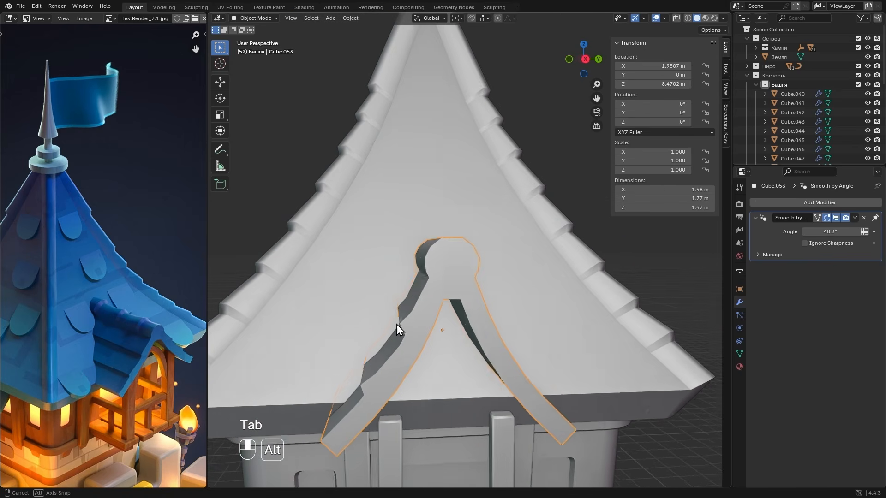
- In Edit Mode, add one centred lengthwise loop cut through the middle of the dormer roof's ridge
key("Tab")
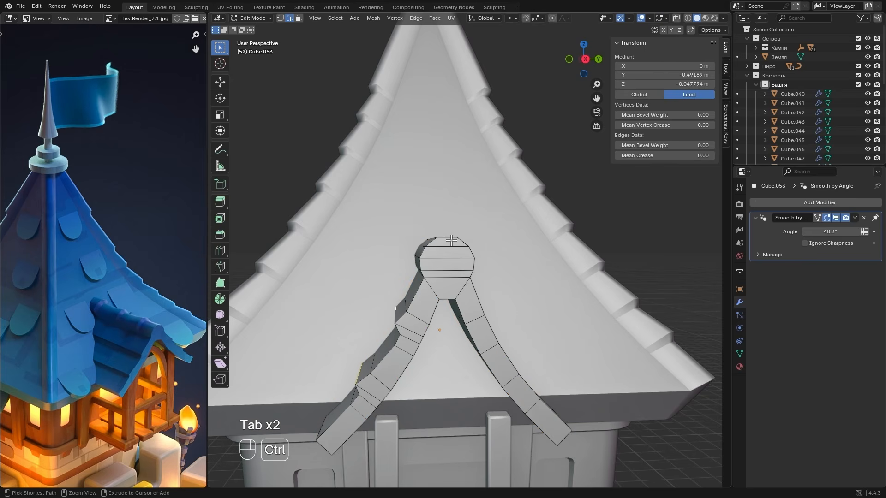
key("ctrl+r")
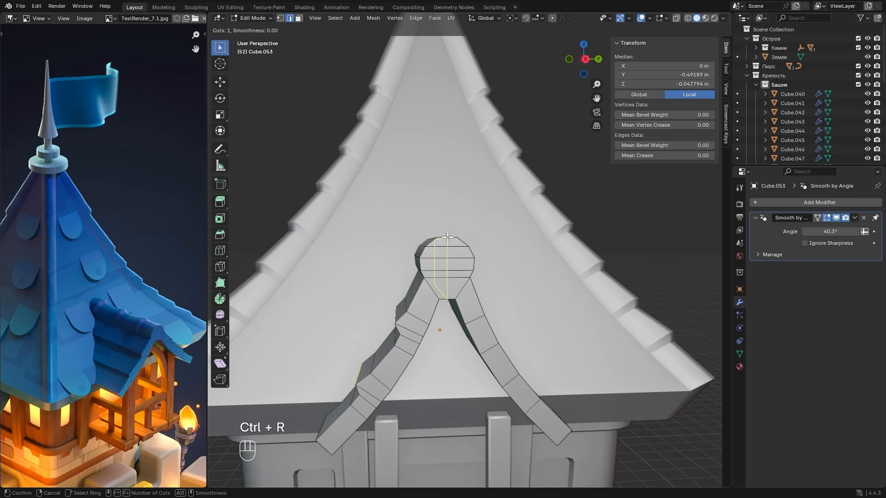
left_click(448, 238)
right_click(447, 238)
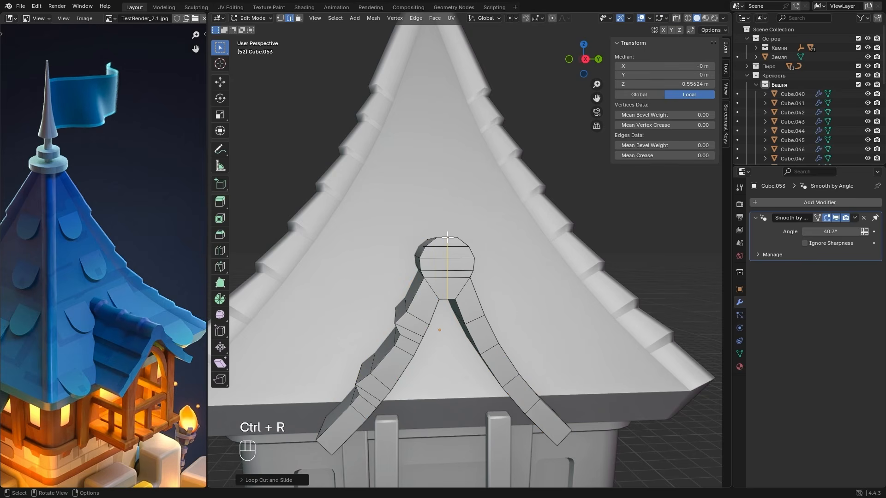
- In right orthographic view with X-ray on, select the dormer roof's +Y half and delete its vertices, keeping the centre loop
left_click(585, 59)
scroll(421, 276, "up", 2)
key("1")
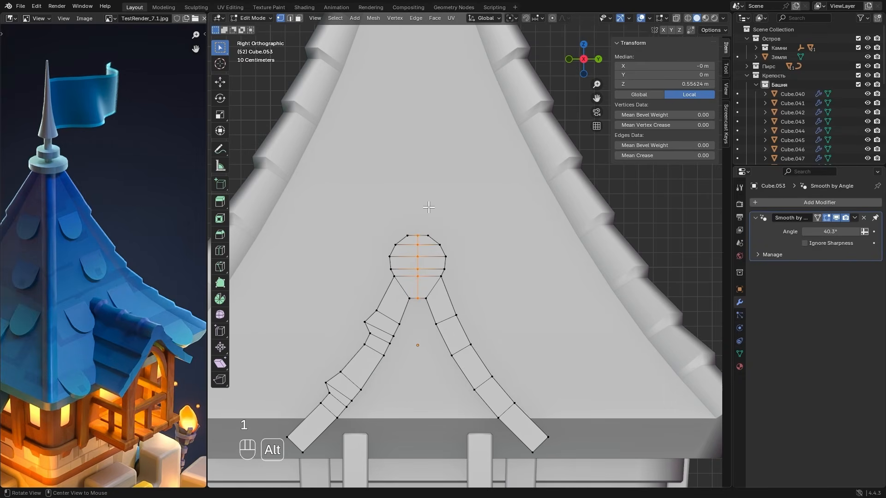
key("alt+z")
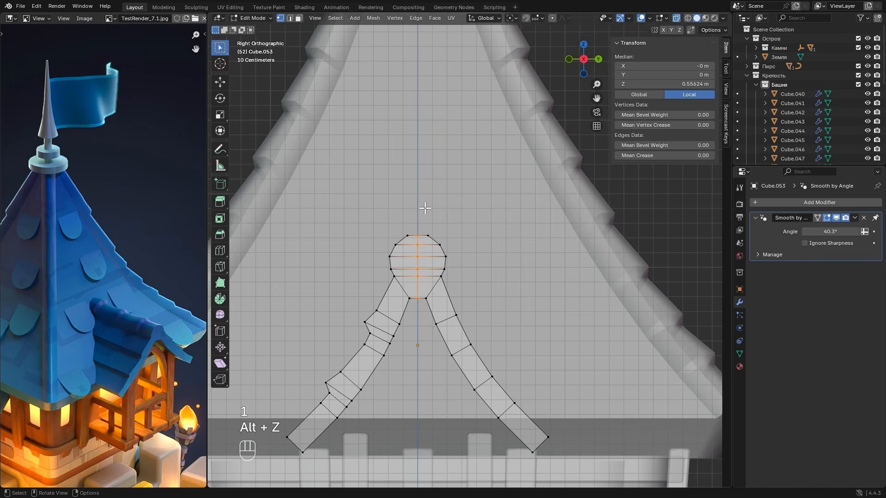
left_click_drag(423, 208, 591, 471)
key("x")
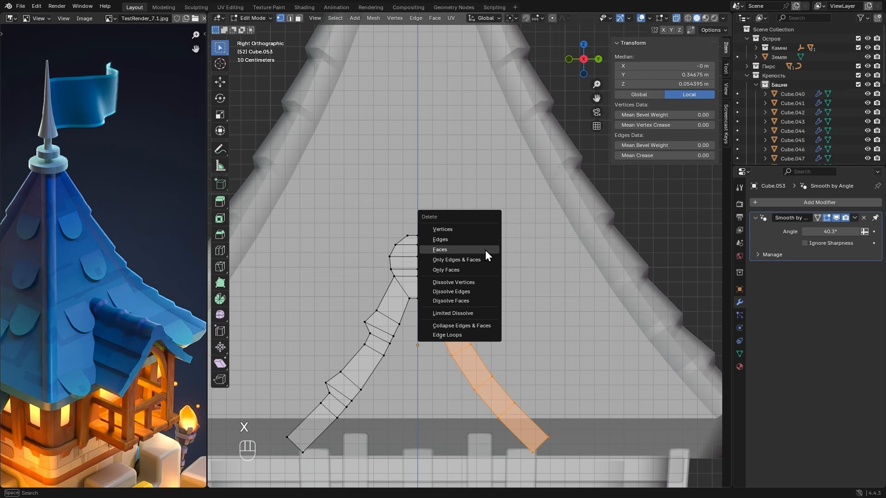
left_click(467, 230)
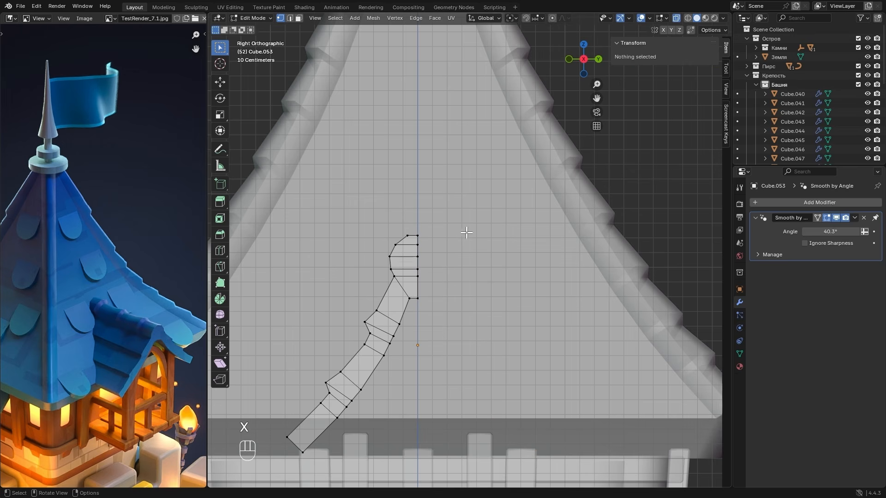
- Add a Mirror modifier to the dormer roof with only the Y axis enabled, and turn X-ray off
key("Tab")
left_click(772, 204)
mouse_move(772, 203)
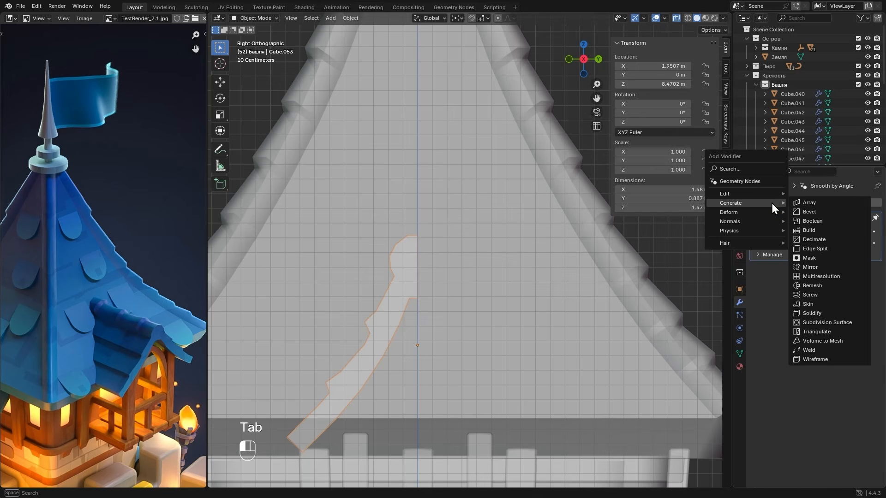
left_click(811, 268)
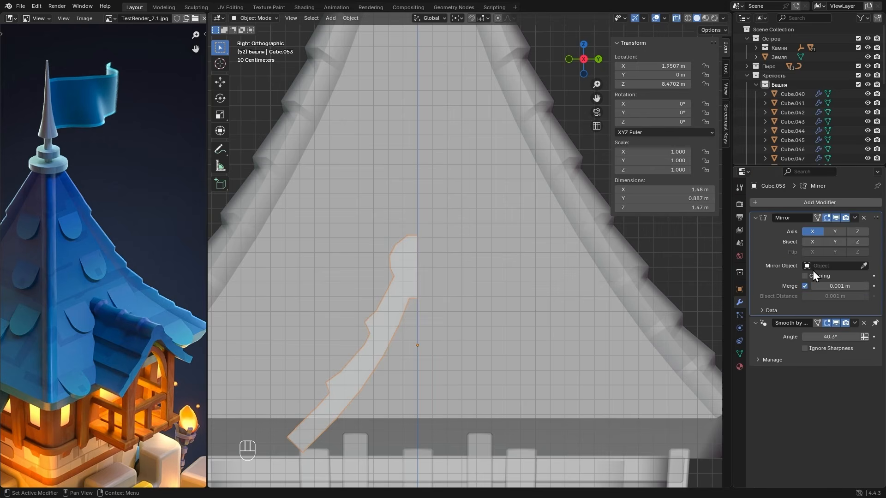
left_click(835, 231)
left_click(810, 231)
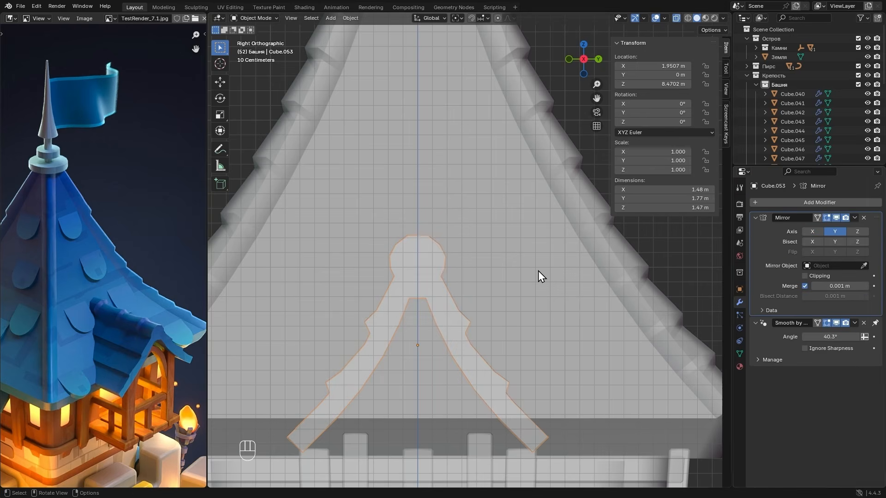
key("alt+z")
middle_click_drag(538, 270, 569, 292)
scroll(568, 293, "down", 4)
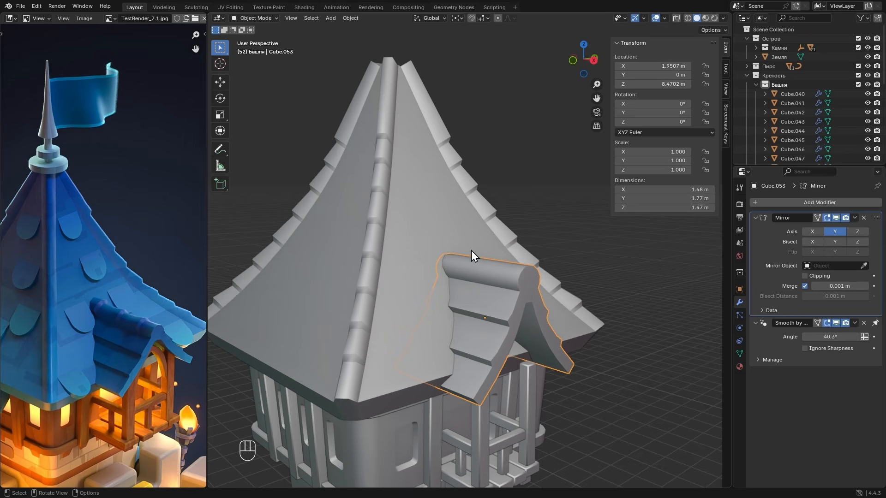
- Add three evenly spaced loop cuts across the dormer roof's ridge and slope and bevel them into narrow strips with 1 segment
key("Tab")
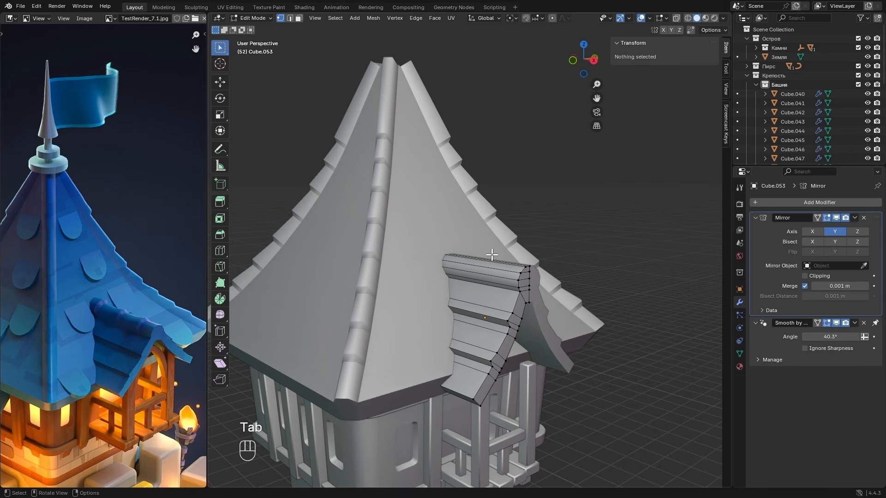
key("2")
middle_click_drag(492, 254, 503, 285)
key("ctrl+r")
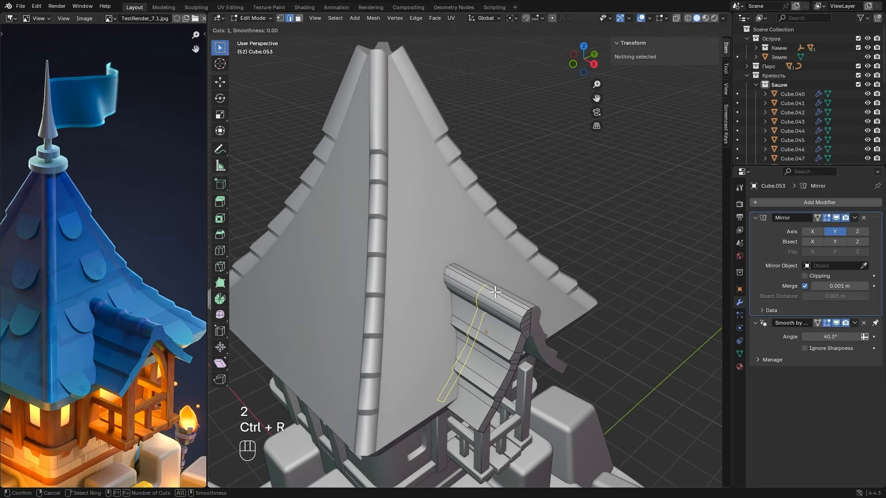
scroll(495, 291, "up", 2)
left_click(495, 291)
right_click(495, 292)
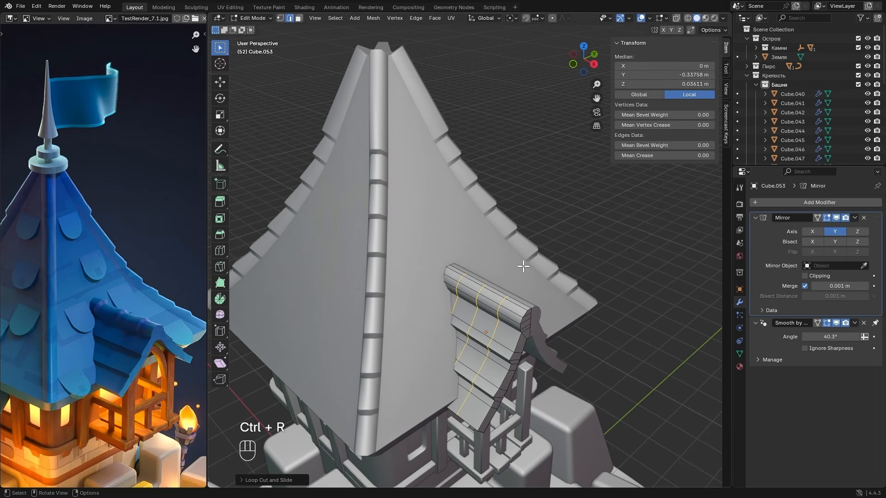
key("ctrl+b")
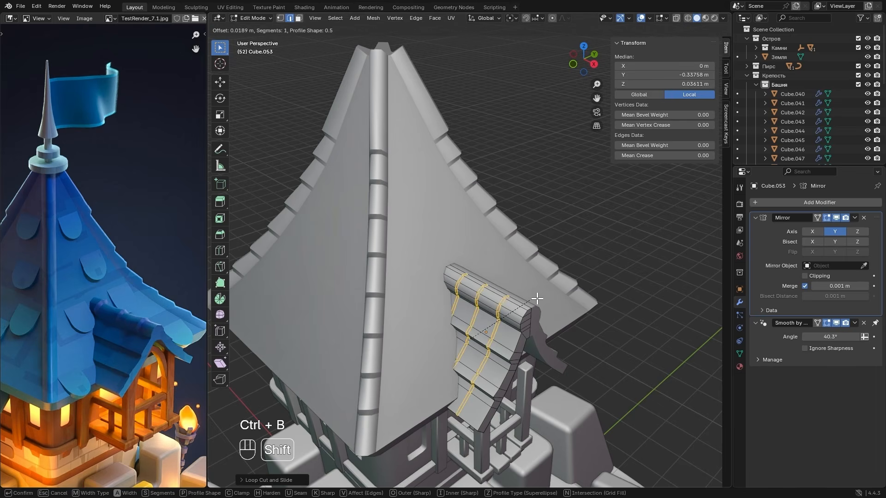
left_click(546, 295)
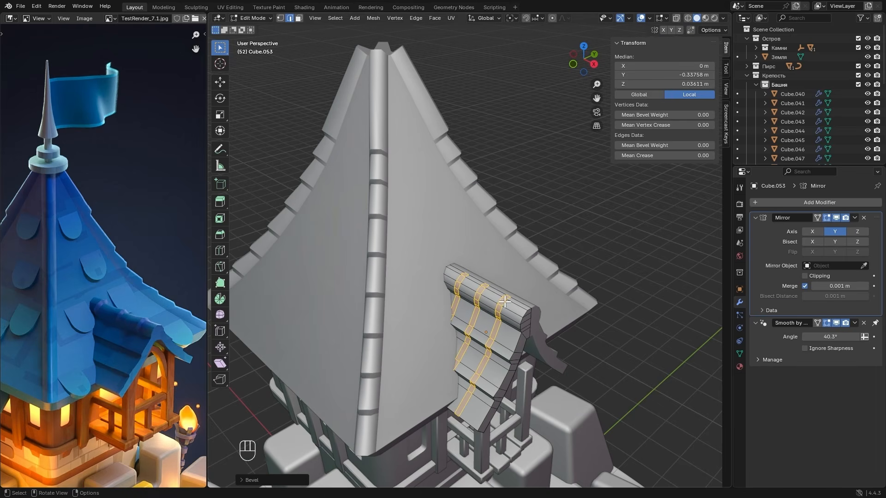
- In front orthographic view with X-ray on, reduce the selection to each strip's -X edge loop along the dormer ridge only, then restore solid display
left_click(574, 53)
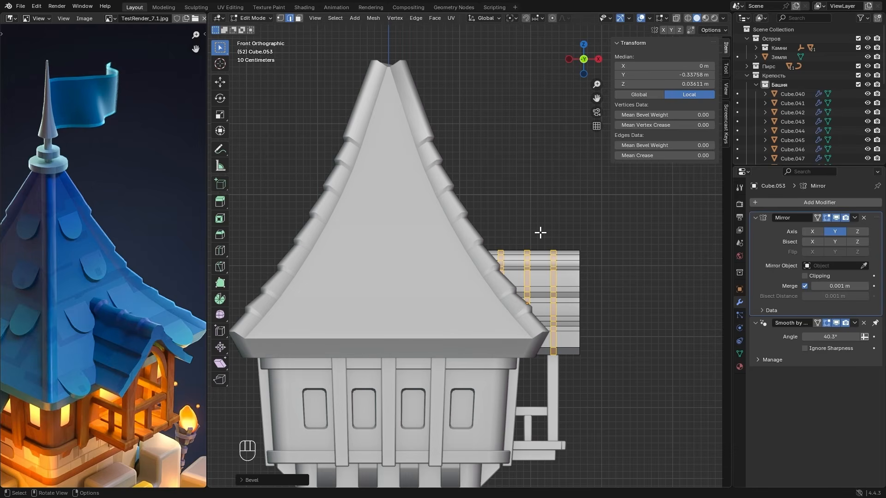
key("1")
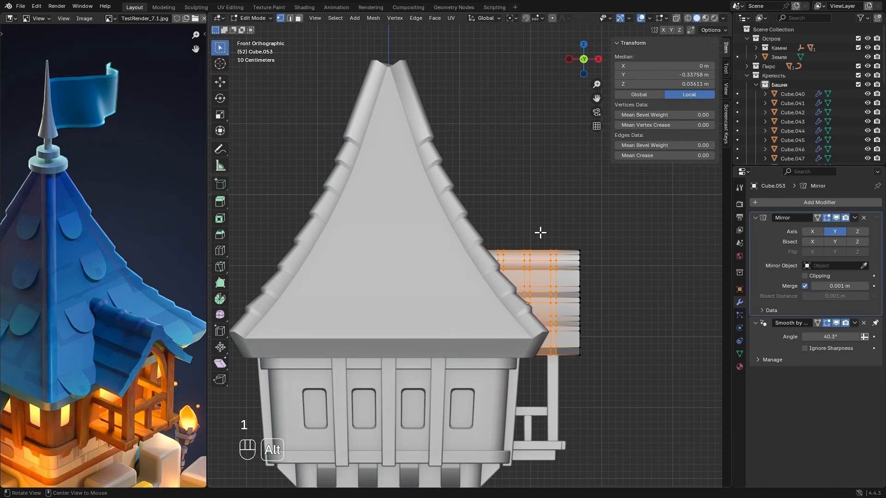
key("alt+z")
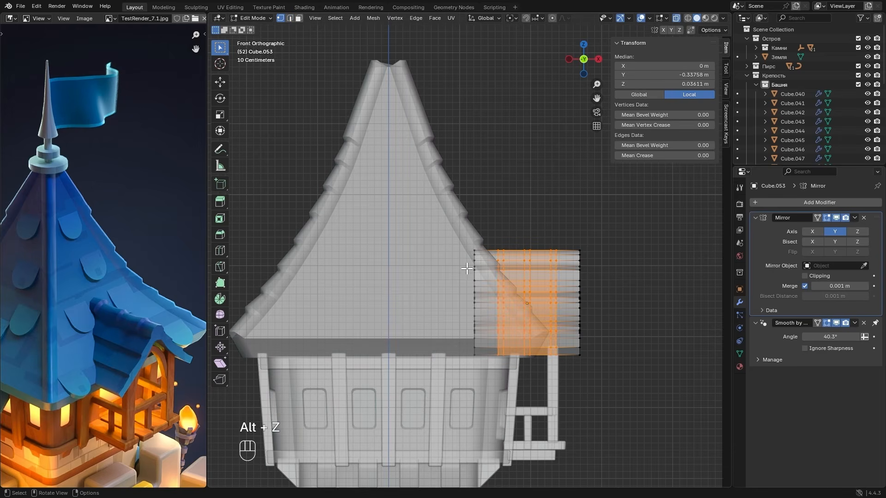
left_click_drag(448, 273, 600, 365, "ctrl")
scroll(592, 323, "up", 4)
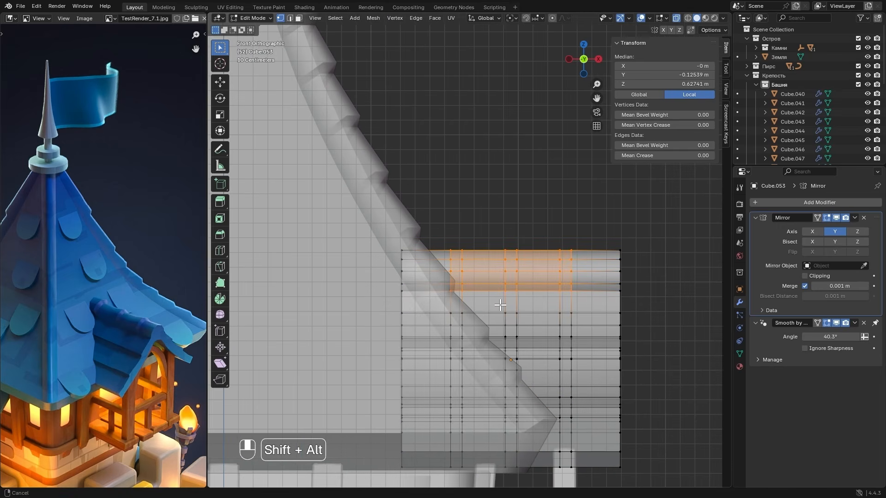
left_click_drag(382, 286, 673, 326, "ctrl")
left_click_drag(455, 235, 503, 290, "ctrl")
left_click_drag(511, 234, 598, 289, "ctrl")
middle_click_drag(597, 289, 561, 308)
key("alt+z")
key("2")
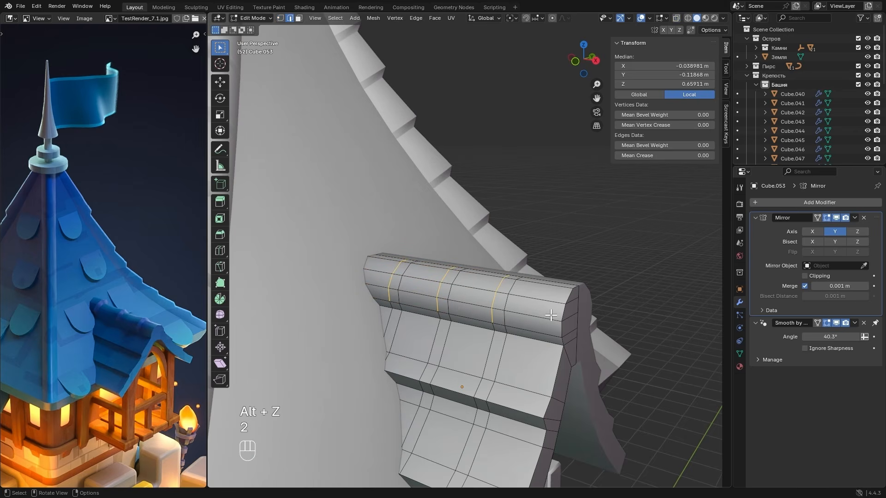
- Add the ridge's front end edges to the selection and raise all selected edges about 0.043 m along Z
left_click(563, 319, "shift")
left_click(567, 294, "shift")
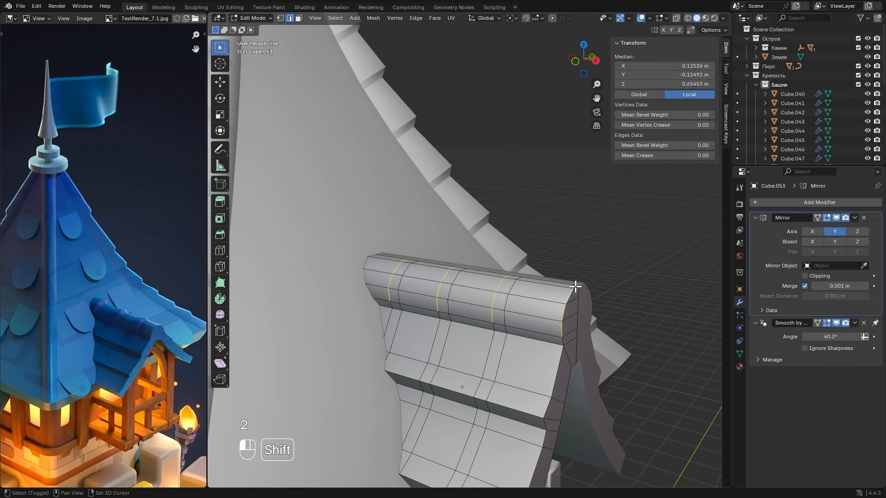
middle_click_drag(567, 294, 528, 331, "shift")
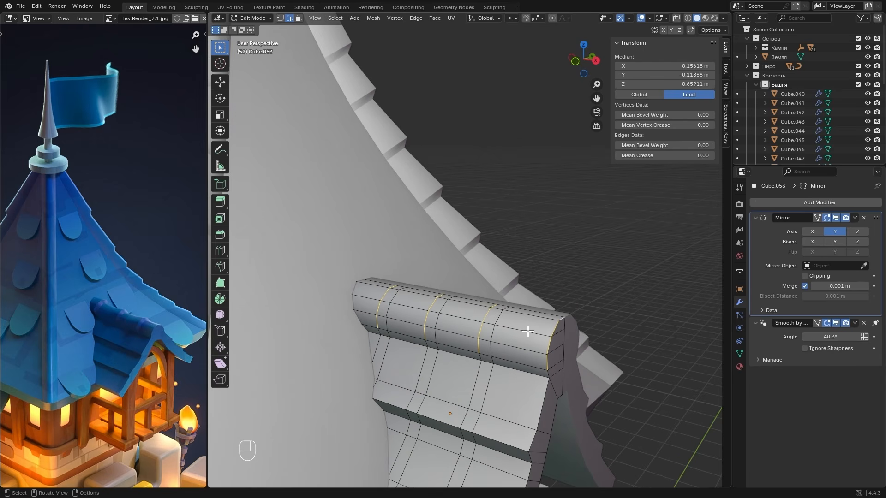
key("g")
key("z")
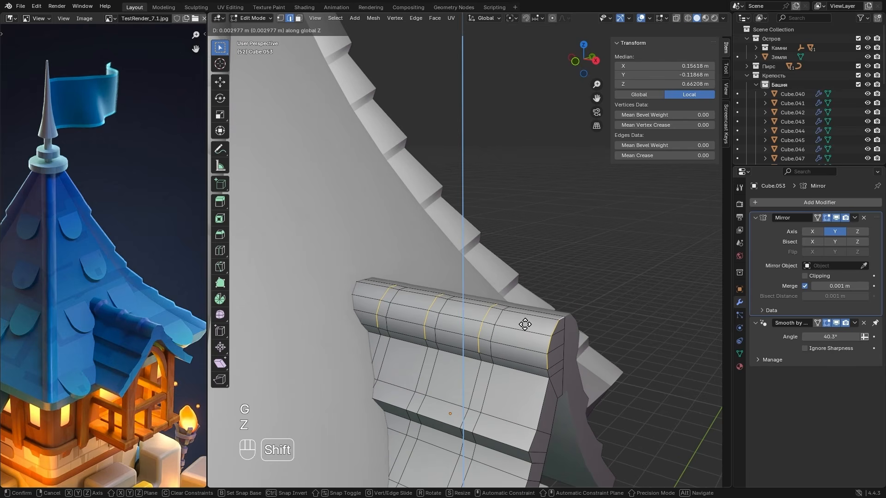
left_click(529, 261, "shift")
middle_click_drag(530, 260, 494, 293)
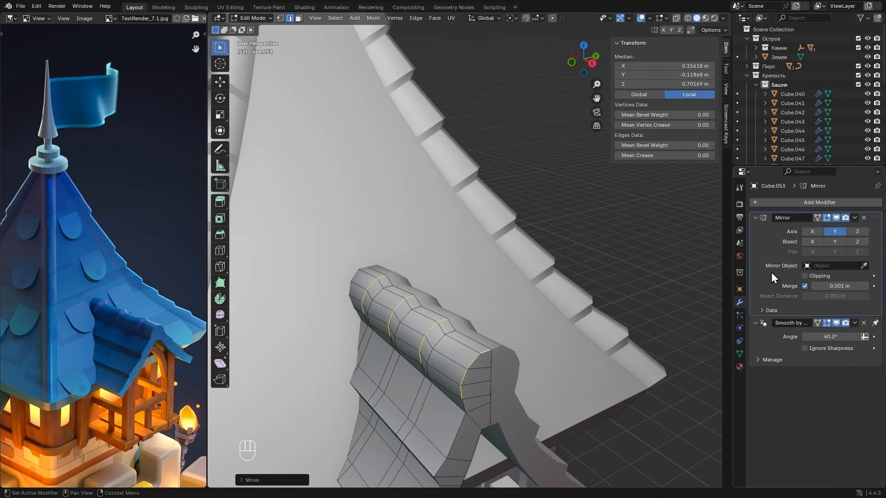
- Enable Clipping on the dormer roof's Mirror modifier and move the raised ridge edges about 0.018 m outward along -Y
left_click(806, 277)
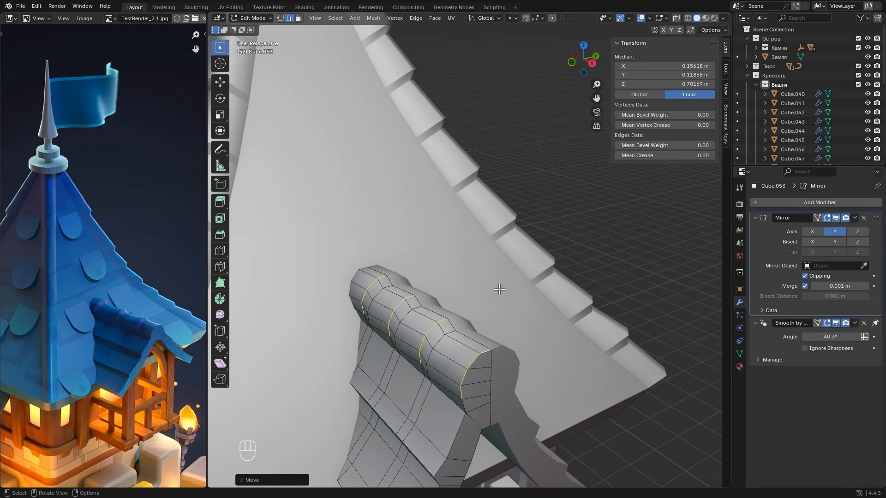
key("g")
key("y")
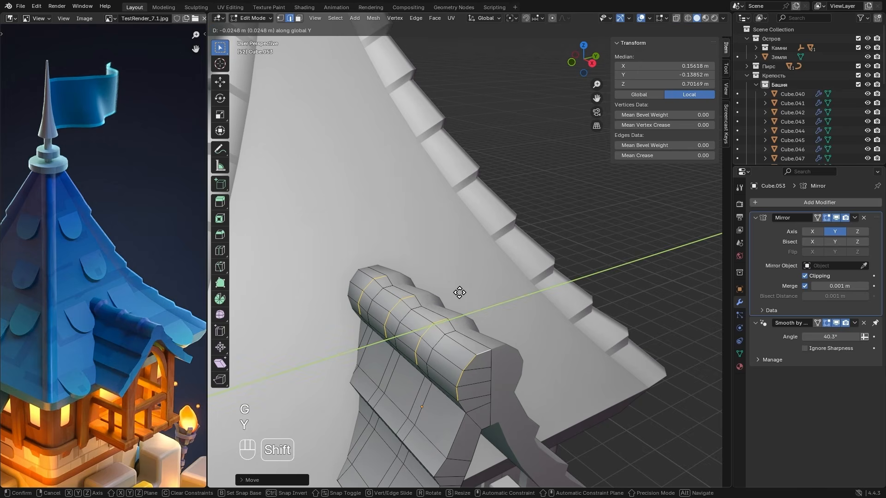
left_click(462, 293)
left_click_drag(464, 293, 578, 386, "alt")
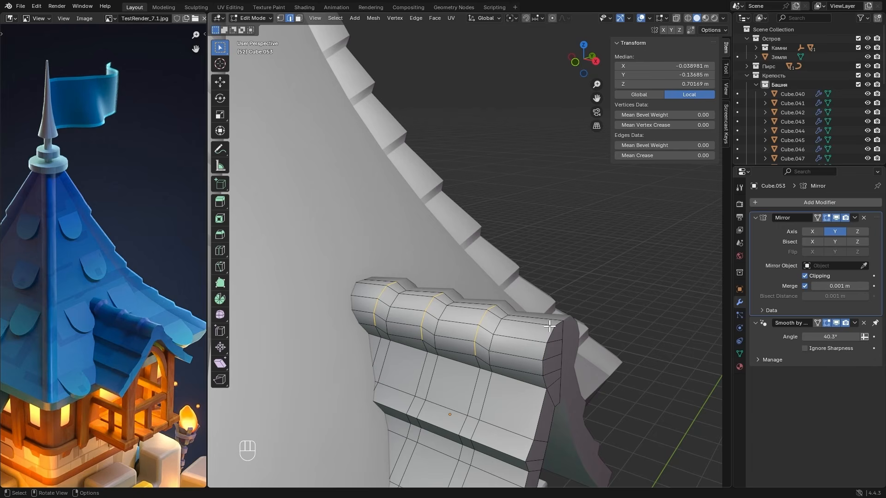
- Shift only the three raised band loops, without the front end edges, about 0.028 m along +X to steepen the ridge steps
key("g")
key("x")
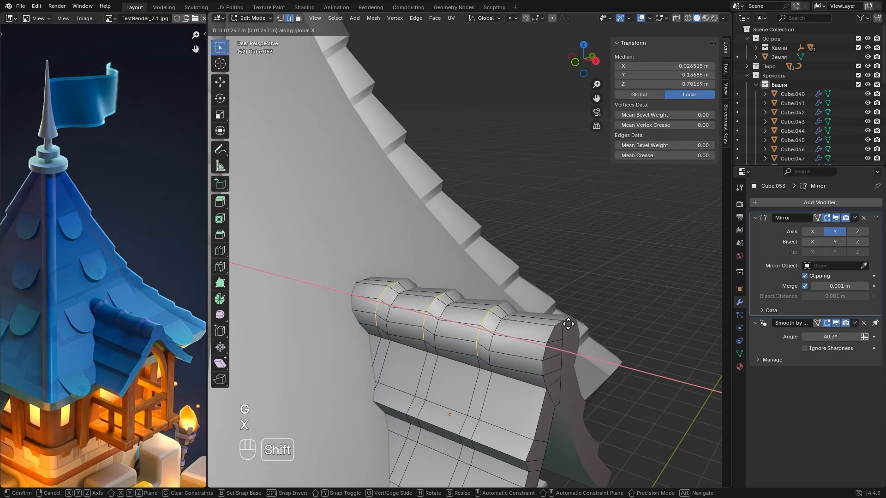
left_click(593, 313)
left_click_drag(590, 313, 519, 313, "alt")
- Apply the dormer roof's Smooth by Angle modifier in Object Mode and return to editing its mesh
key("Tab")
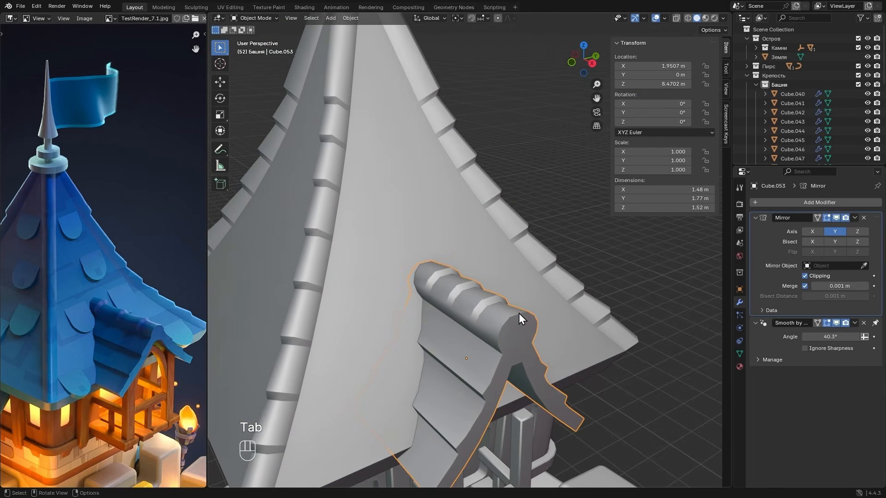
middle_click_drag(761, 309, 761, 309, "ctrl")
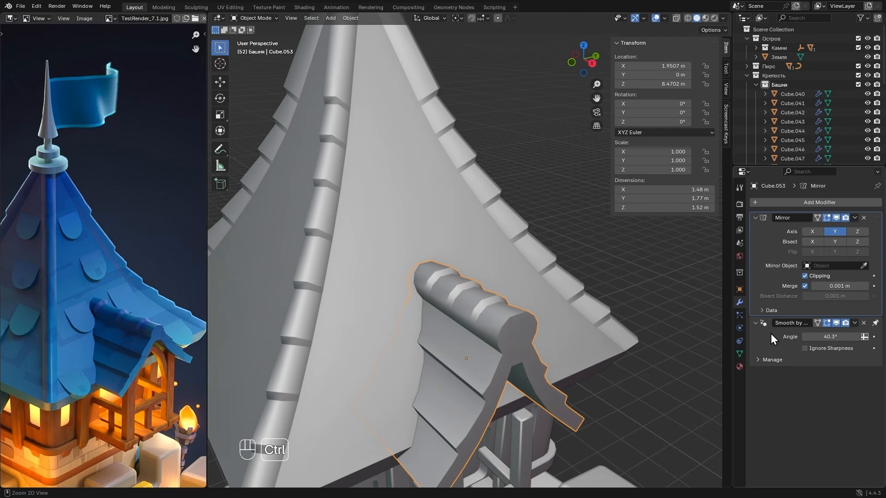
key("ctrl+a")
key("Tab")
scroll(514, 317, "up", 2)
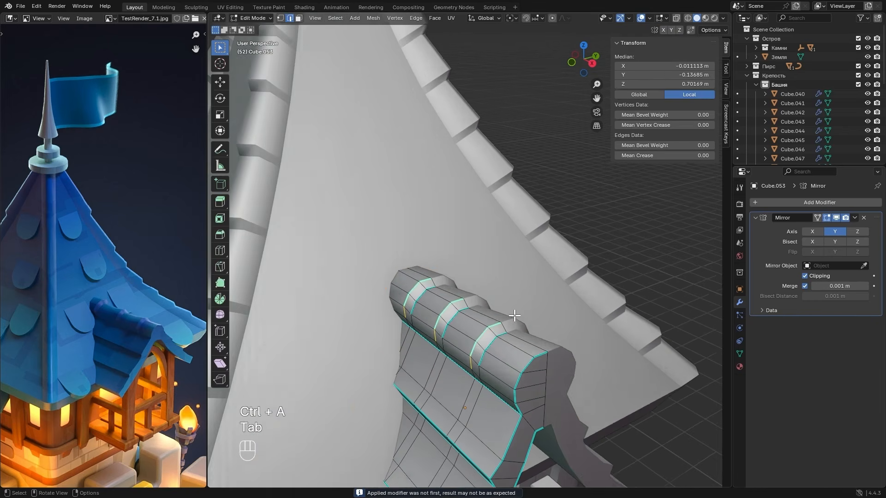
- Select the lower edges on both sides of the three ridge bands, mark them sharp, and leave Edit Mode
left_click_drag(480, 331, 497, 324, "alt")
scroll(494, 325, "up", 1)
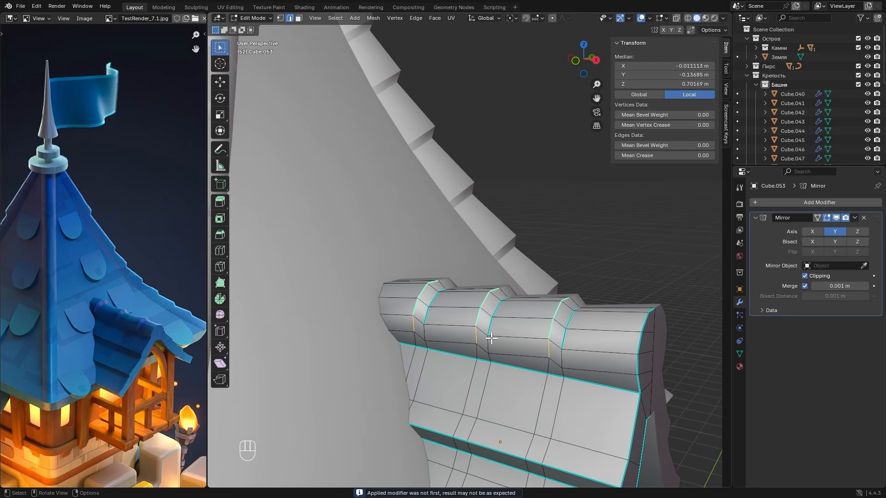
left_click(490, 342, "shift")
left_click(562, 368, "shift")
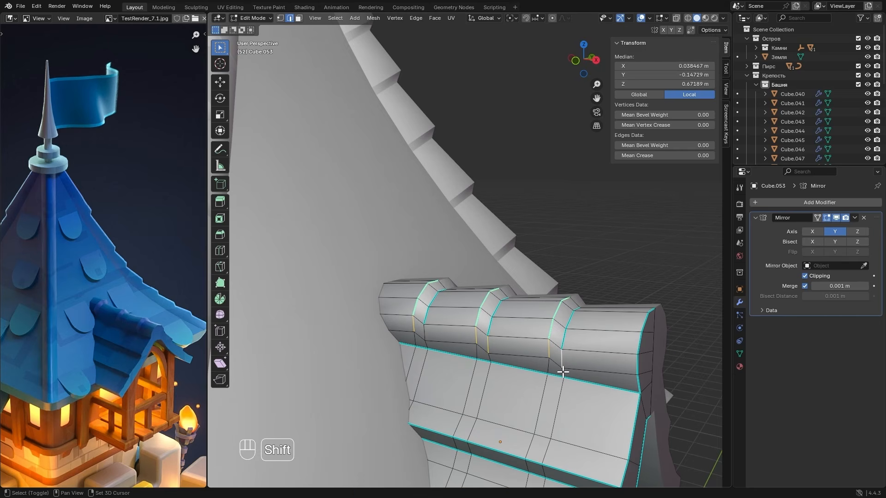
left_click(563, 372, "shift")
left_click(550, 366, "shift")
left_click(488, 356, "shift")
left_click(478, 354, "shift")
left_click(417, 341, "shift")
left_click(430, 344, "shift")
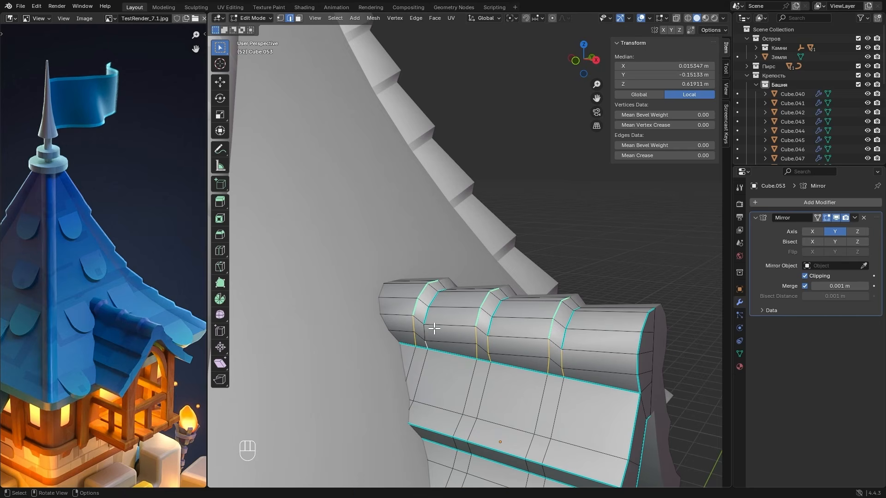
left_click(431, 330, "shift")
key("ctrl+e")
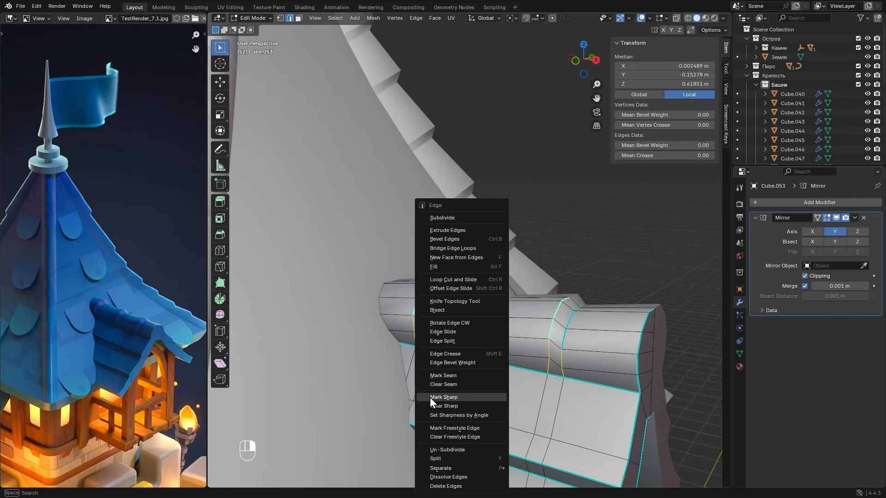
left_click(444, 397)
key("Tab")
scroll(576, 326, "down", 6)
middle_click_drag(576, 326, 559, 344)
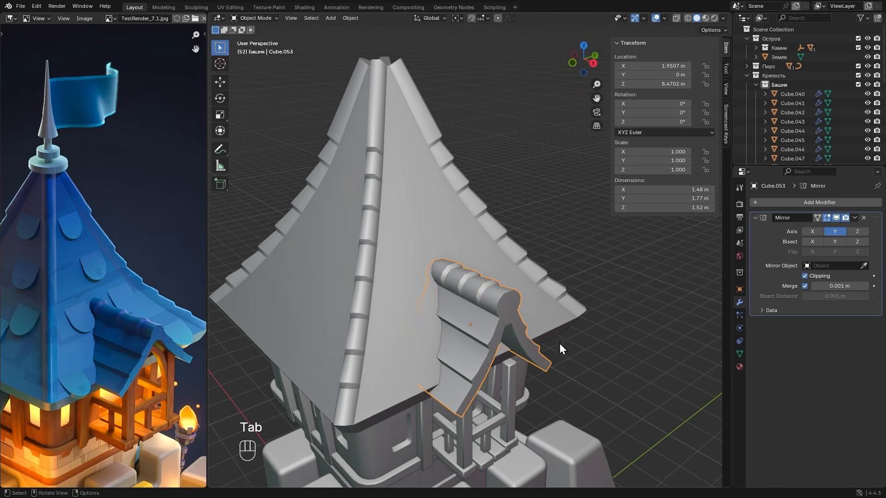
left_click(592, 329)
- Raise the top edges of the balcony's front posts about 0.4 m along Z so they reach the dormer roof
left_click(509, 369)
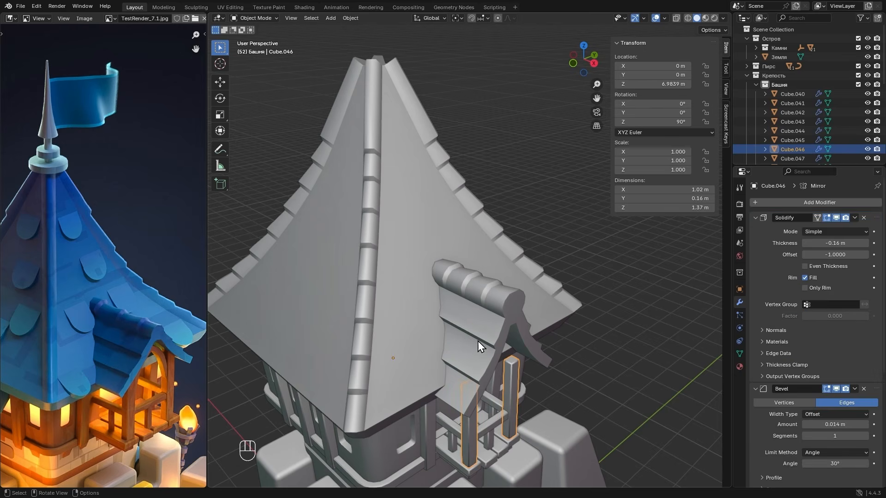
key("Tab")
middle_click_drag(515, 364, 413, 345)
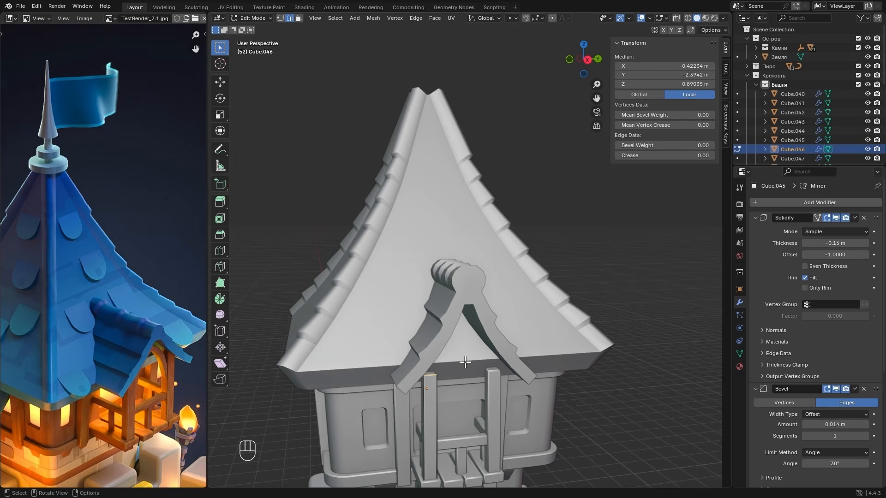
key("g")
key("z")
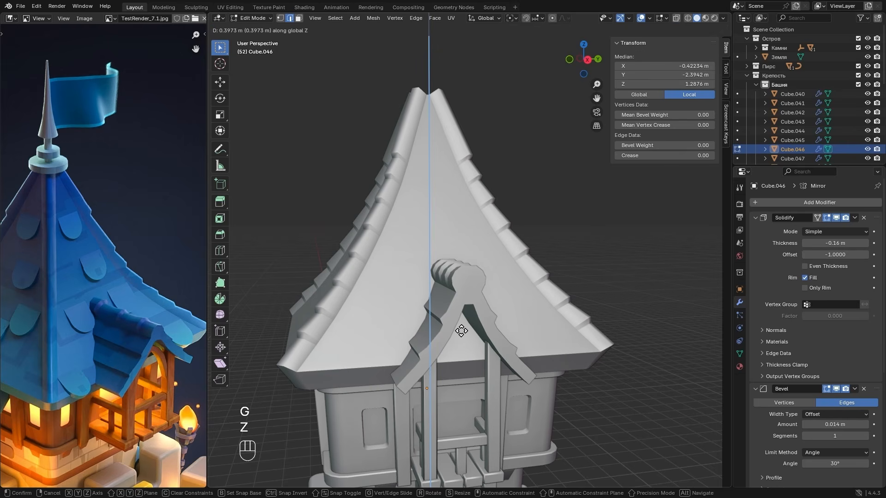
left_click(461, 331)
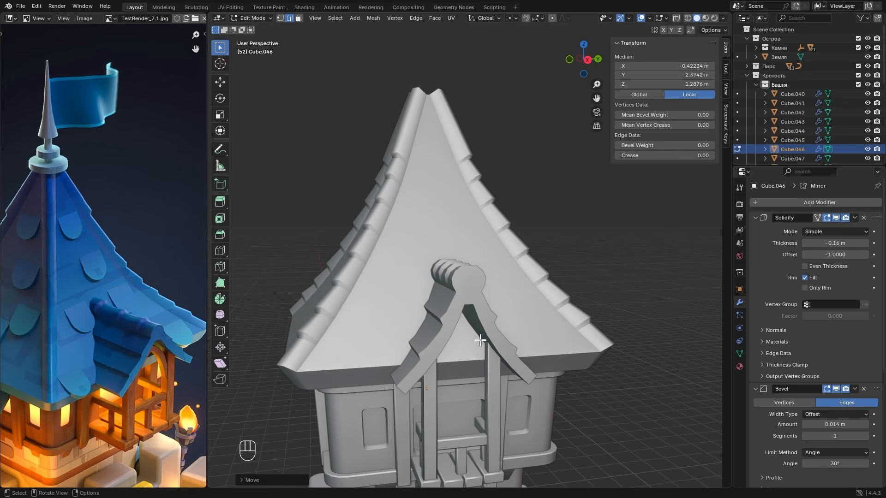
key("Tab")
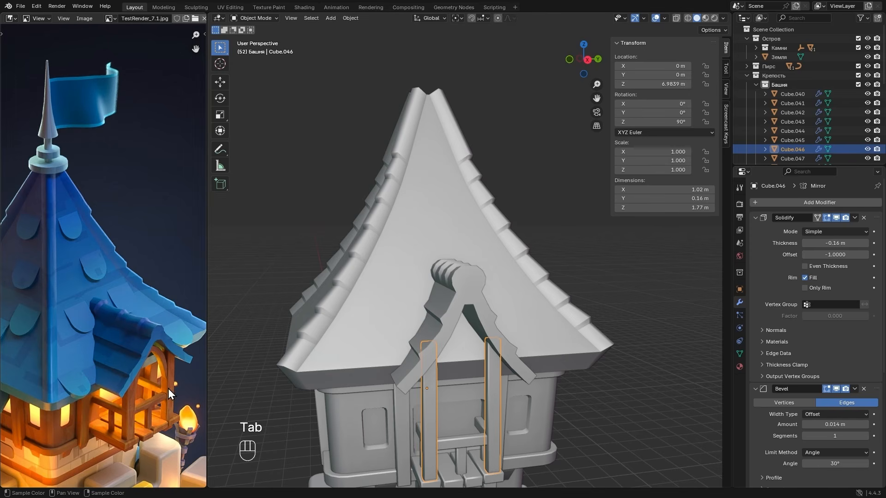
- In right orthographic view, duplicate the balcony posts in place and rotate the copy's whole mesh 90° about Z
left_click(586, 65)
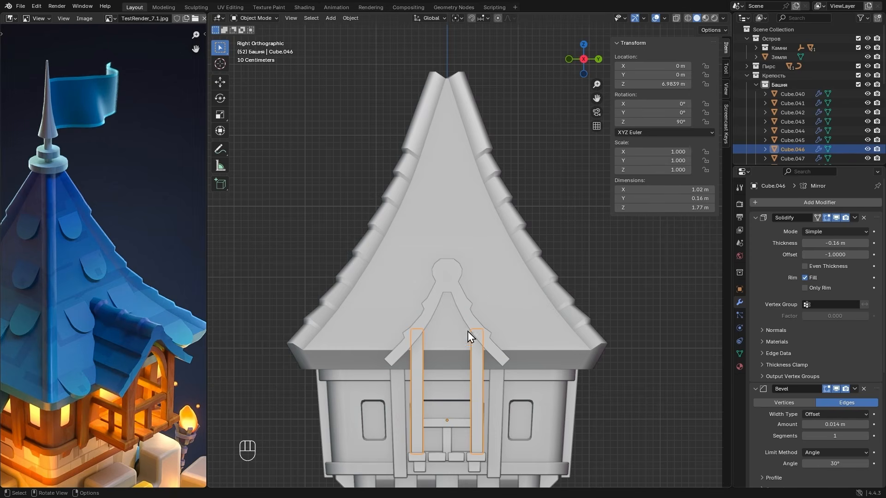
key("alt+shift")
key("shift+d")
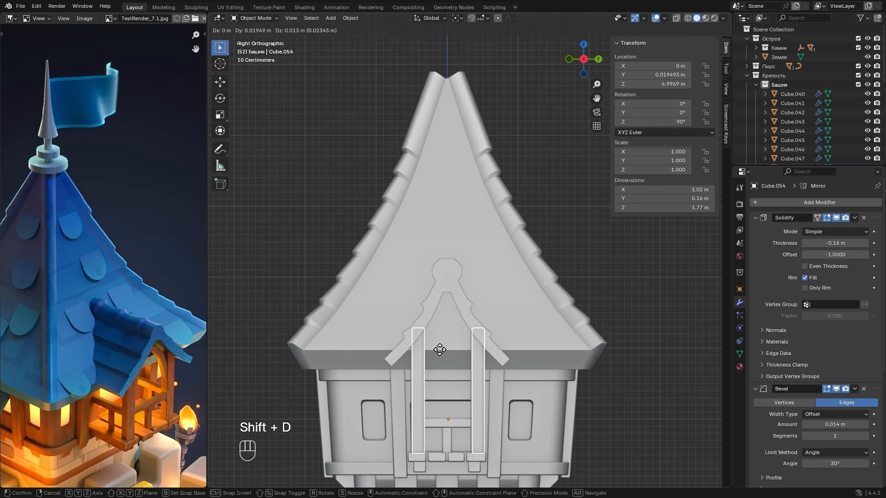
right_click(439, 351)
key("Tab")
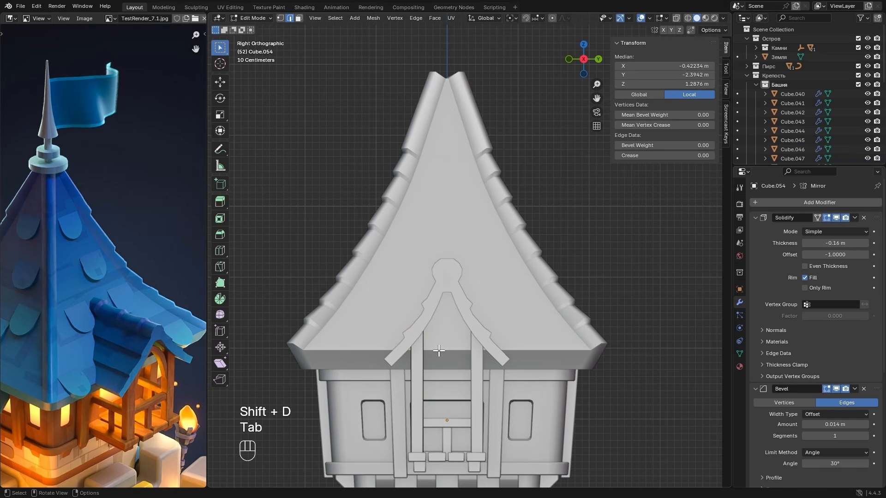
key("a")
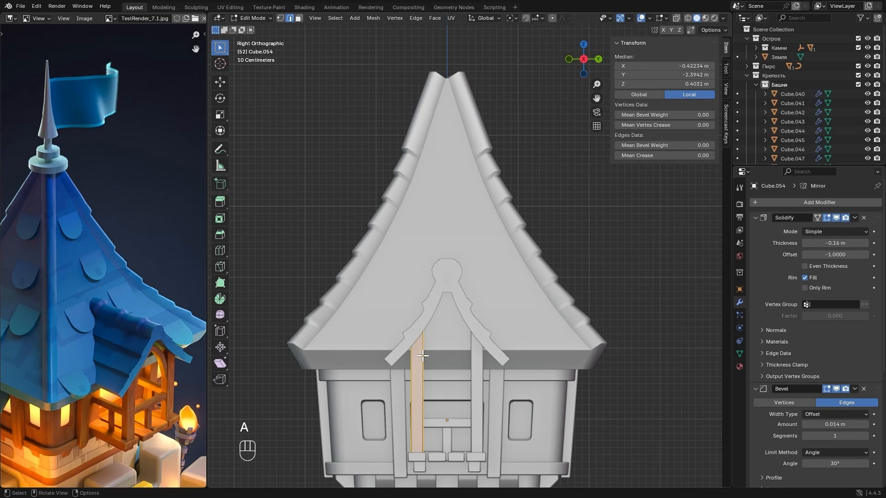
type("rz90")
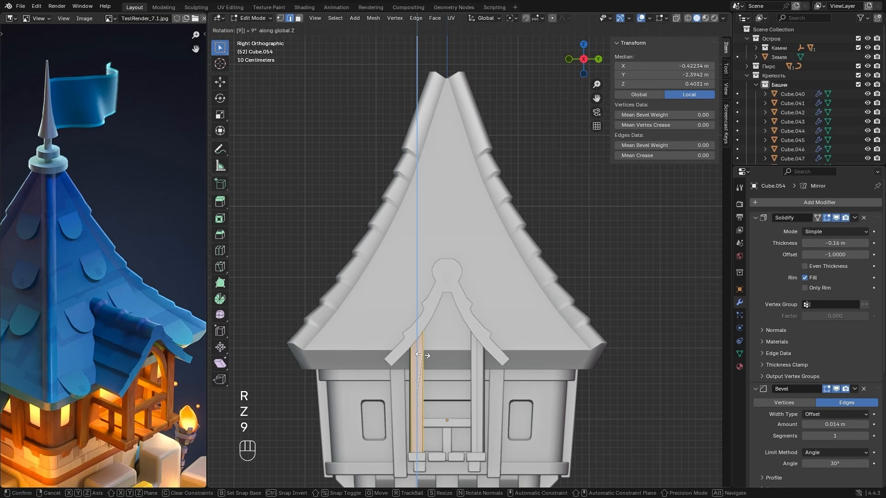
key("Return")
- Move the copied post's mesh about 1.17 m up and 0.18 m inward, and check its placement in front orthographic view
key("g")
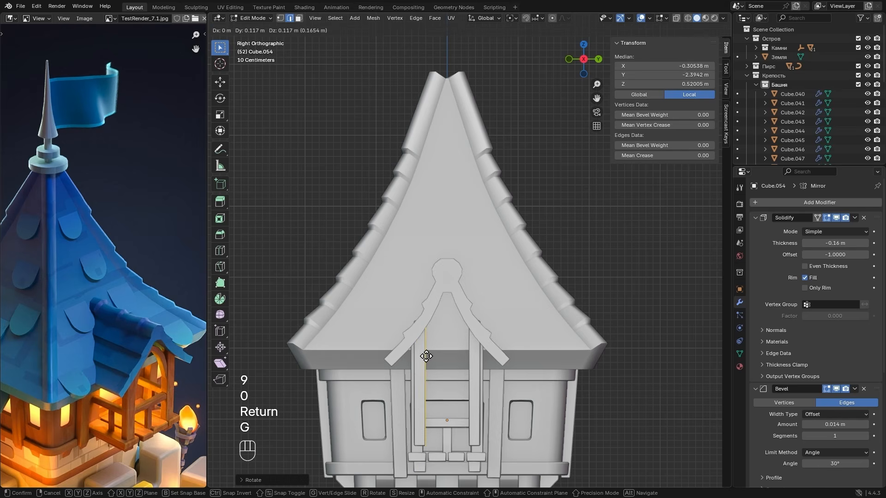
key("shift")
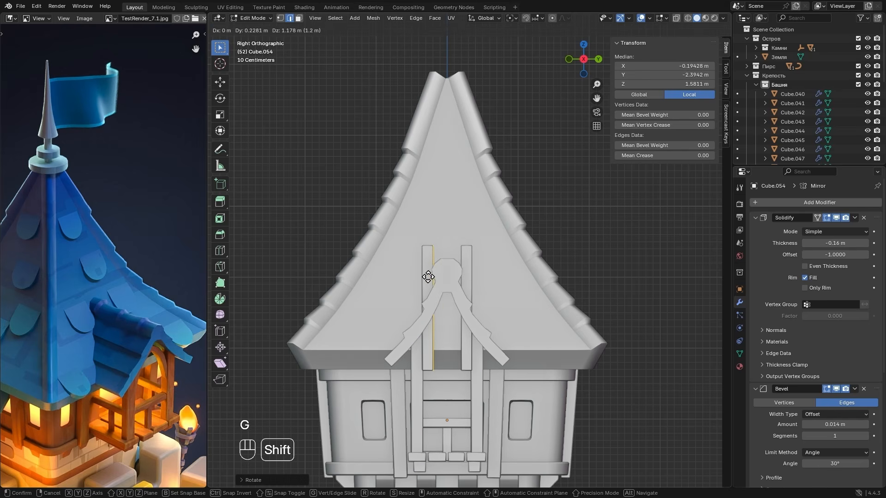
left_click(400, 283)
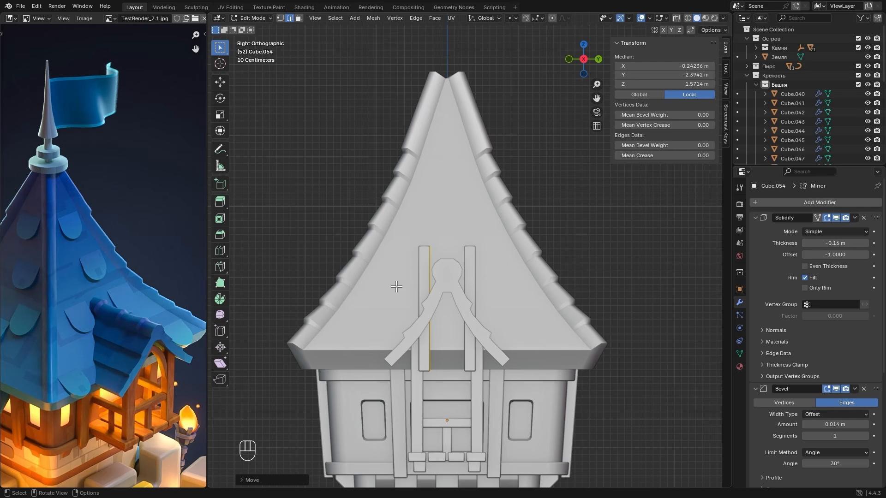
left_click(569, 58)
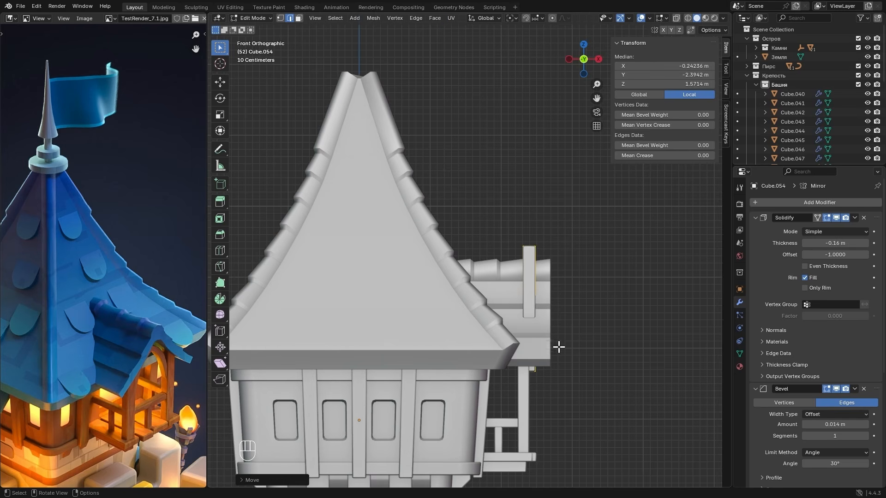
- In front orthographic view with X-ray on, move the copied post's mesh about 0.08 m inward along X to align with the balcony post
scroll(558, 346, "up", 4)
key("alt+z")
left_click(536, 333, "alt+shift")
scroll(536, 334, "up", 2)
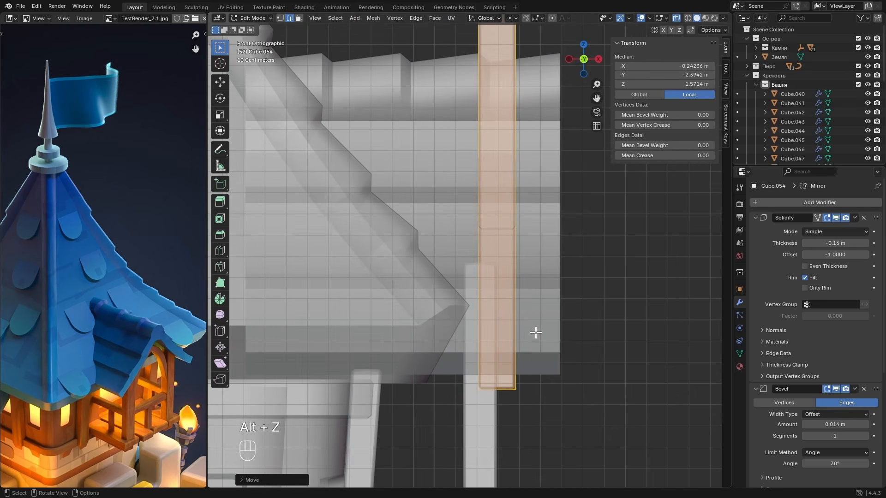
key("g")
key("x")
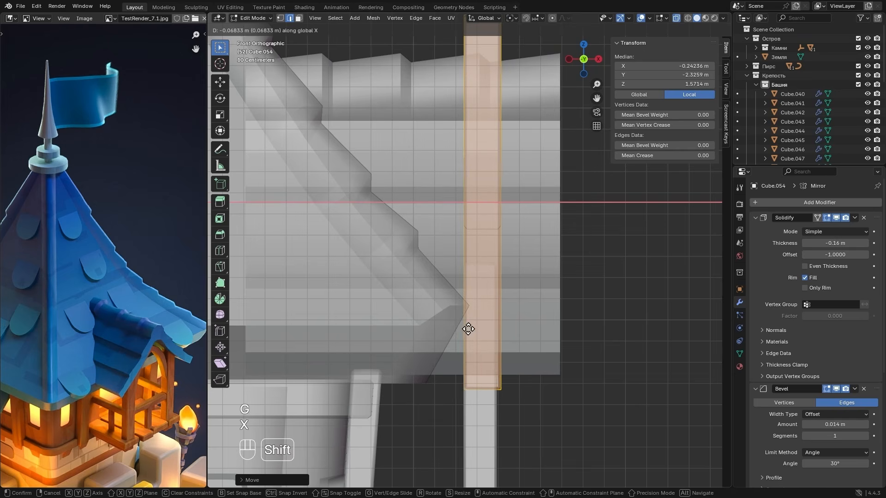
left_click(449, 331)
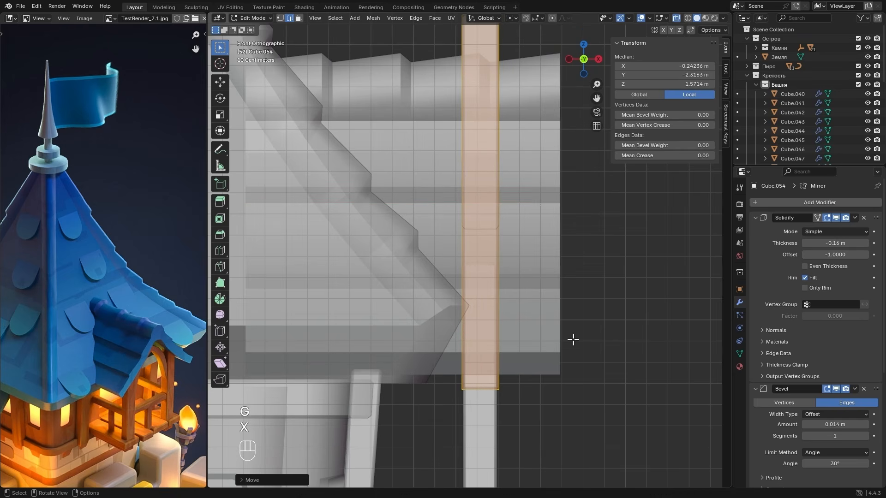
- Narrow the copied post to about 0.74 along X and set its Solidify thickness to -0.122 m, working in right orthographic view
key("s")
key("x")
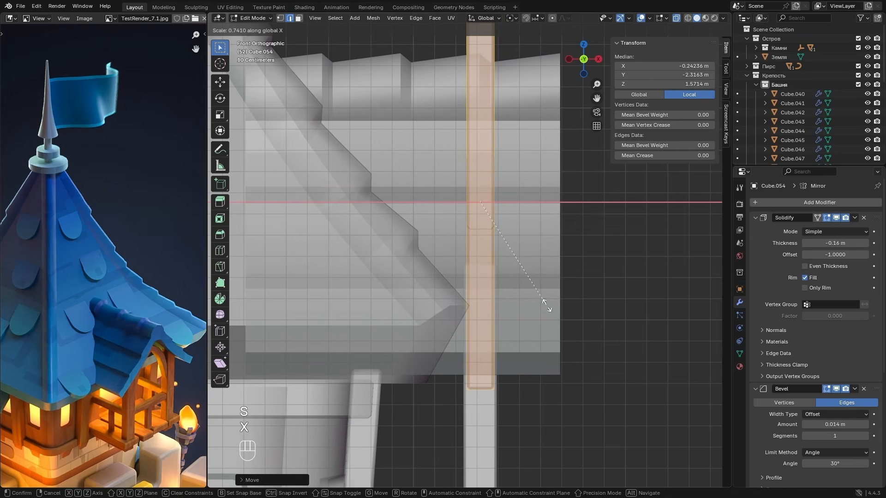
left_click(548, 306)
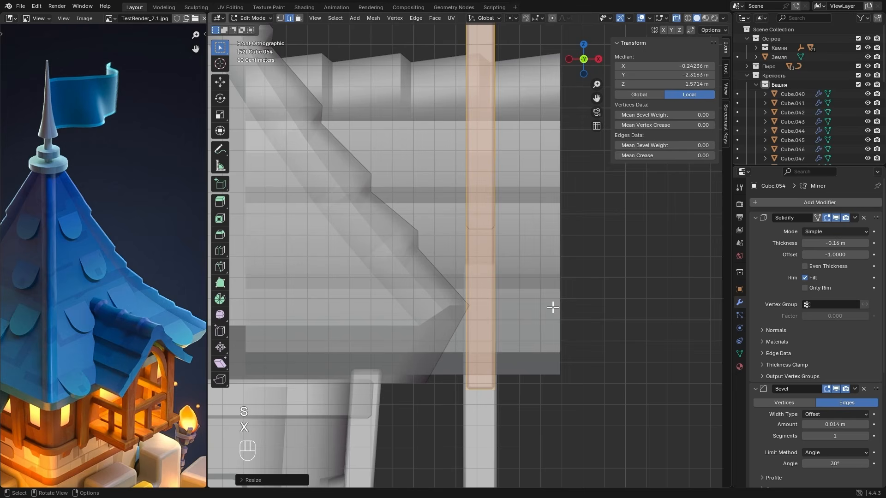
left_click(598, 59)
scroll(469, 370, "down", 3)
key("alt+z")
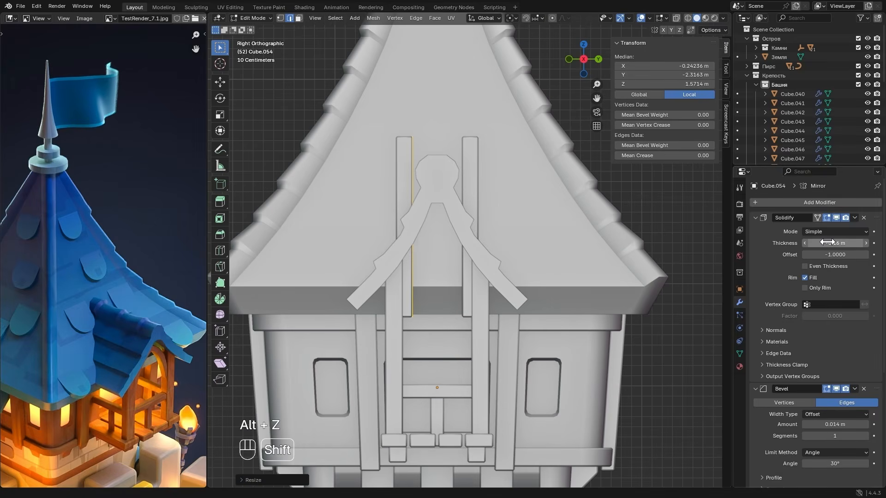
left_click_drag(826, 244, 845, 244, "shift")
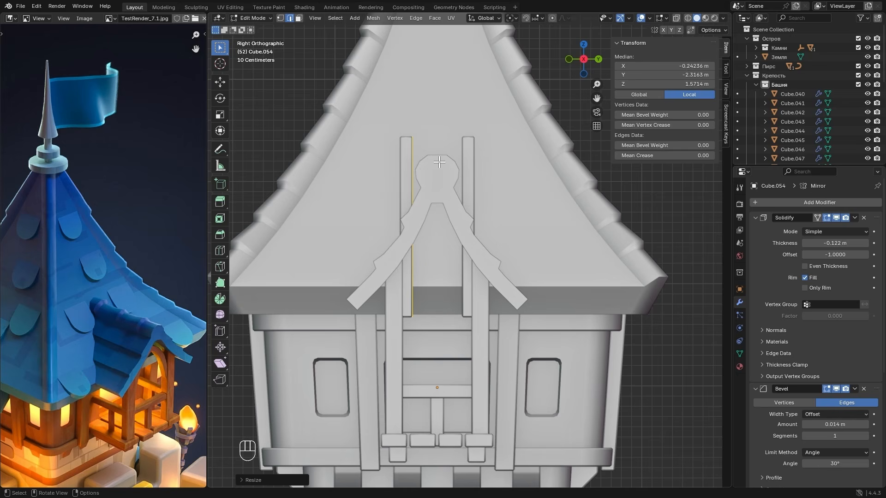
- Select the copied post's top vertices through X-ray and move them about 0.21 m toward the centre and 1 m down, slanting the beam
key("1")
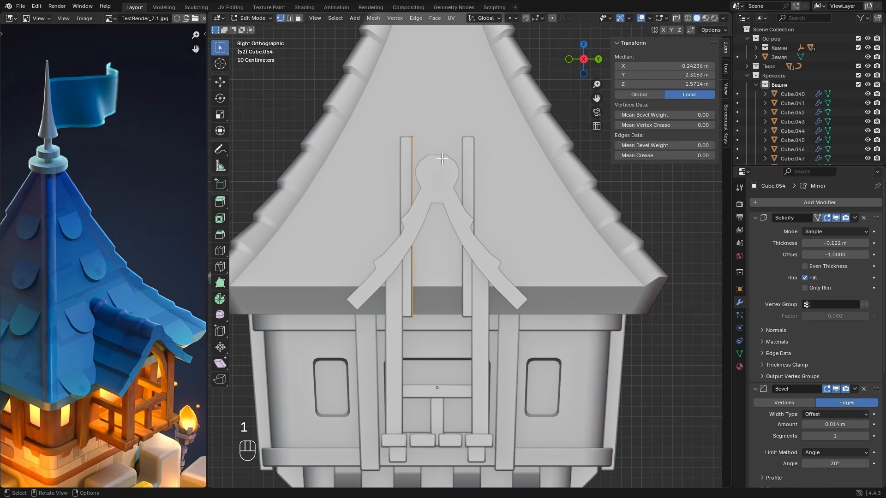
key("alt")
key("alt+z")
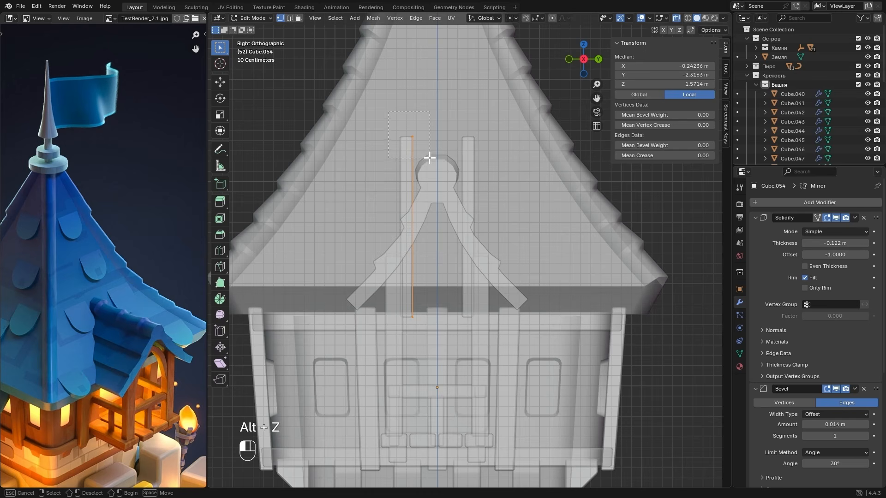
left_click(434, 160)
key("g")
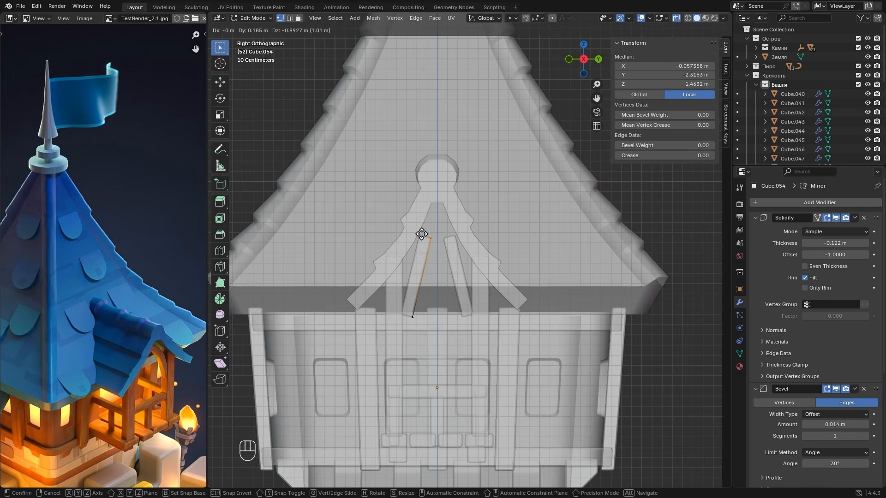
left_click(423, 236)
- Collapse the Mirror, Bevel and Solidify modifier settings and move the Mirror modifier to the start of the stack
scroll(787, 321, "down", 7)
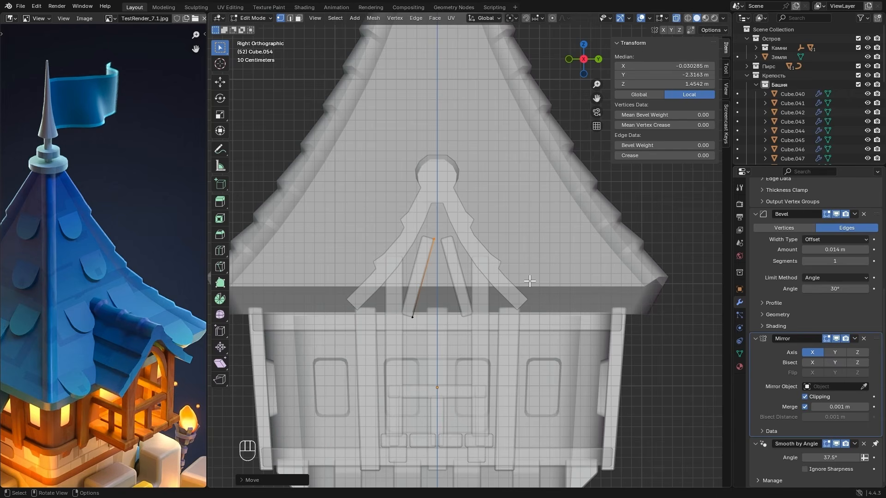
left_click(755, 341)
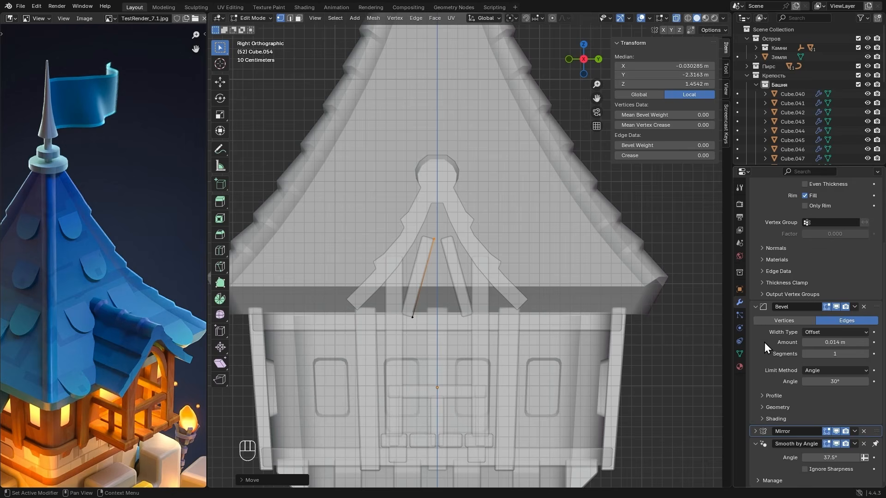
left_click(755, 307)
left_click(756, 220)
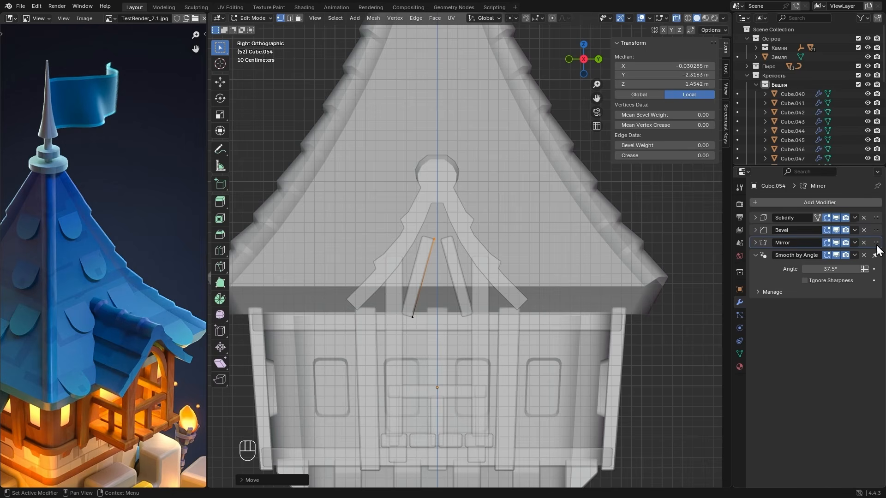
left_click_drag(877, 246, 876, 215)
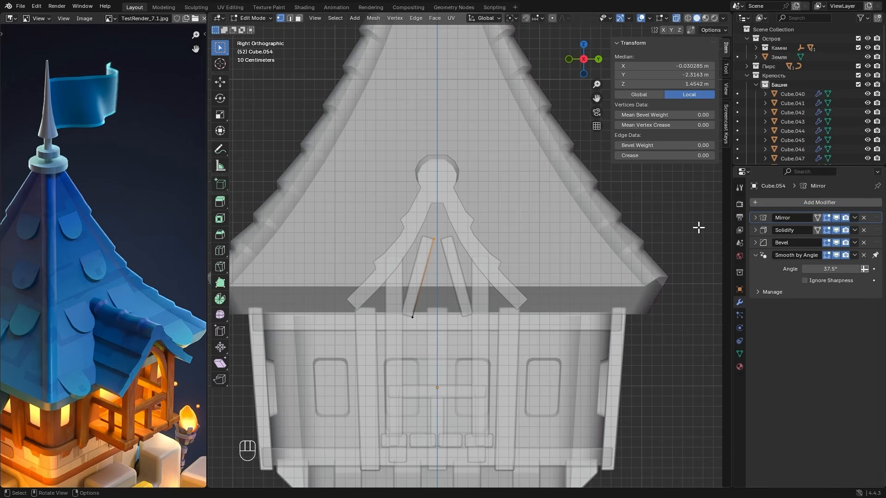
- Join the slanted beam's top end to its mirror copy at the centre, about 0.07 m lower, and enable Even Thickness in Solidify
key("g")
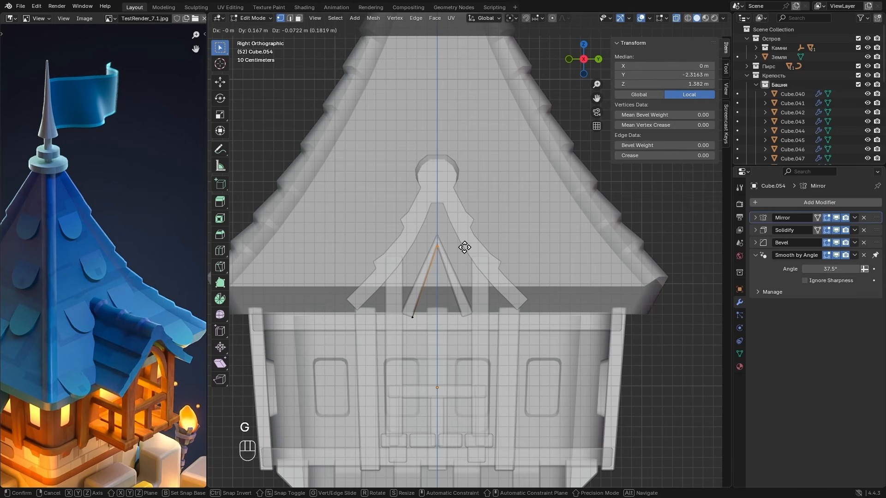
left_click(465, 248)
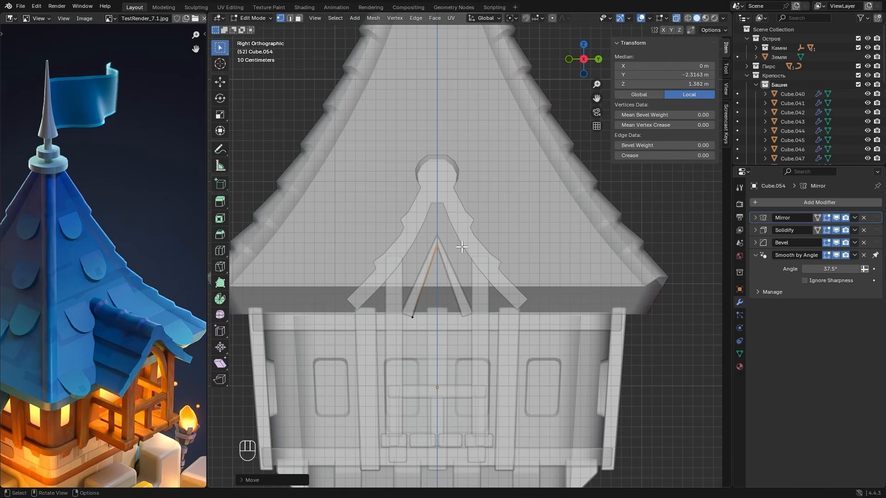
left_click(756, 232)
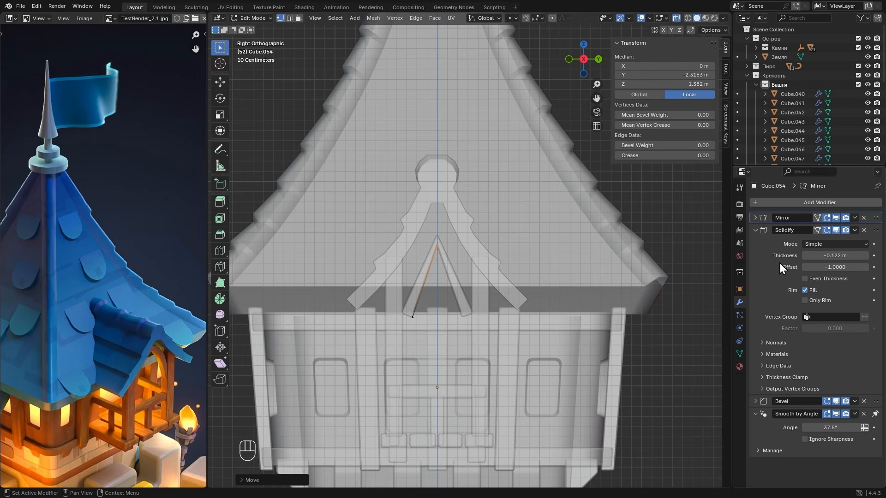
left_click(807, 278)
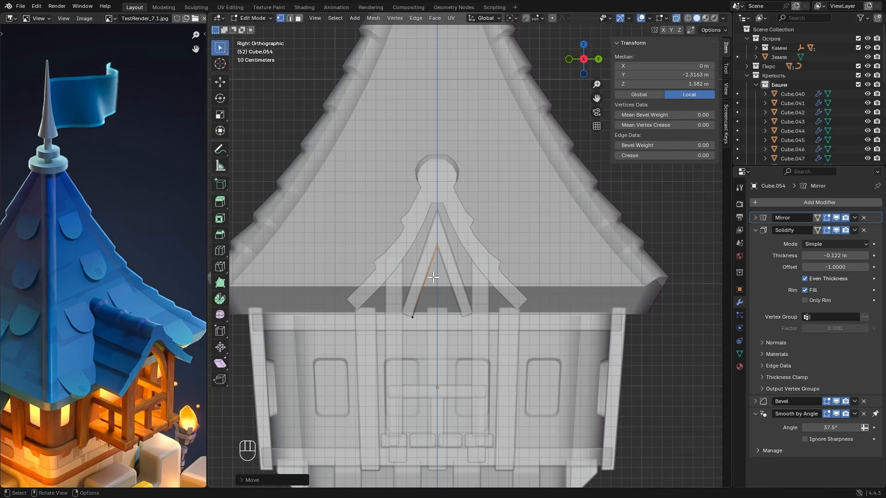
- Move the beam's lower end about 0.11 m outward and 0.10 m down, and add a loop cut near its middle
key("g")
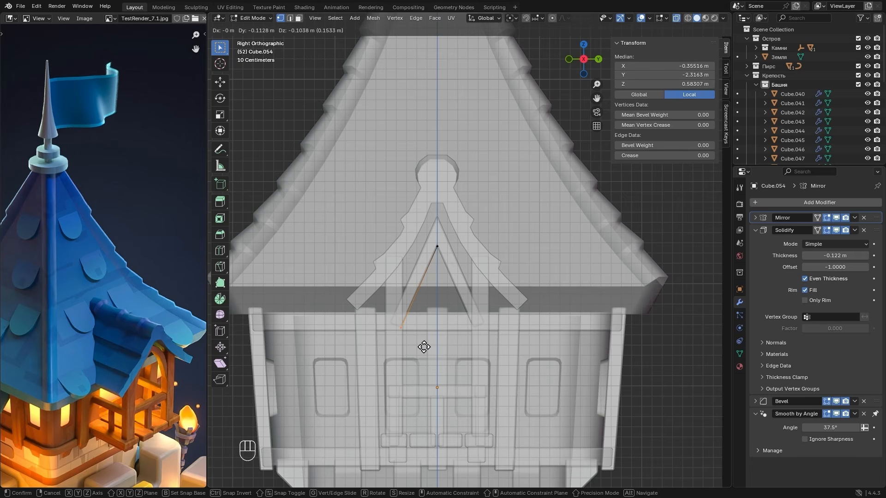
left_click(424, 347)
key("ctrl+r")
left_click(422, 285)
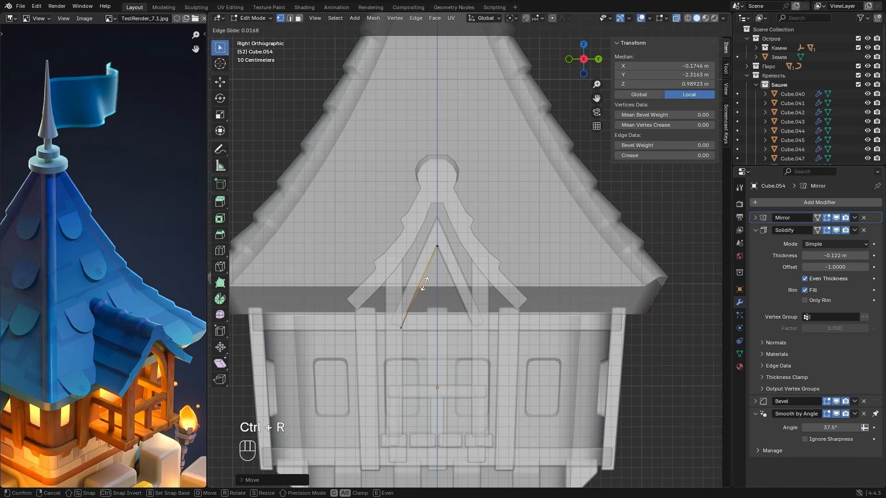
left_click(424, 285)
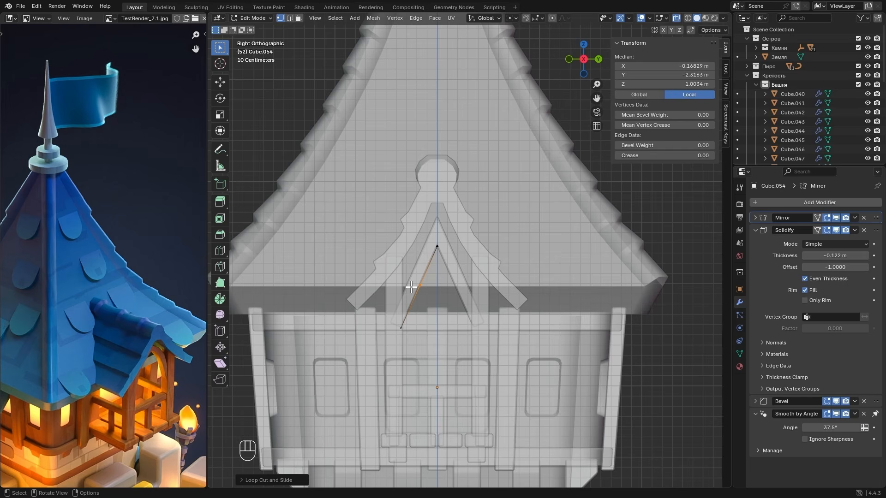
- Move the beam's middle cut about 0.18 m up and 0.03 m outward, and raise the apex about 0.09 m along Z
key("g")
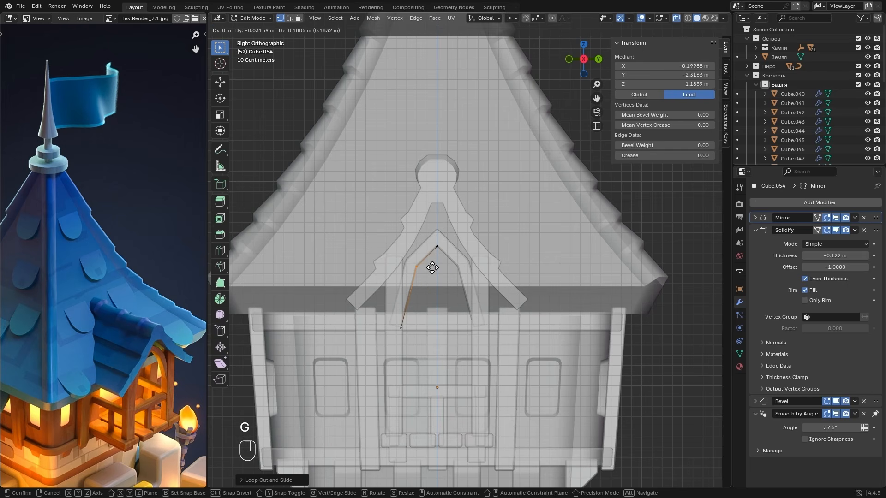
left_click(432, 268)
left_click(455, 268)
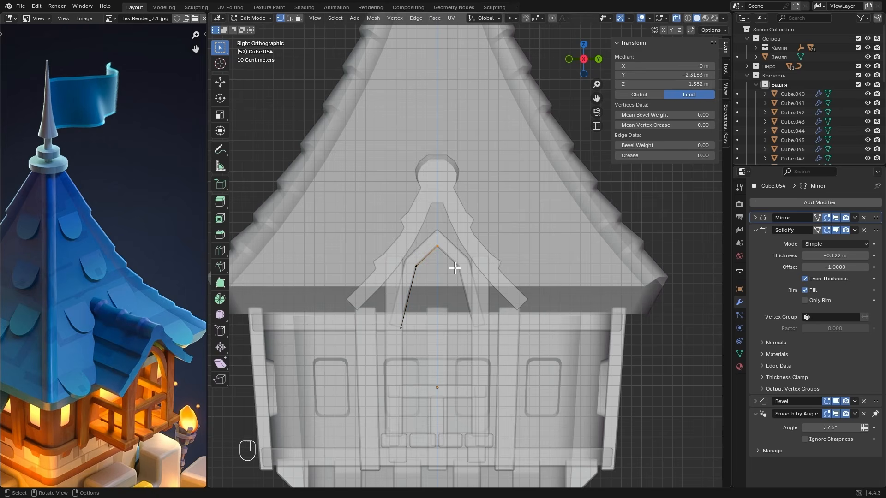
key("g")
key("z")
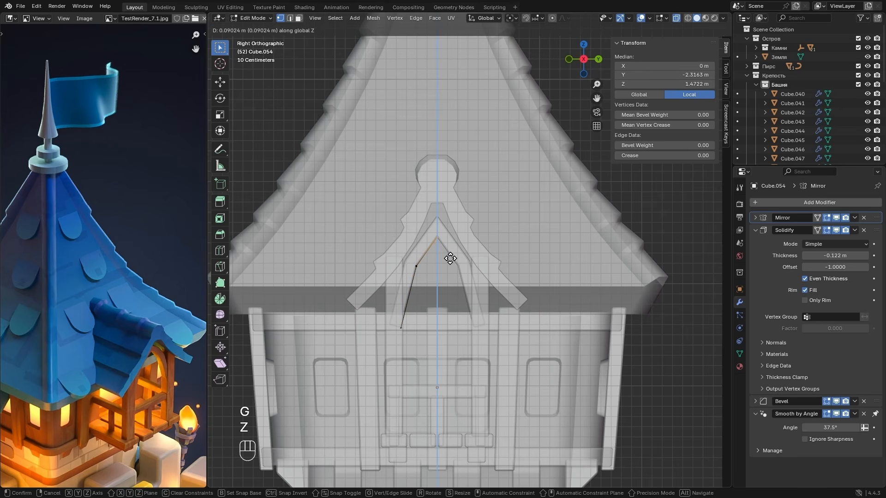
left_click(450, 259)
- Shift the beam's middle bend slightly up and outward, and bevel it with 4 segments into a smooth arch
left_click(425, 264)
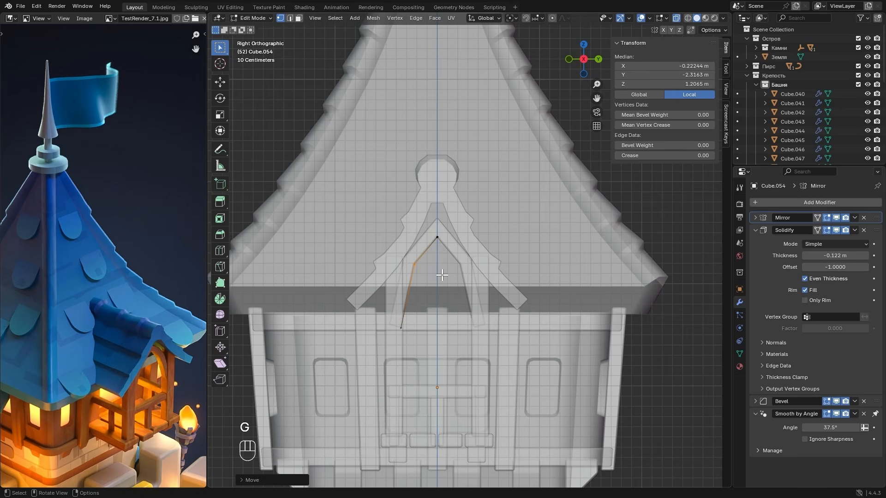
key("ctrl+b")
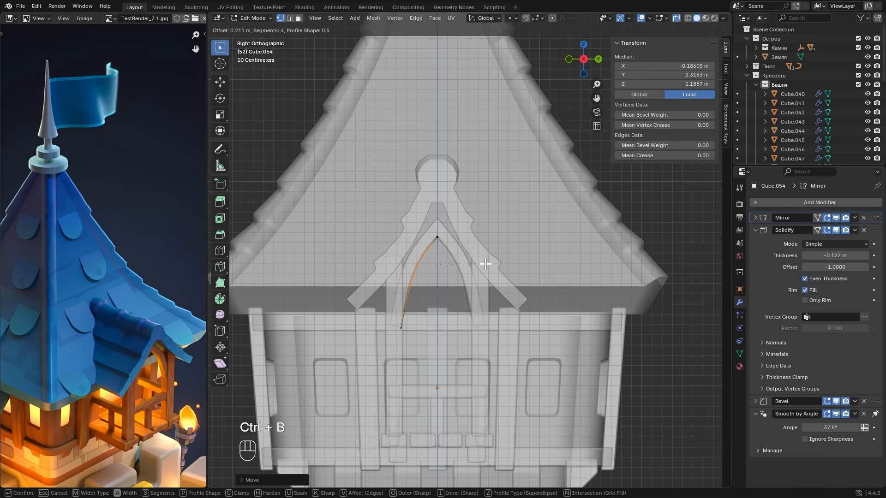
left_click(466, 257)
- Adjust the arch apex and raise the whole arched beam about 0.015 m along Z, leaving Edit Mode and X-ray to view the tower
left_click_drag(432, 233, 450, 244)
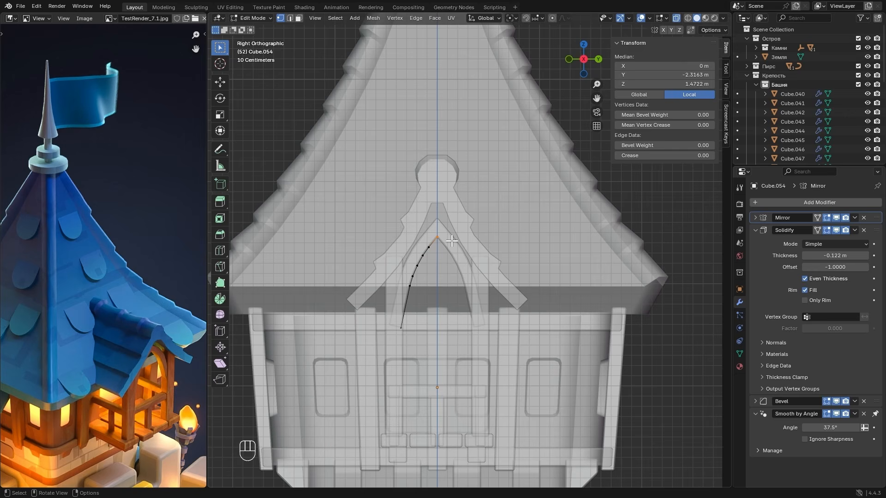
key("g")
key("z")
left_click(463, 259)
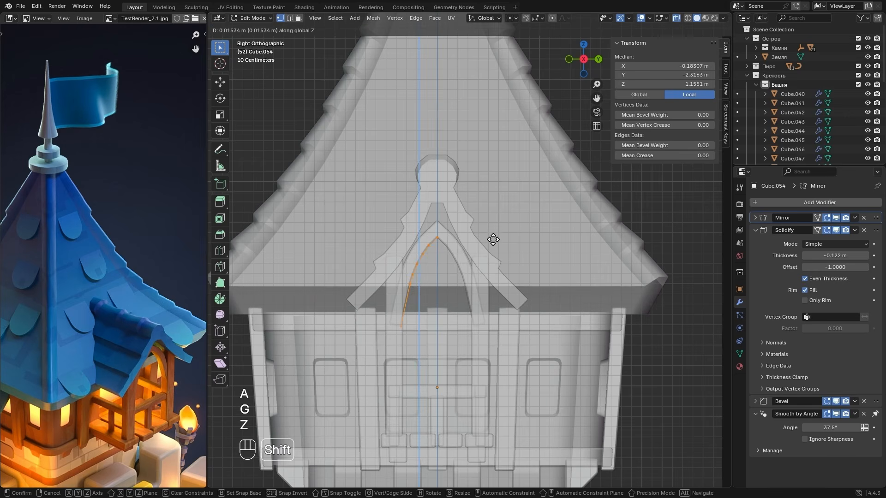
key("Tab")
key("alt+z")
middle_click_drag(455, 245, 558, 251)
middle_click_drag(595, 264, 576, 292)
scroll(577, 292, "down", 1)
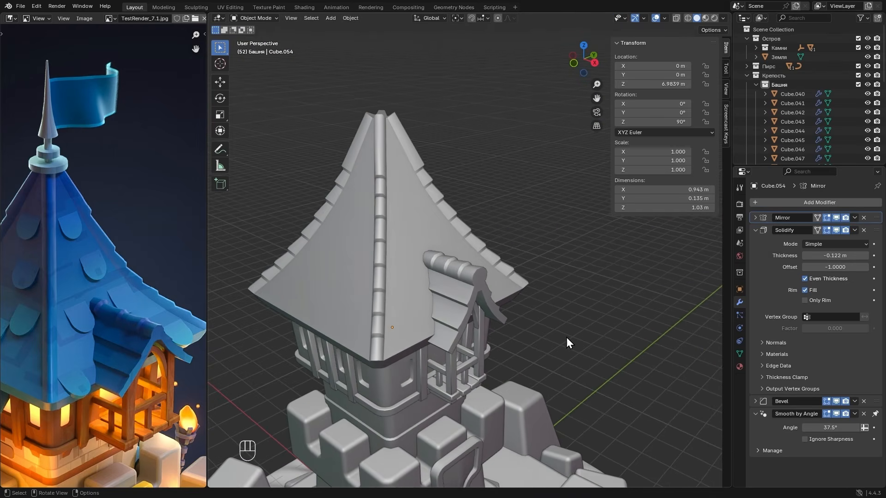
scroll(554, 271, "down", 3)
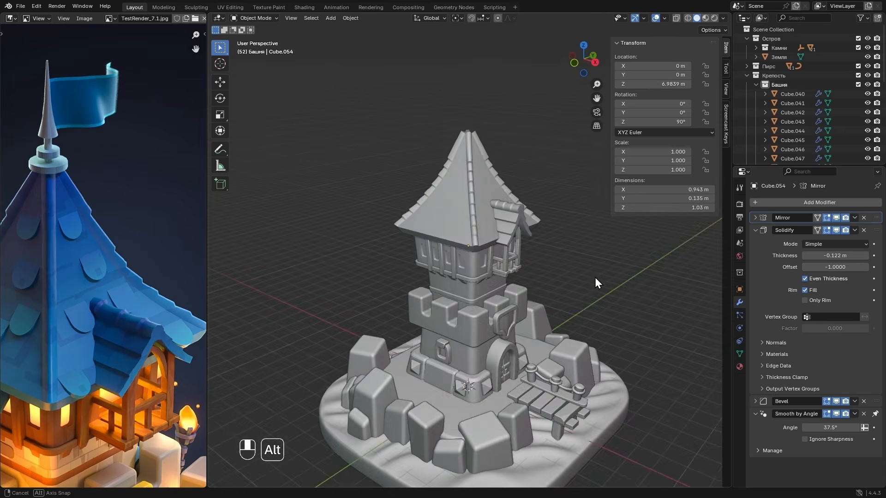